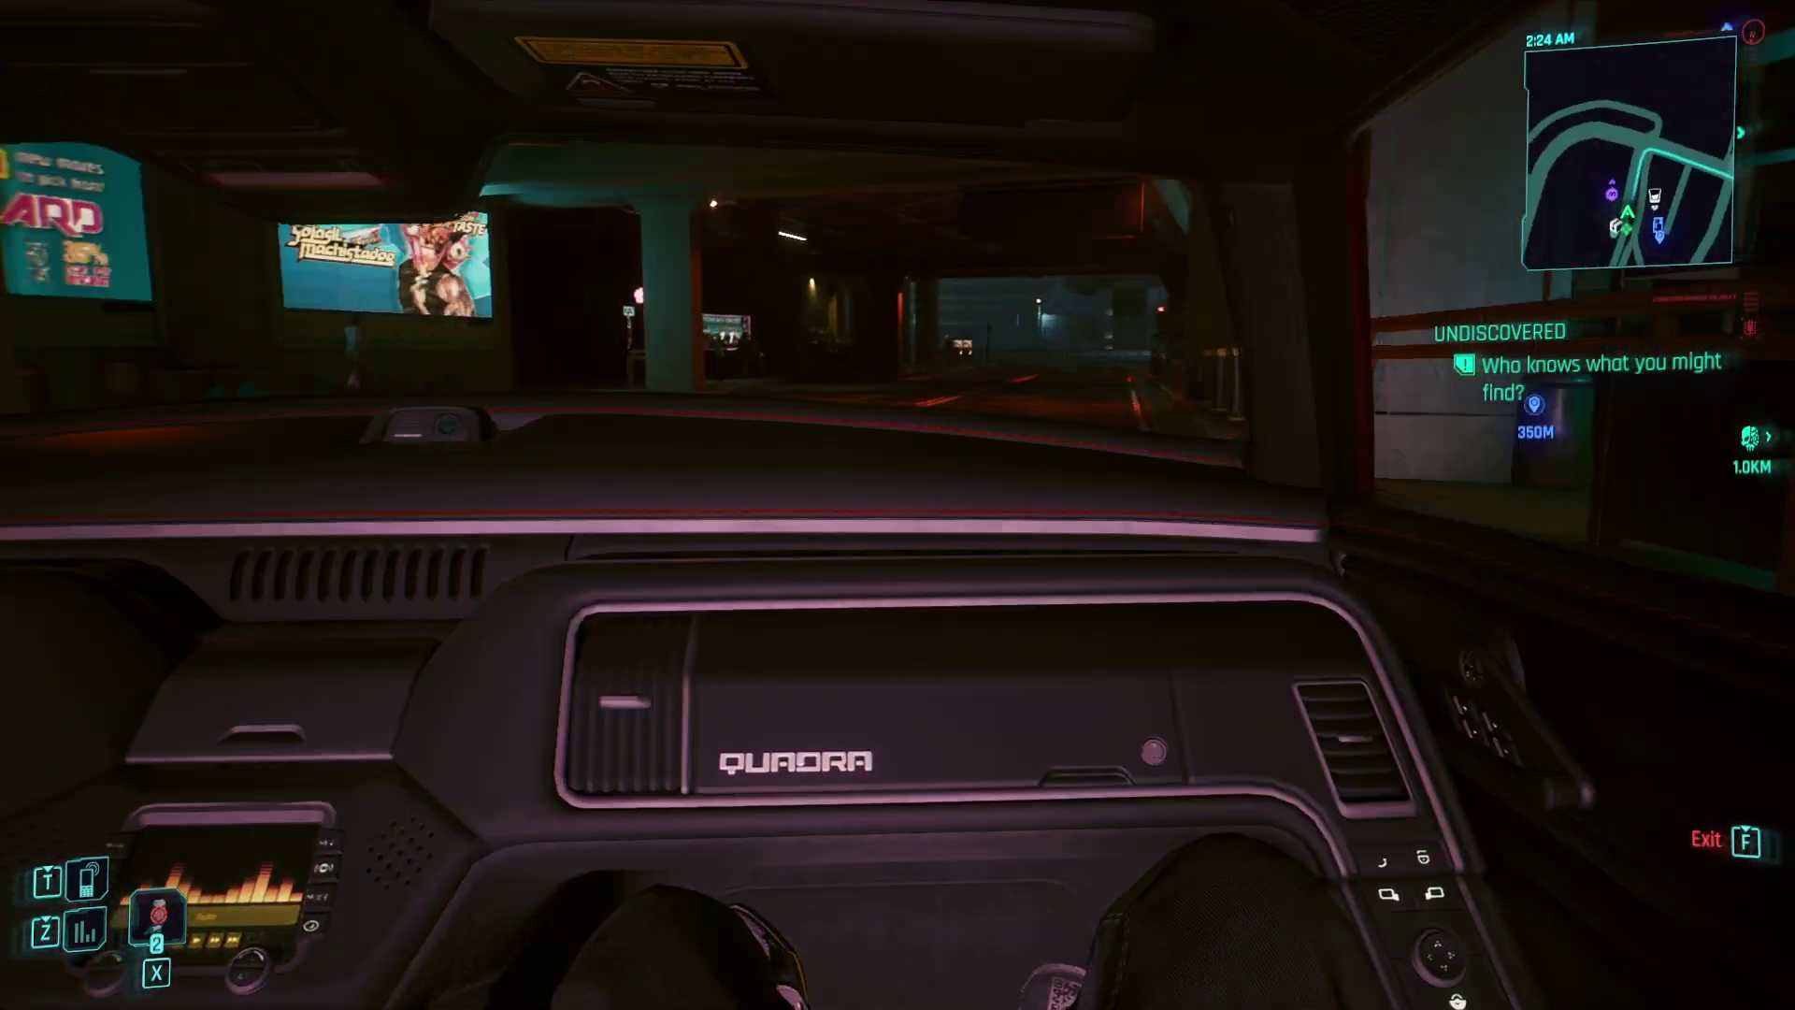
pyautogui.press('w')
pyautogui.press('w')
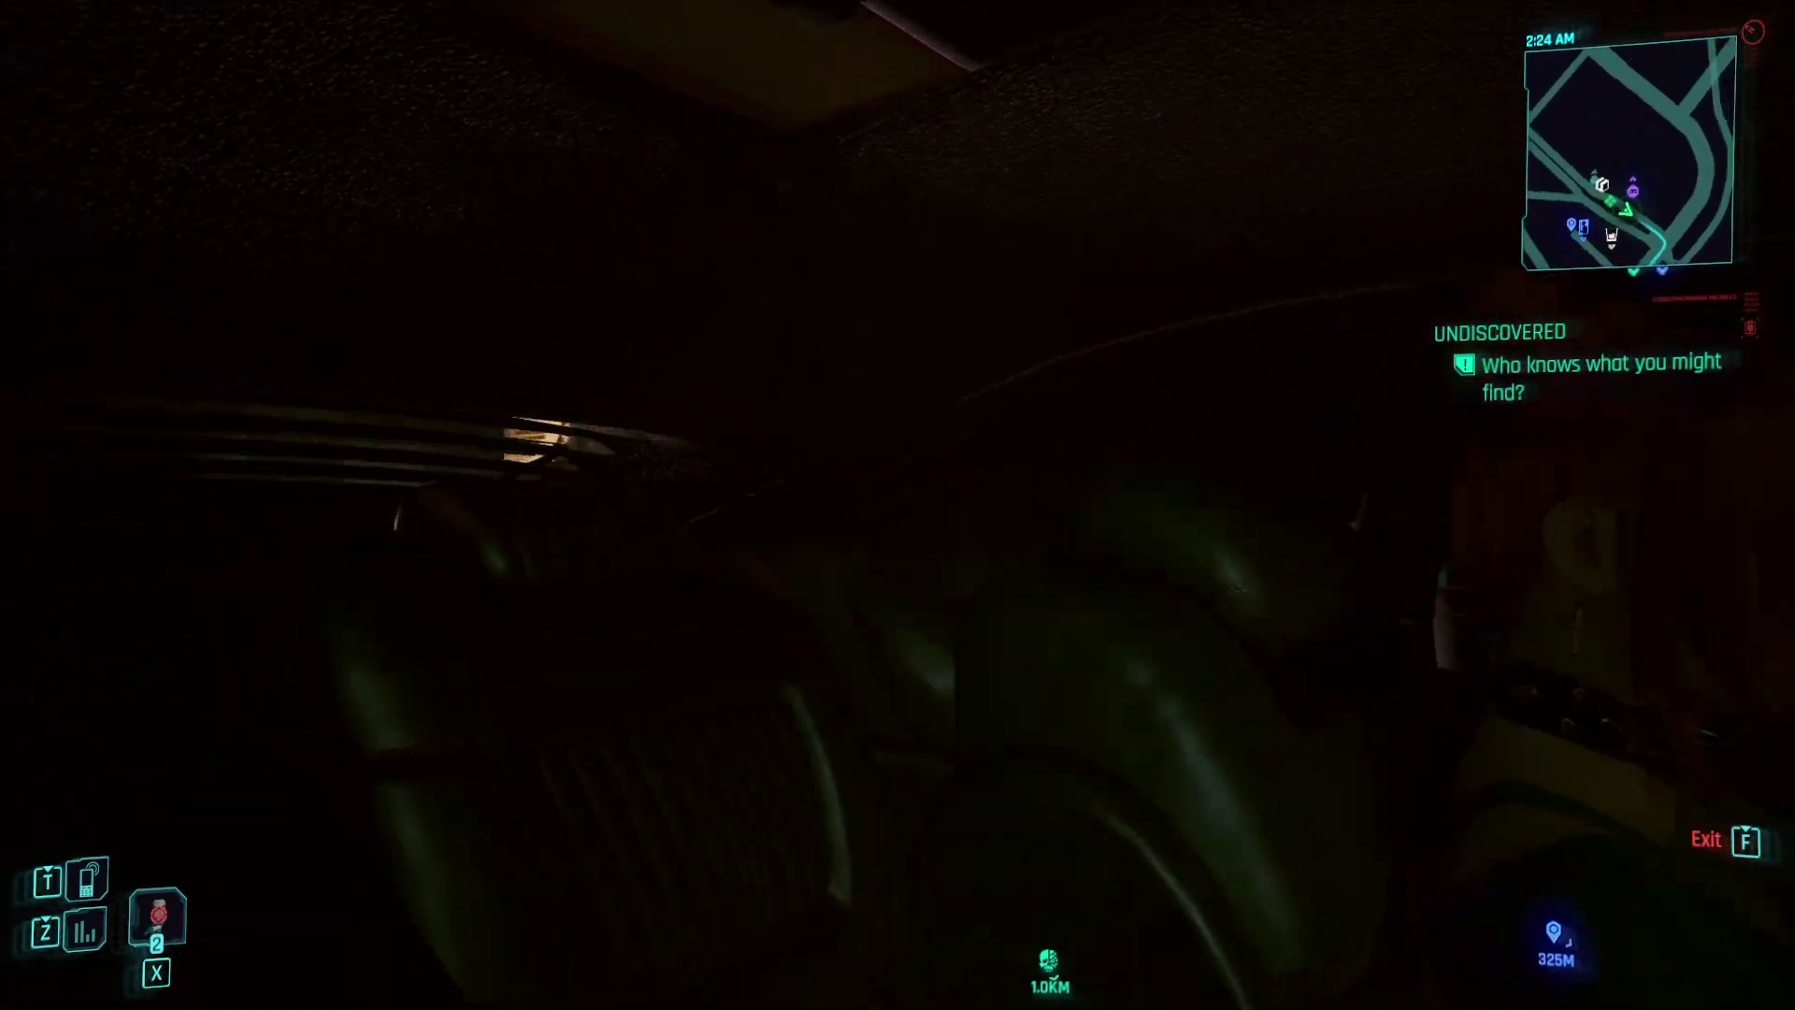
pyautogui.press('w')
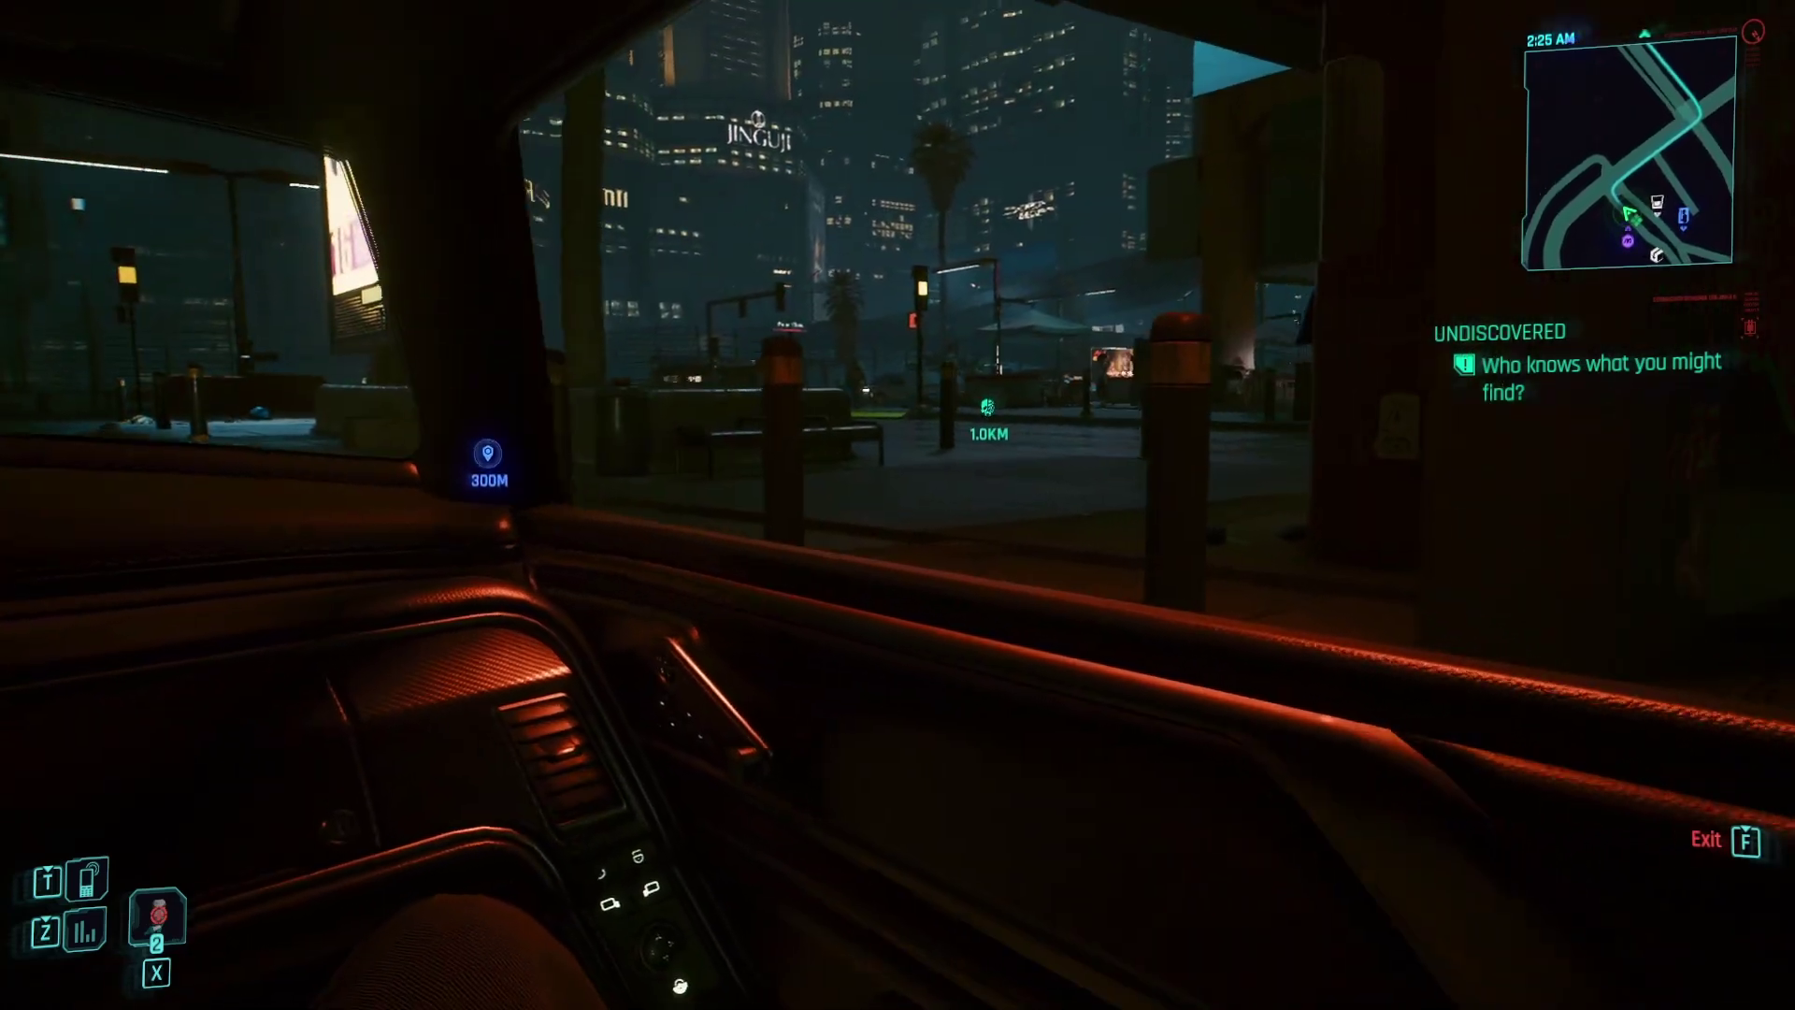
pyautogui.press('w')
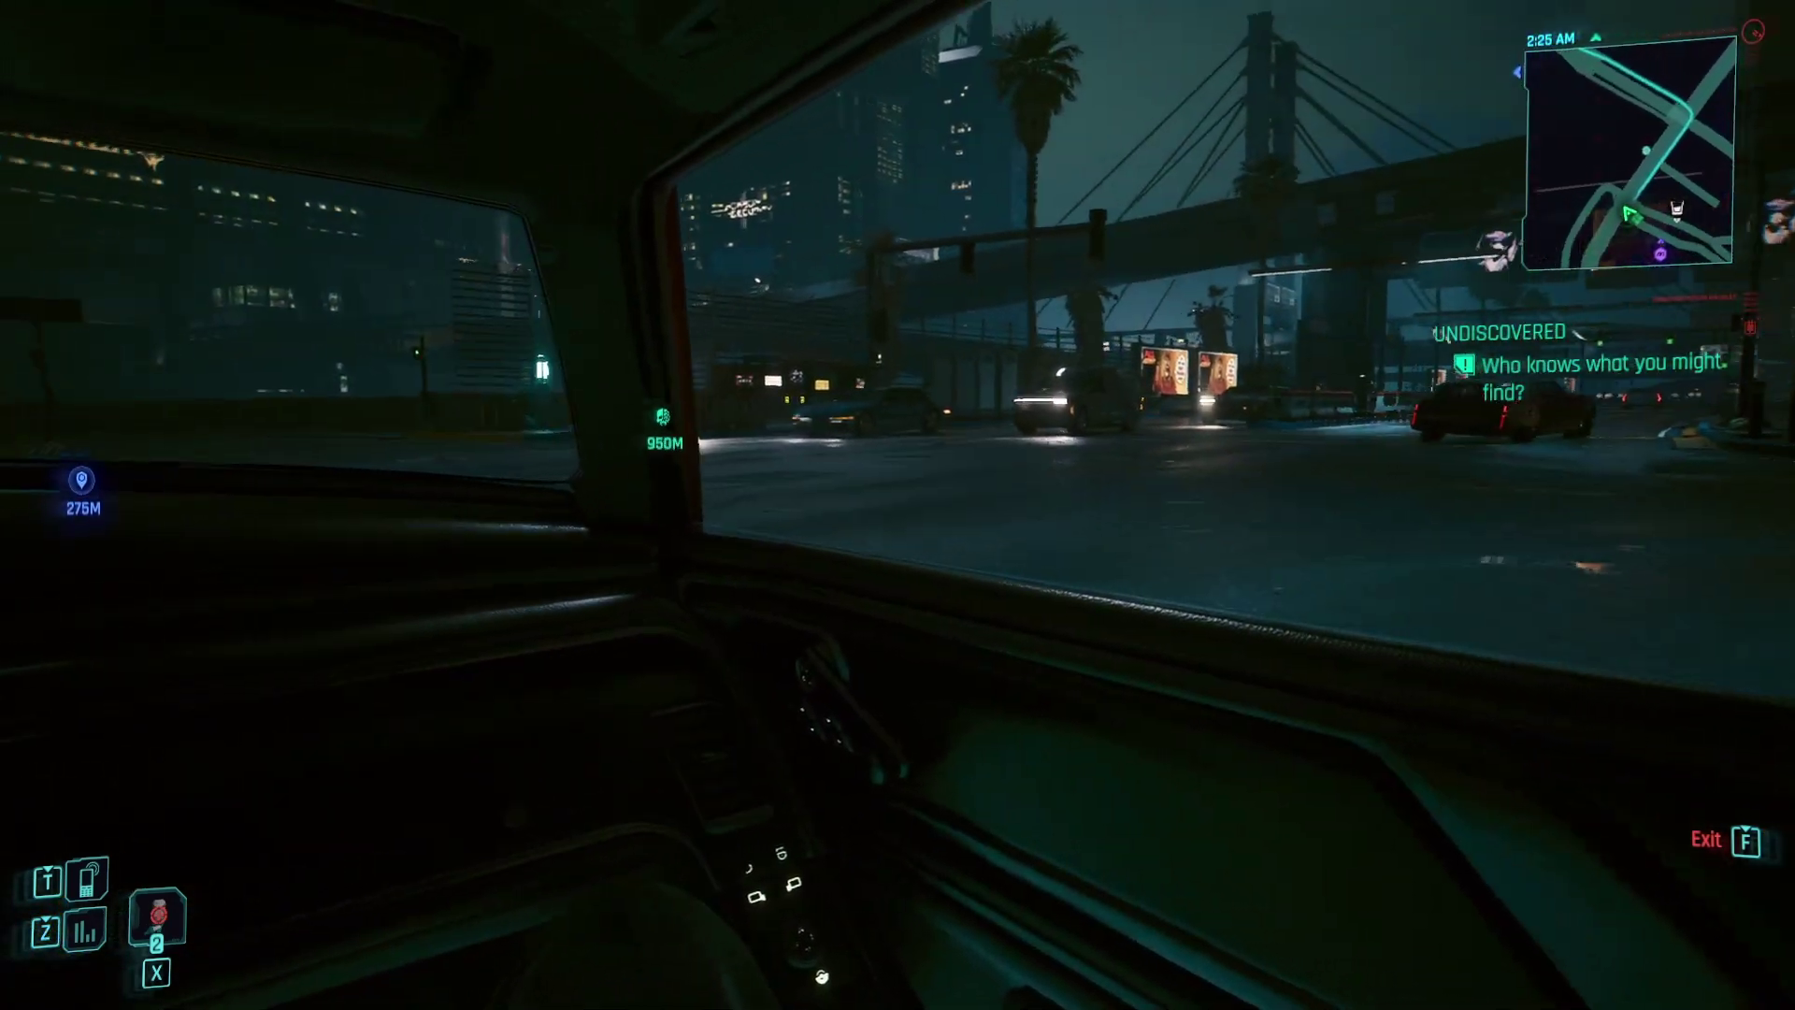
pyautogui.press('w')
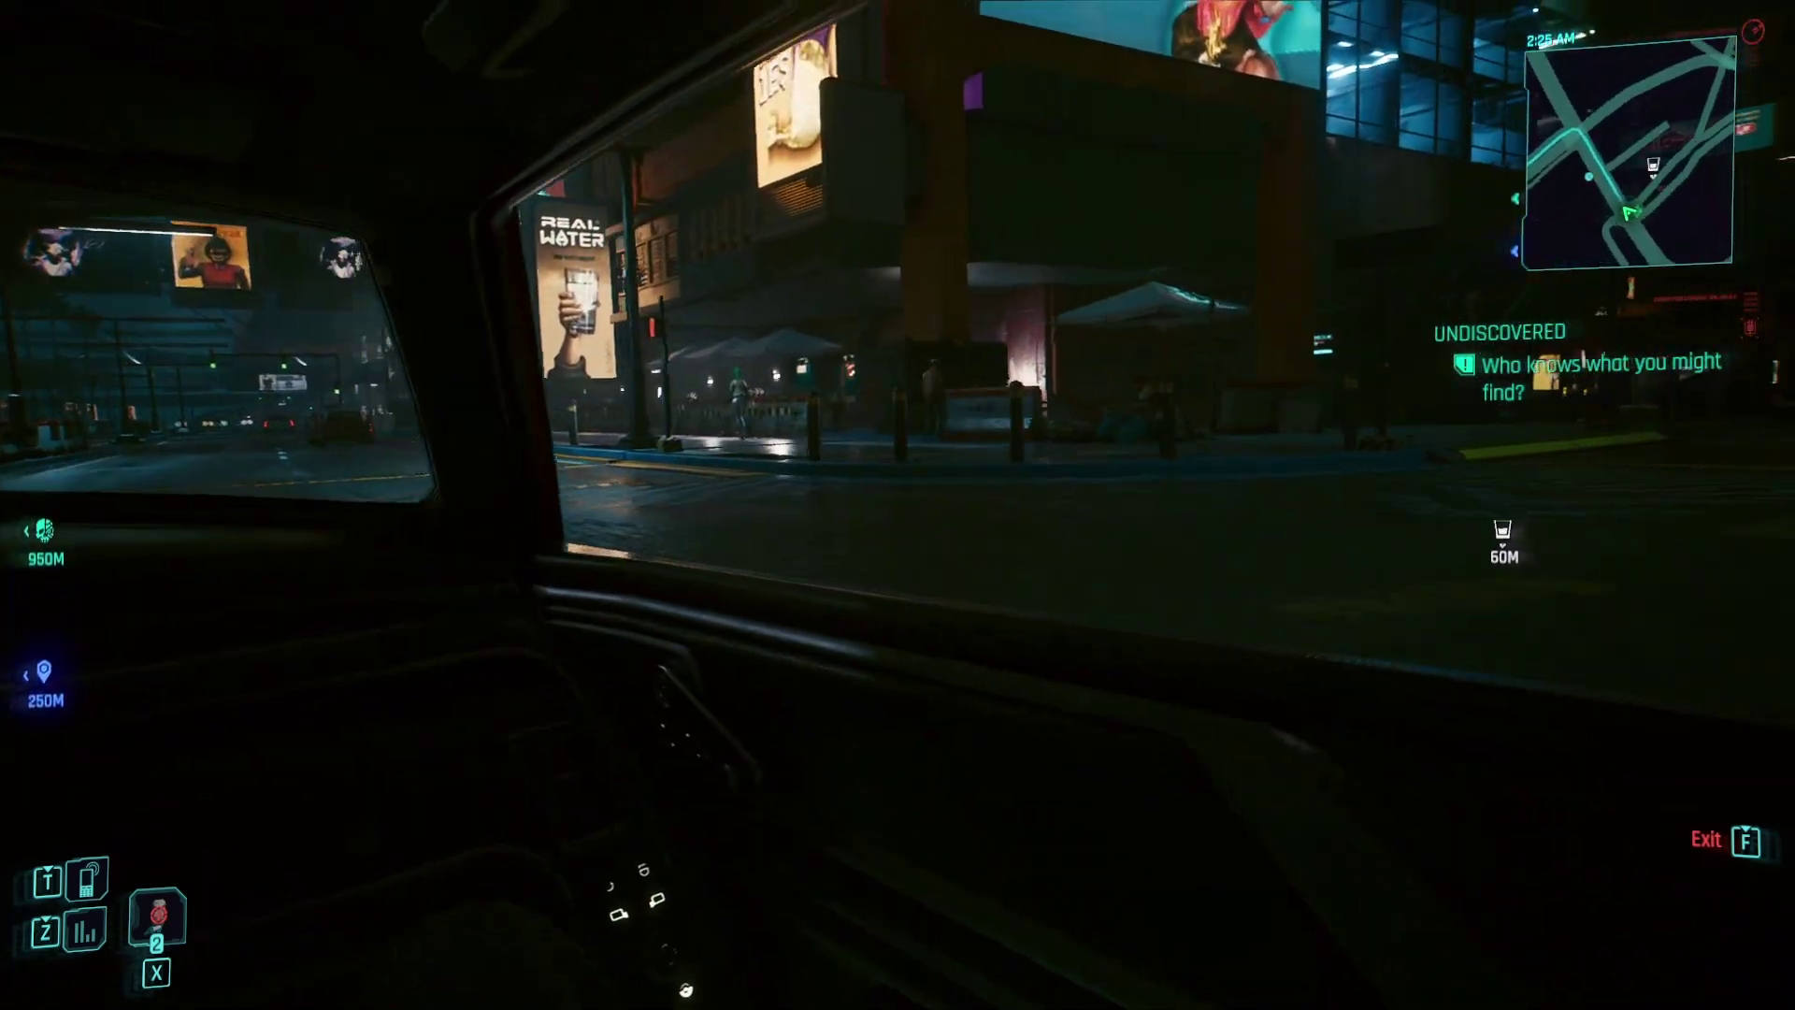
pyautogui.press('w')
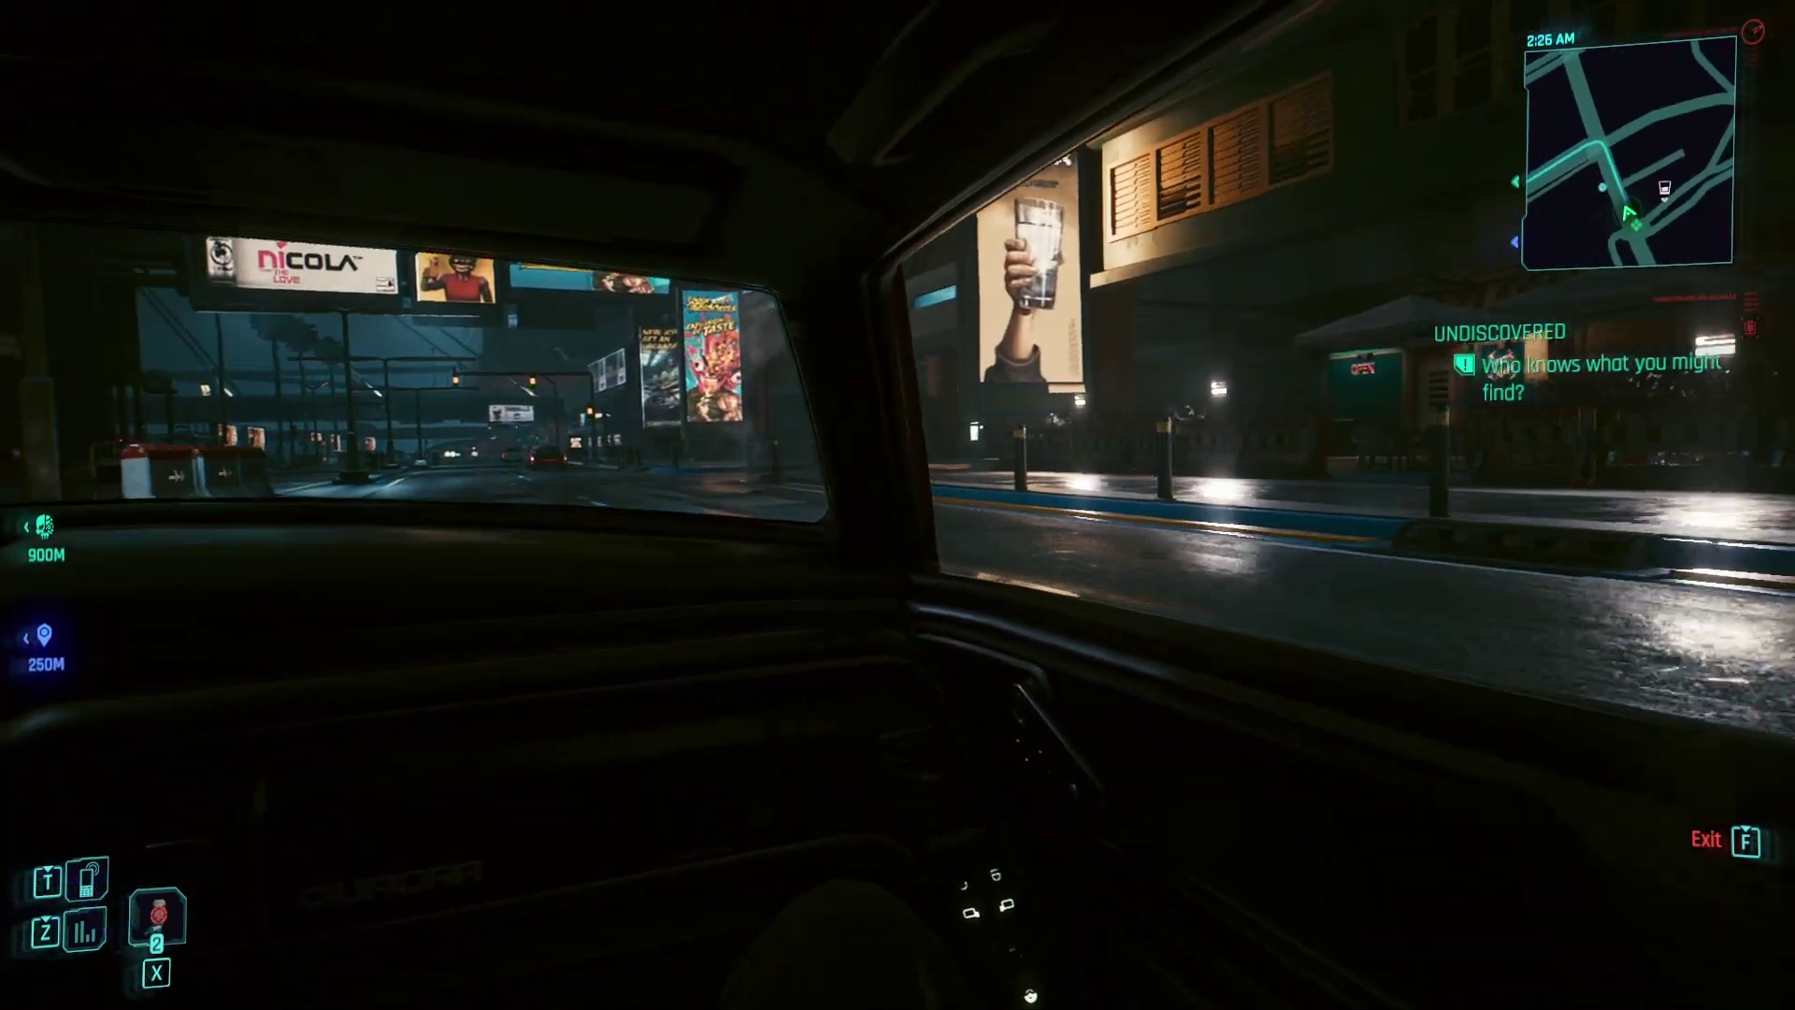
pyautogui.press('w')
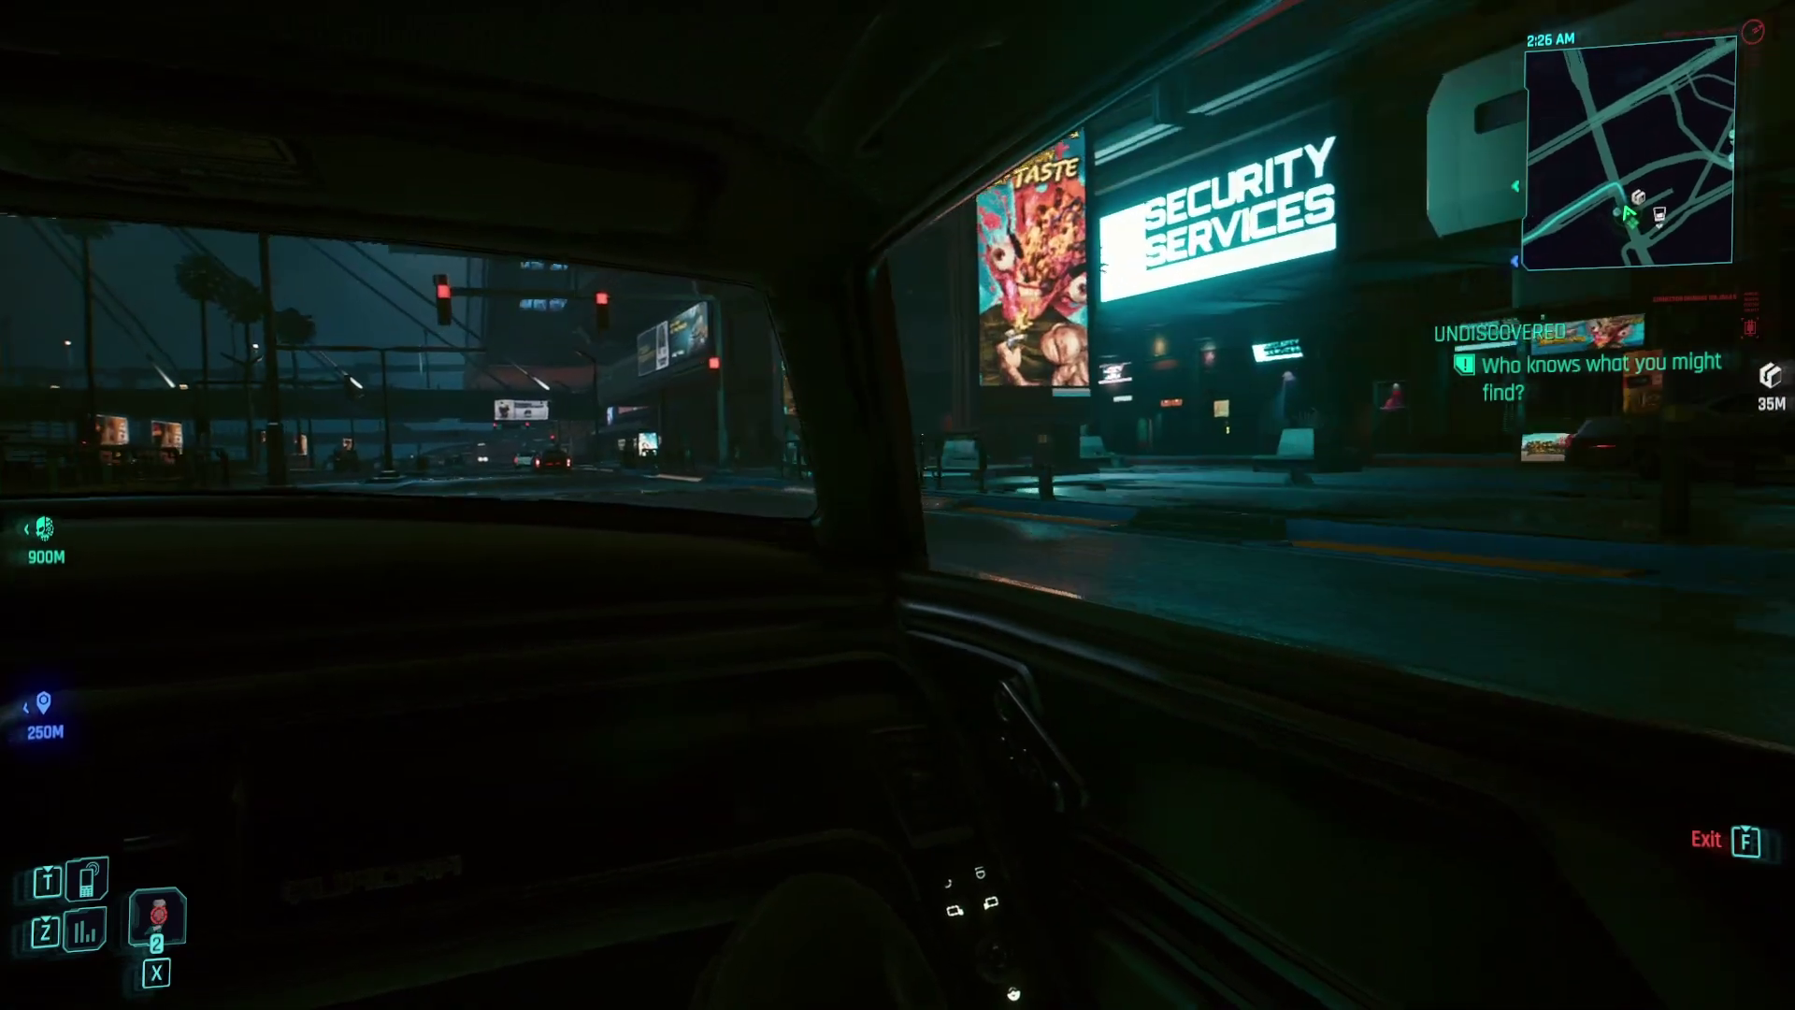
pyautogui.press('w')
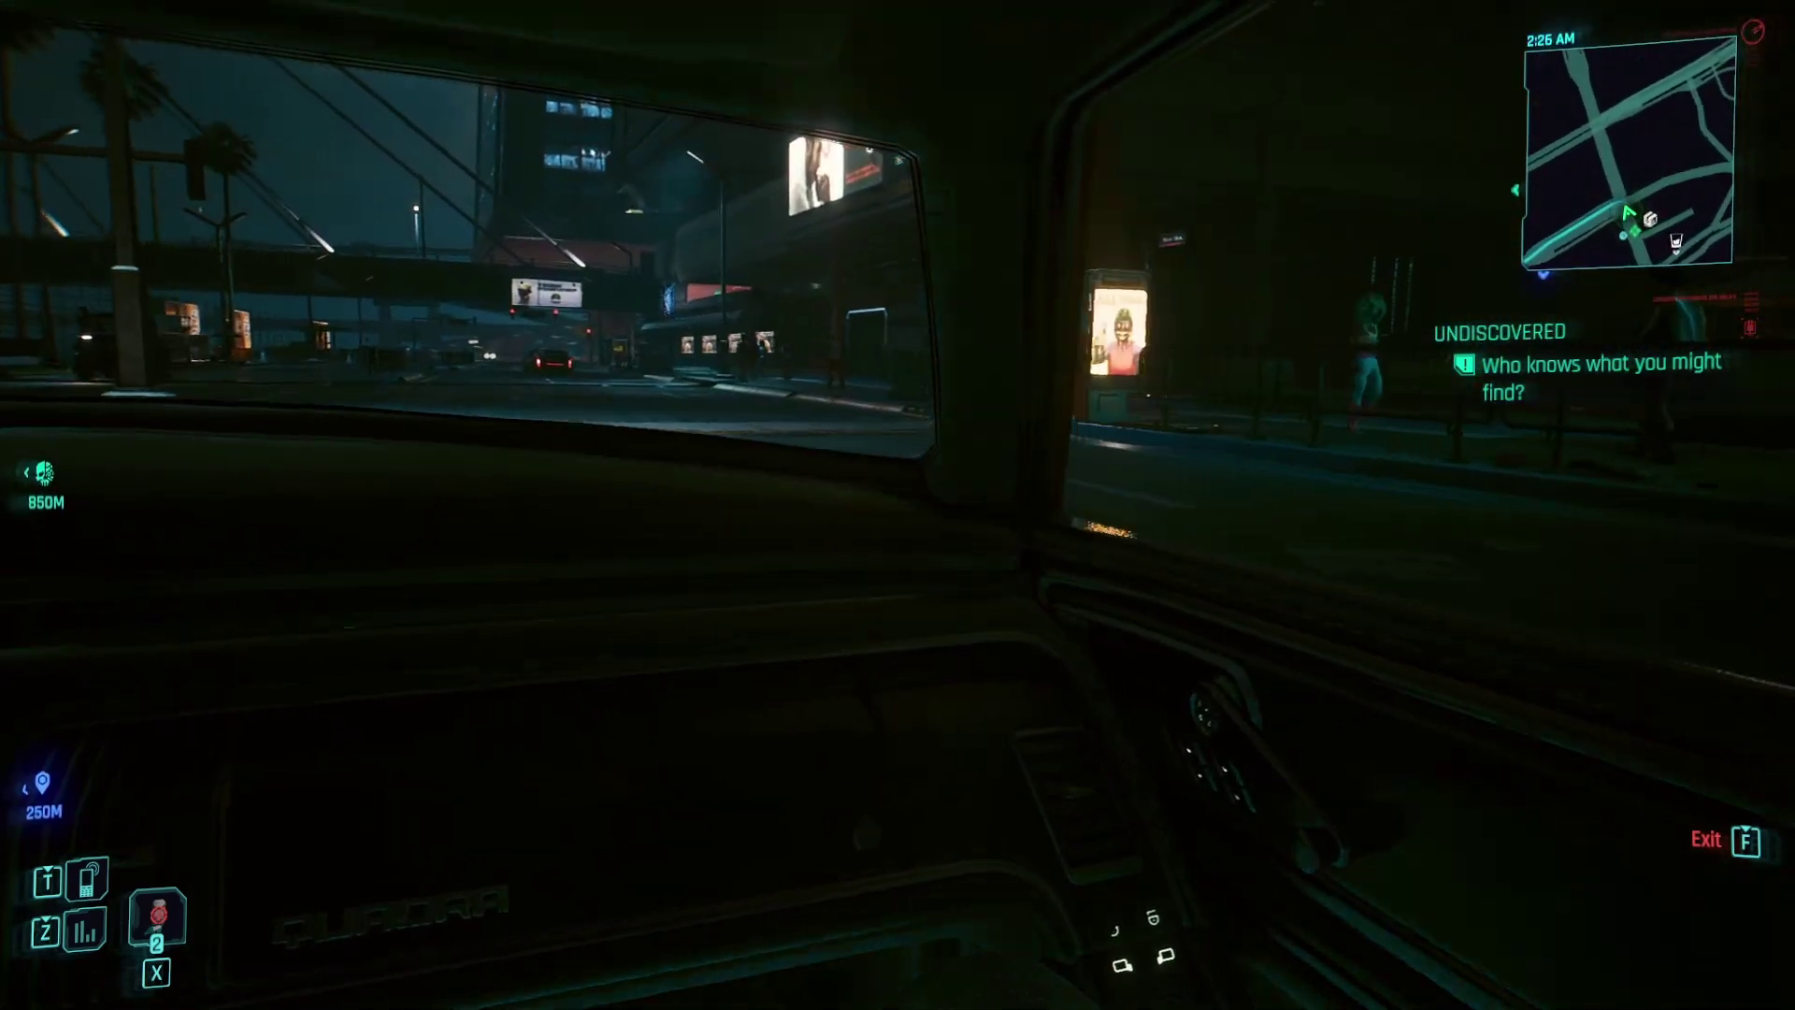
pyautogui.press('w')
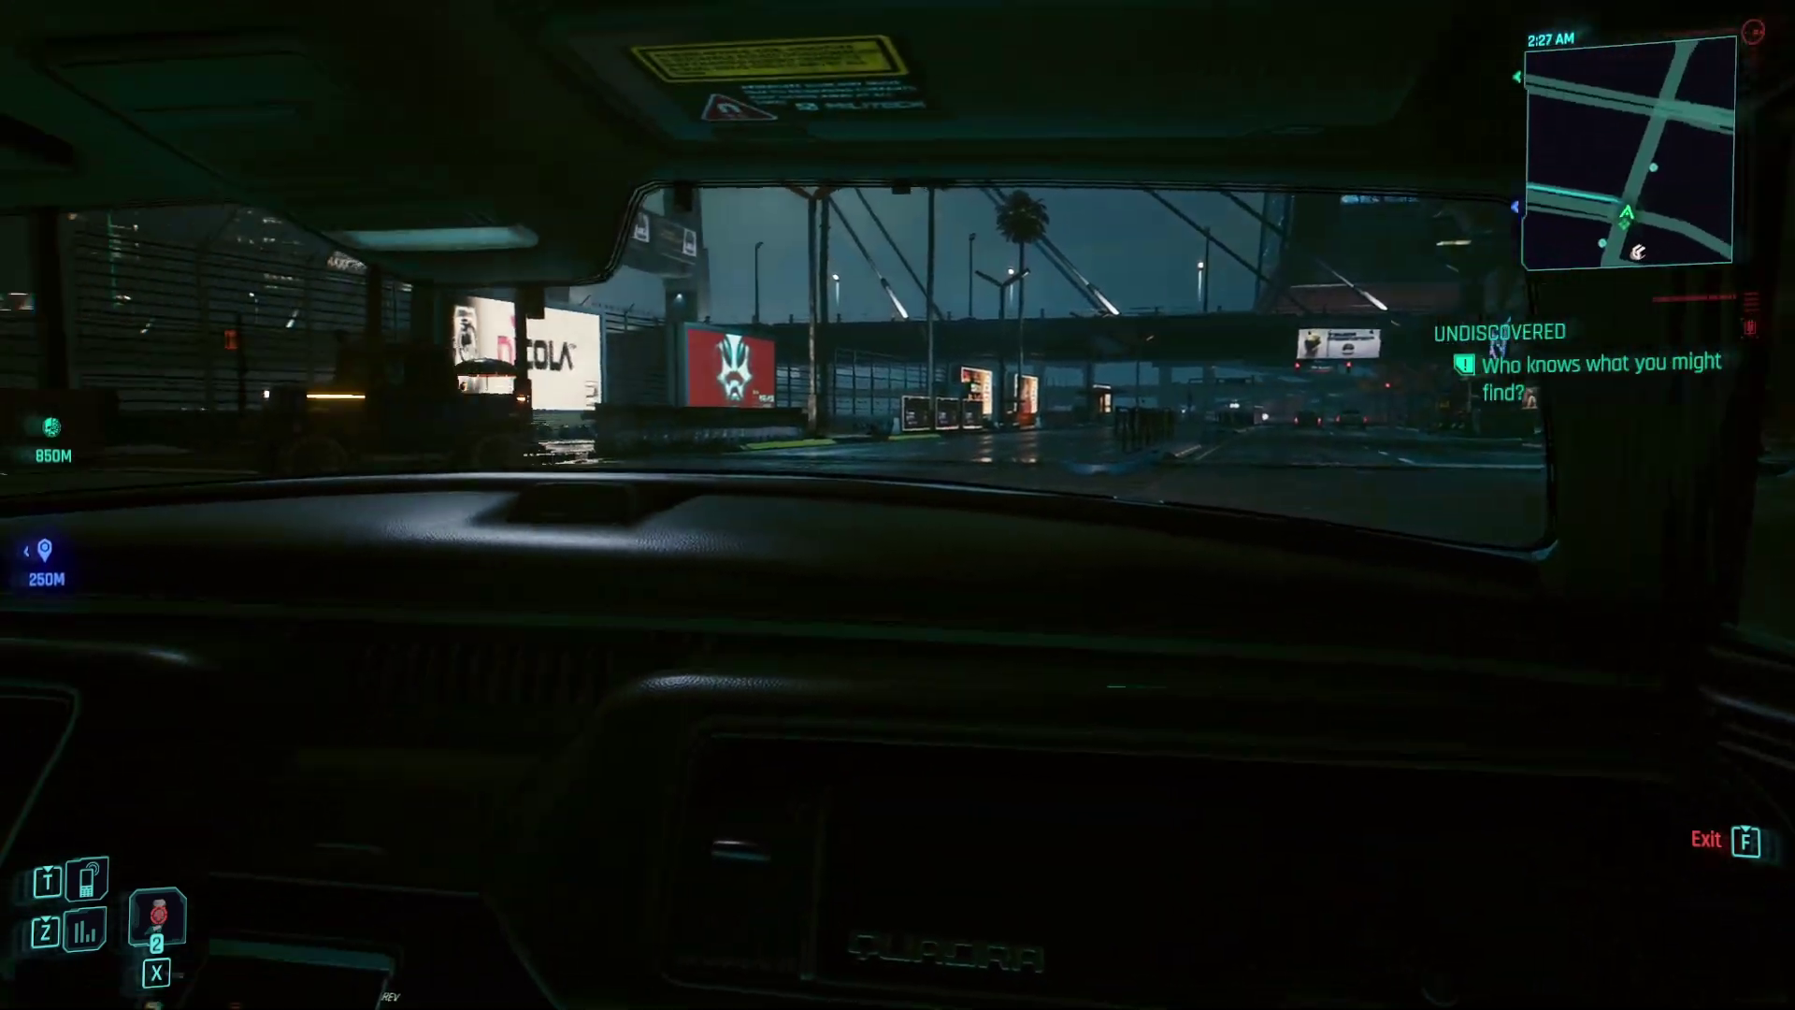
pyautogui.press('w')
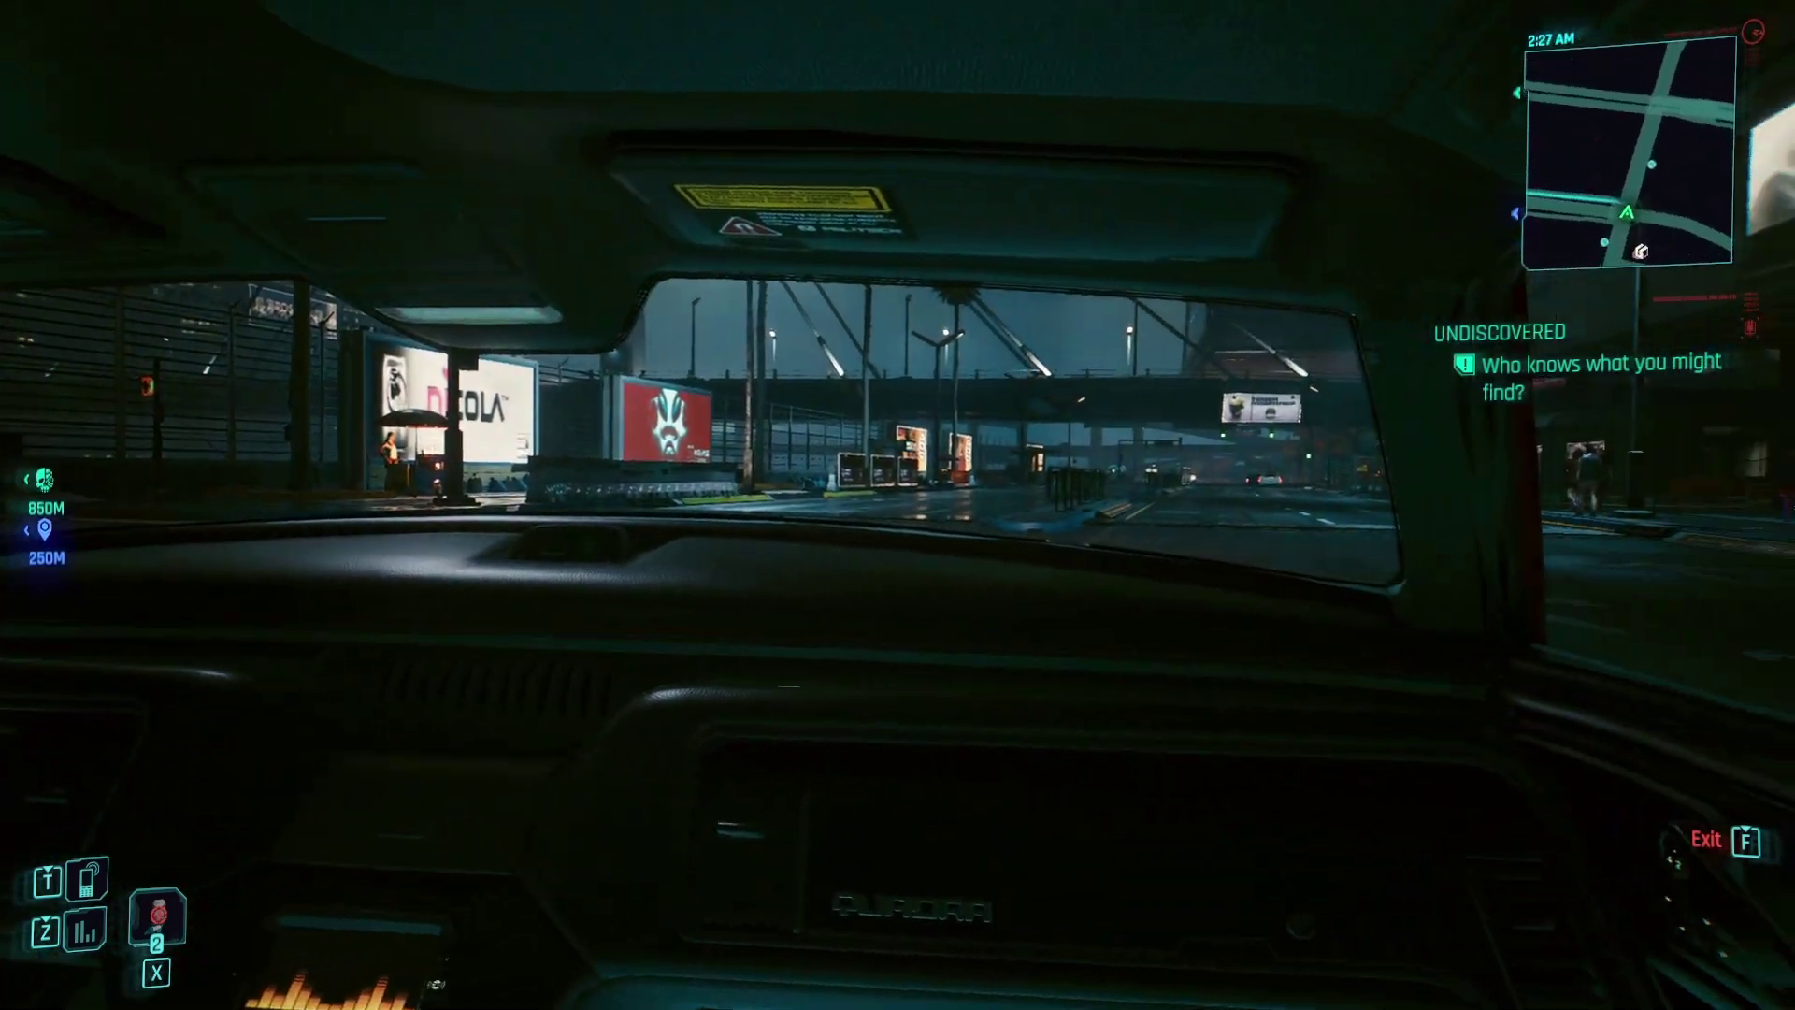
pyautogui.press('w')
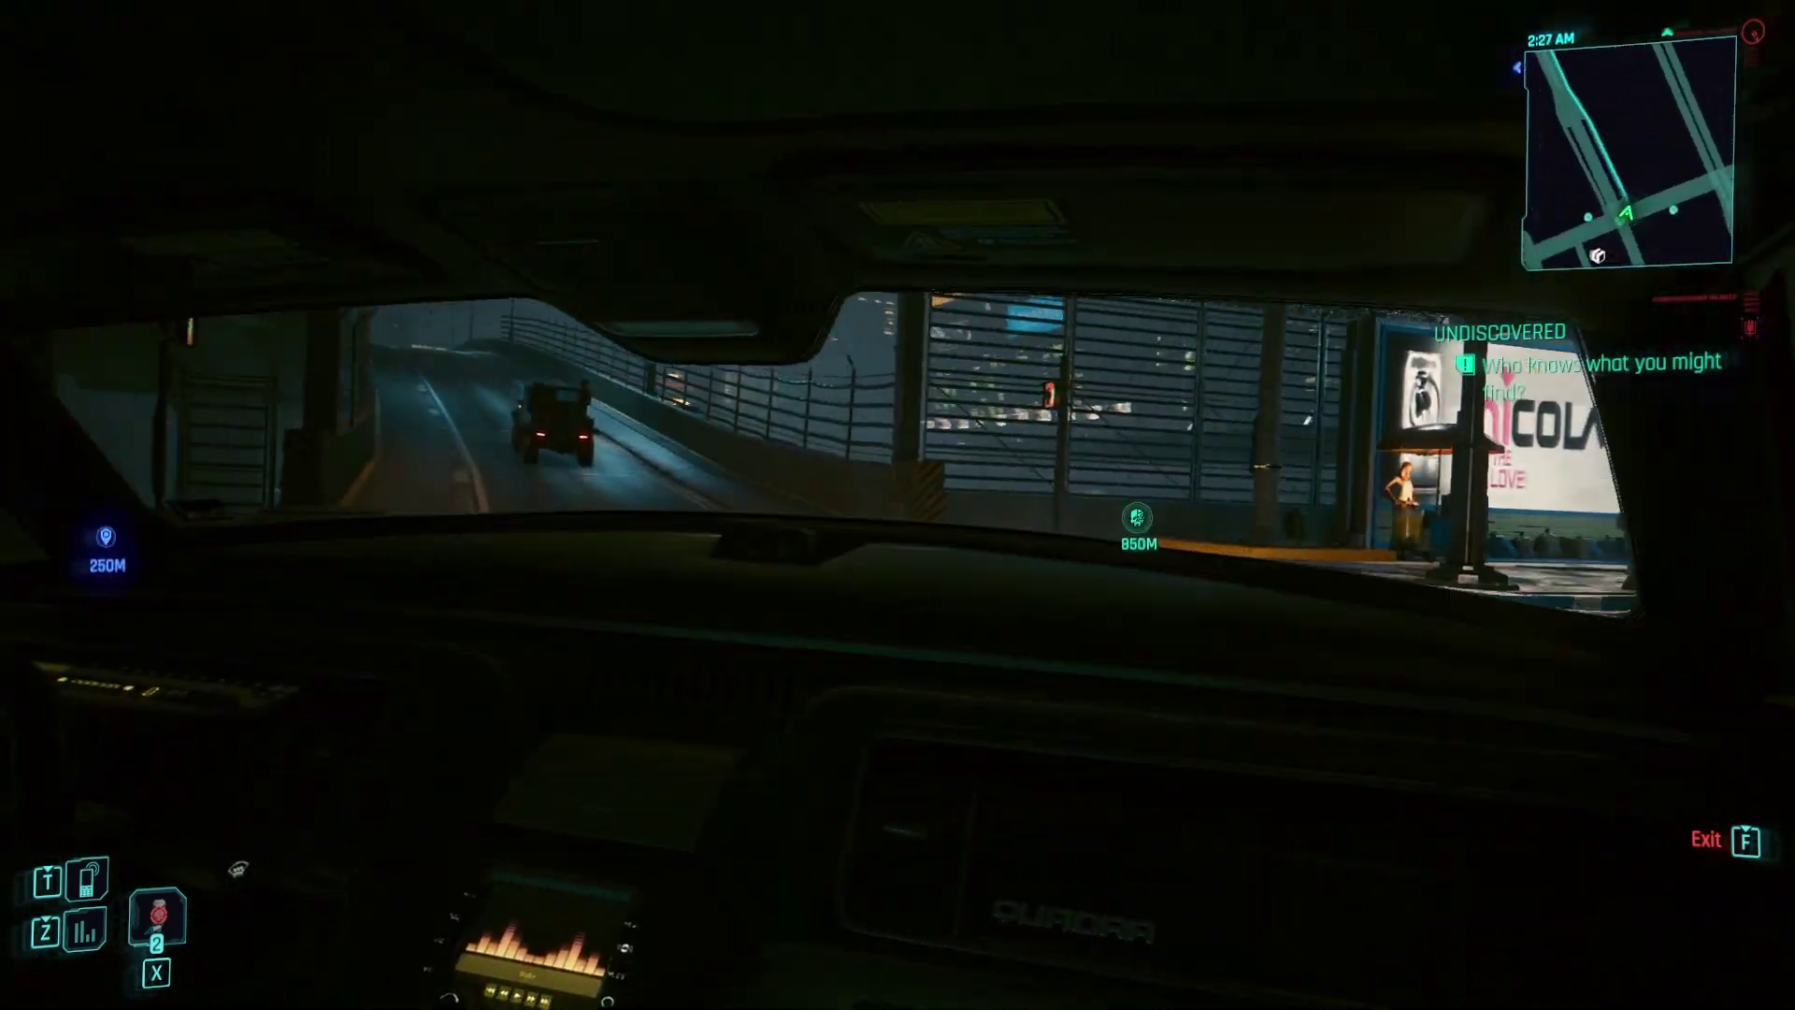
pyautogui.press('w')
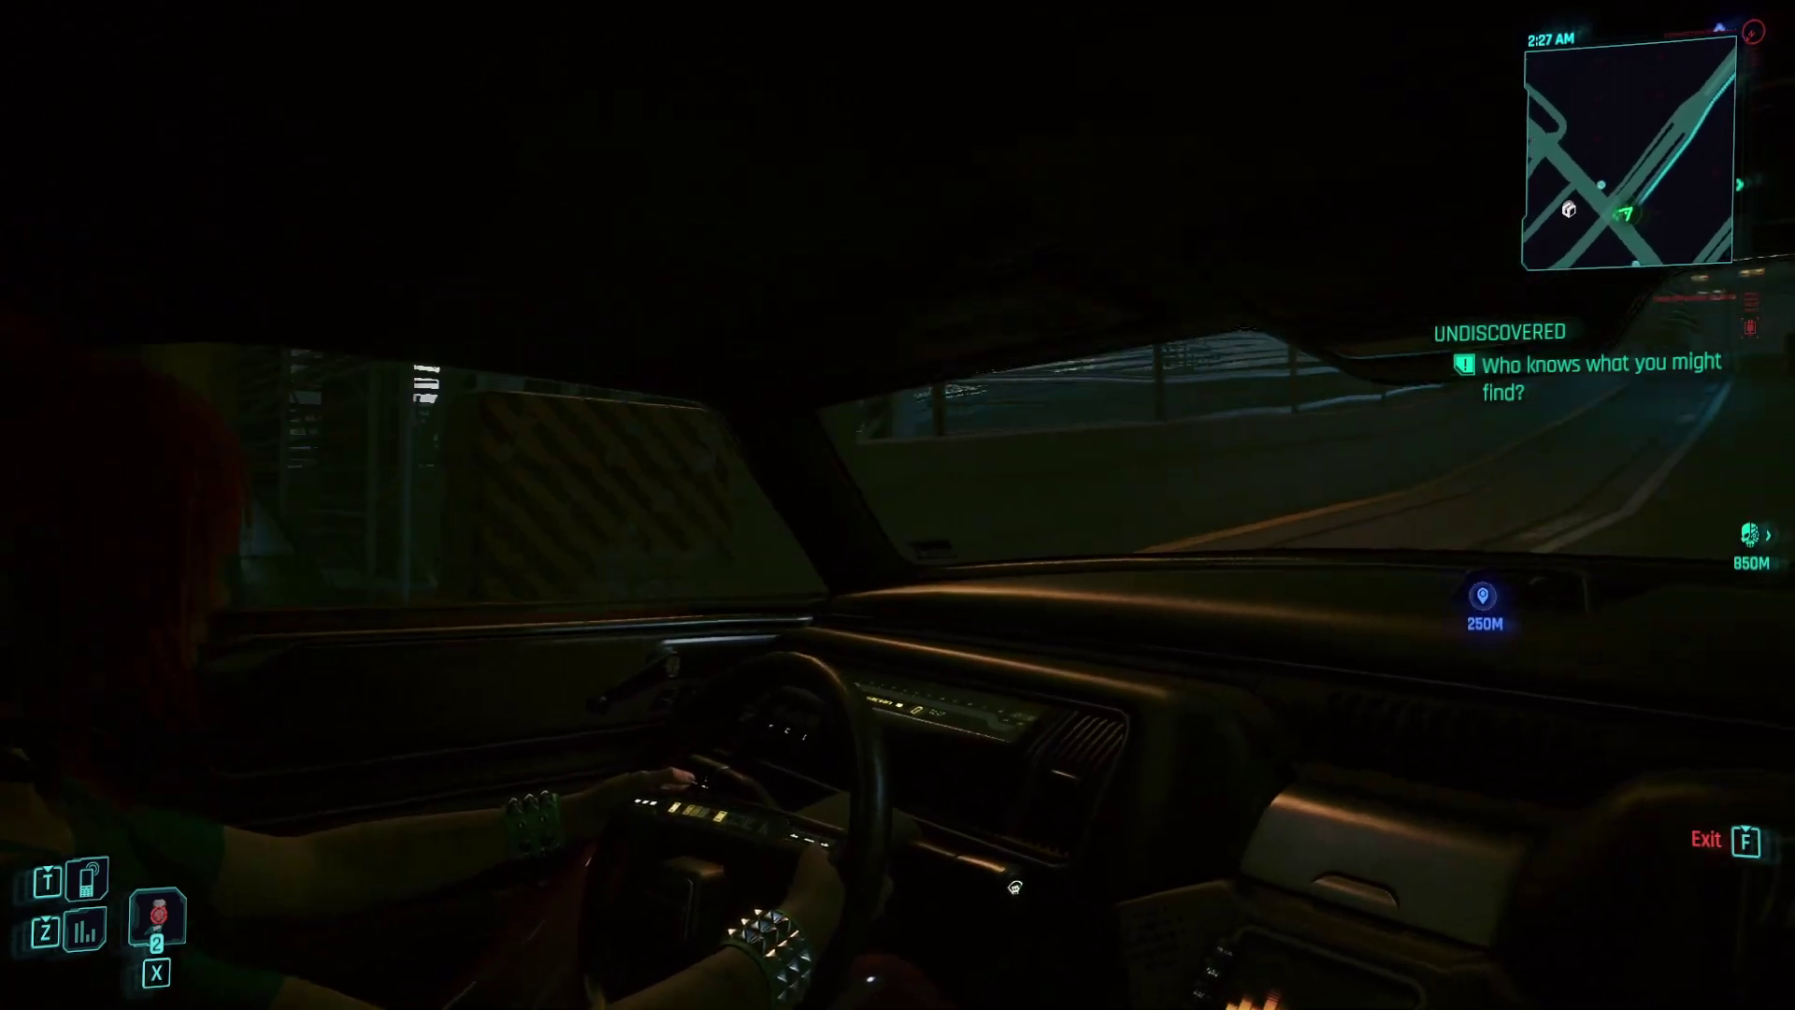
pyautogui.press('w')
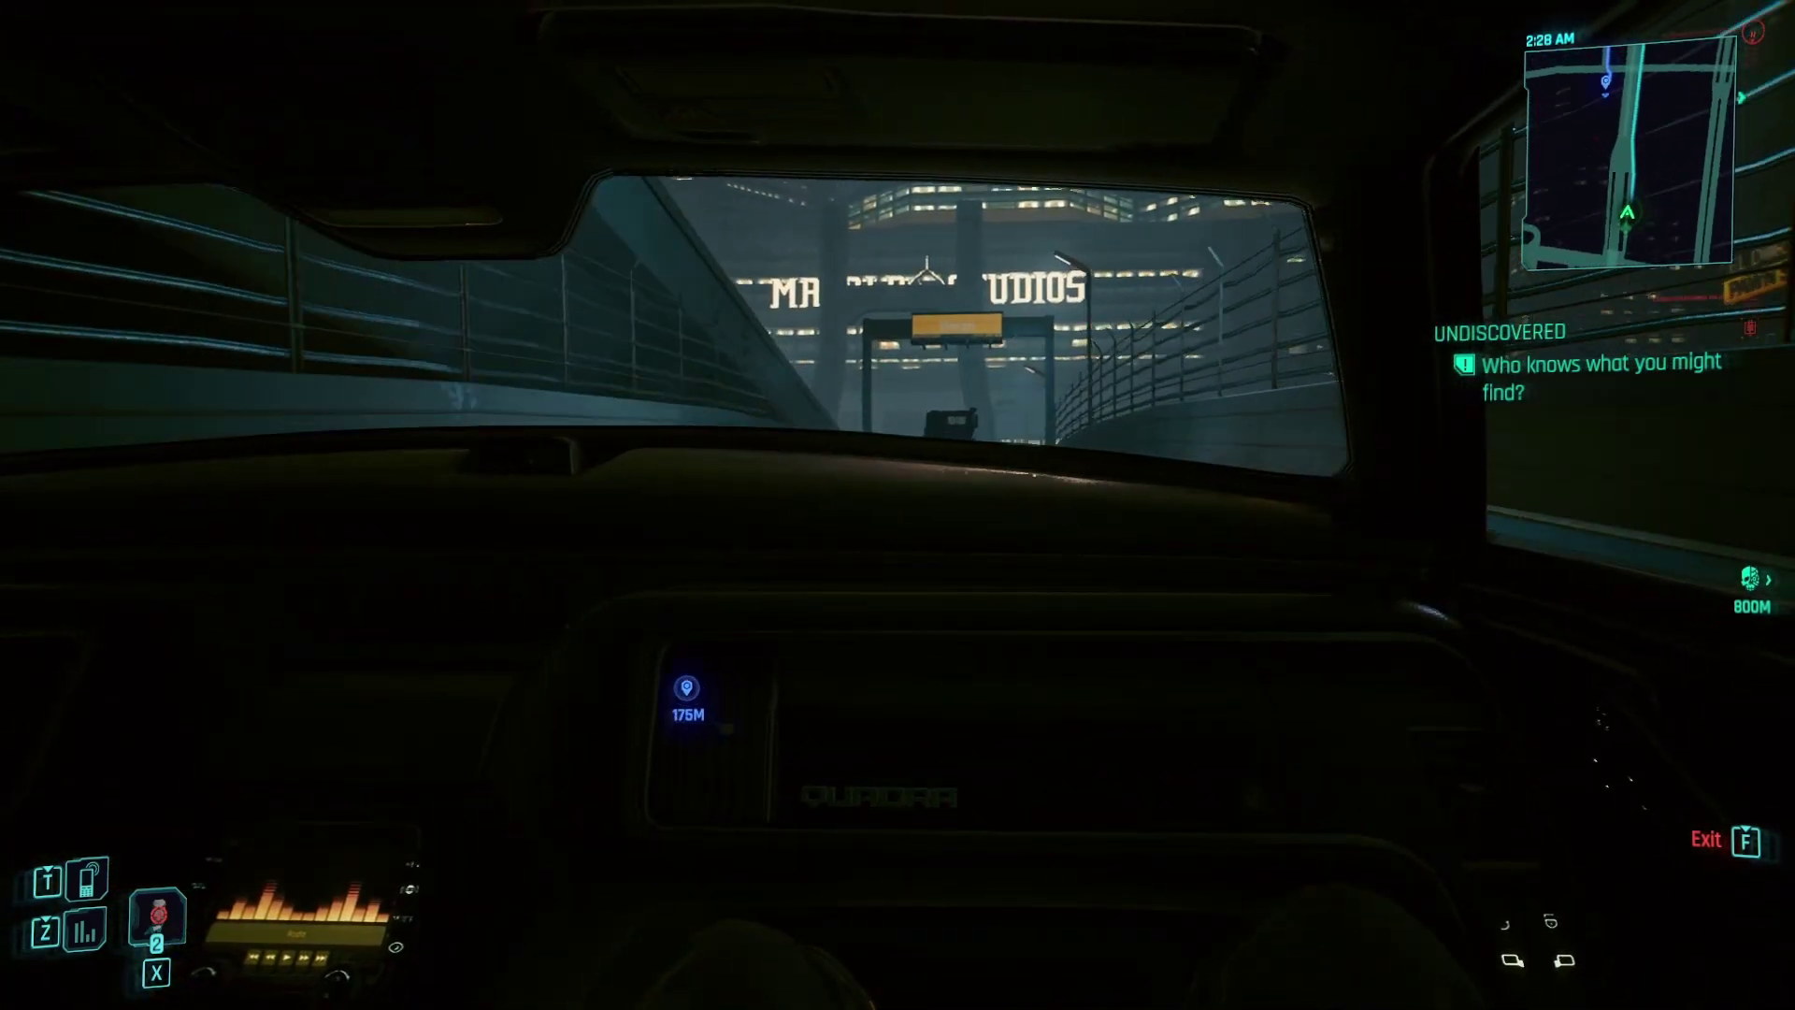
pyautogui.press('w')
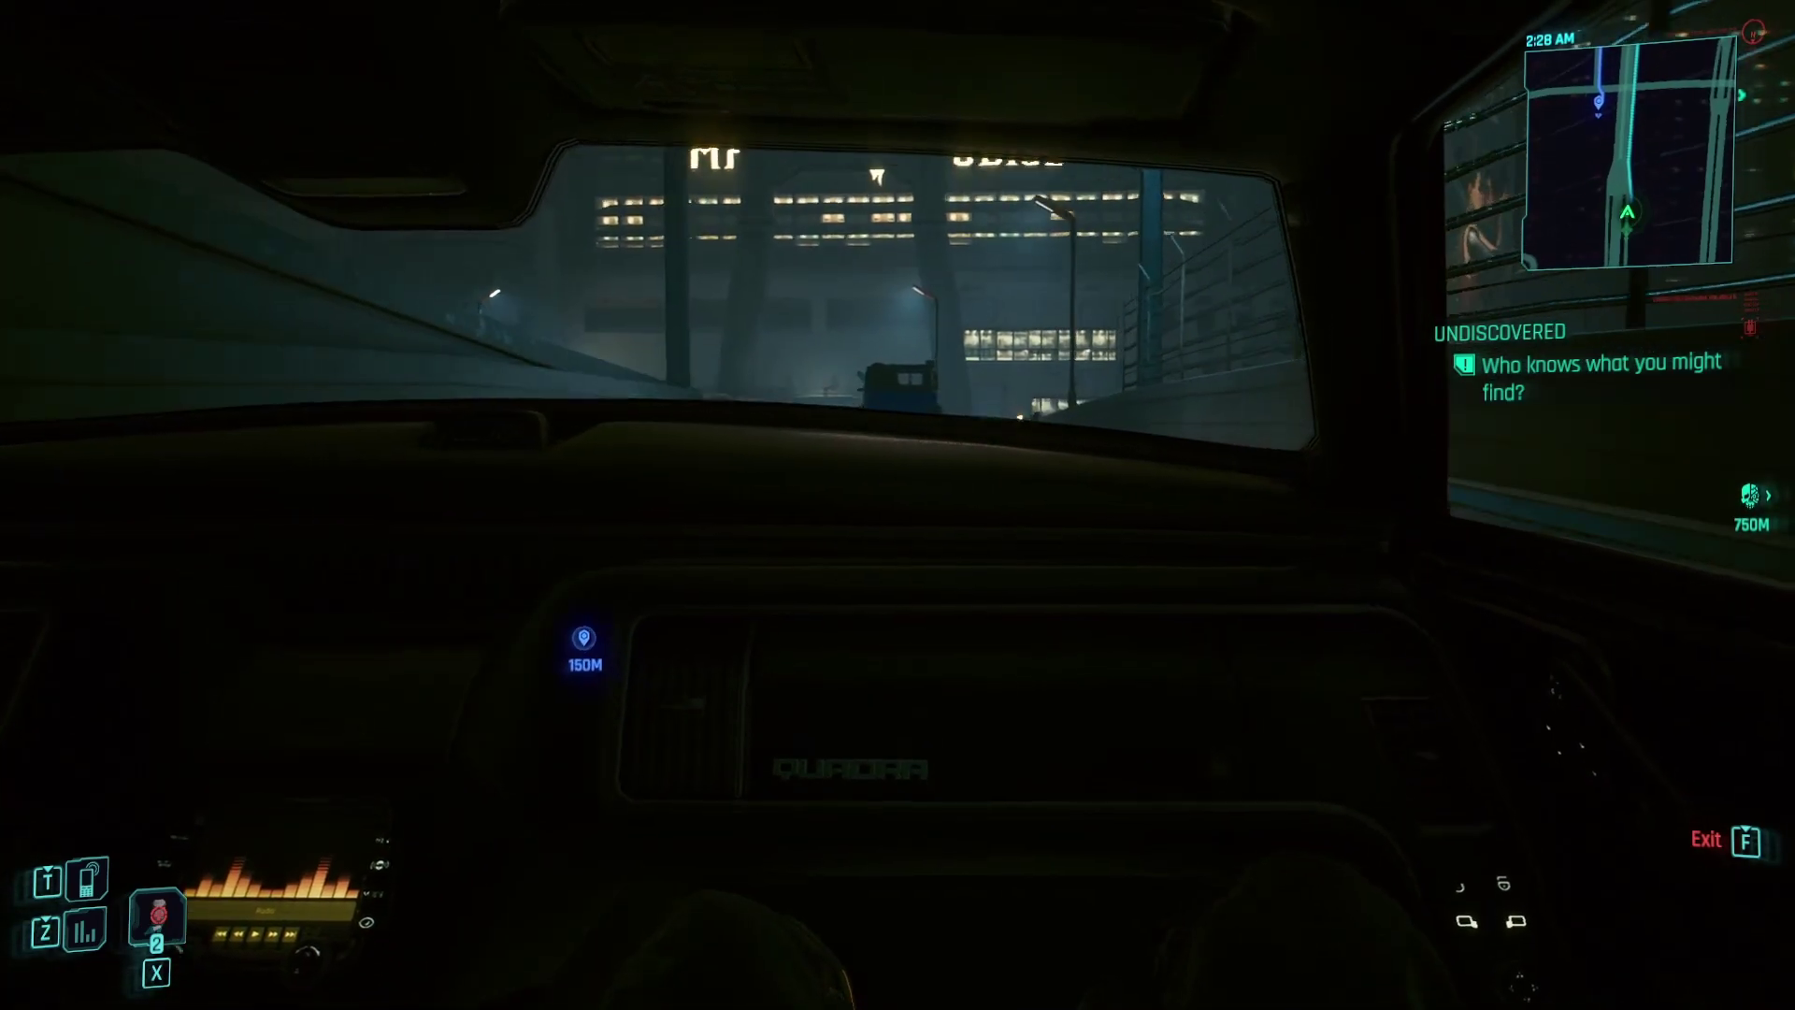
pyautogui.press('w')
pyautogui.press('w')
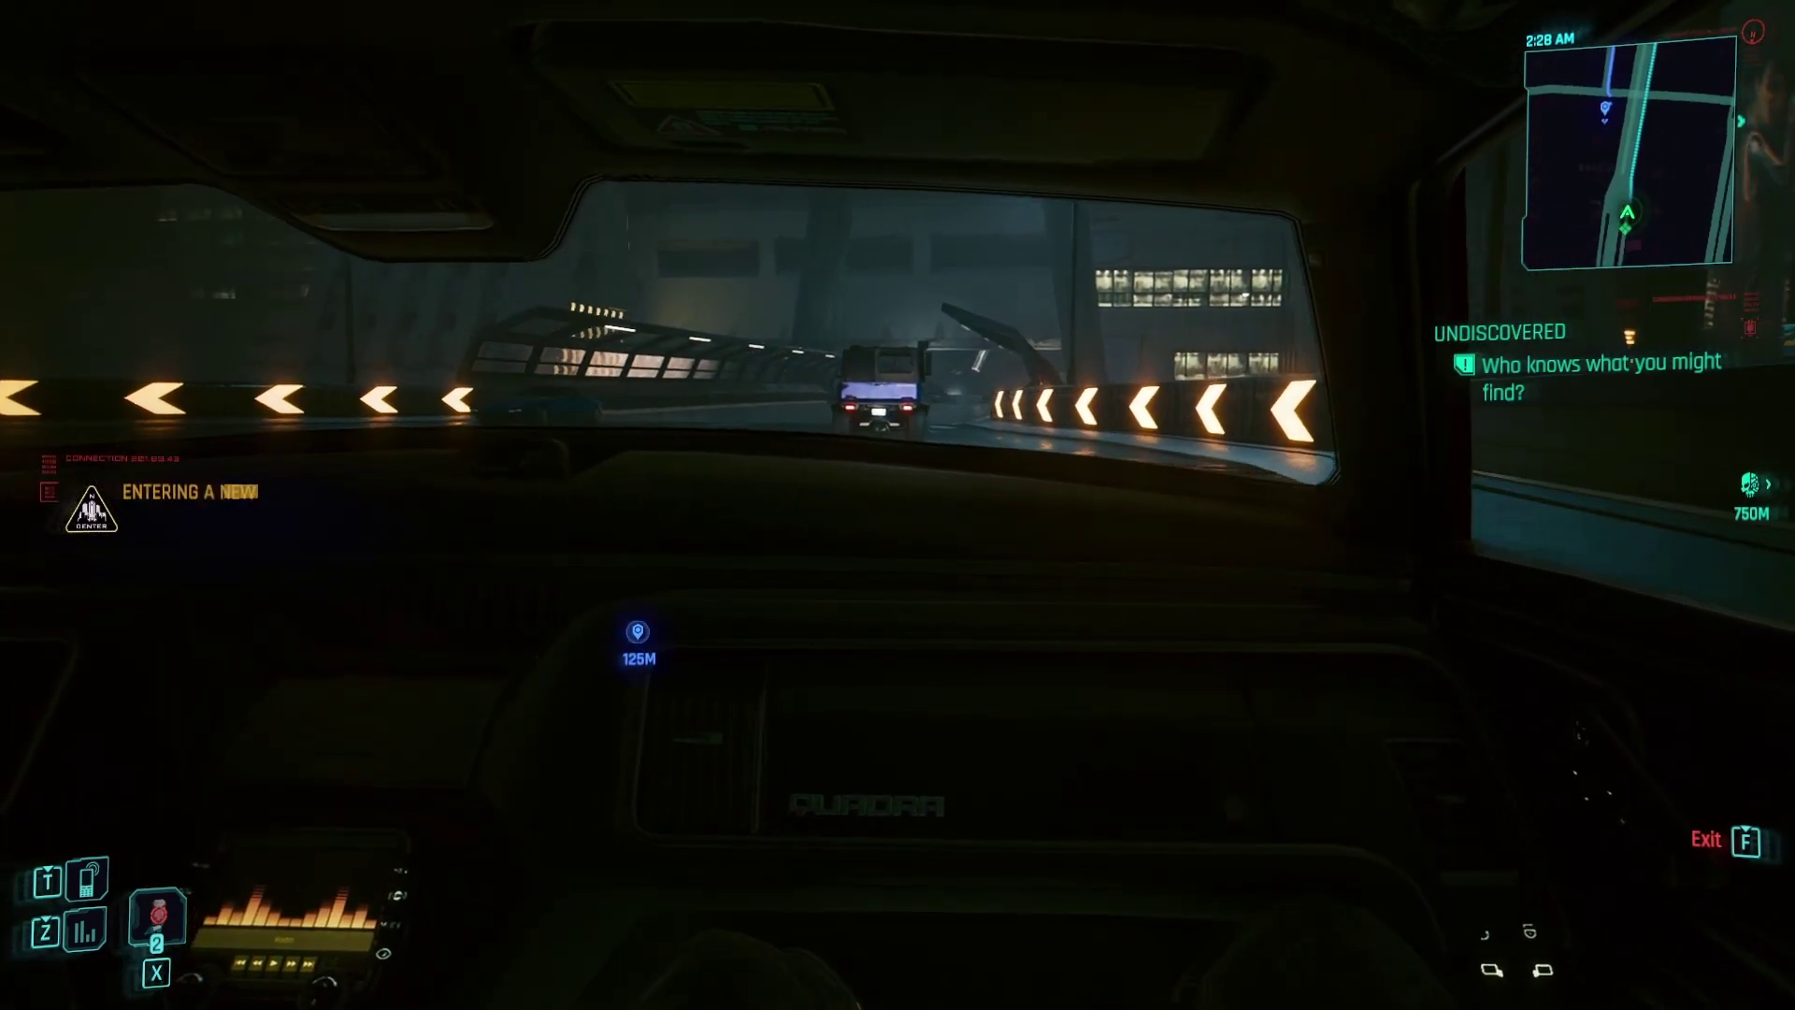
pyautogui.press('w')
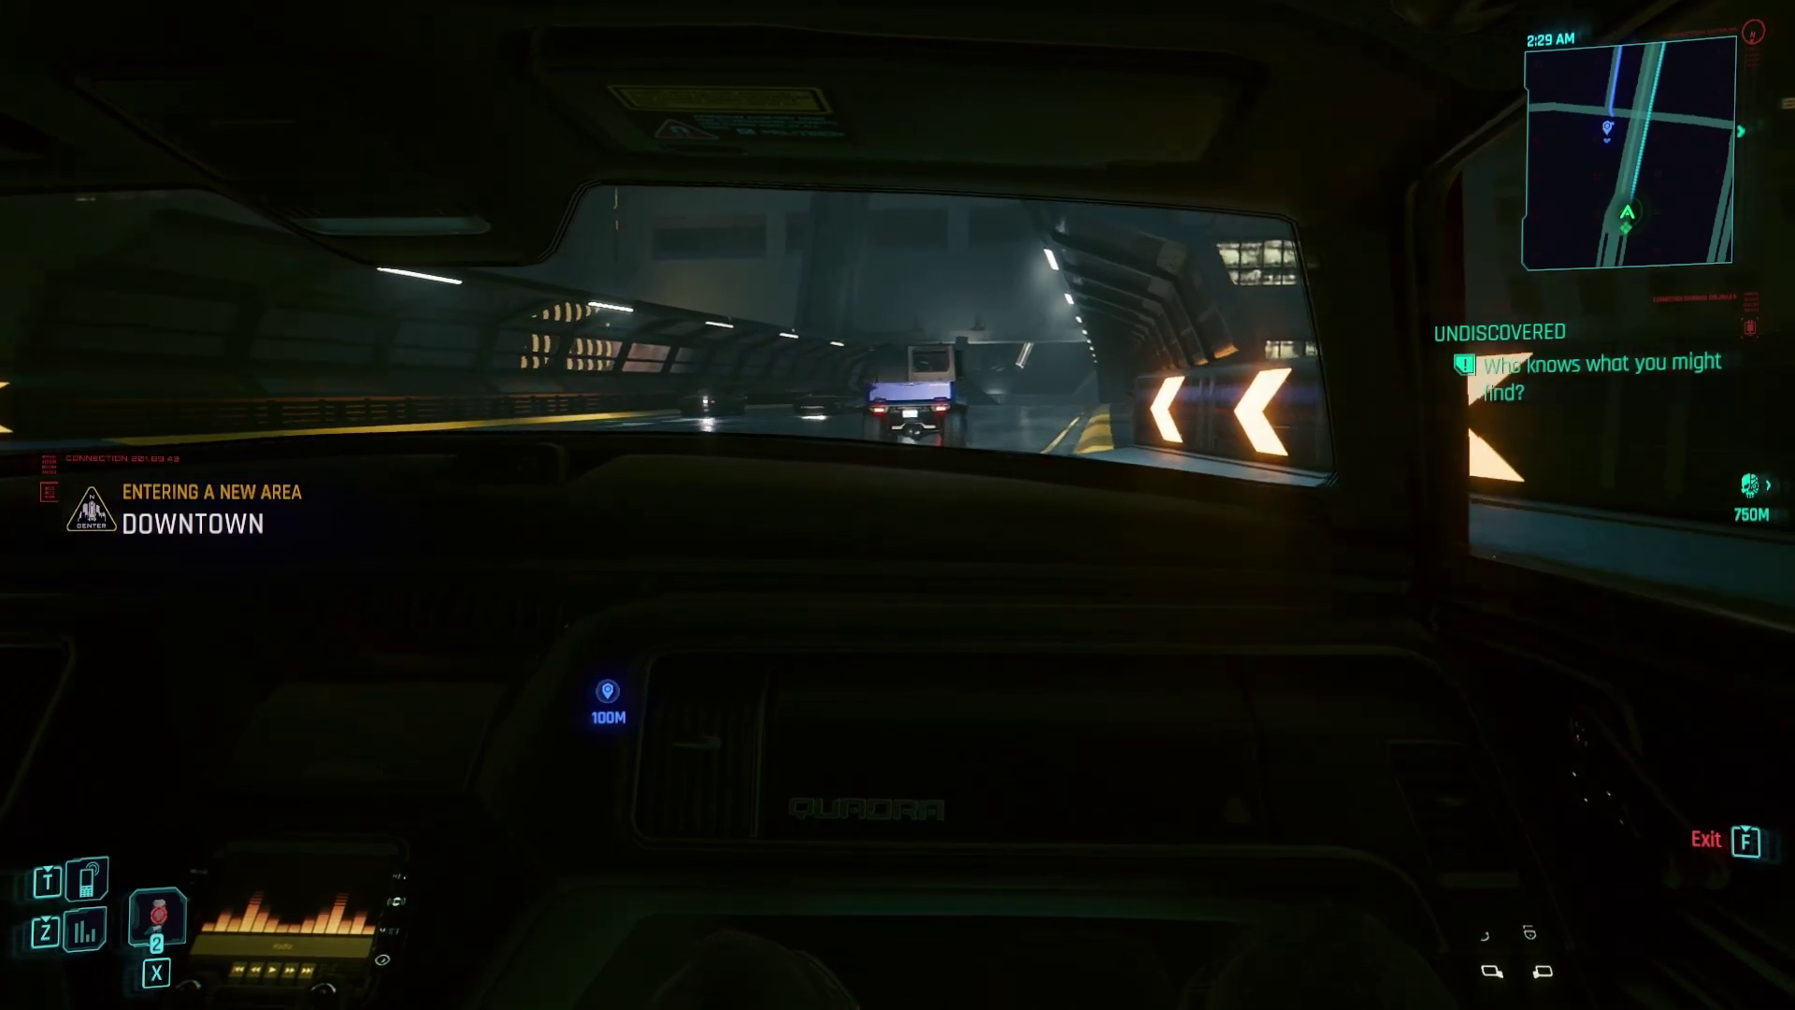
pyautogui.press('w')
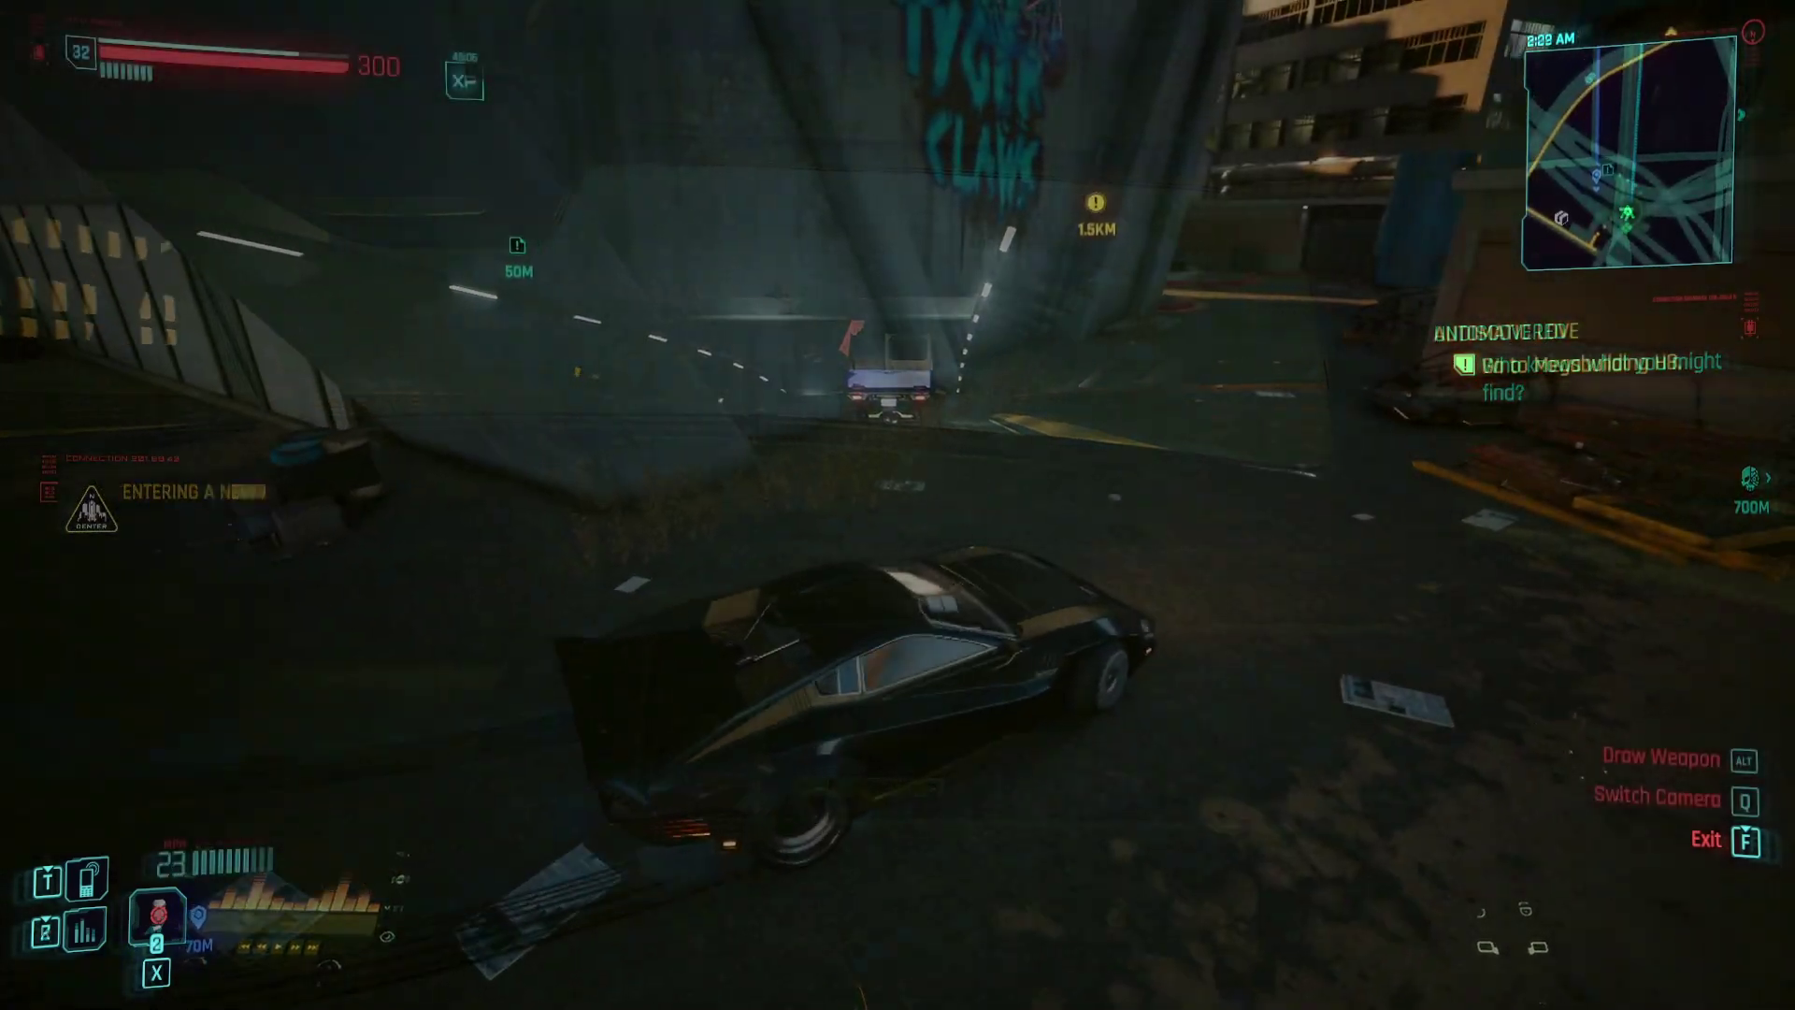
# - Drive the black and gold car through the alley under the overpass and stop beside the marked roller garage
pyautogui.press('w')
pyautogui.press('d')
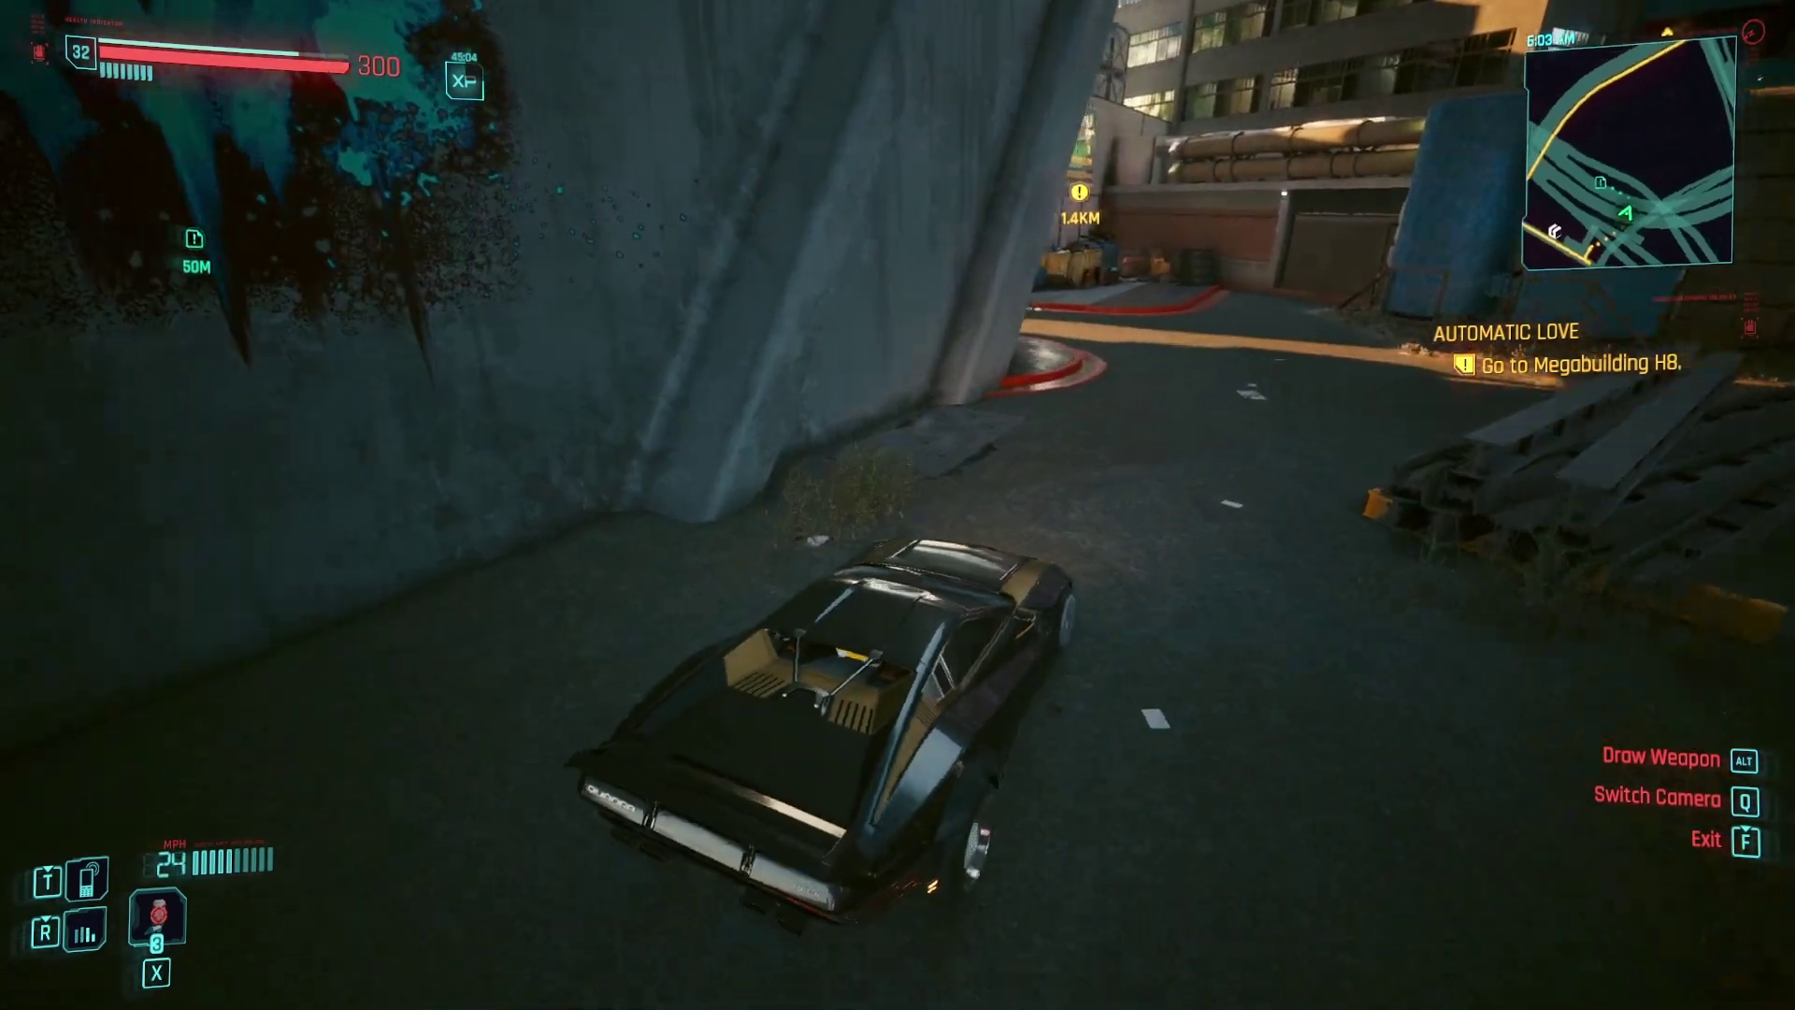
pyautogui.press('a')
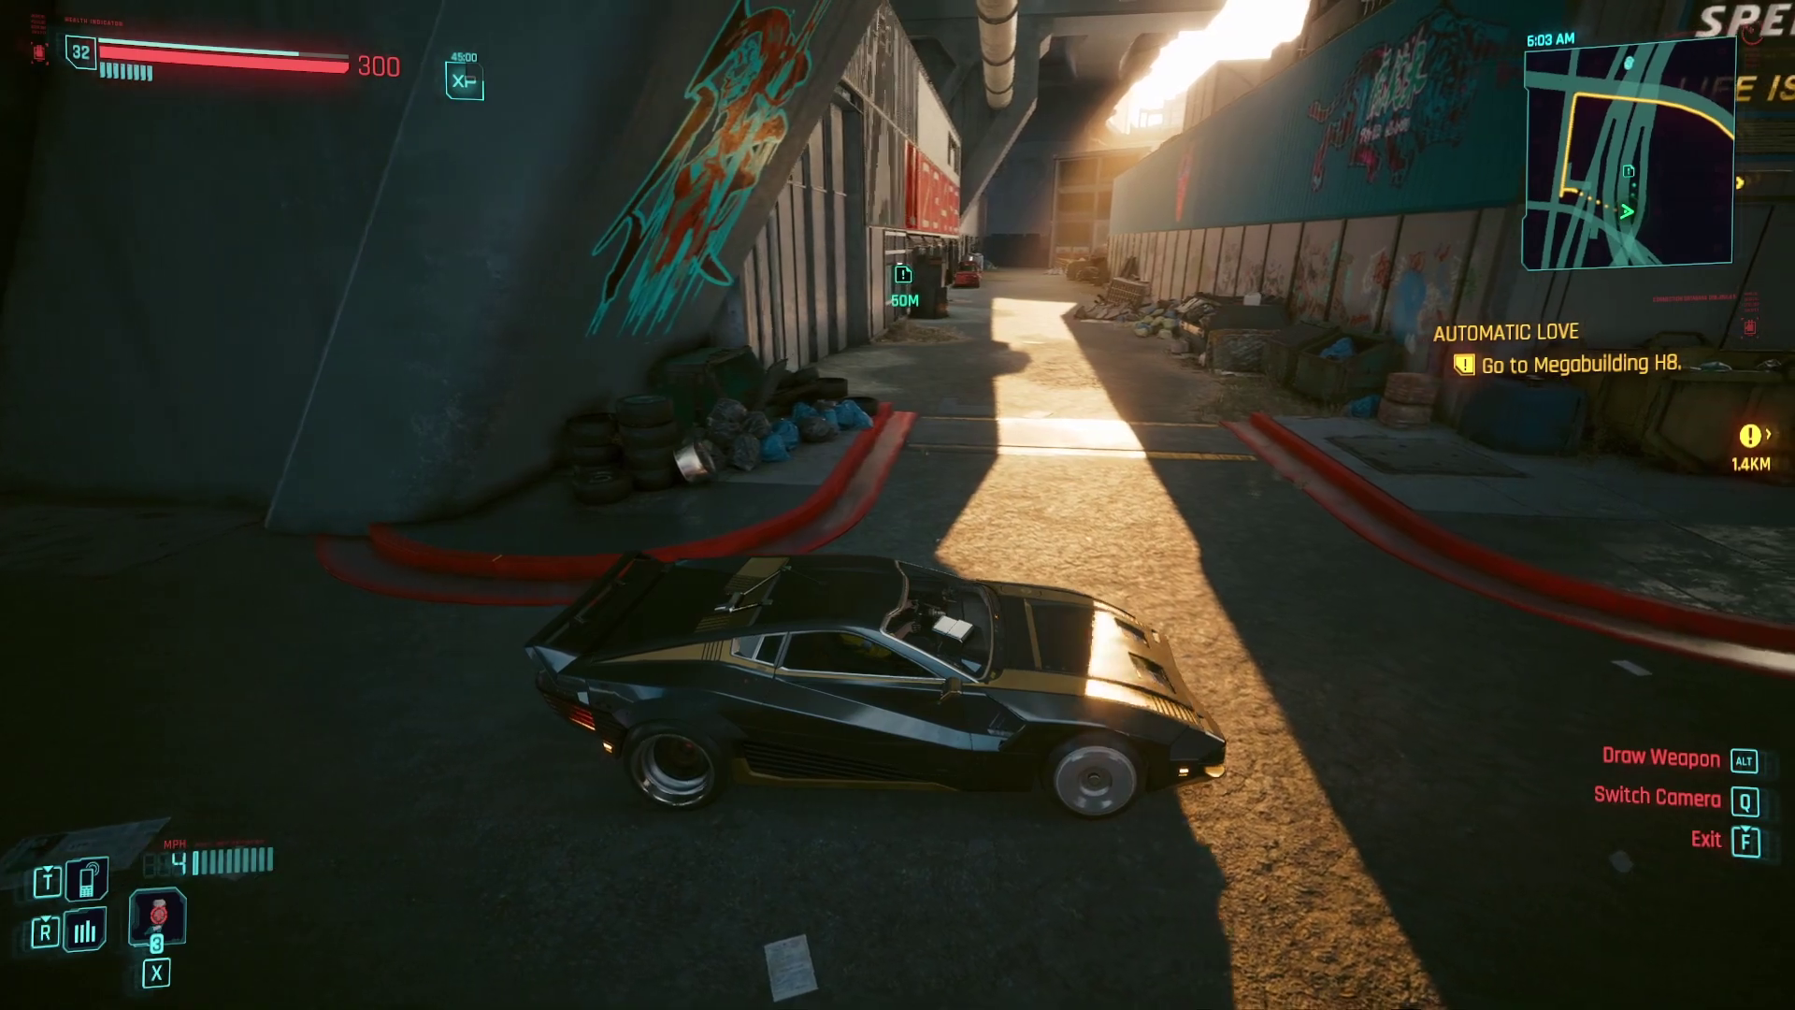
pyautogui.press('w')
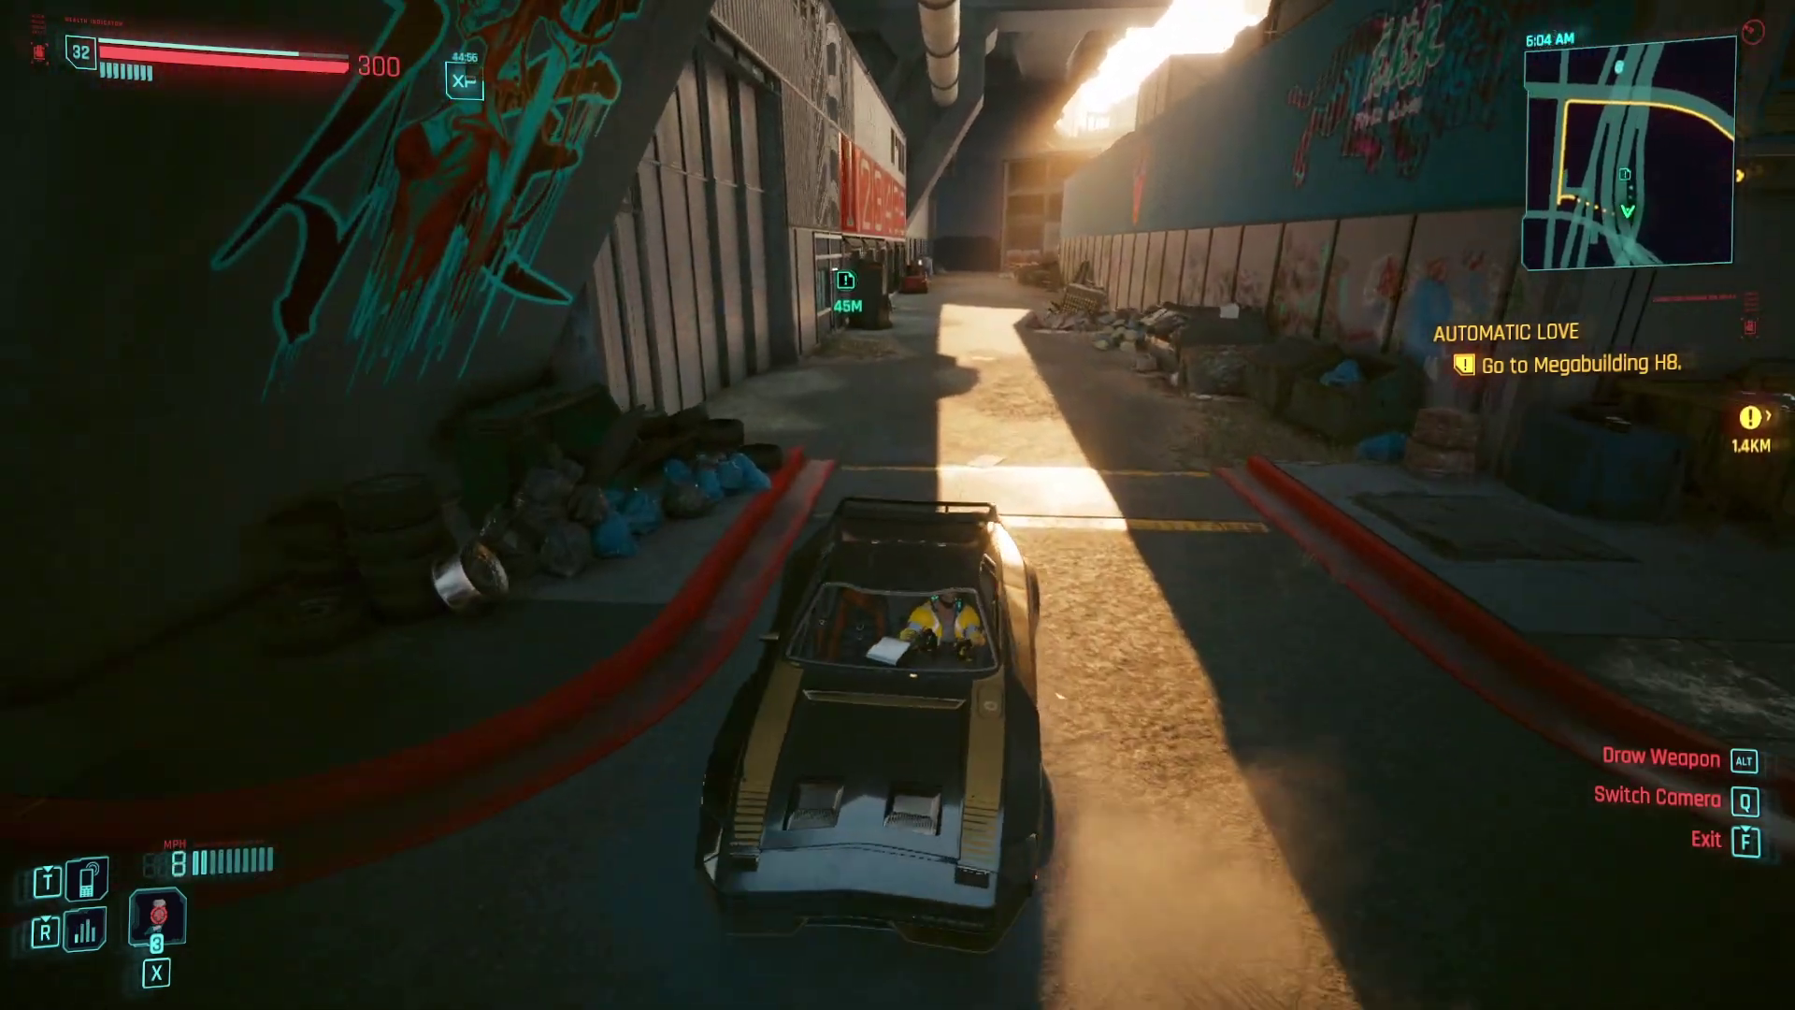
pyautogui.press('w')
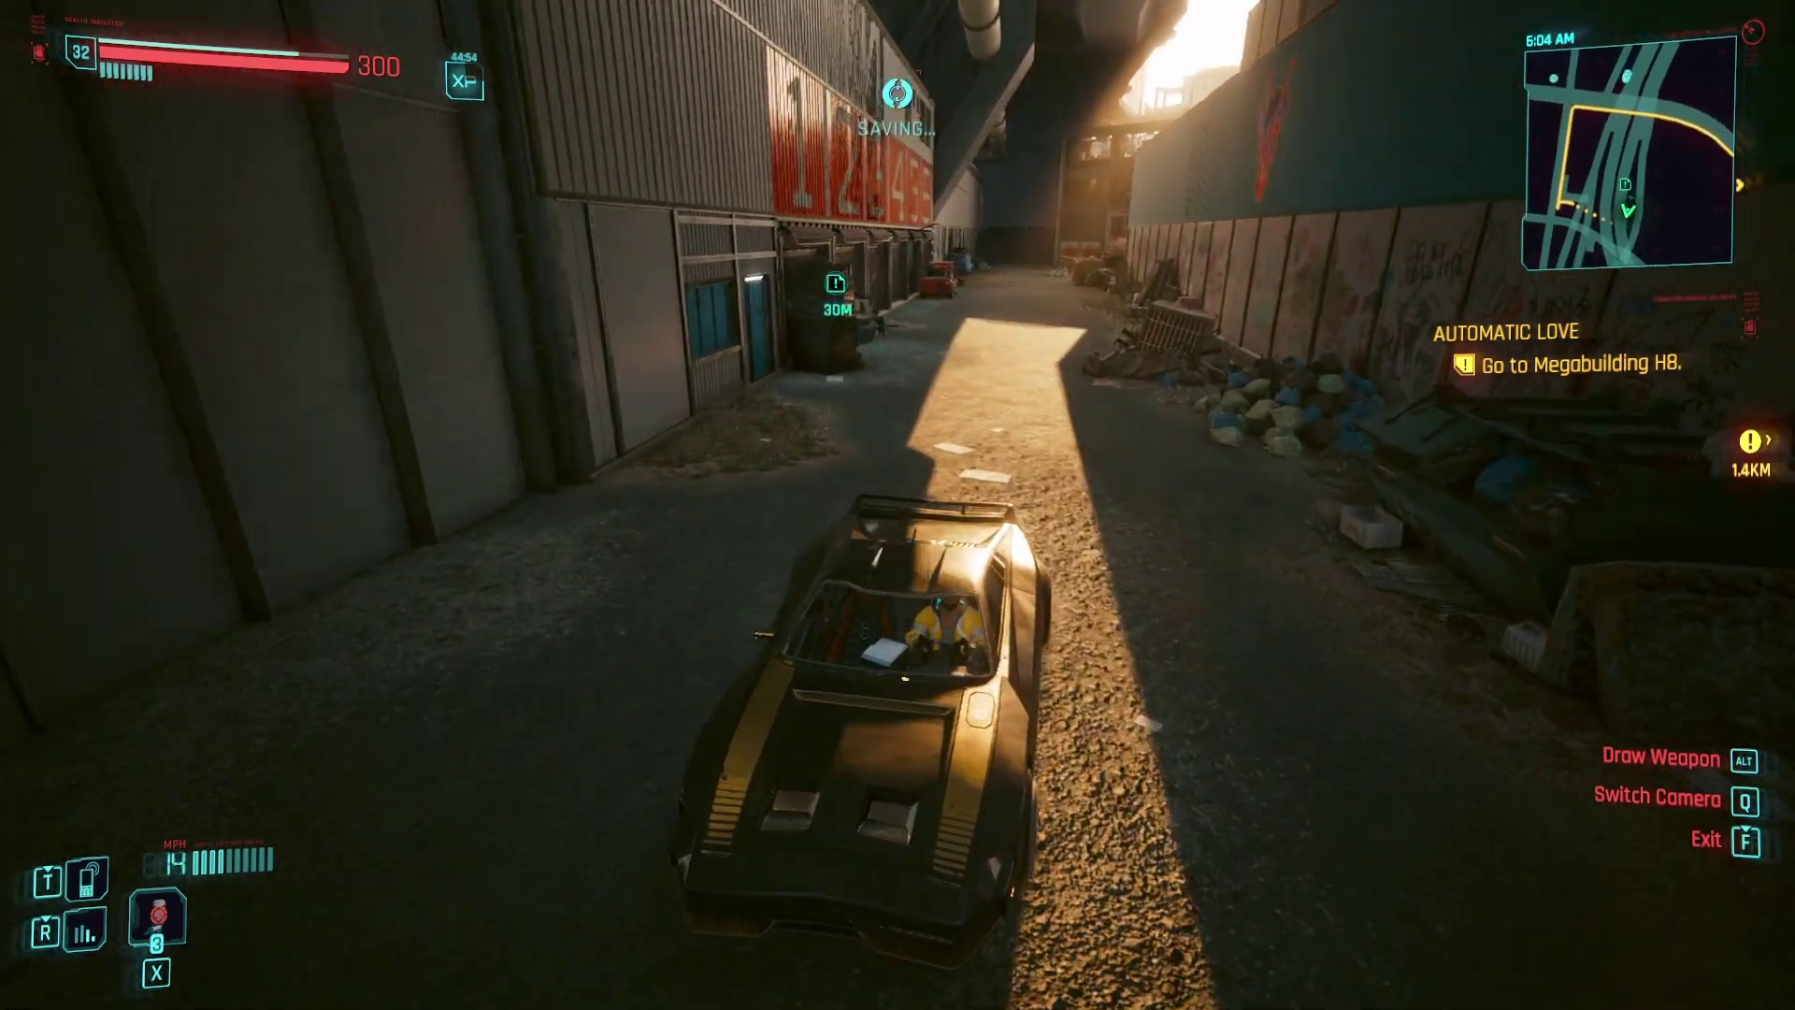
pyautogui.press('w')
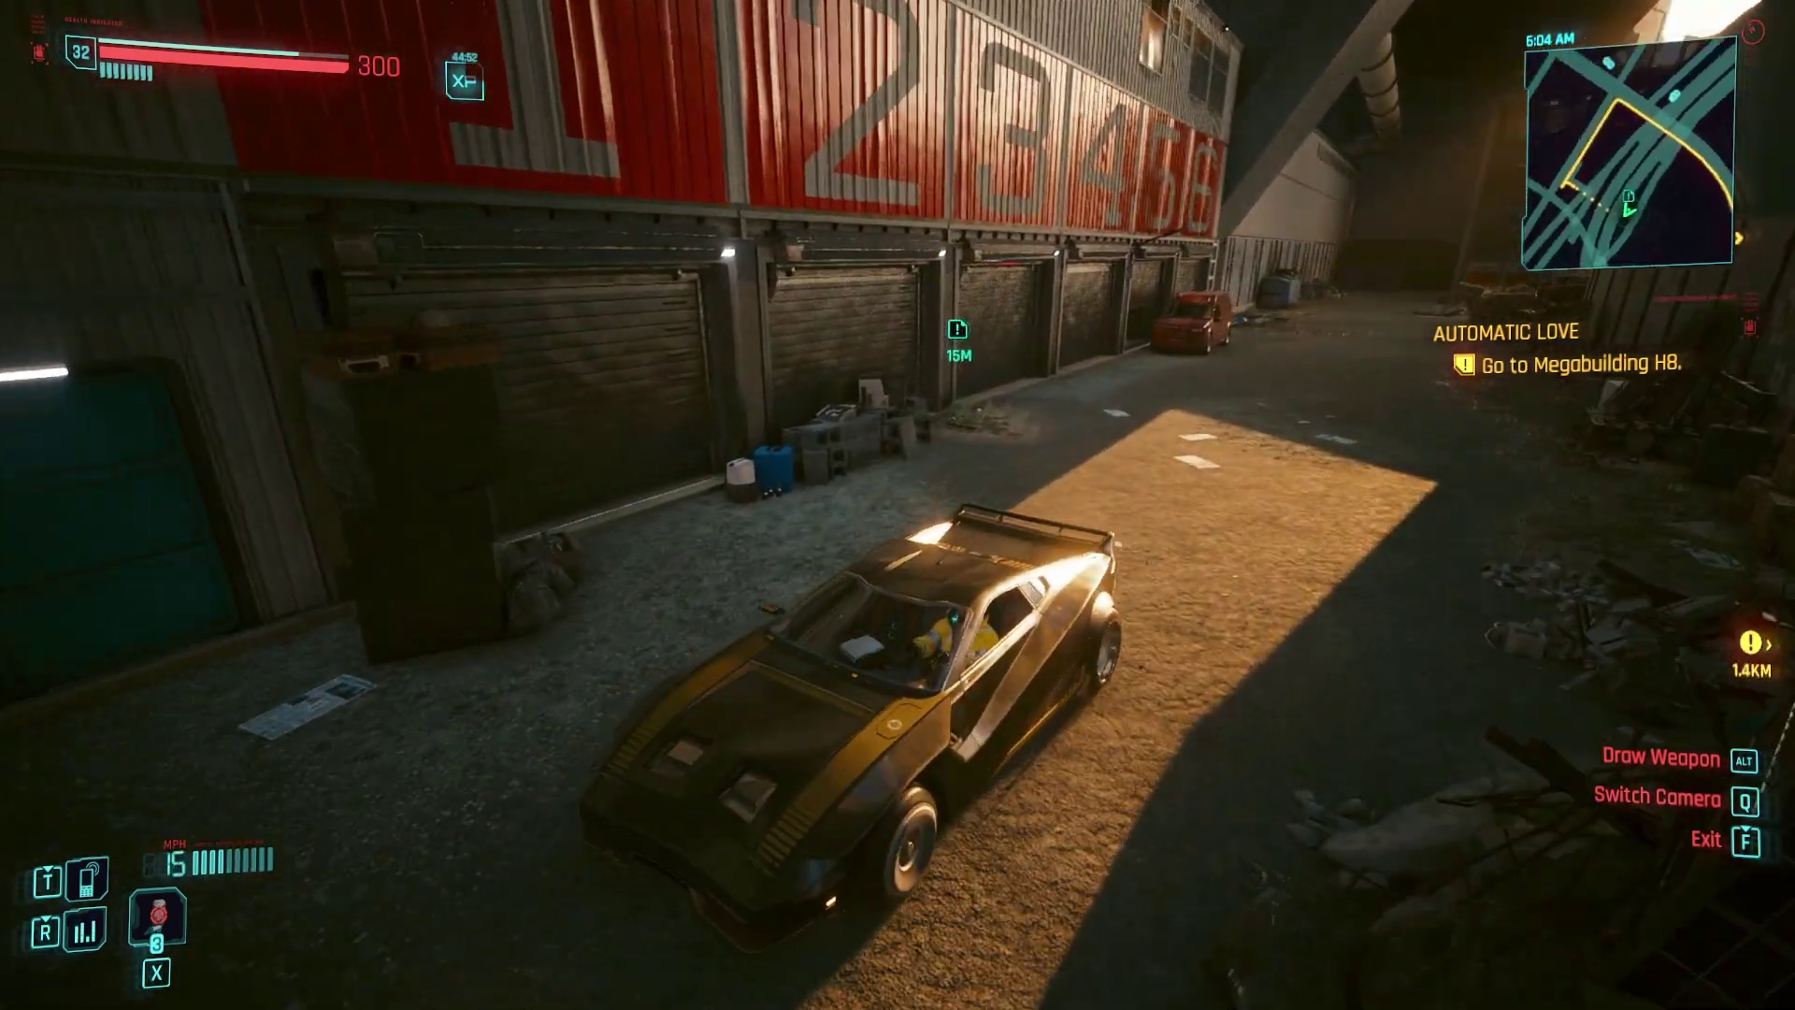
pyautogui.press('w')
pyautogui.press('s')
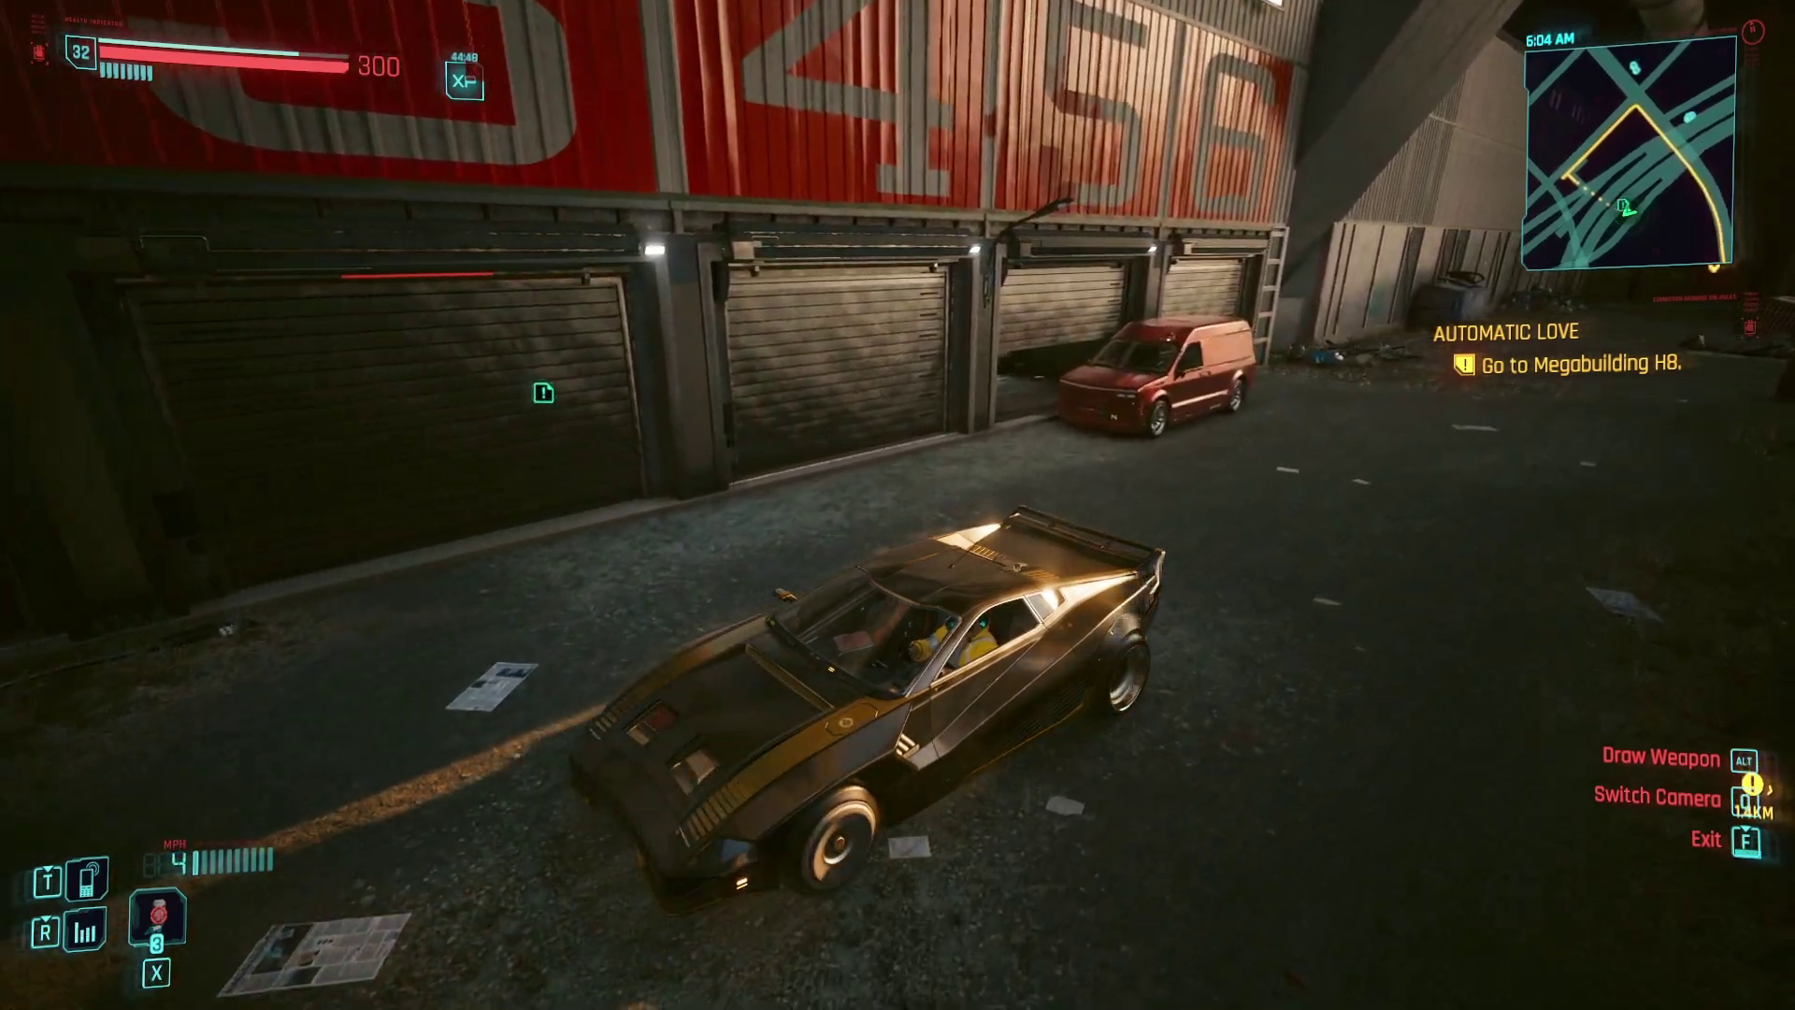
# - Get out of the car and force open the marked garage door
pyautogui.press('f')
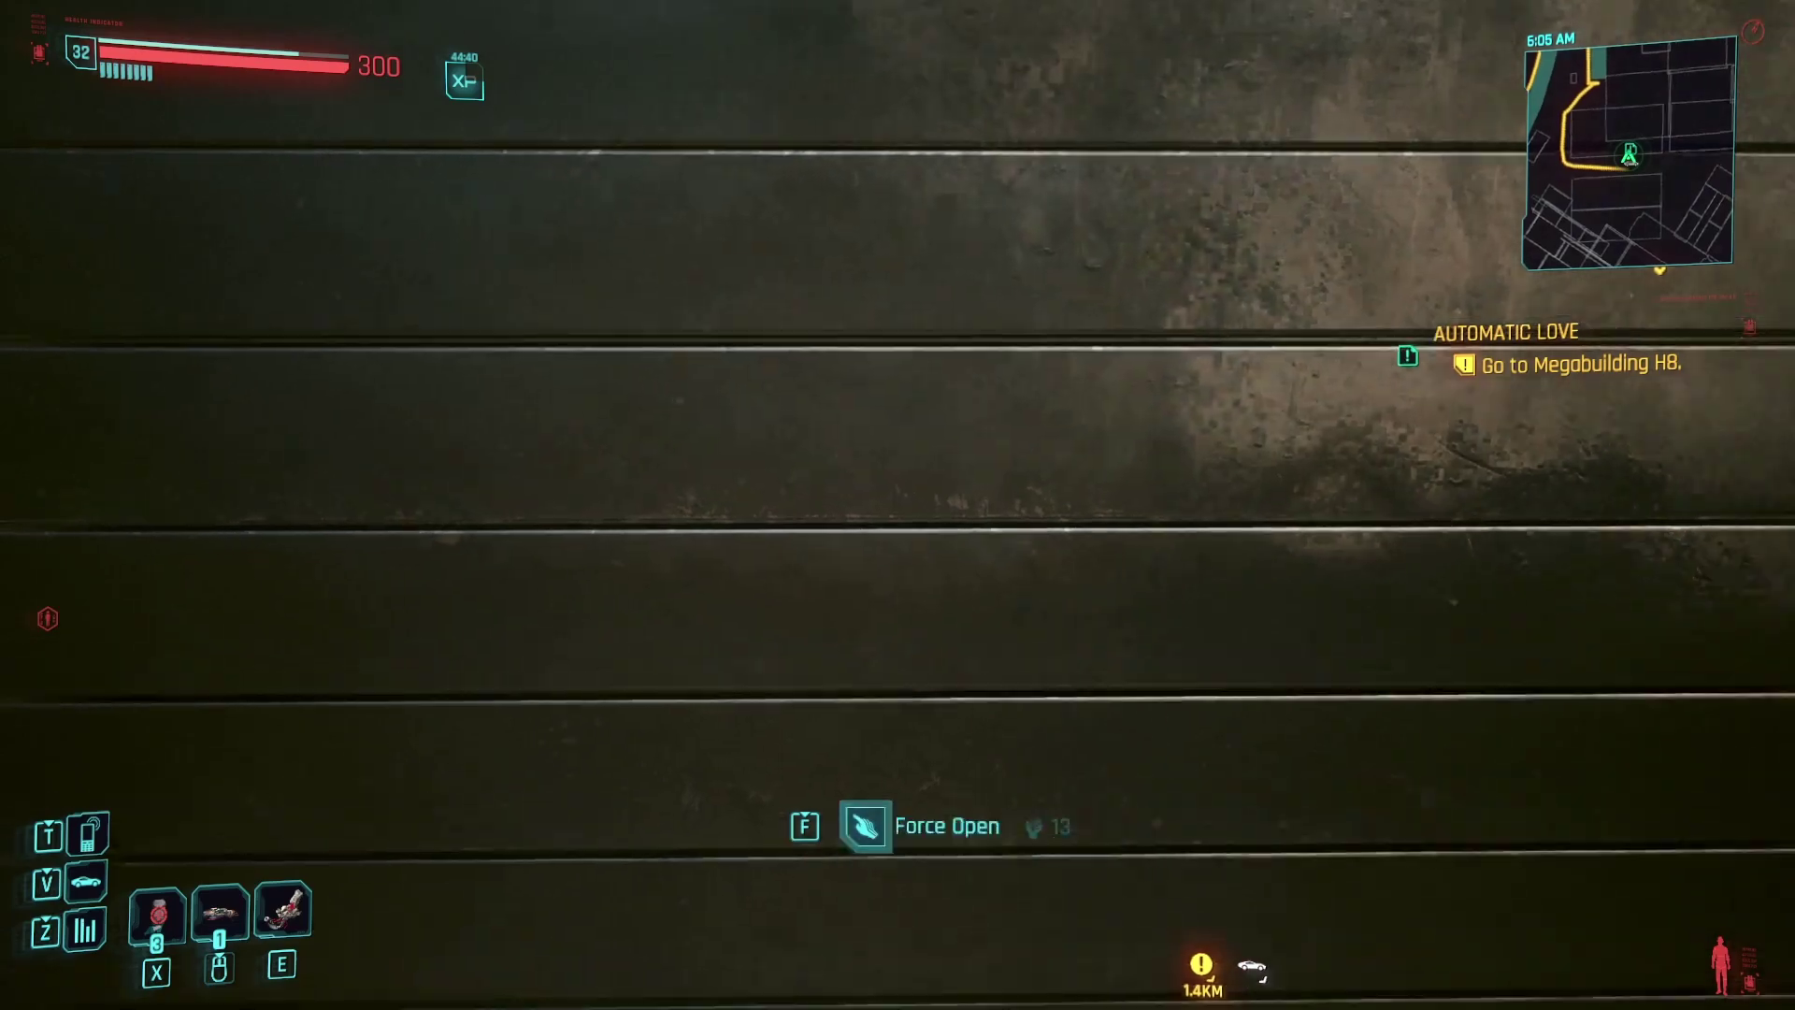
pyautogui.press('f')
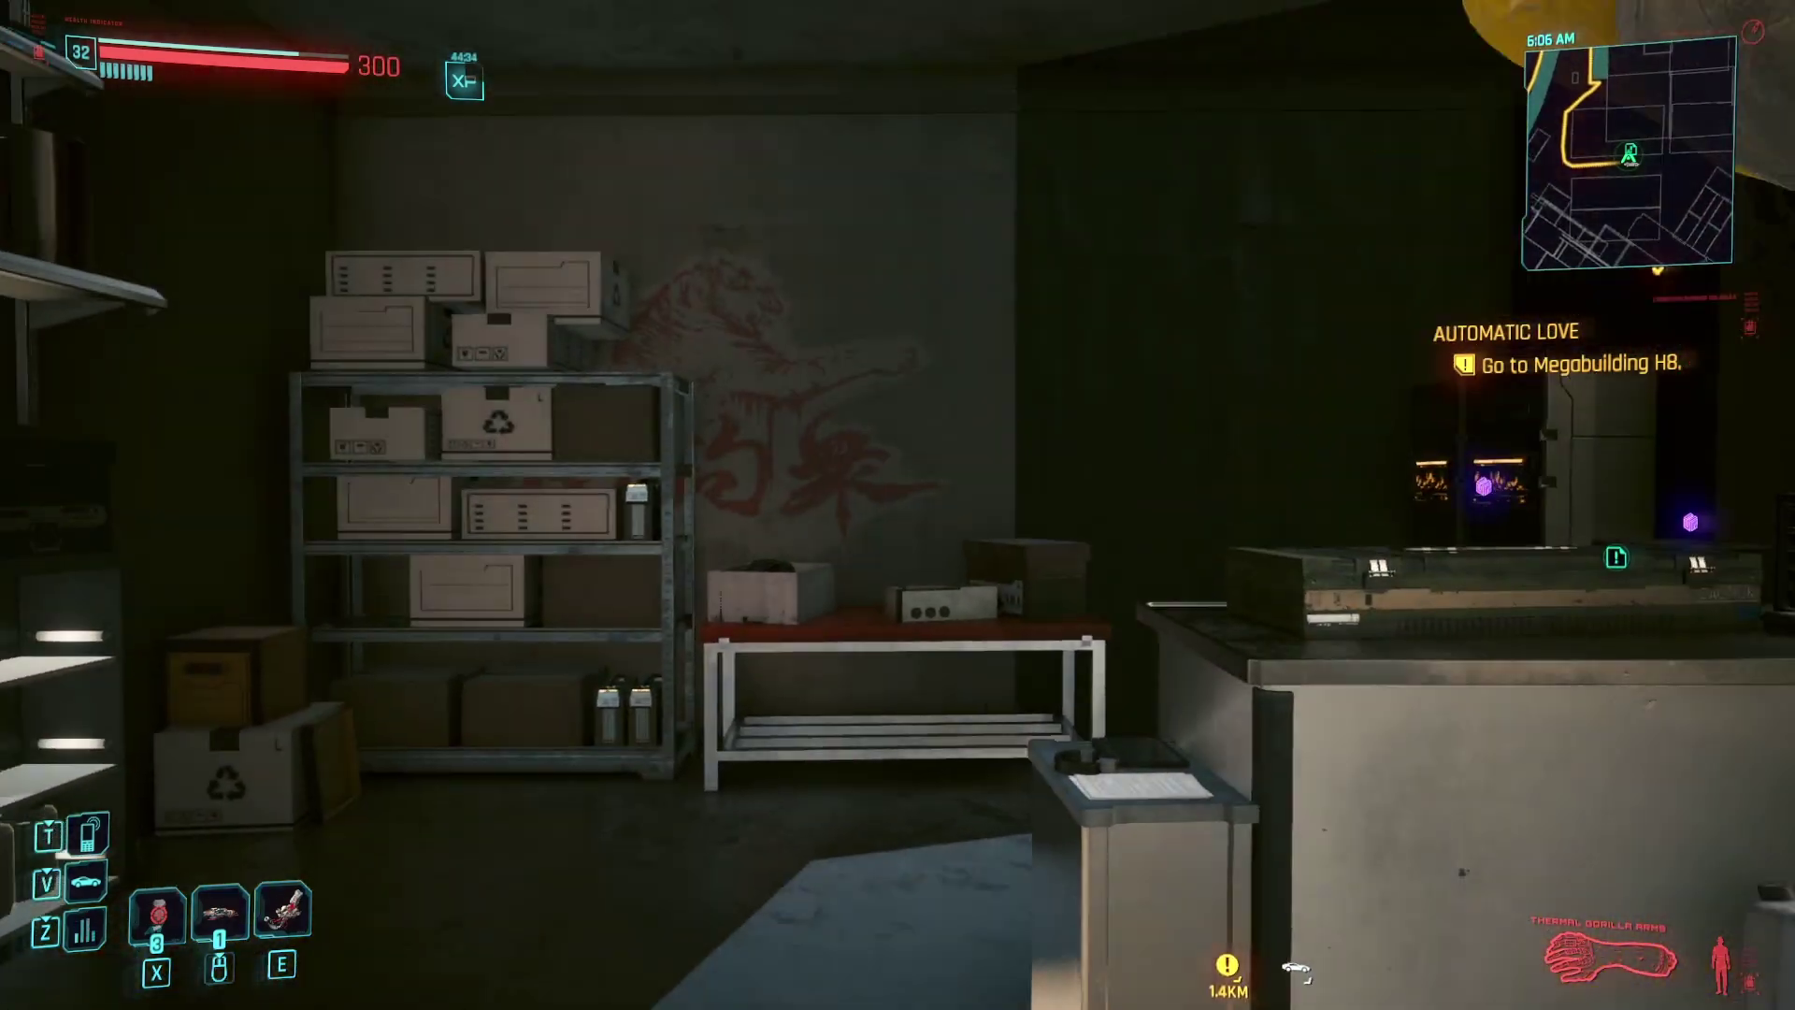
pyautogui.press('s')
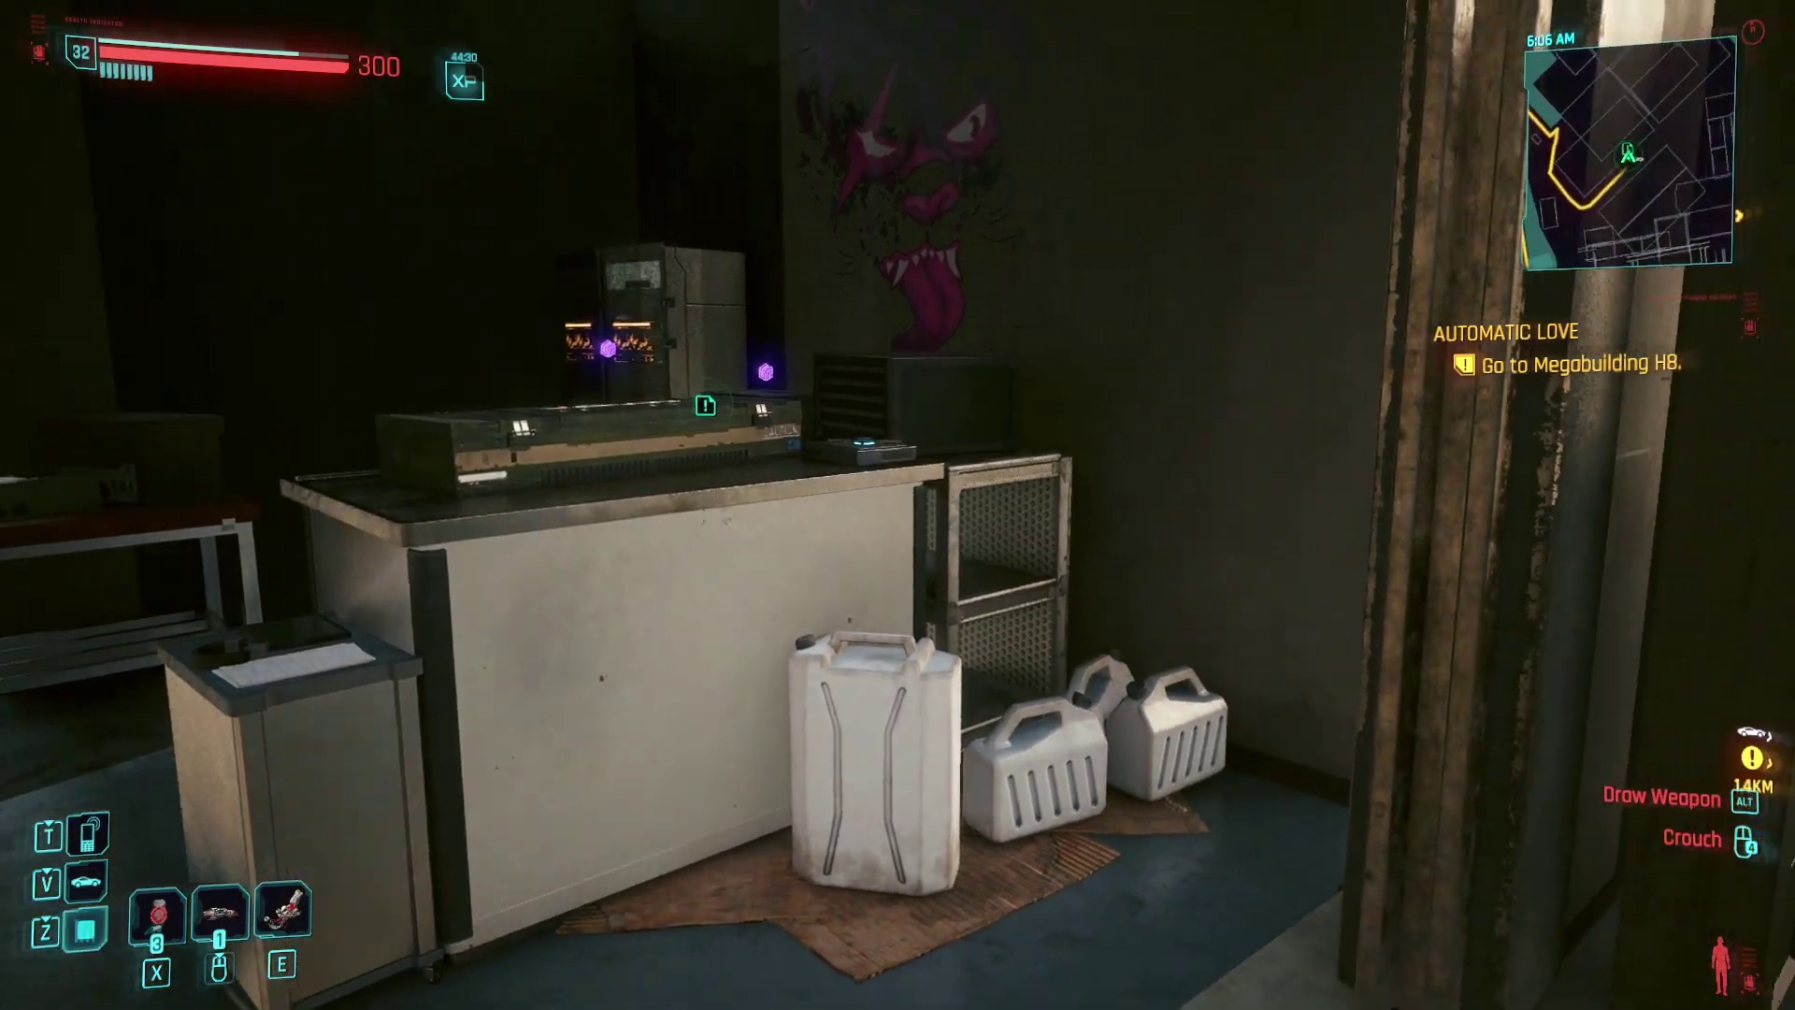
# - Loot the Tier 2 Item Components and the message from the long case on the garage counter
pyautogui.press('w')
pyautogui.press('f')
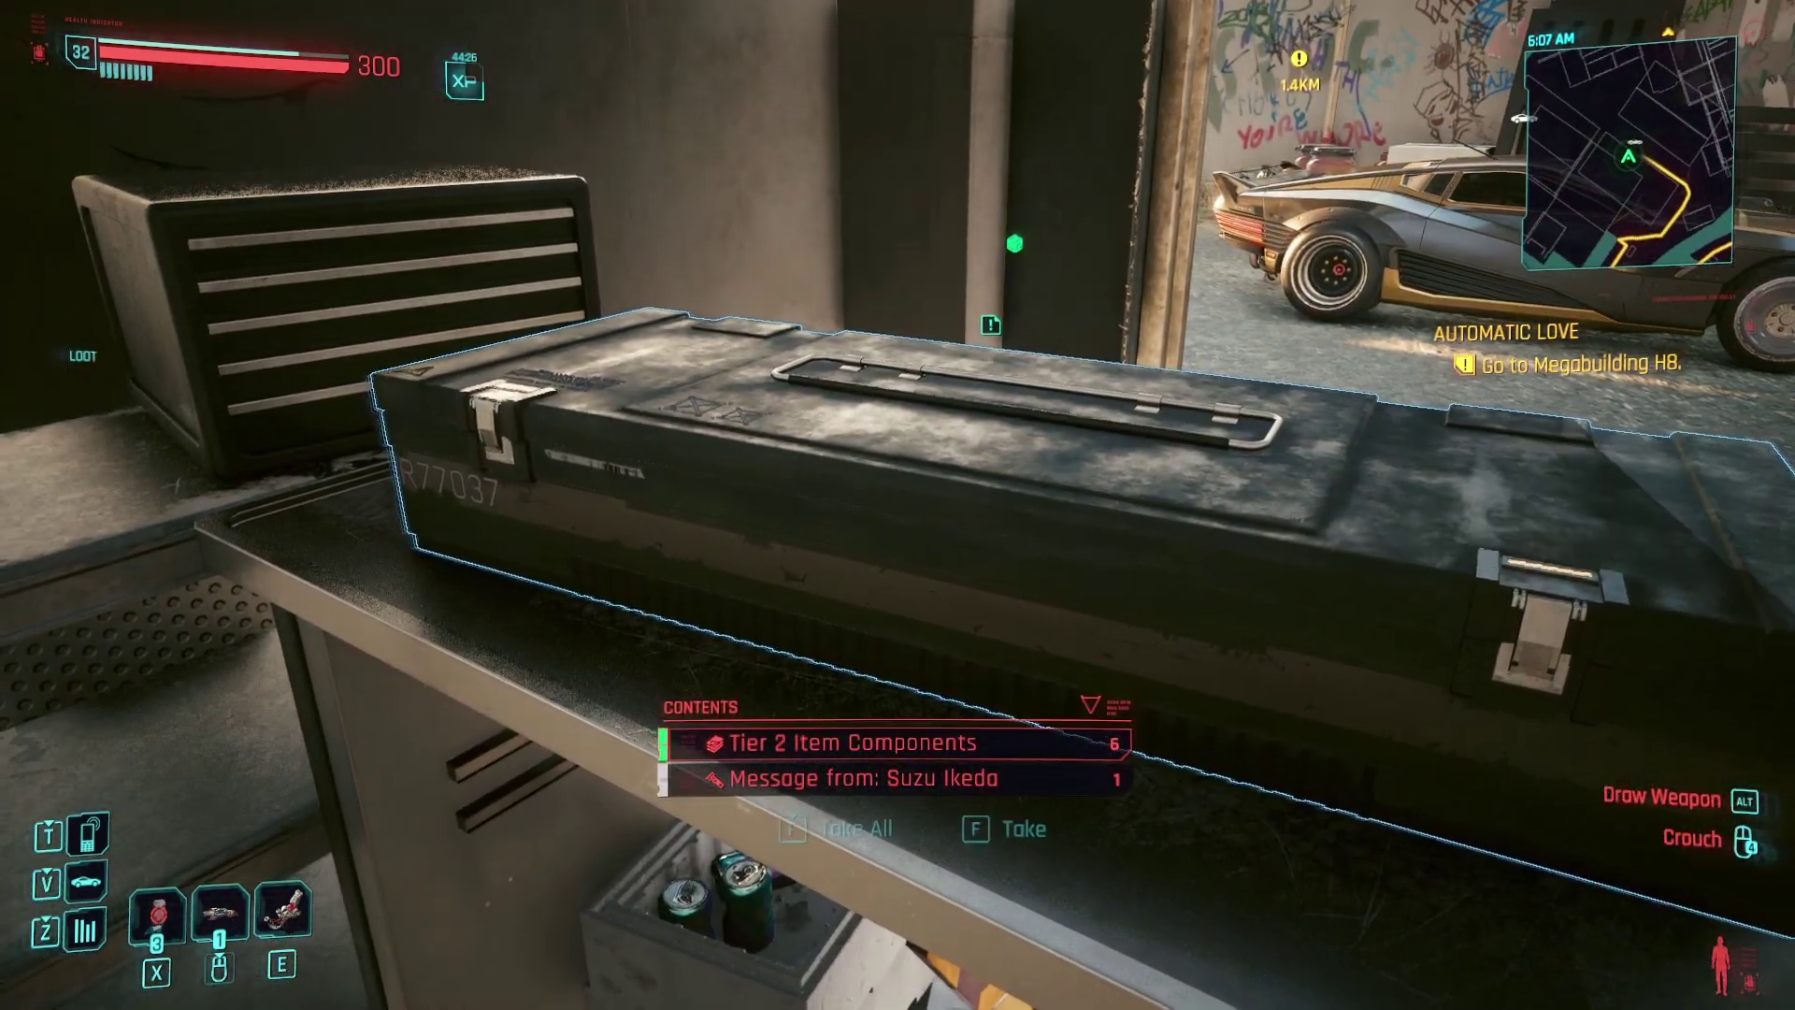
pyautogui.press('f')
# - Take the Hyakume scope and the MA70 HB from the smaller case on the shelf and back away
pyautogui.press('a')
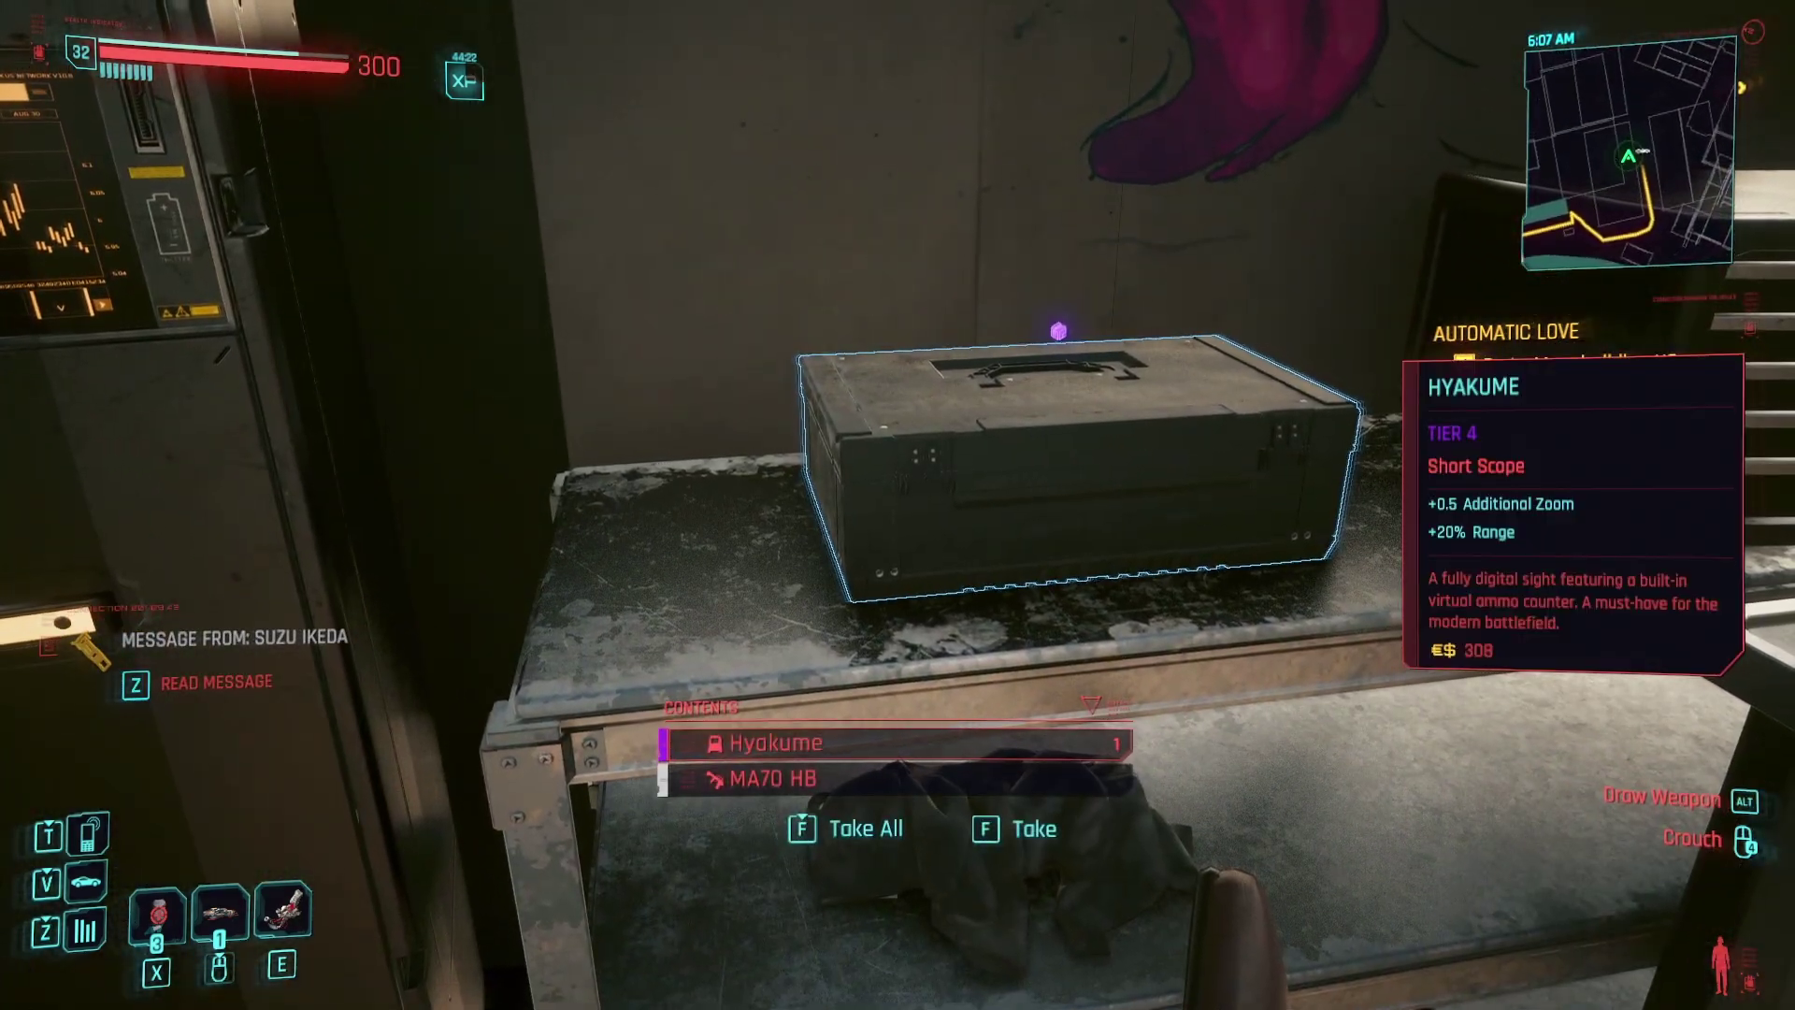
pyautogui.press('f')
pyautogui.press('f')
pyautogui.press('s')
pyautogui.press('s')
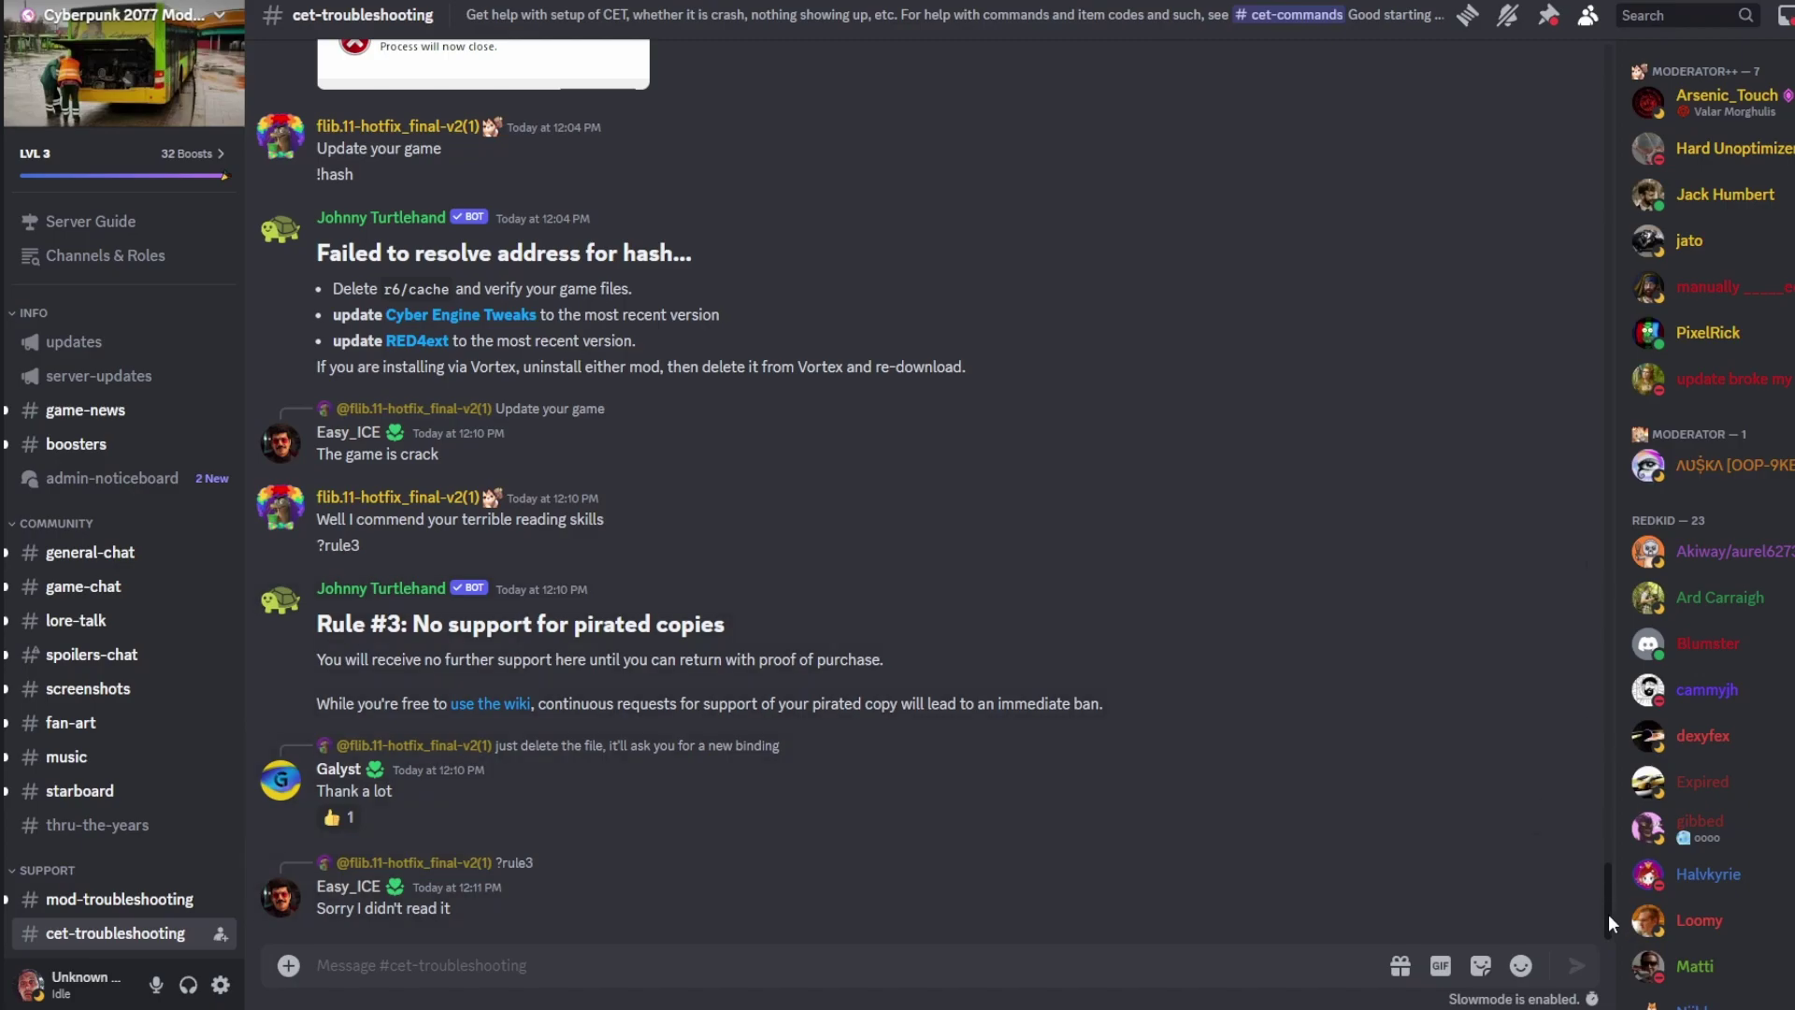
# - Switch to the Cyberpunk 2077 modding server in Discord and view the mod-troubleshooting channel among its support channels
pyautogui.moveTo(1608, 912)
pyautogui.mouseDown()
pyautogui.moveTo(1612, 869)
pyautogui.moveTo(1623, 934)
pyautogui.mouseUp()
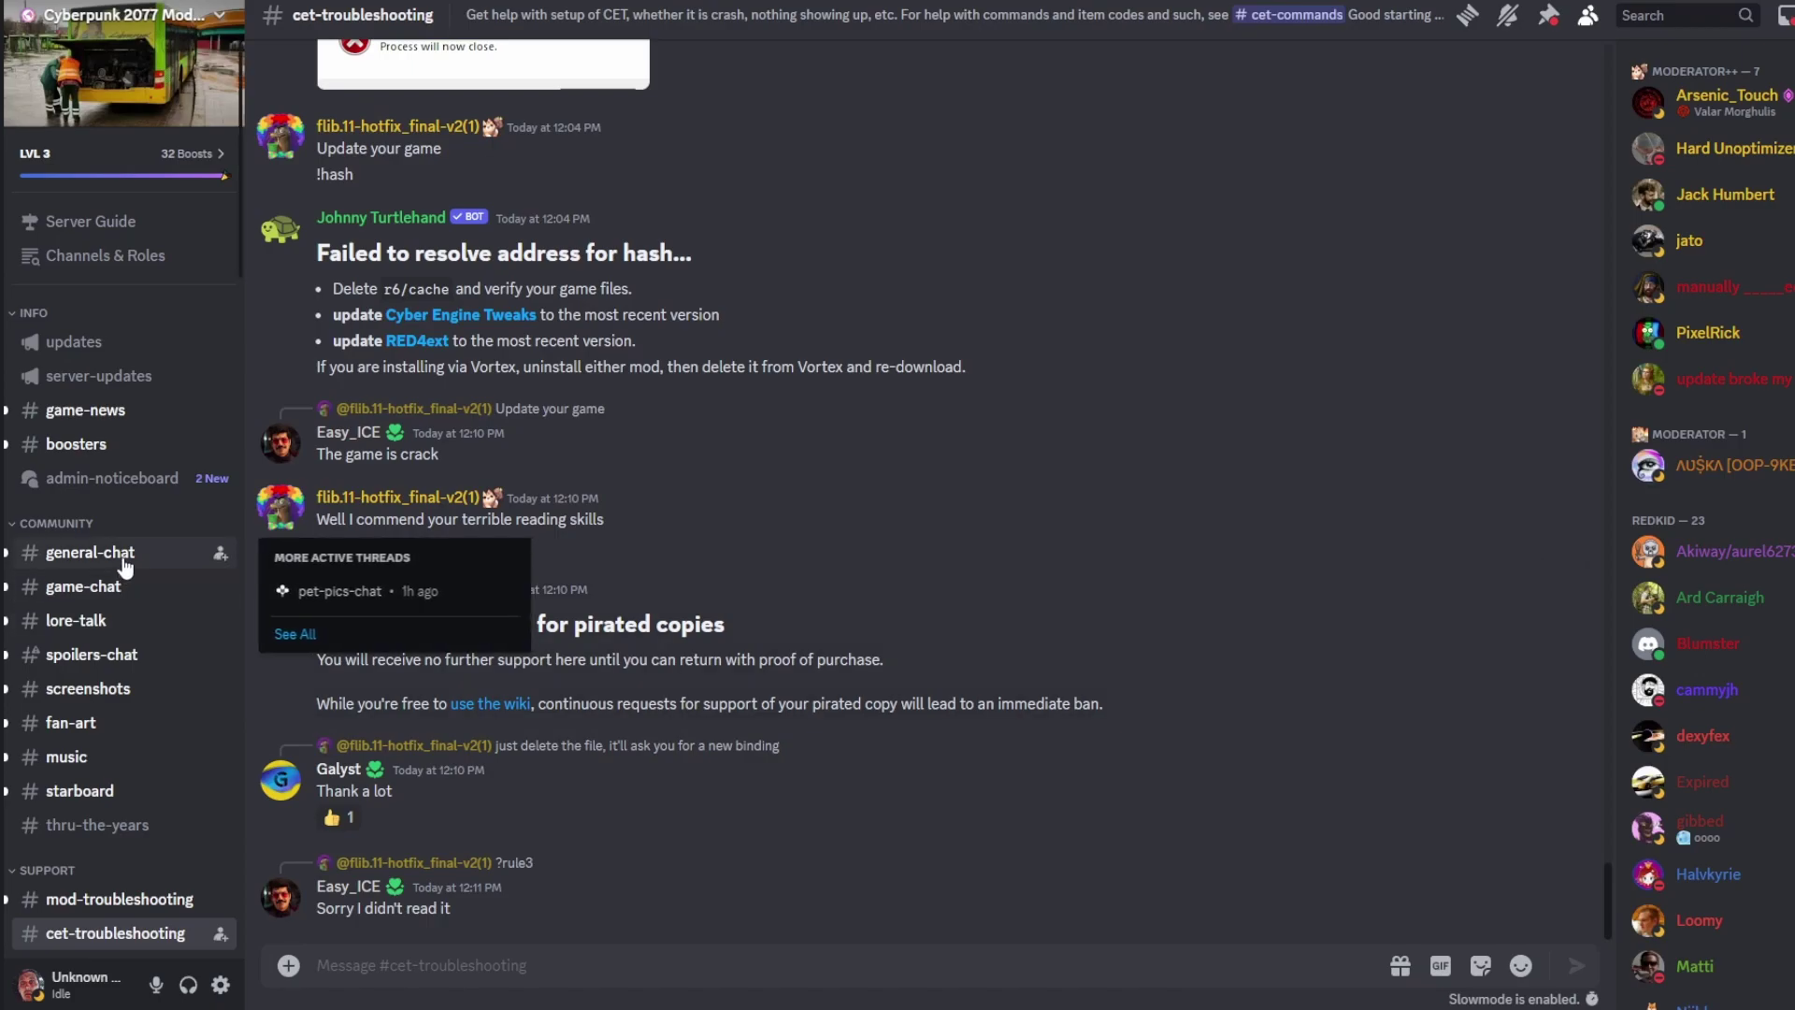
pyautogui.scroll(-5, 124, 561)
pyautogui.scroll(-5, 128, 559)
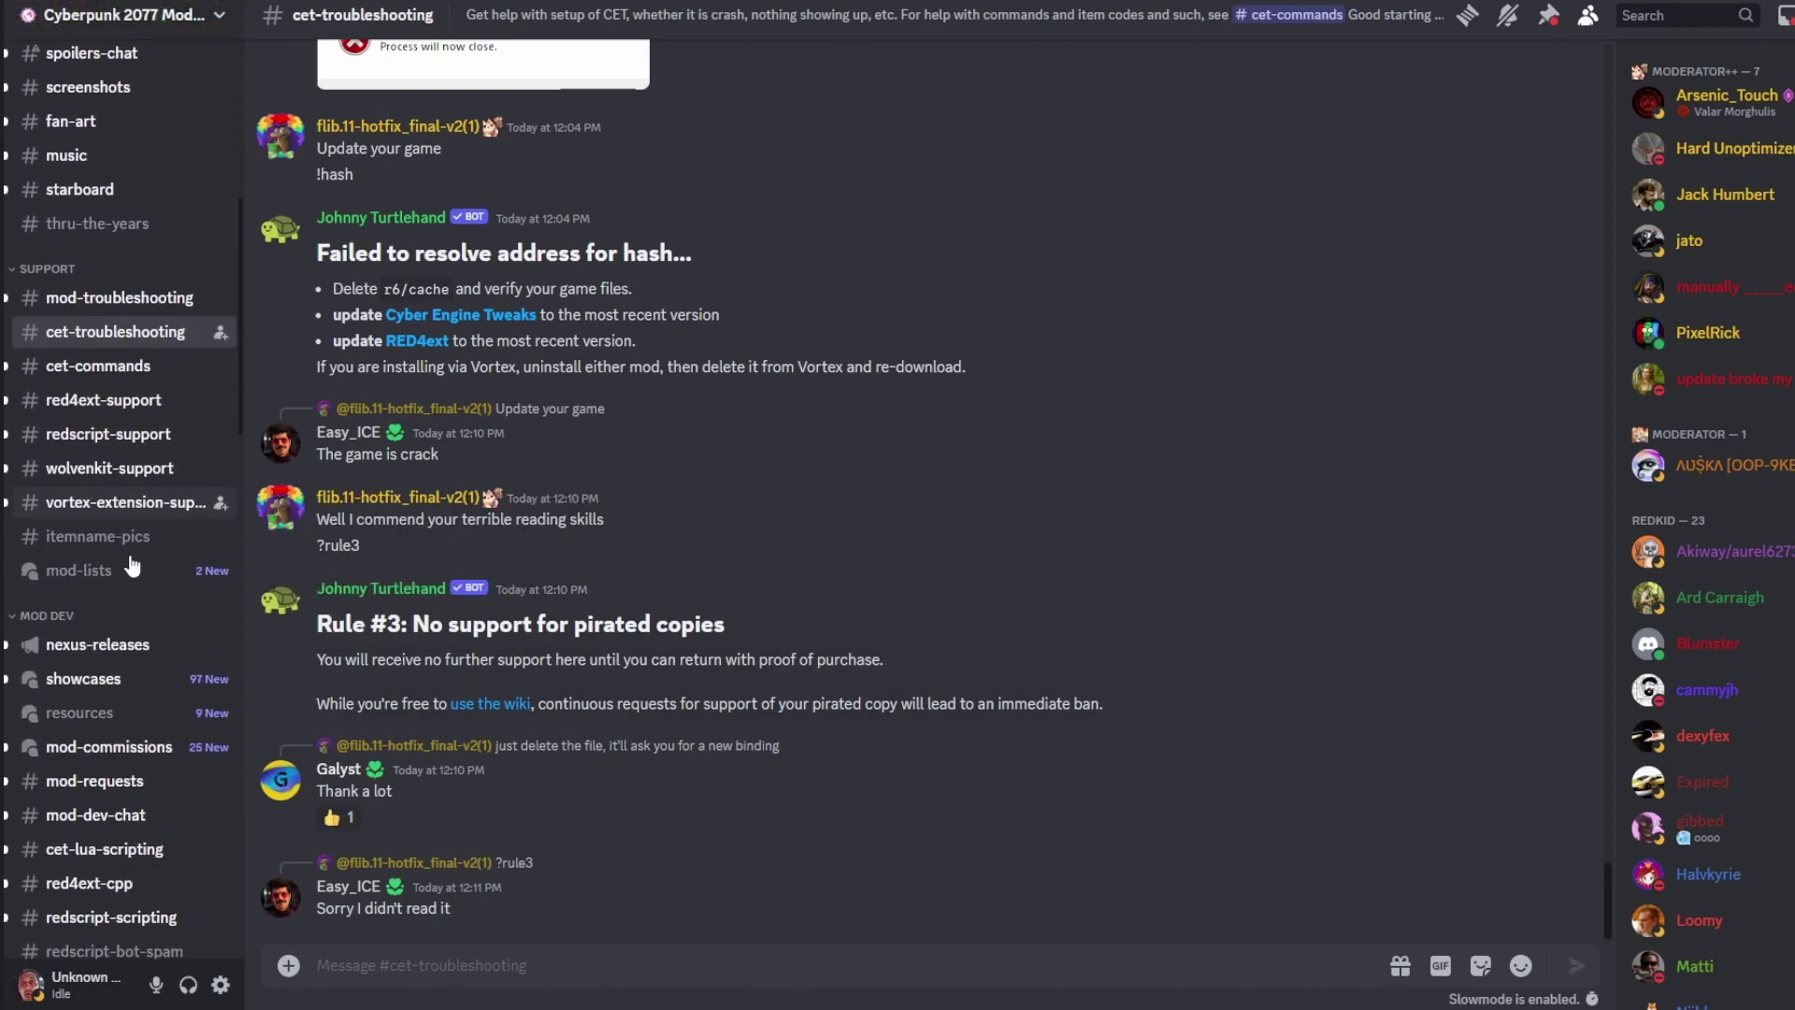
pyautogui.moveTo(101, 296)
pyautogui.click(110, 336)
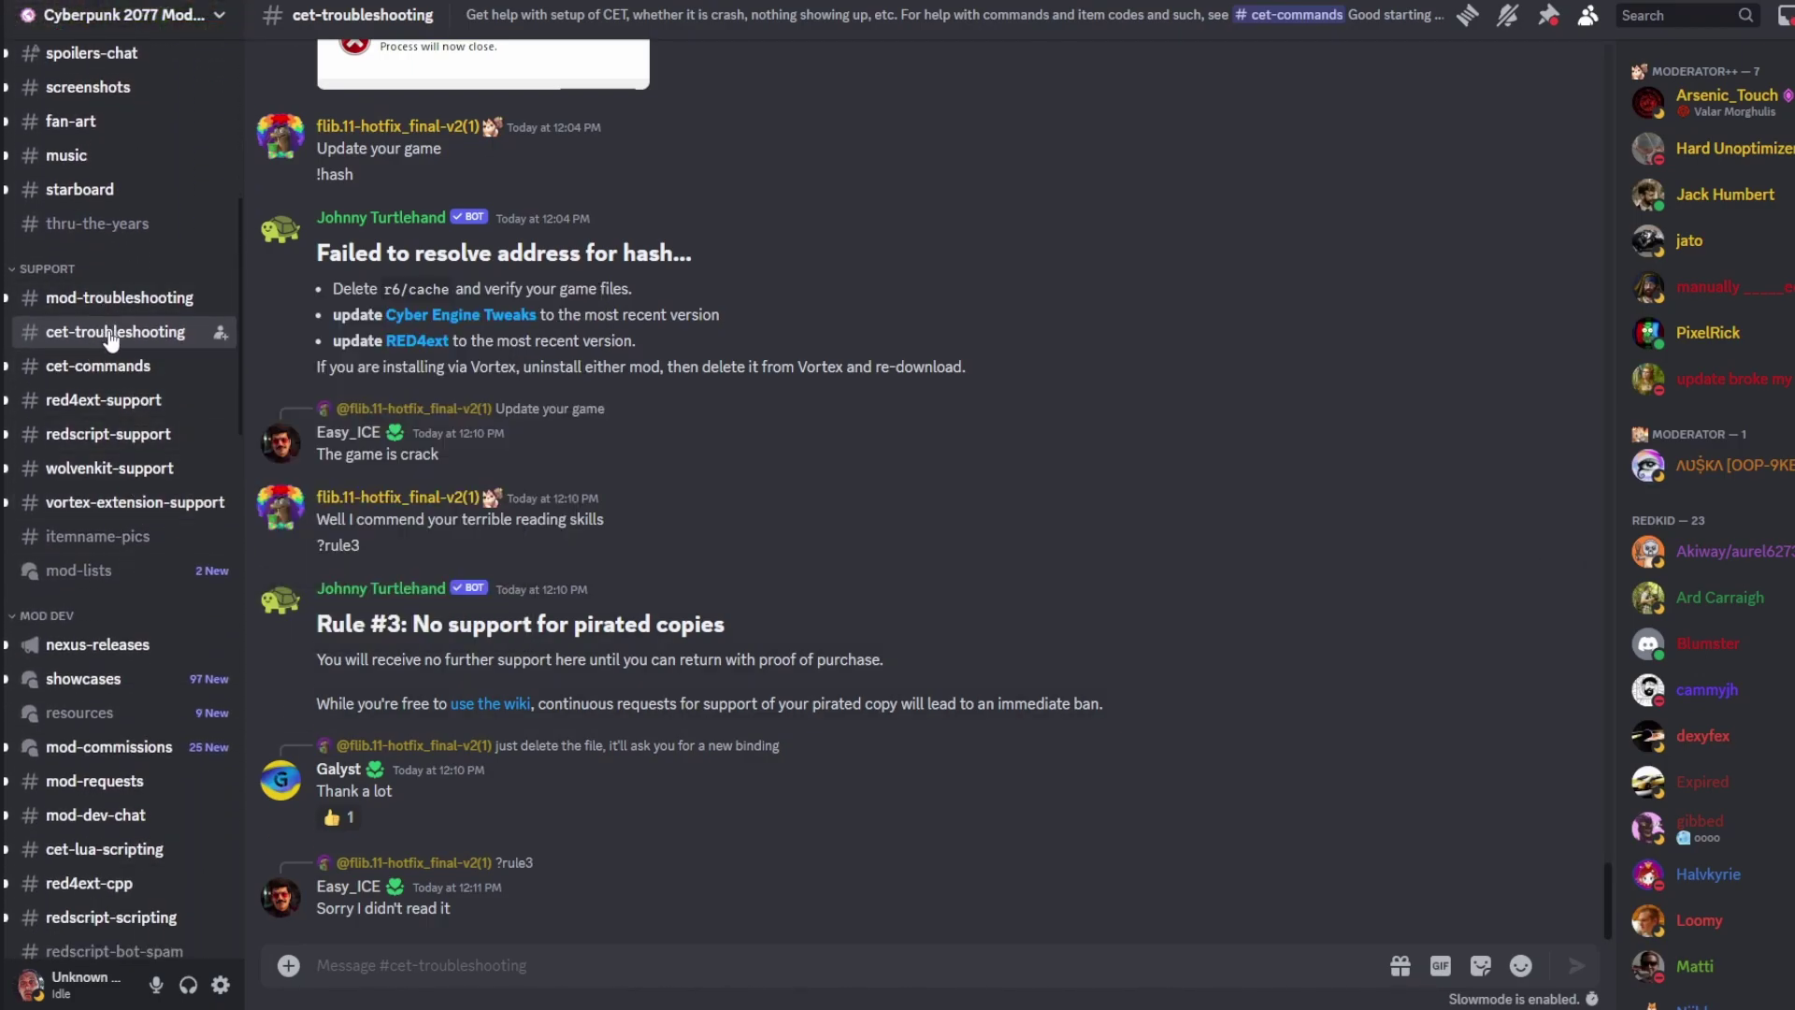
pyautogui.click(145, 299)
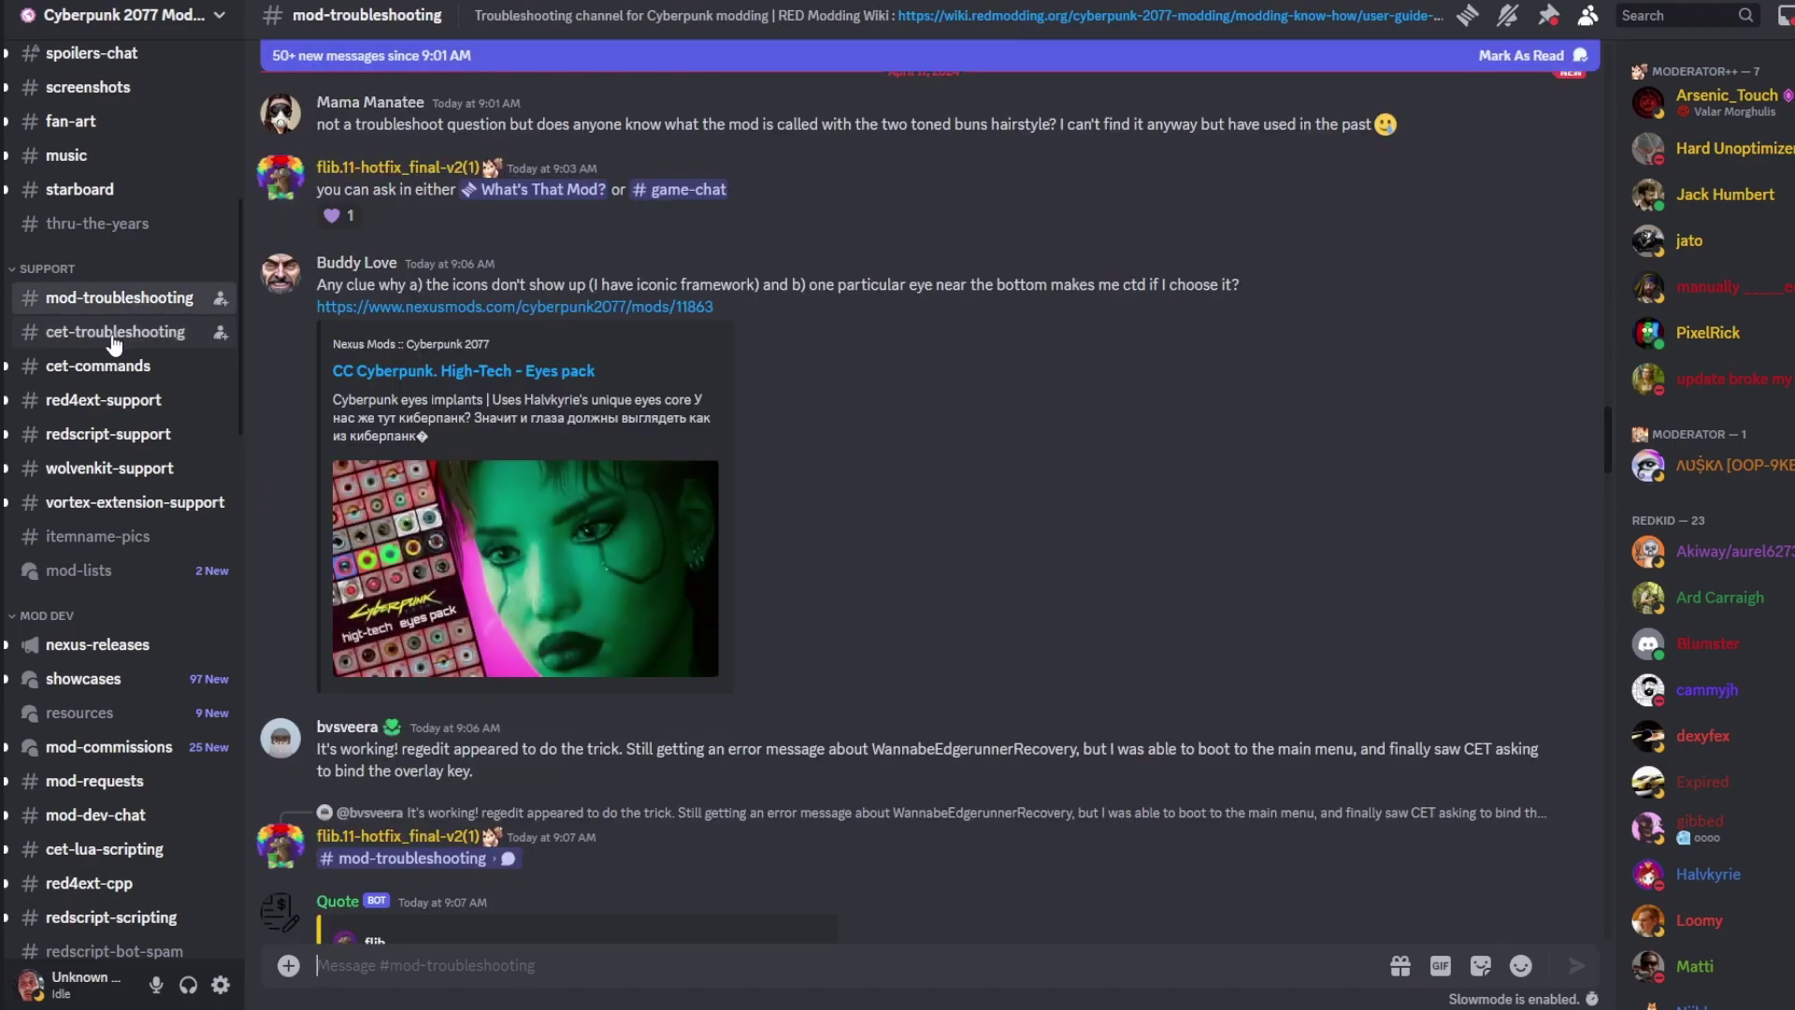
# - View the cet-commands, red4ext-support and redscript-support channels in turn
pyautogui.click(107, 372)
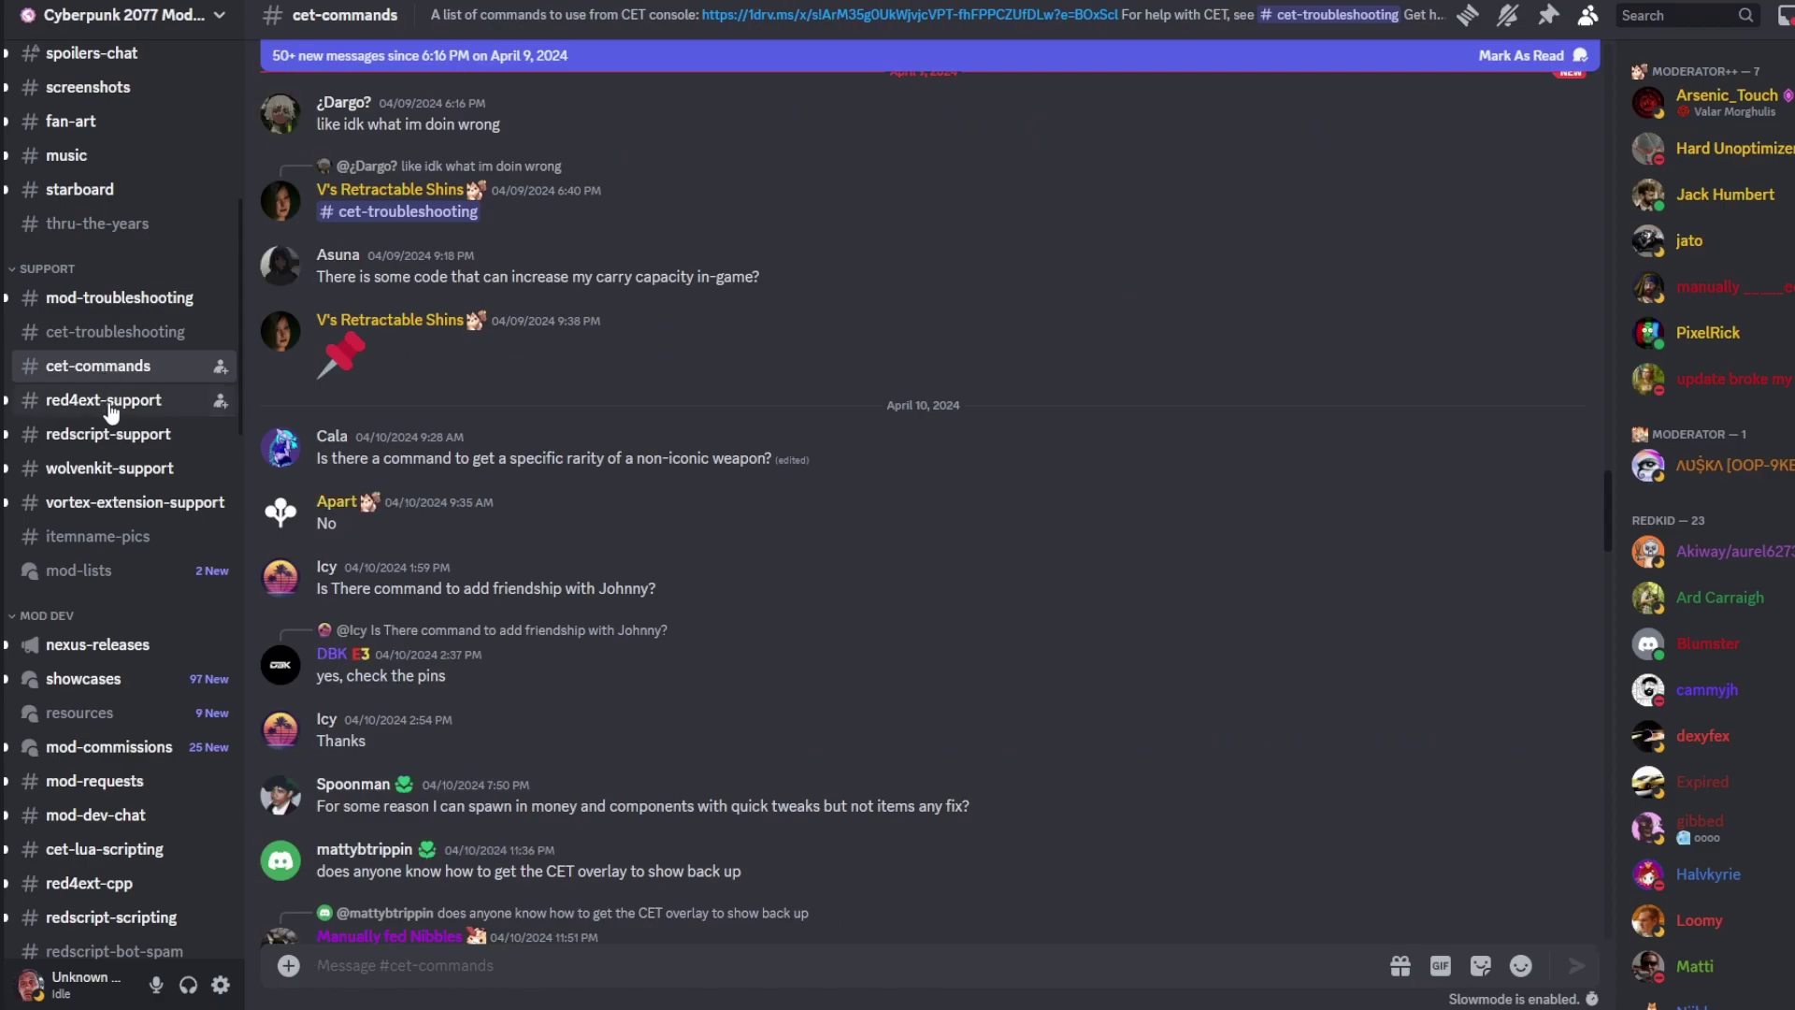
pyautogui.click(112, 412)
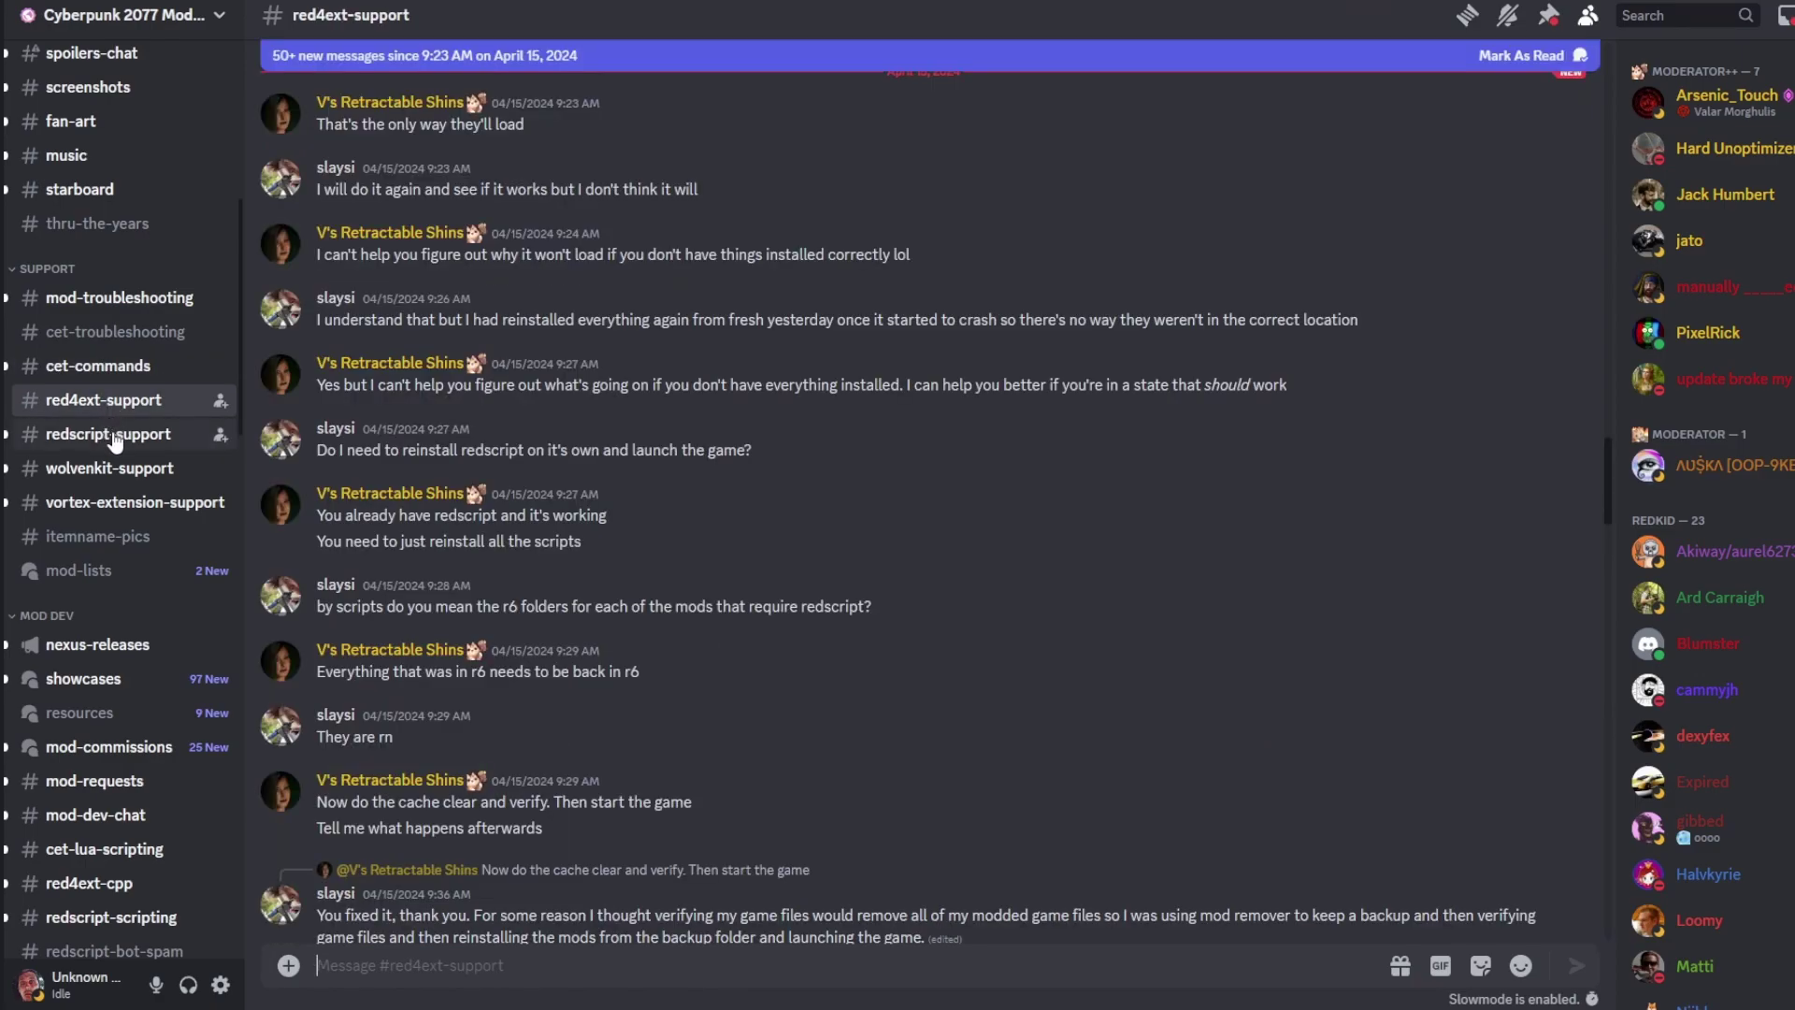
pyautogui.click(114, 436)
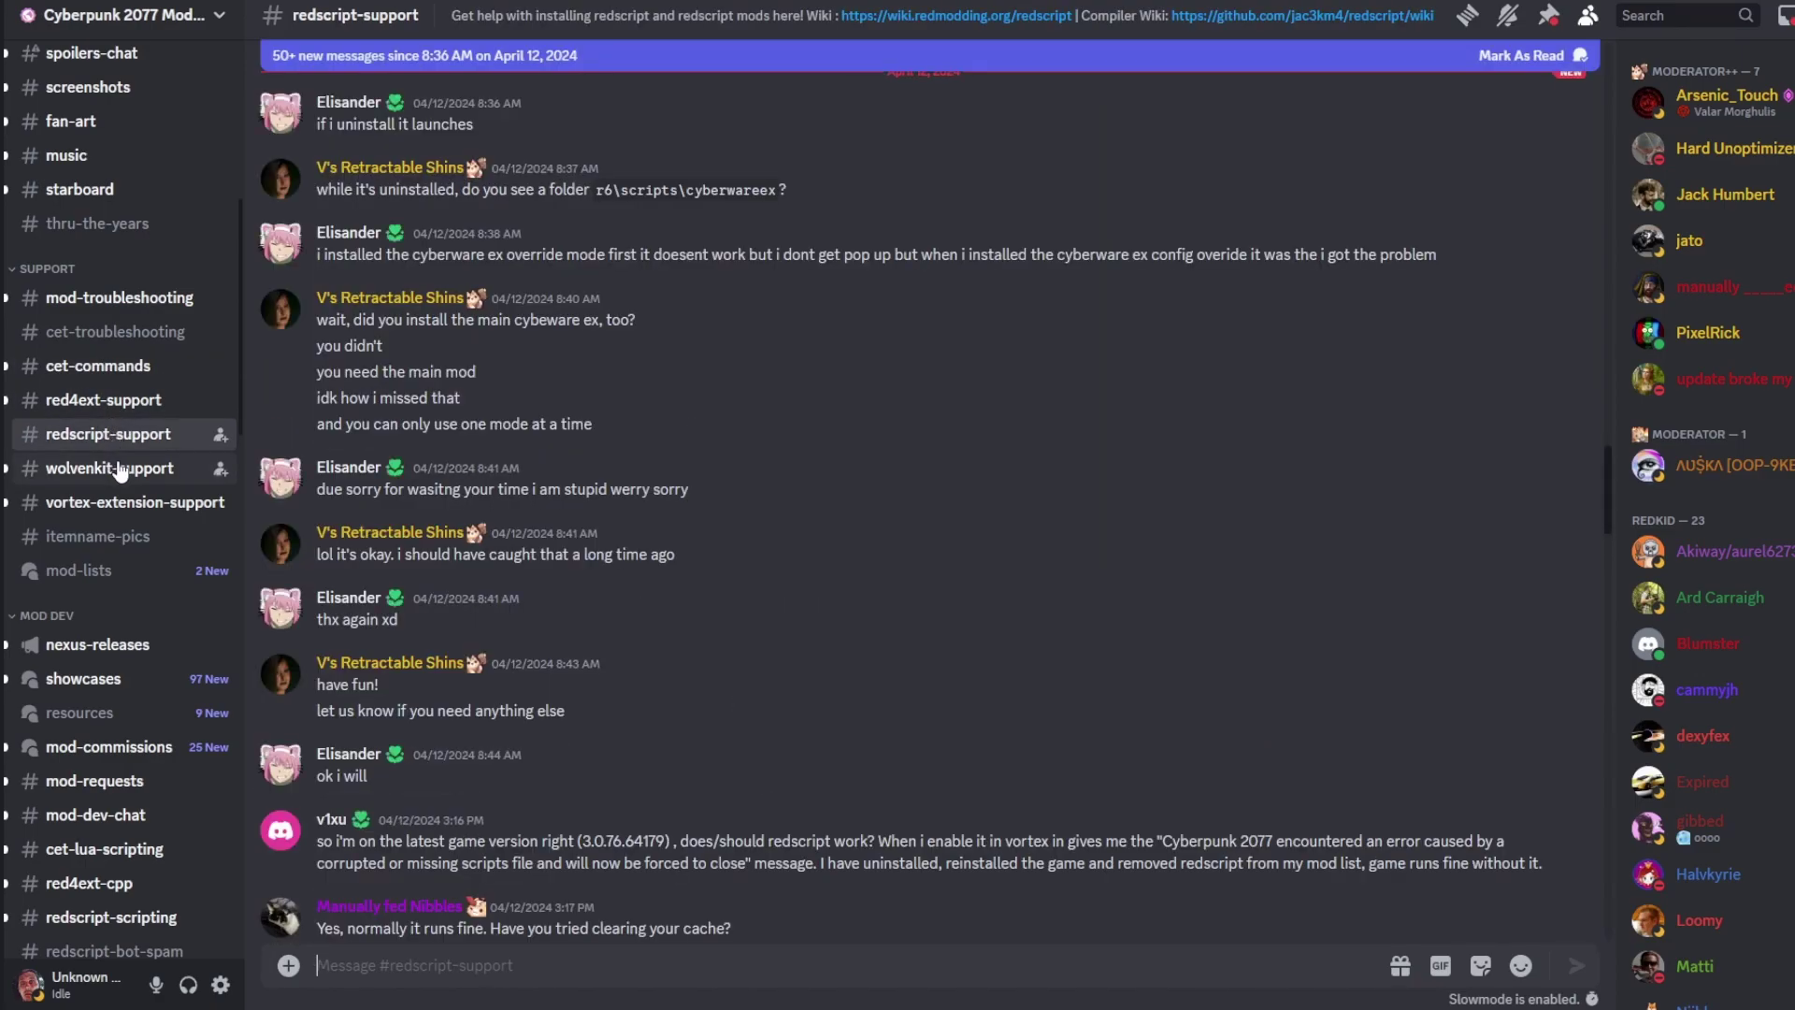
# - View the wolvenkit-support and vortex-extension-support channels and check the pinned messages of vortex-extension-support
pyautogui.click(118, 470)
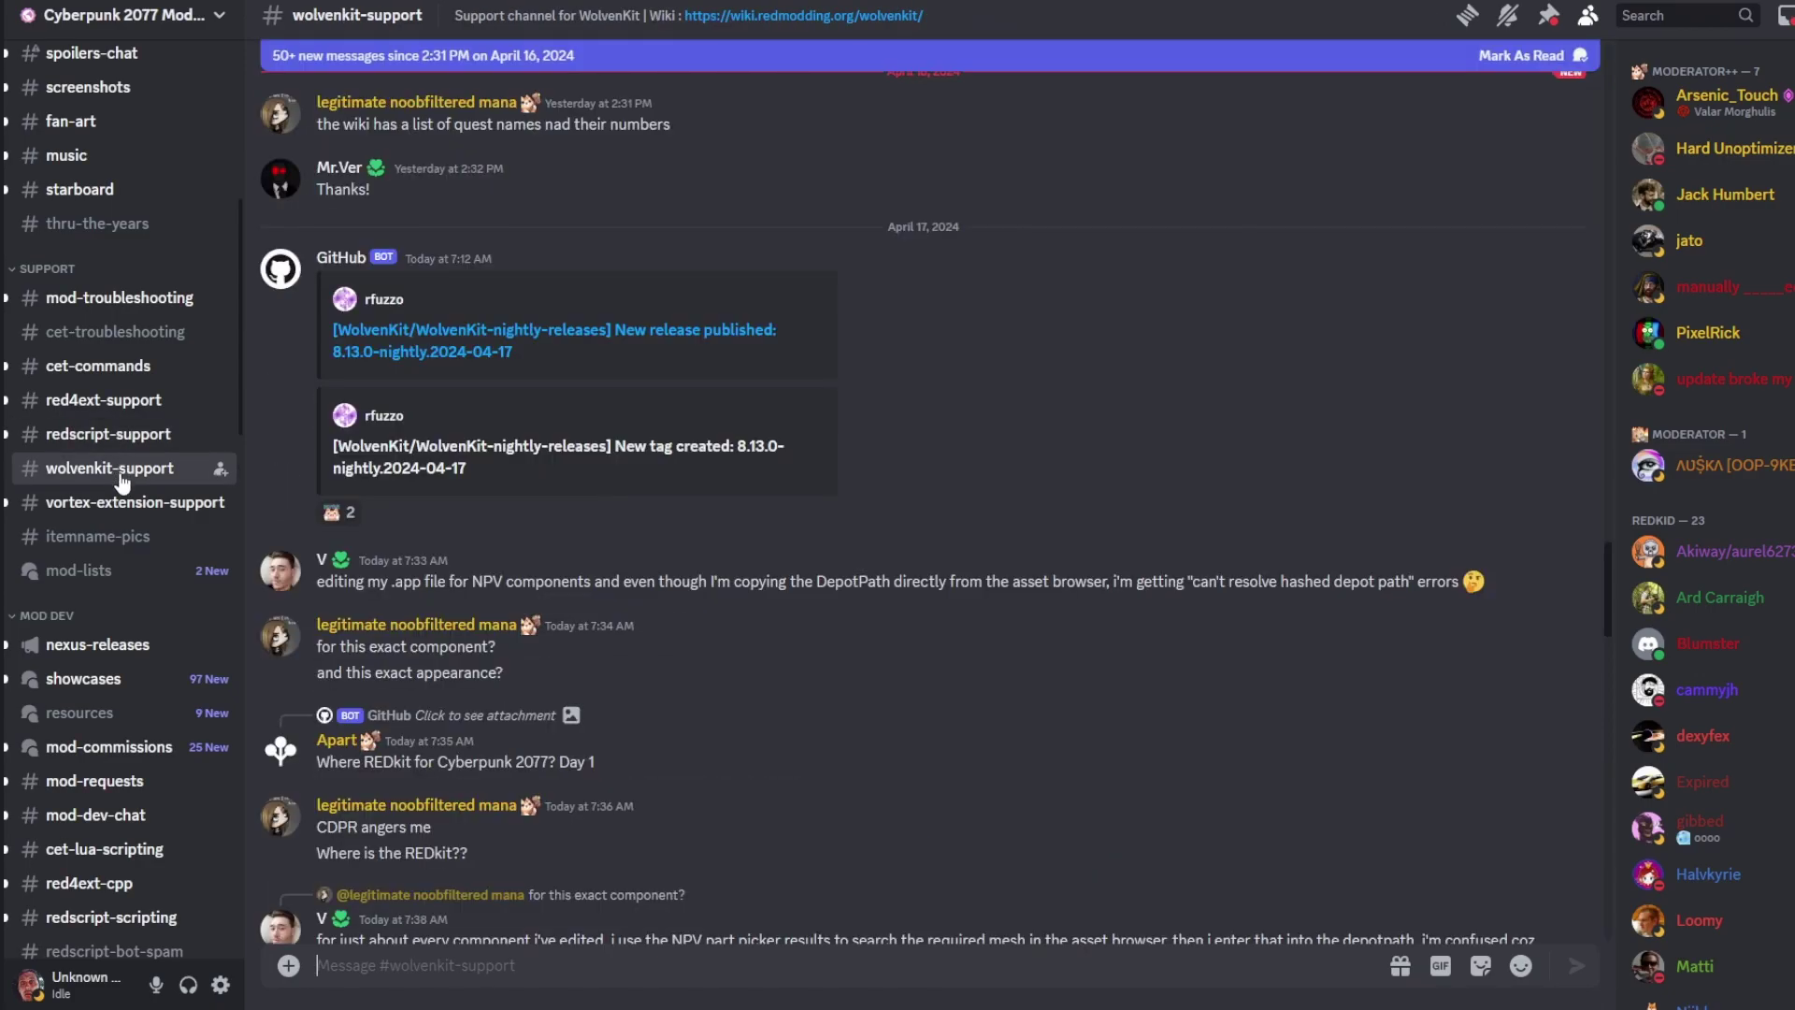
pyautogui.click(131, 506)
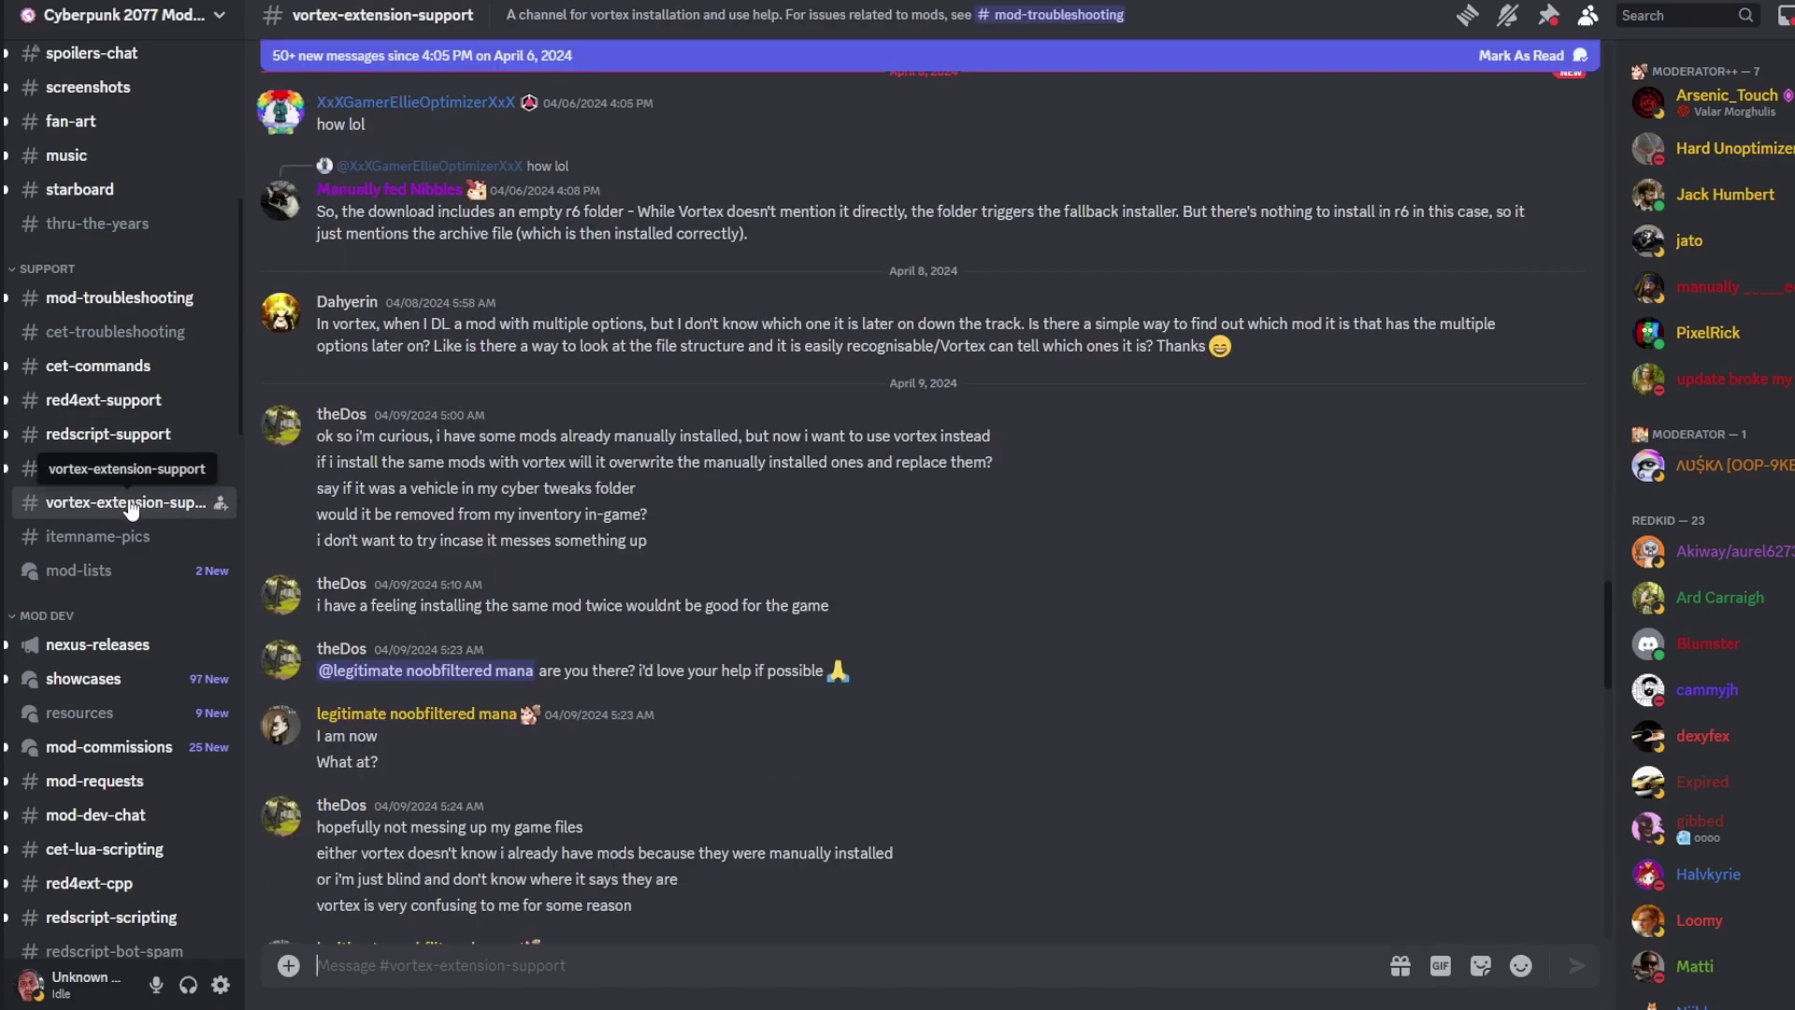
pyautogui.click(1549, 19)
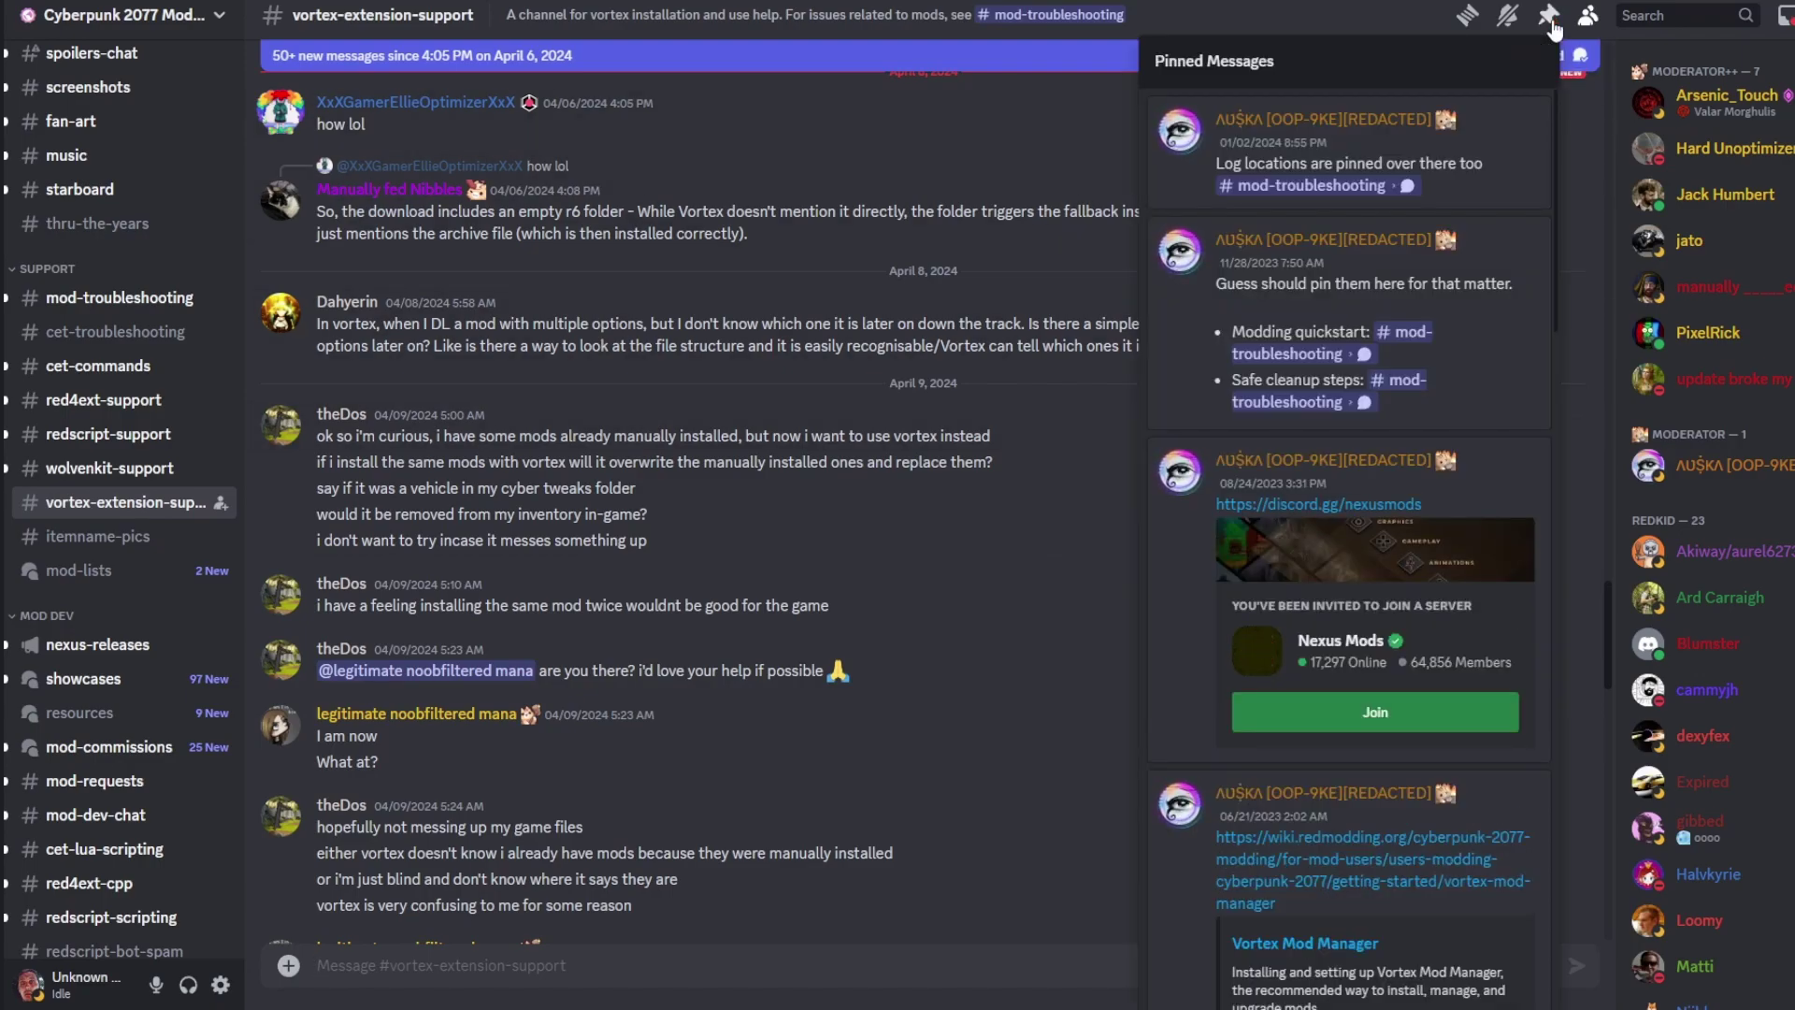
pyautogui.click(1551, 21)
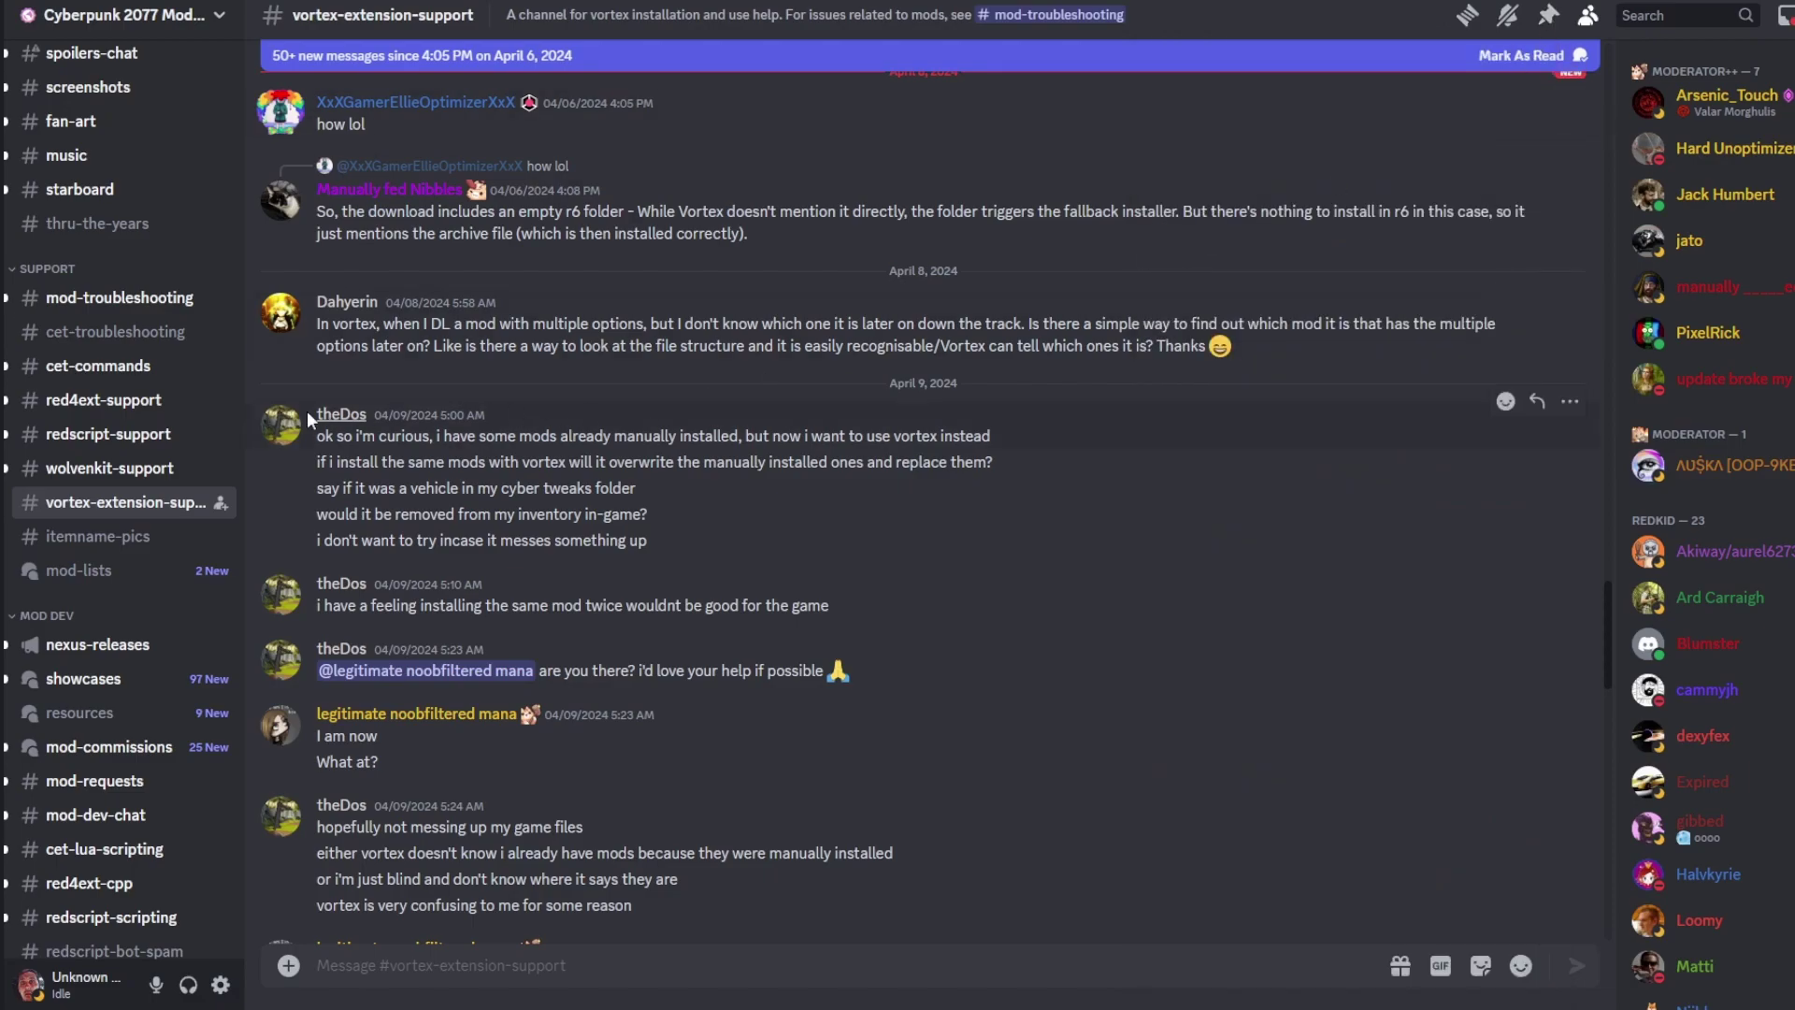
# - Return to the cet-commands channel and look through its messages down to the latest ones
pyautogui.click(87, 374)
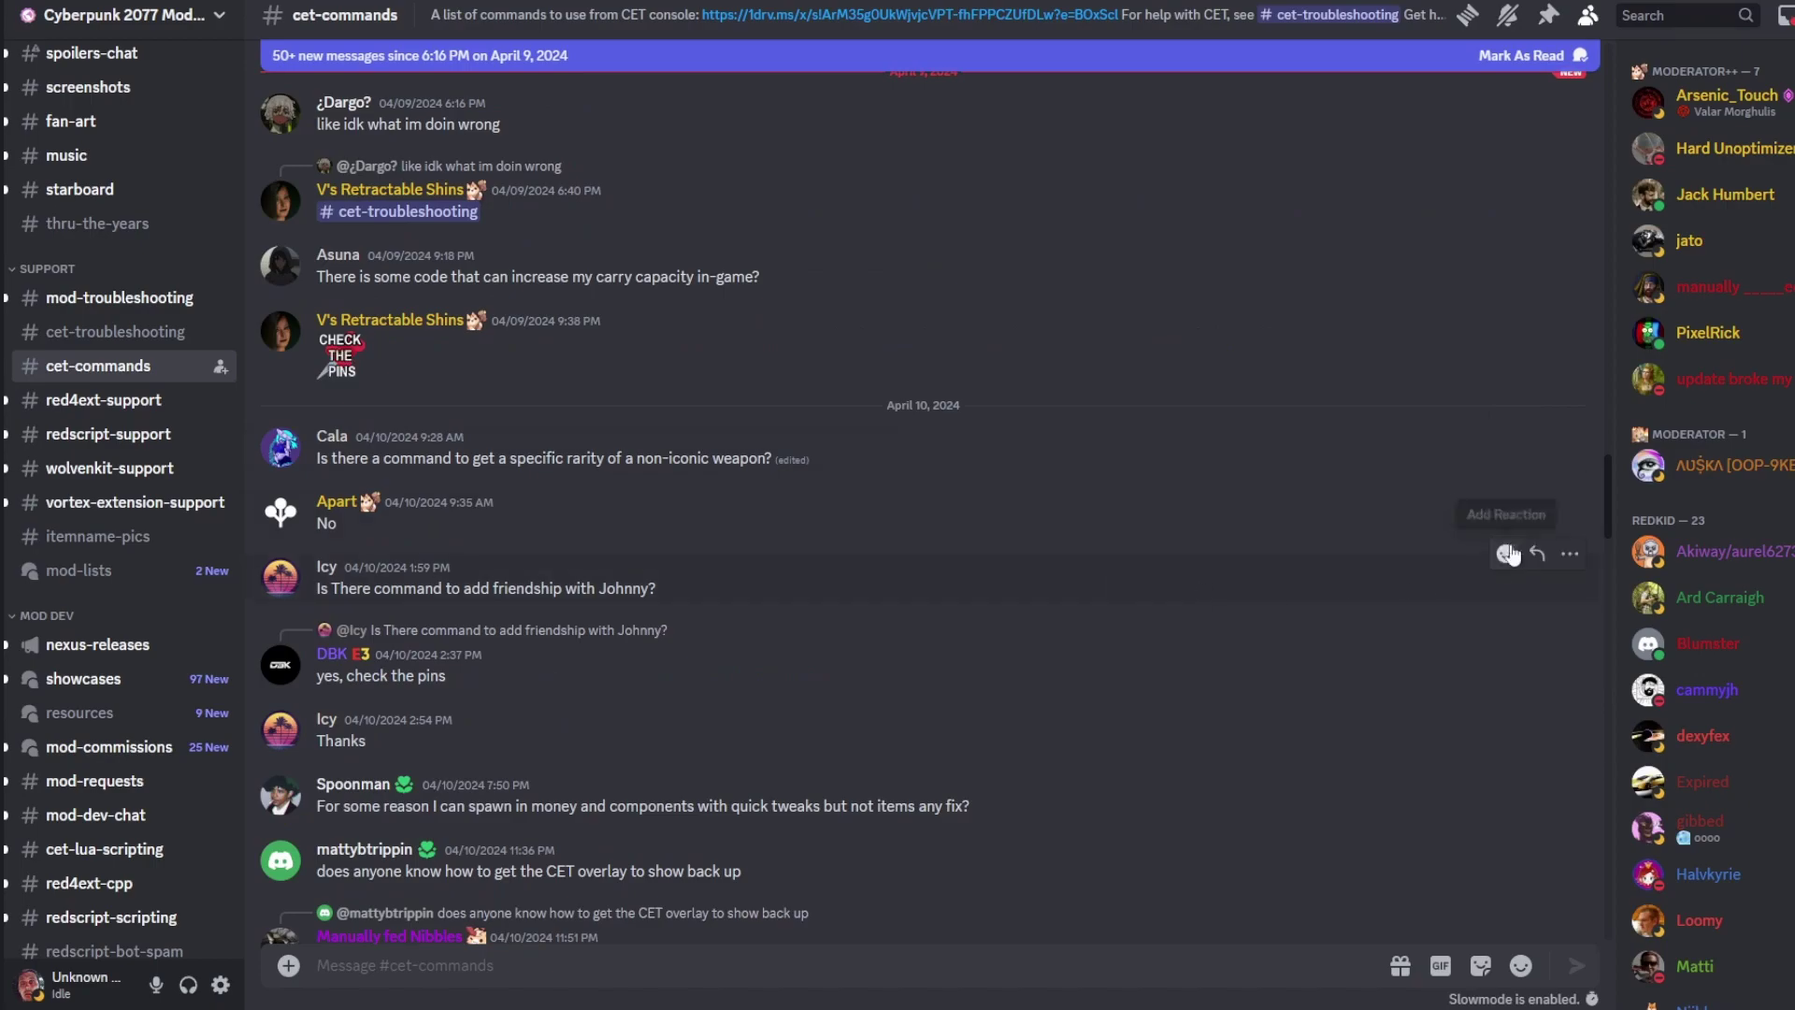
pyautogui.moveTo(1606, 509); pyautogui.dragTo(1617, 925)
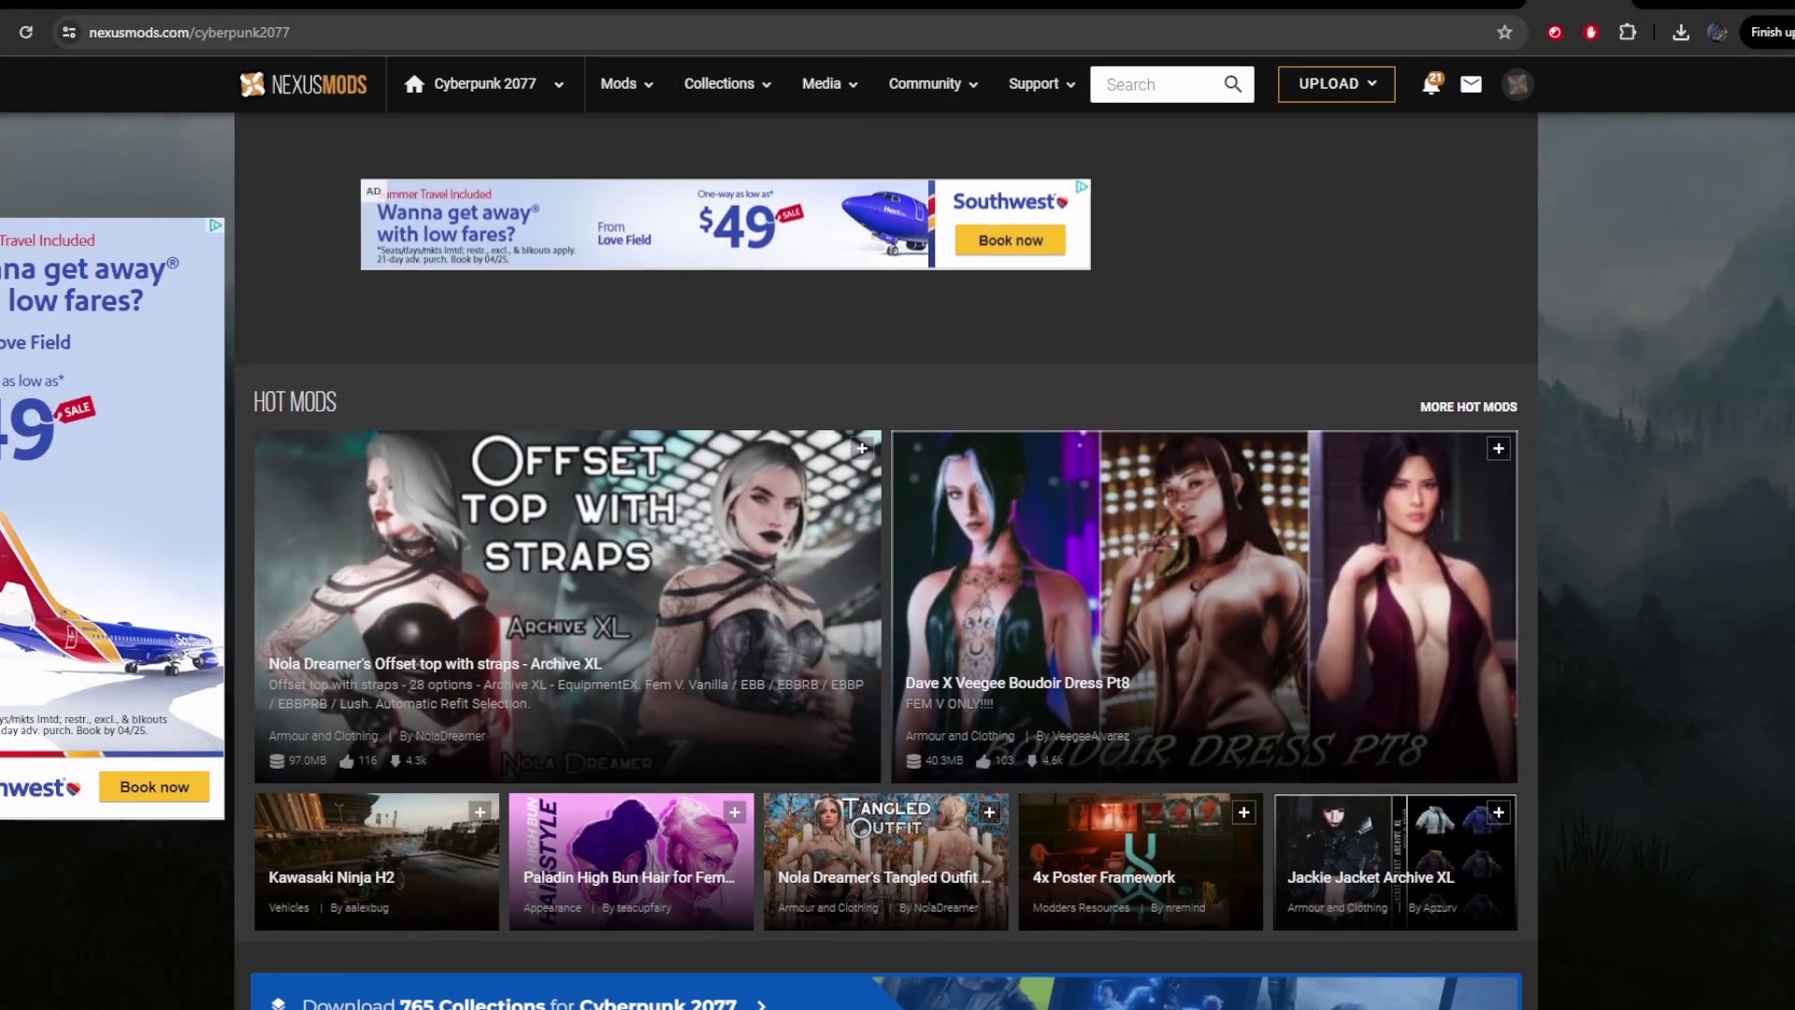
# - On the Nexus Mods page for Cyberpunk 2077, look over the hot mods and the mods that are new today
pyautogui.scroll(-5, 885, 561)
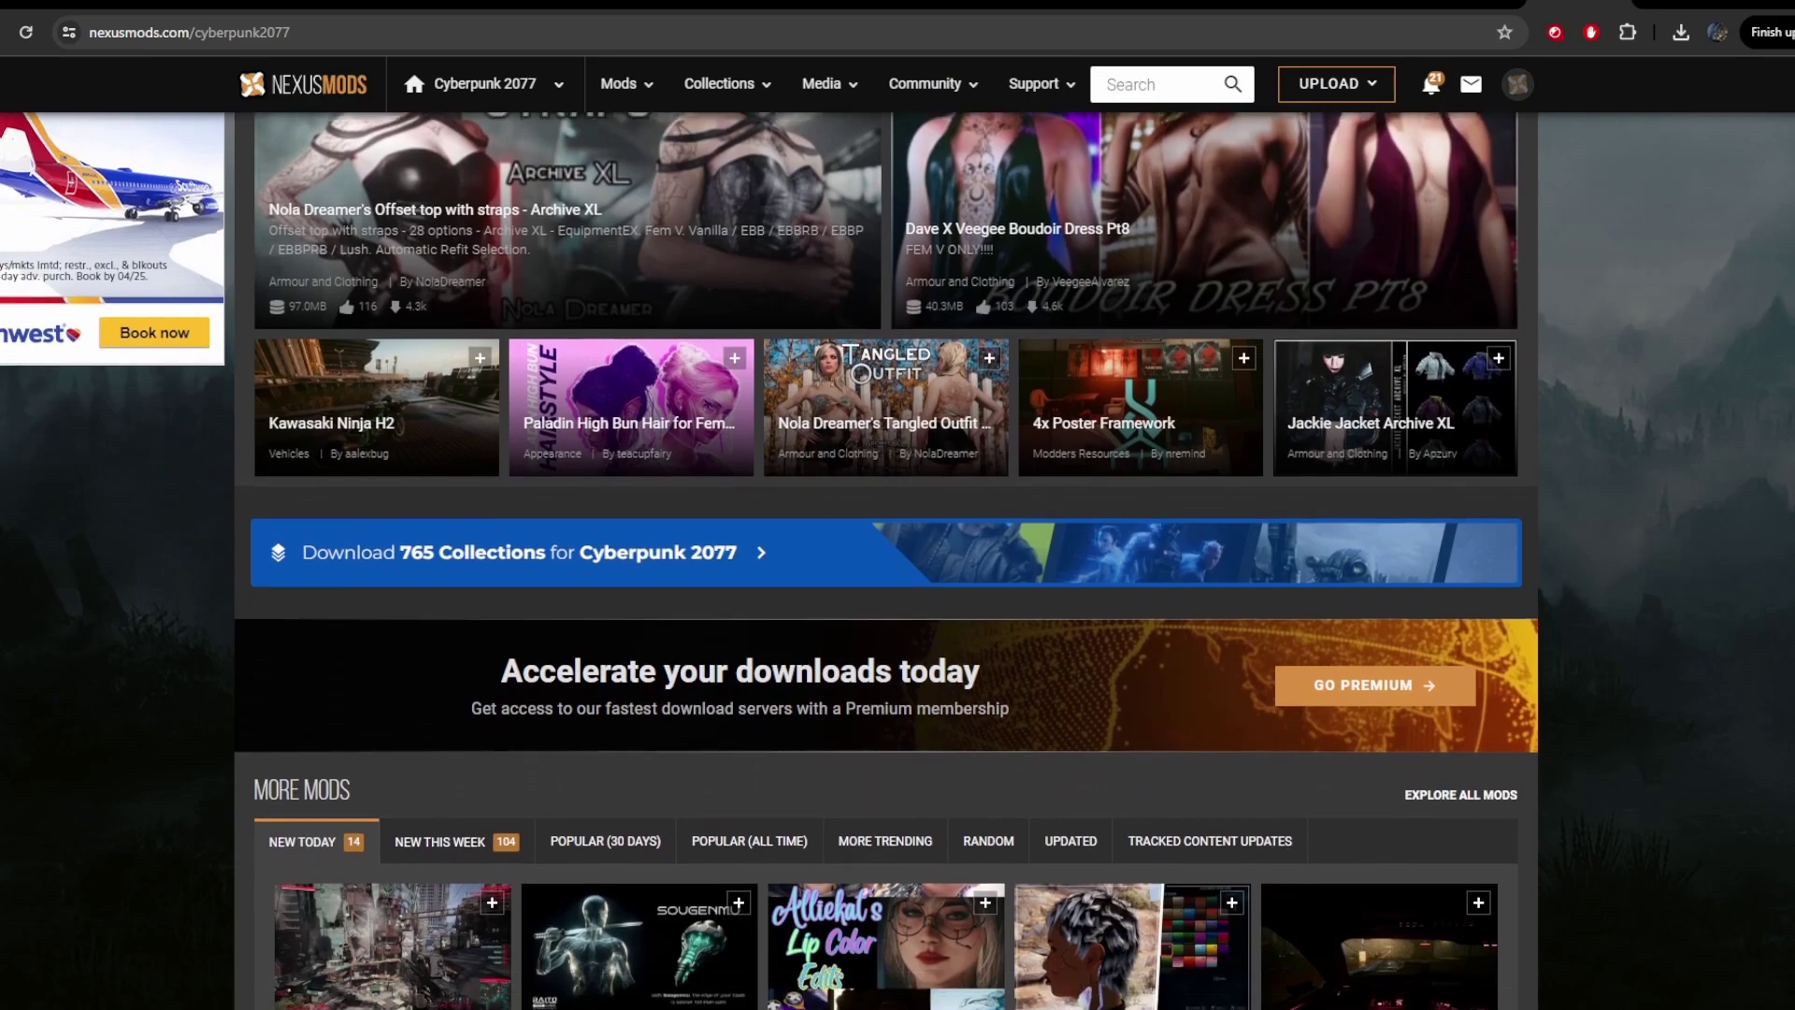
pyautogui.scroll(-6, 886, 561)
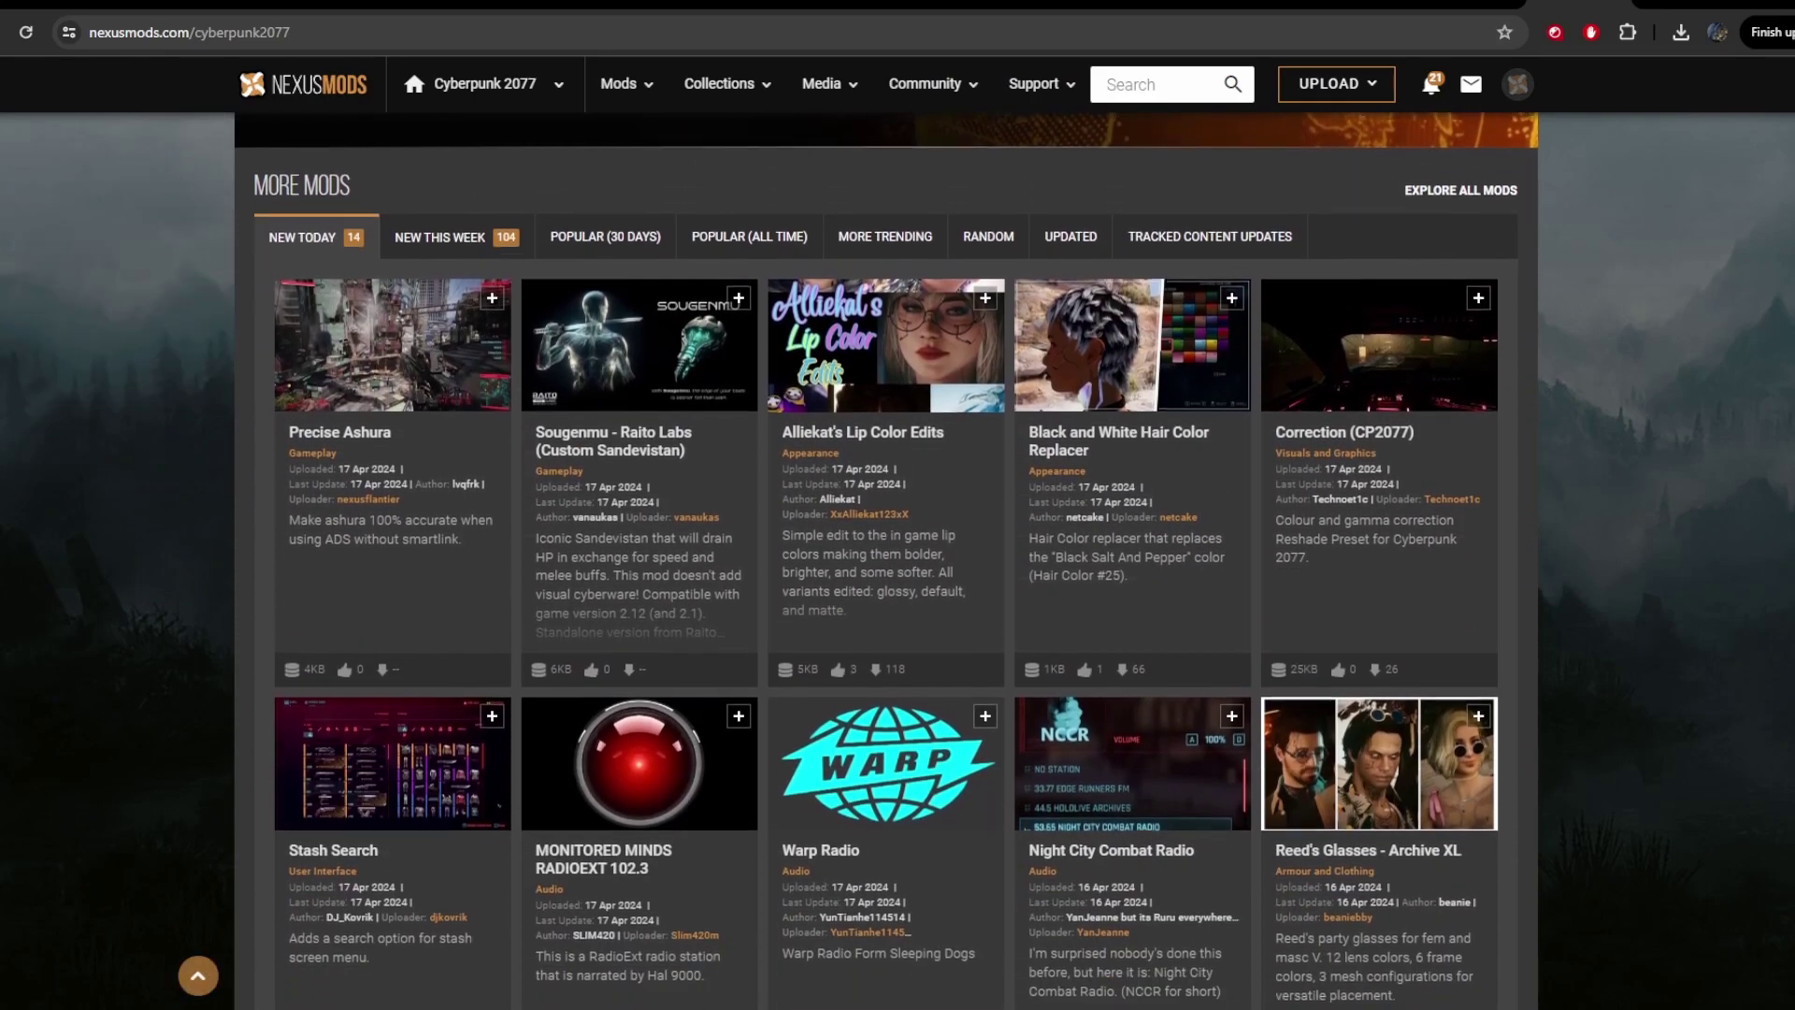
pyautogui.scroll(-2, 885, 561)
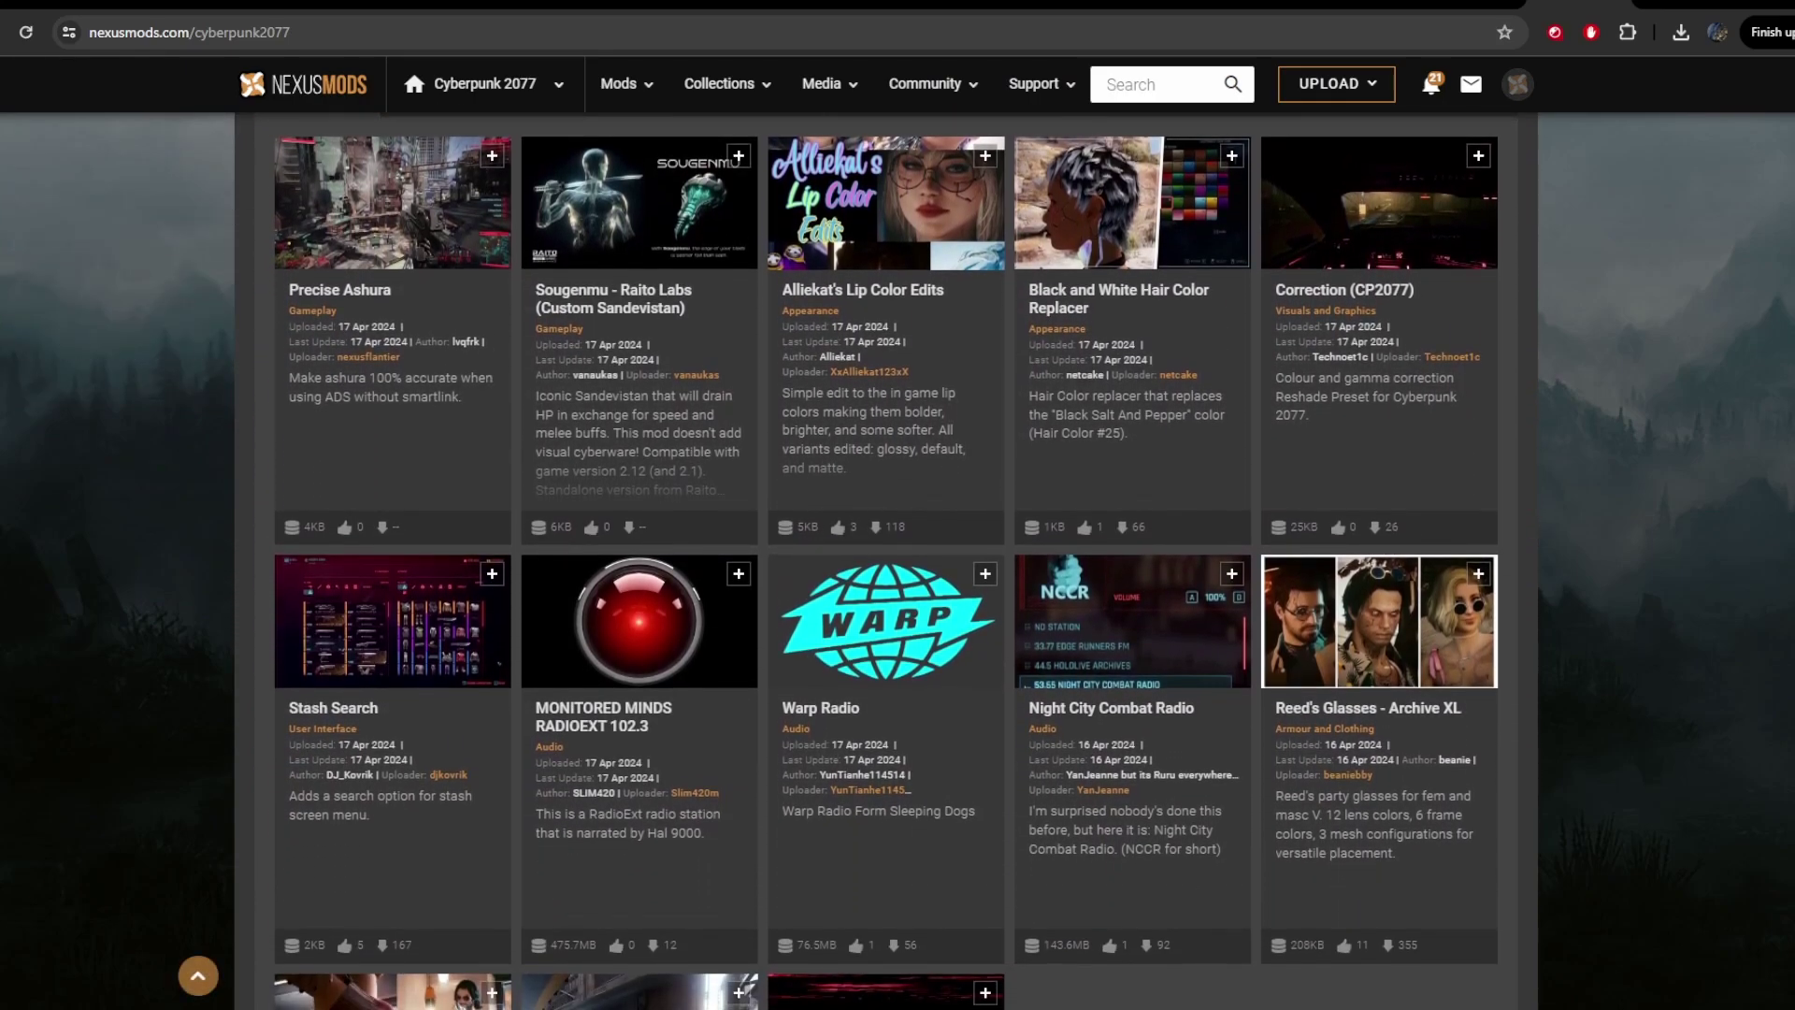
pyautogui.scroll(2, 885, 561)
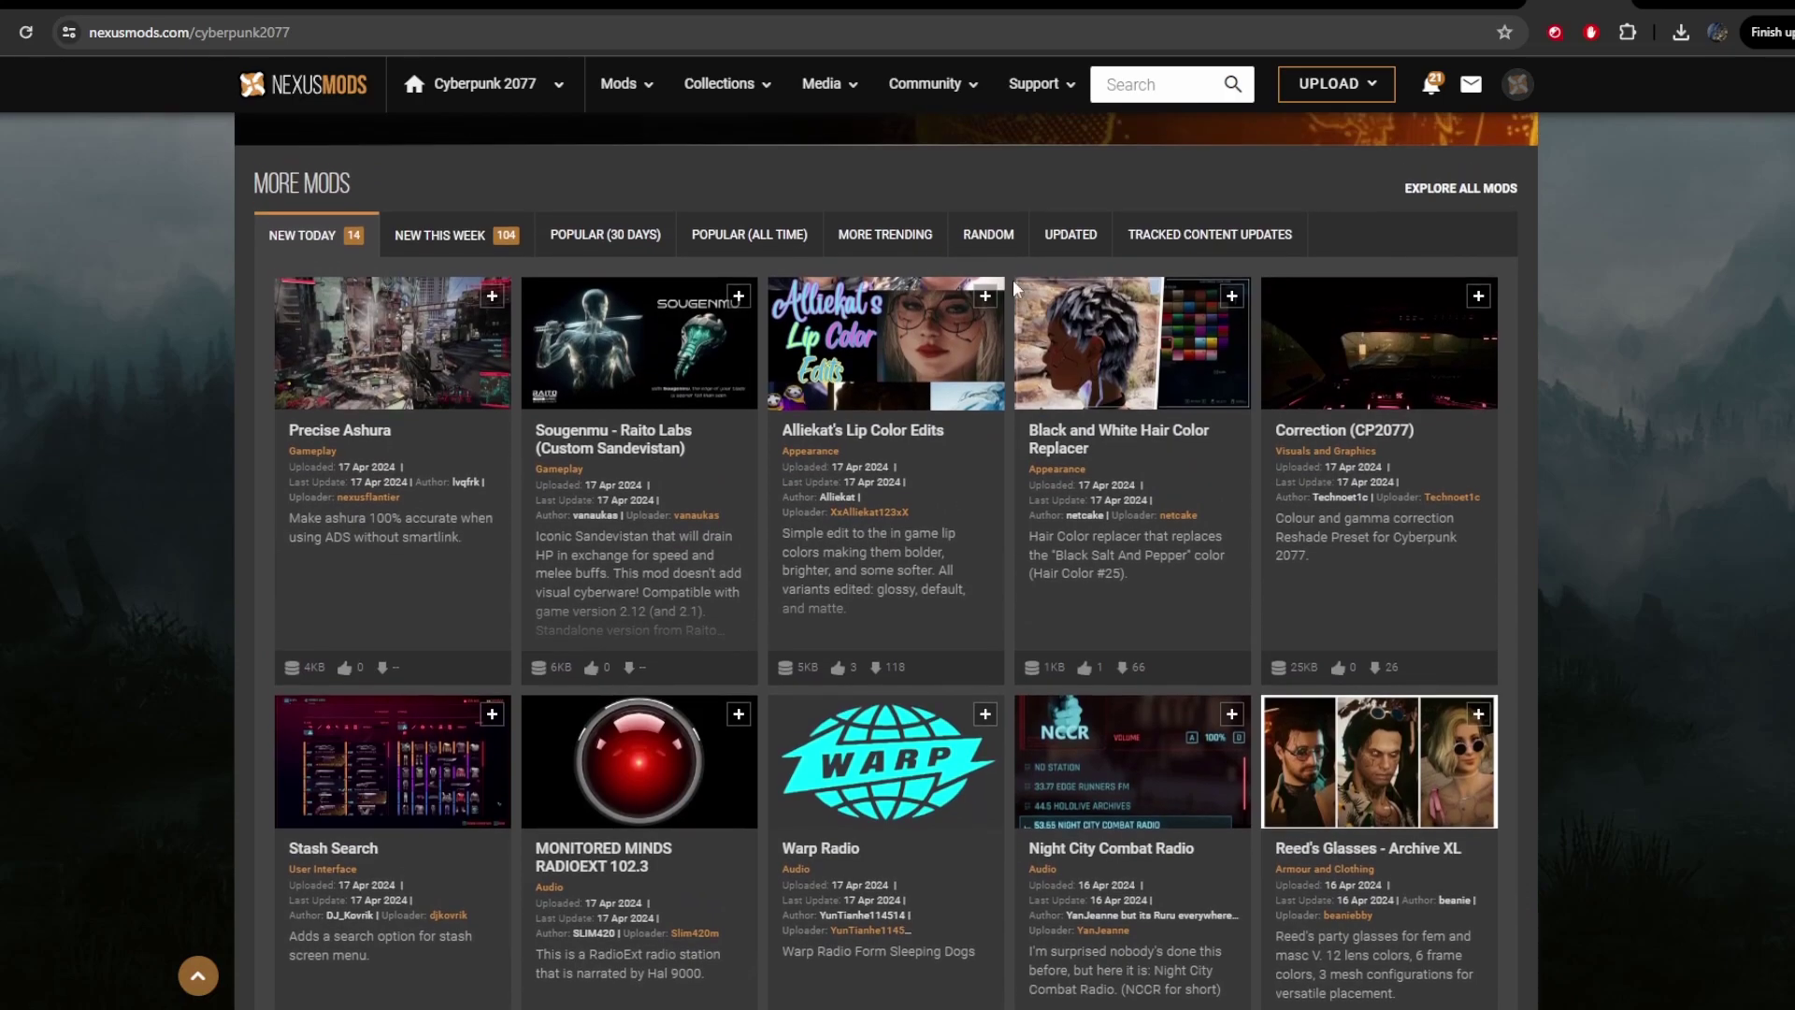
# - List the mods popular over the last 30 days and look through the entries
pyautogui.click(600, 240)
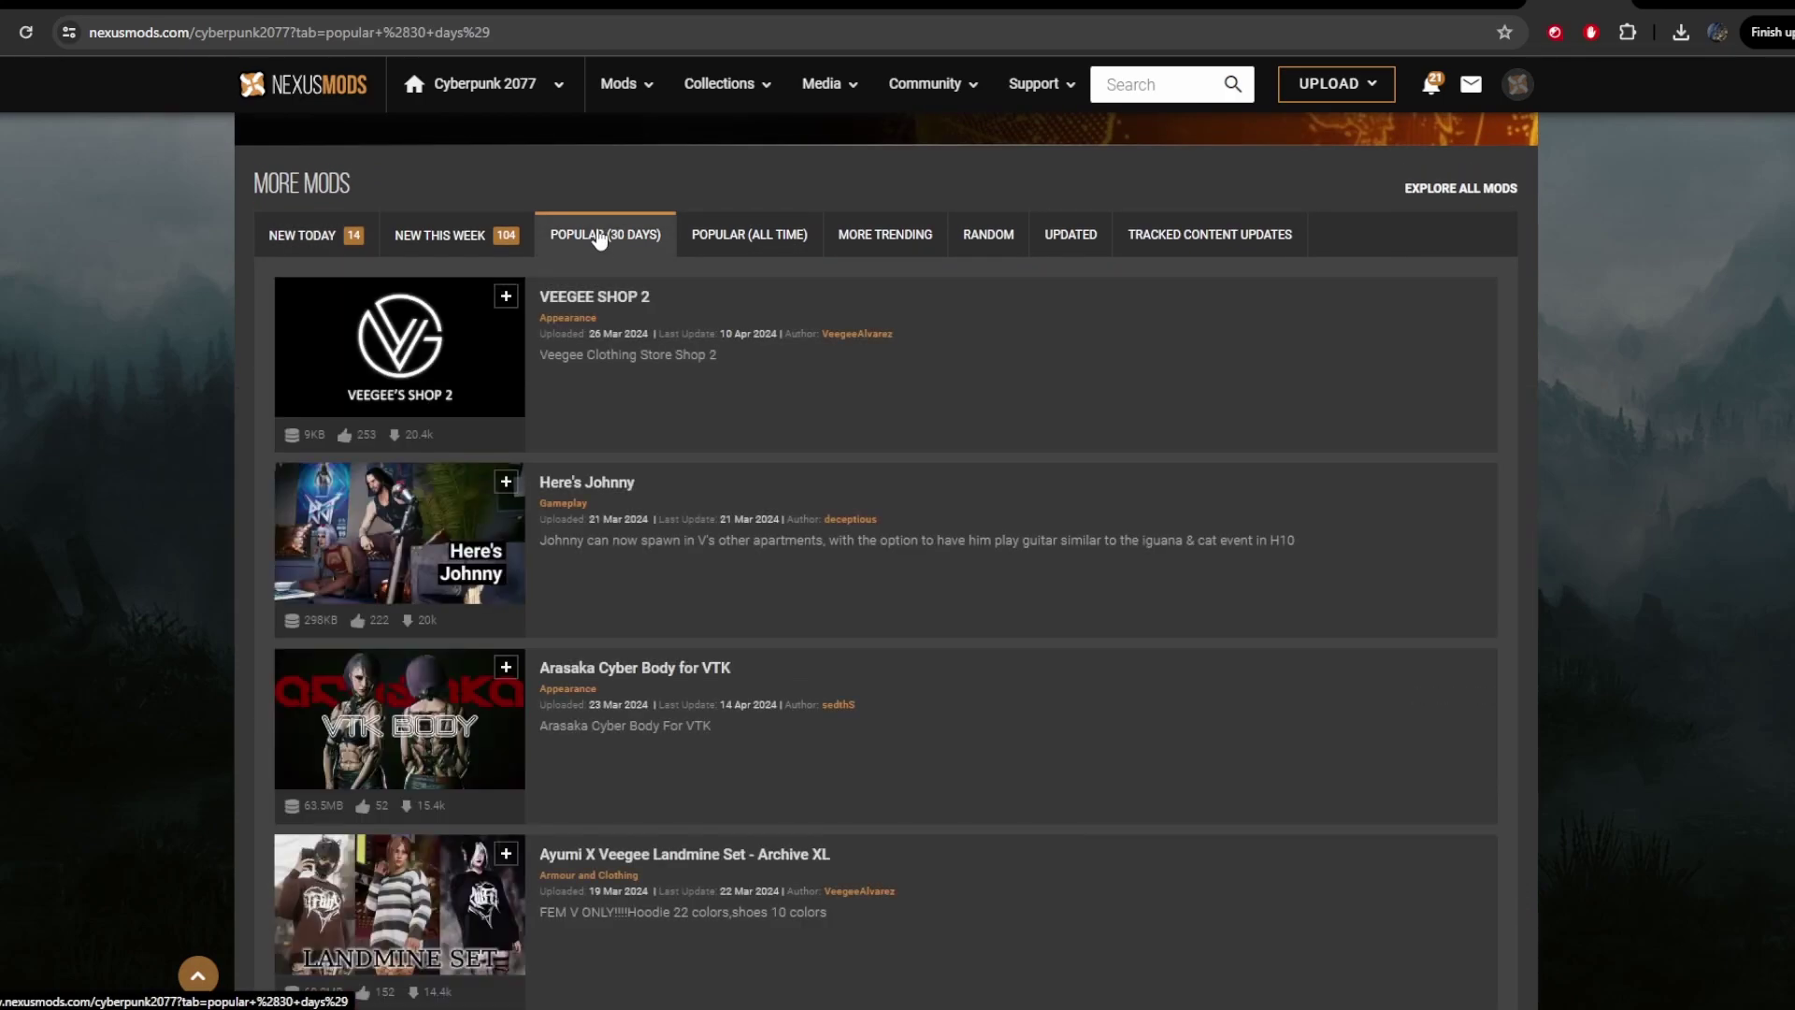
pyautogui.scroll(-4, 1322, 510)
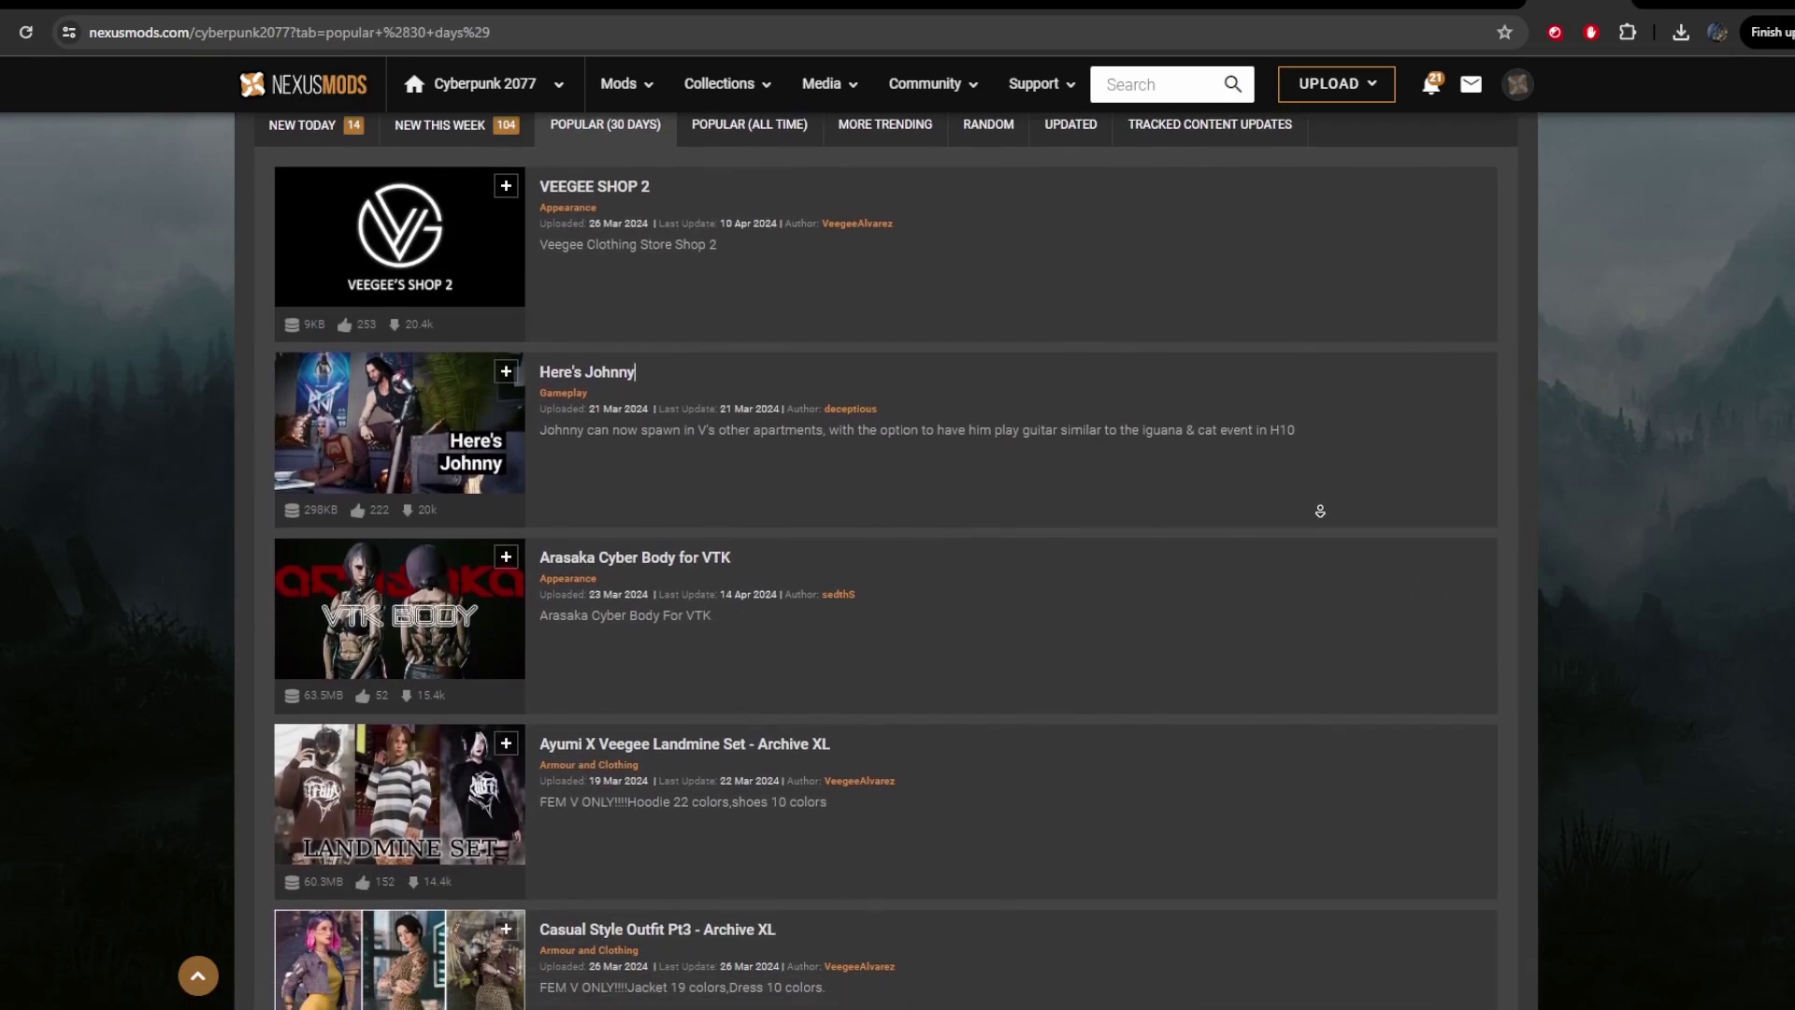
pyautogui.scroll(-5, 1321, 511)
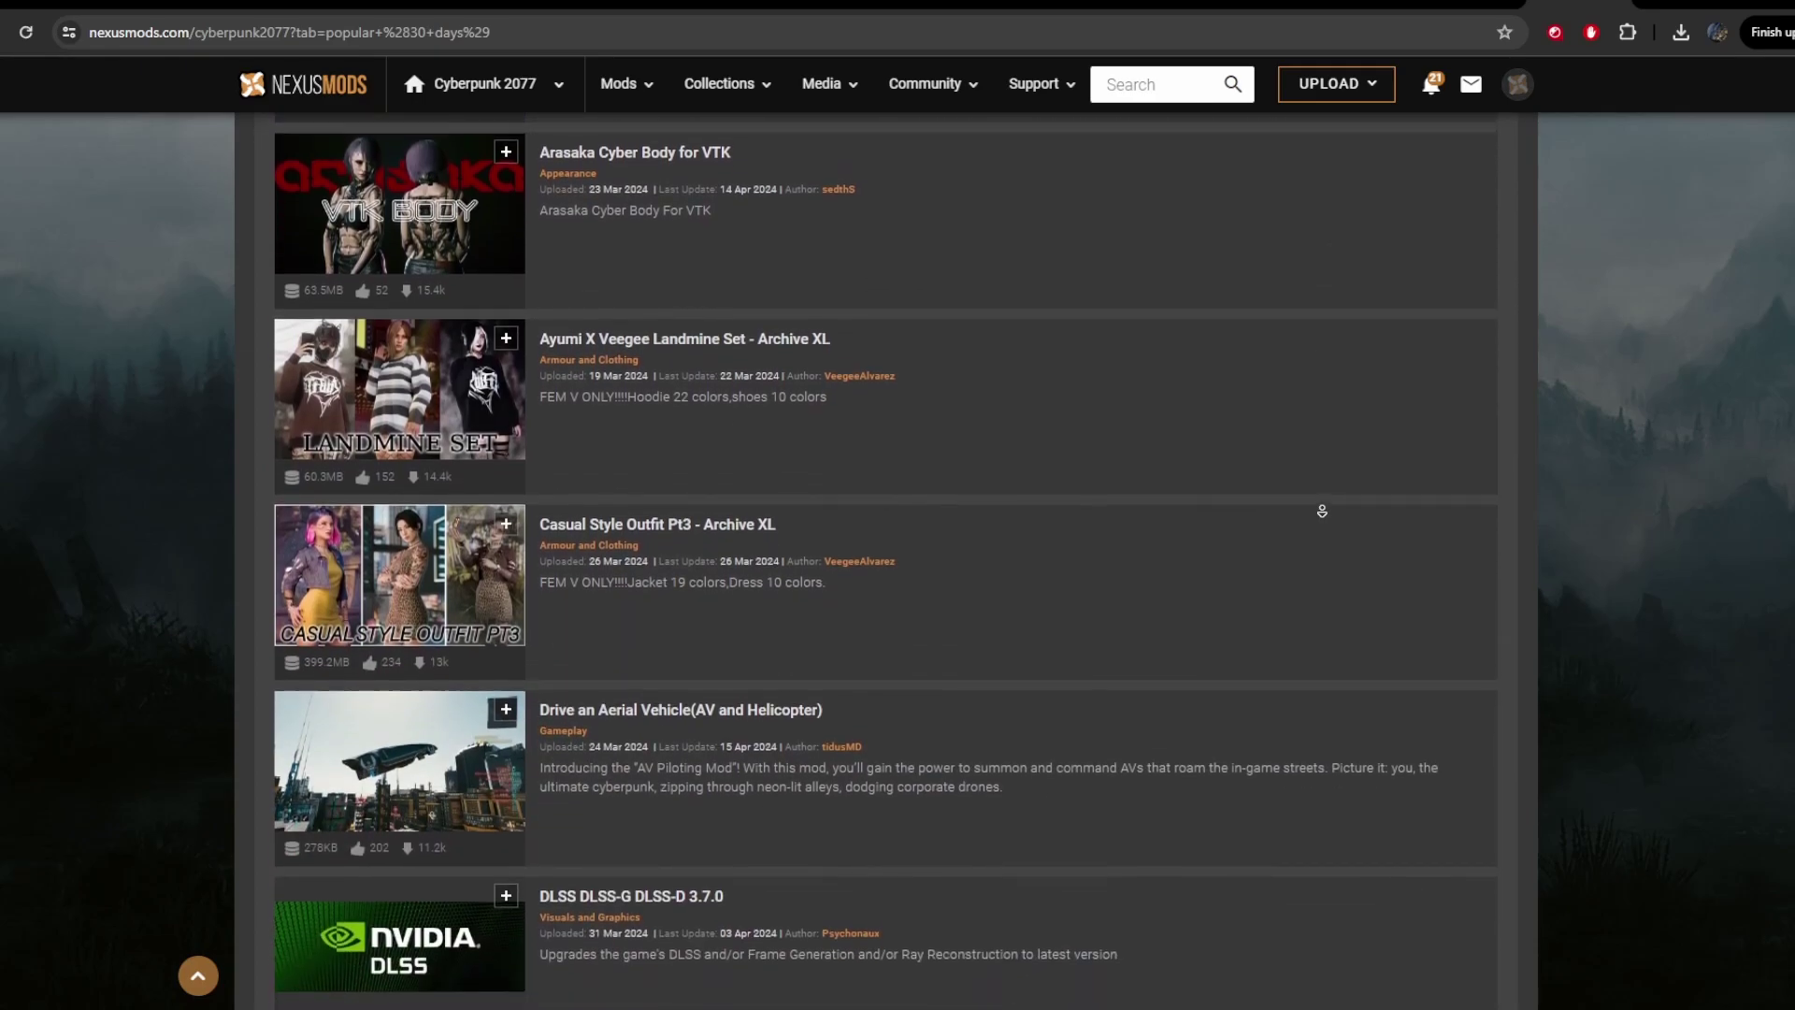
pyautogui.scroll(-5, 1321, 511)
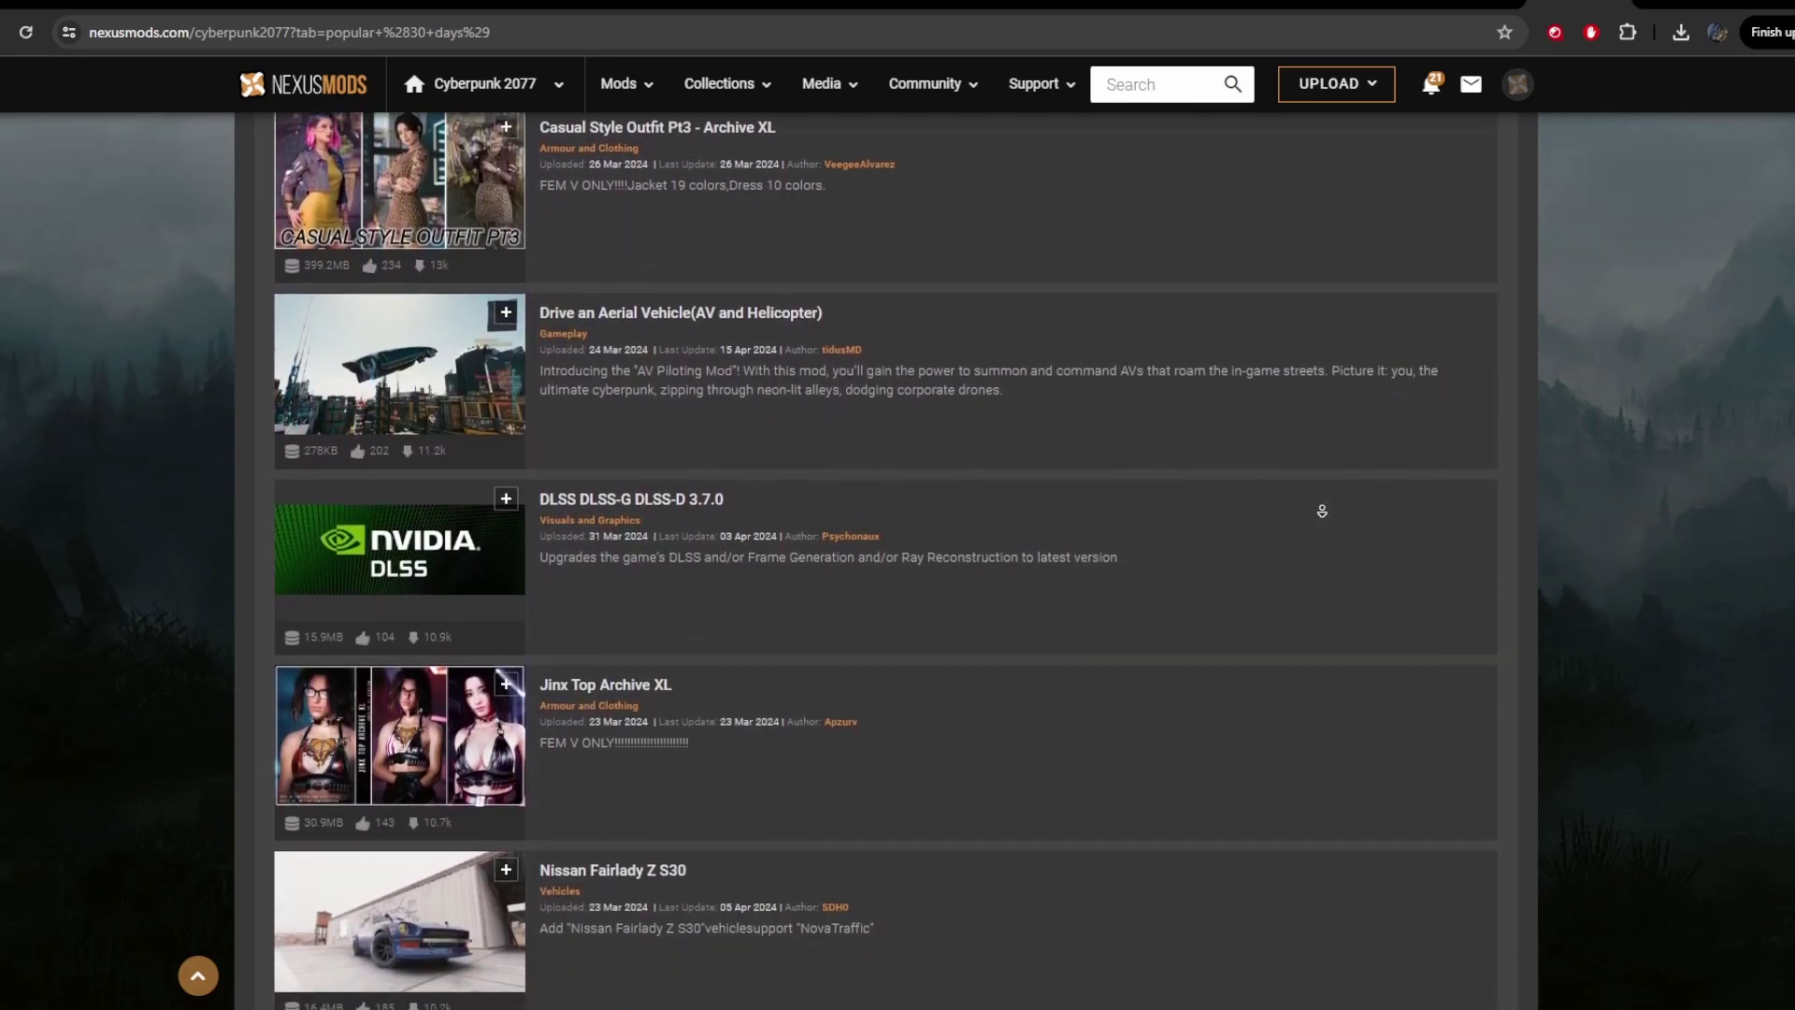
pyautogui.scroll(-1, 1331, 496)
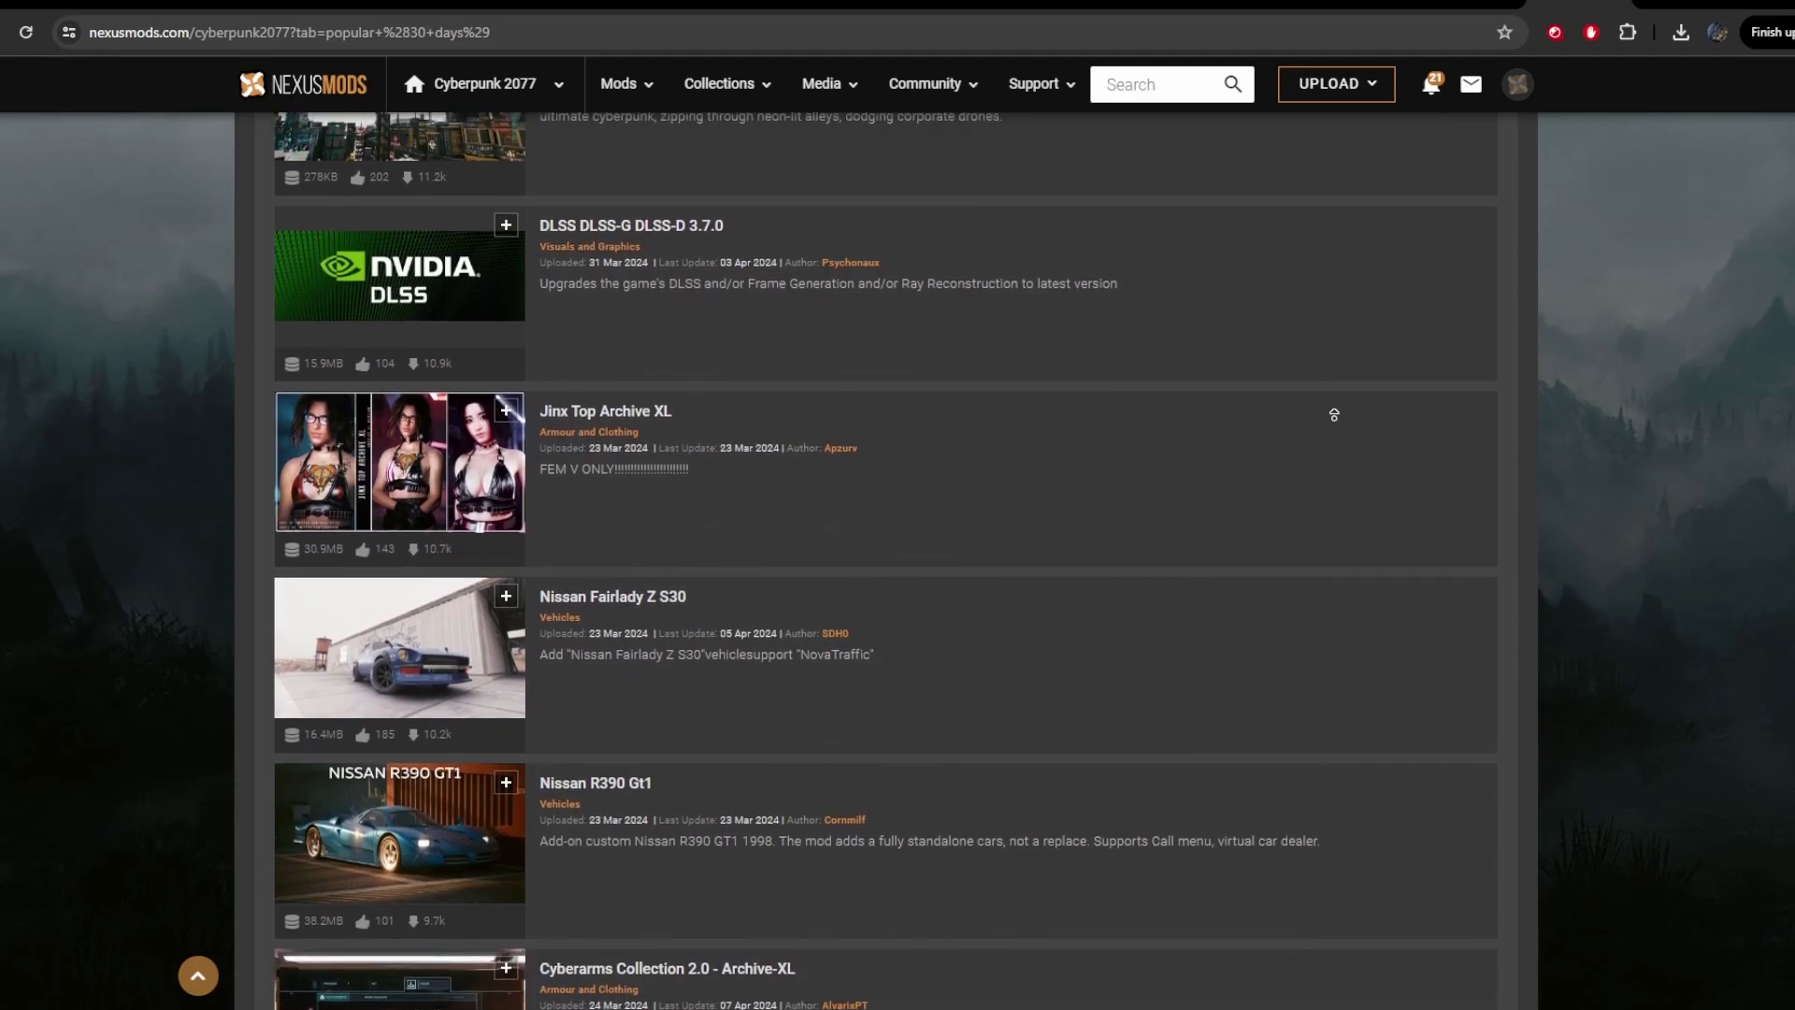
pyautogui.scroll(3, 1334, 406)
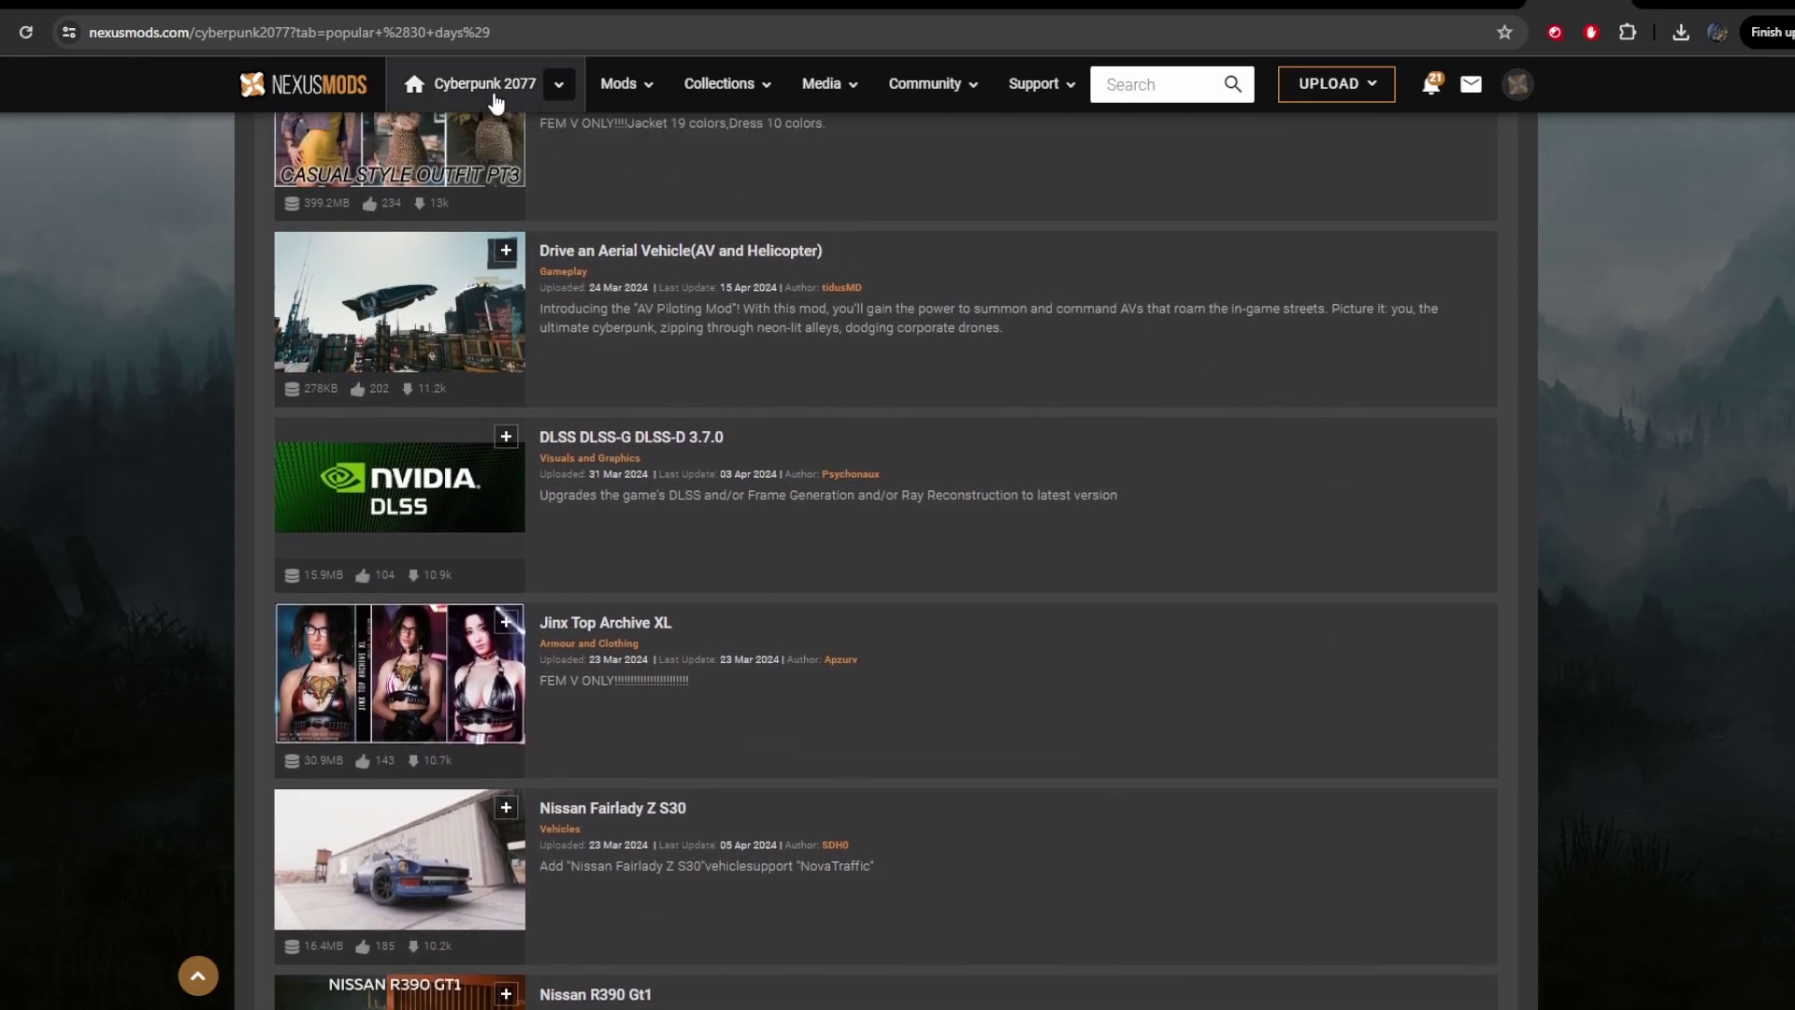
# - Go back to the Cyberpunk 2077 home page, open the full list of hot mods and look through the first entries
pyautogui.click(492, 87)
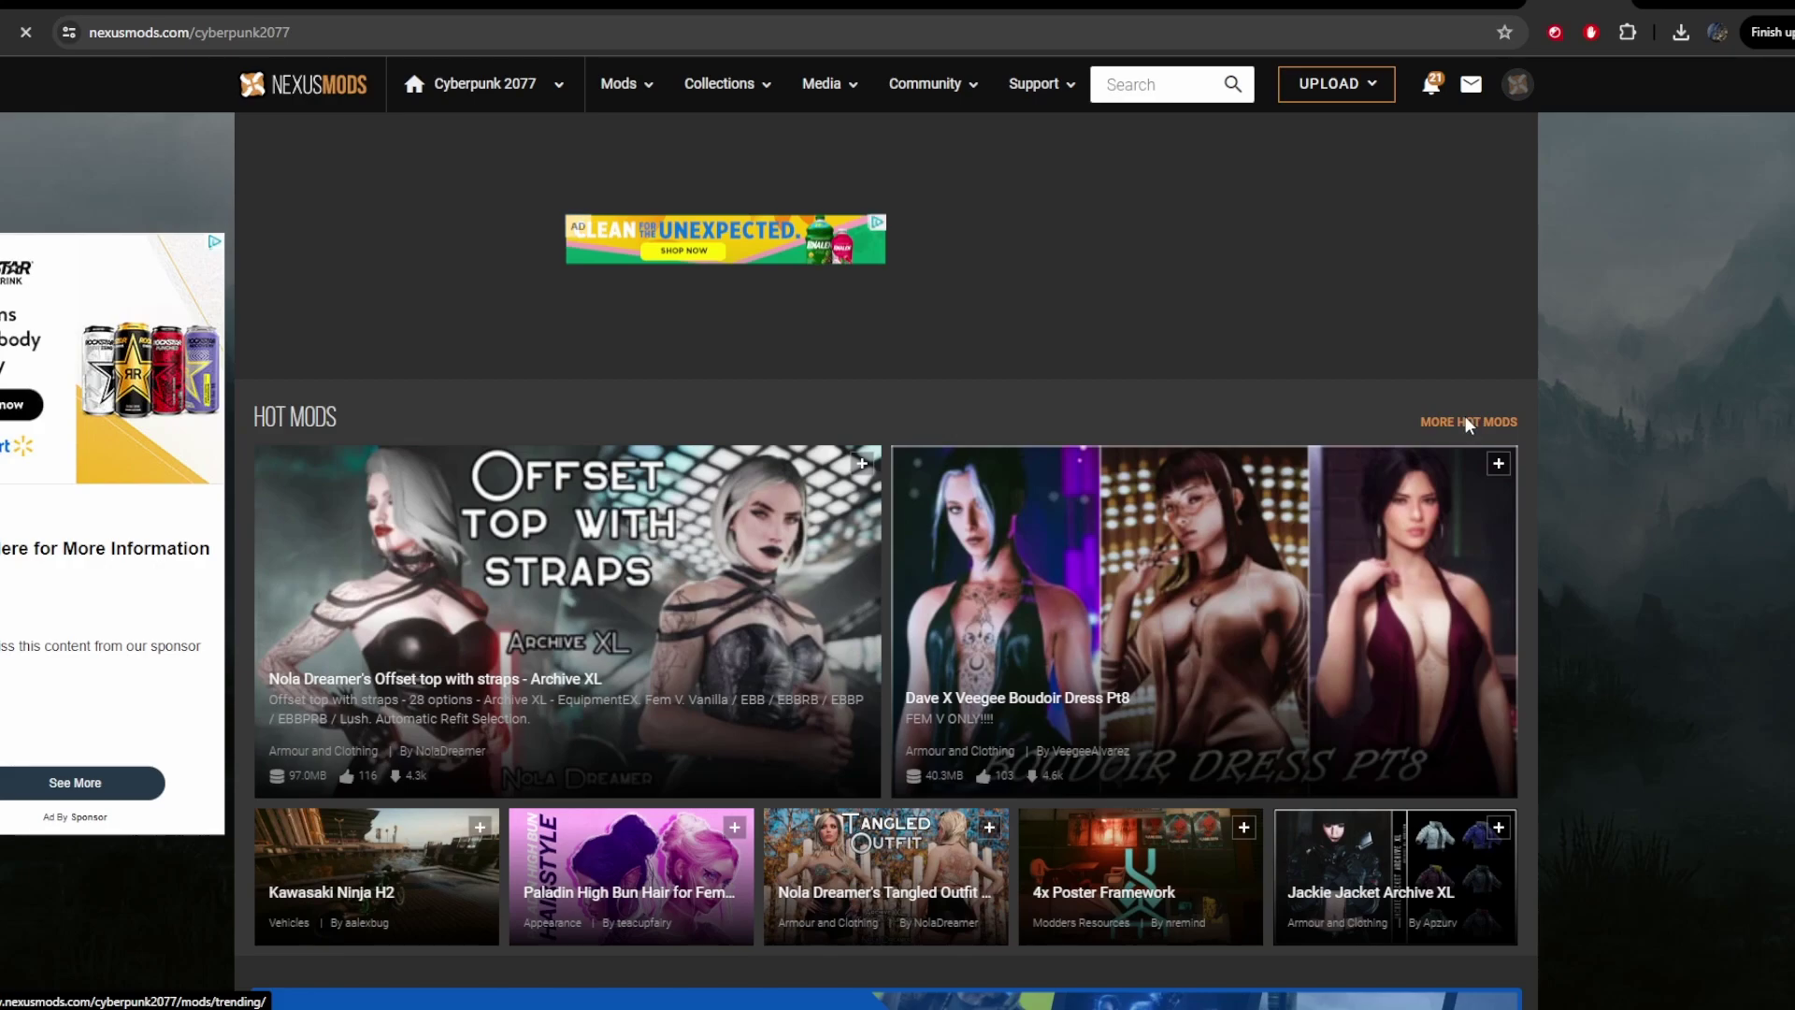
pyautogui.click(1465, 419)
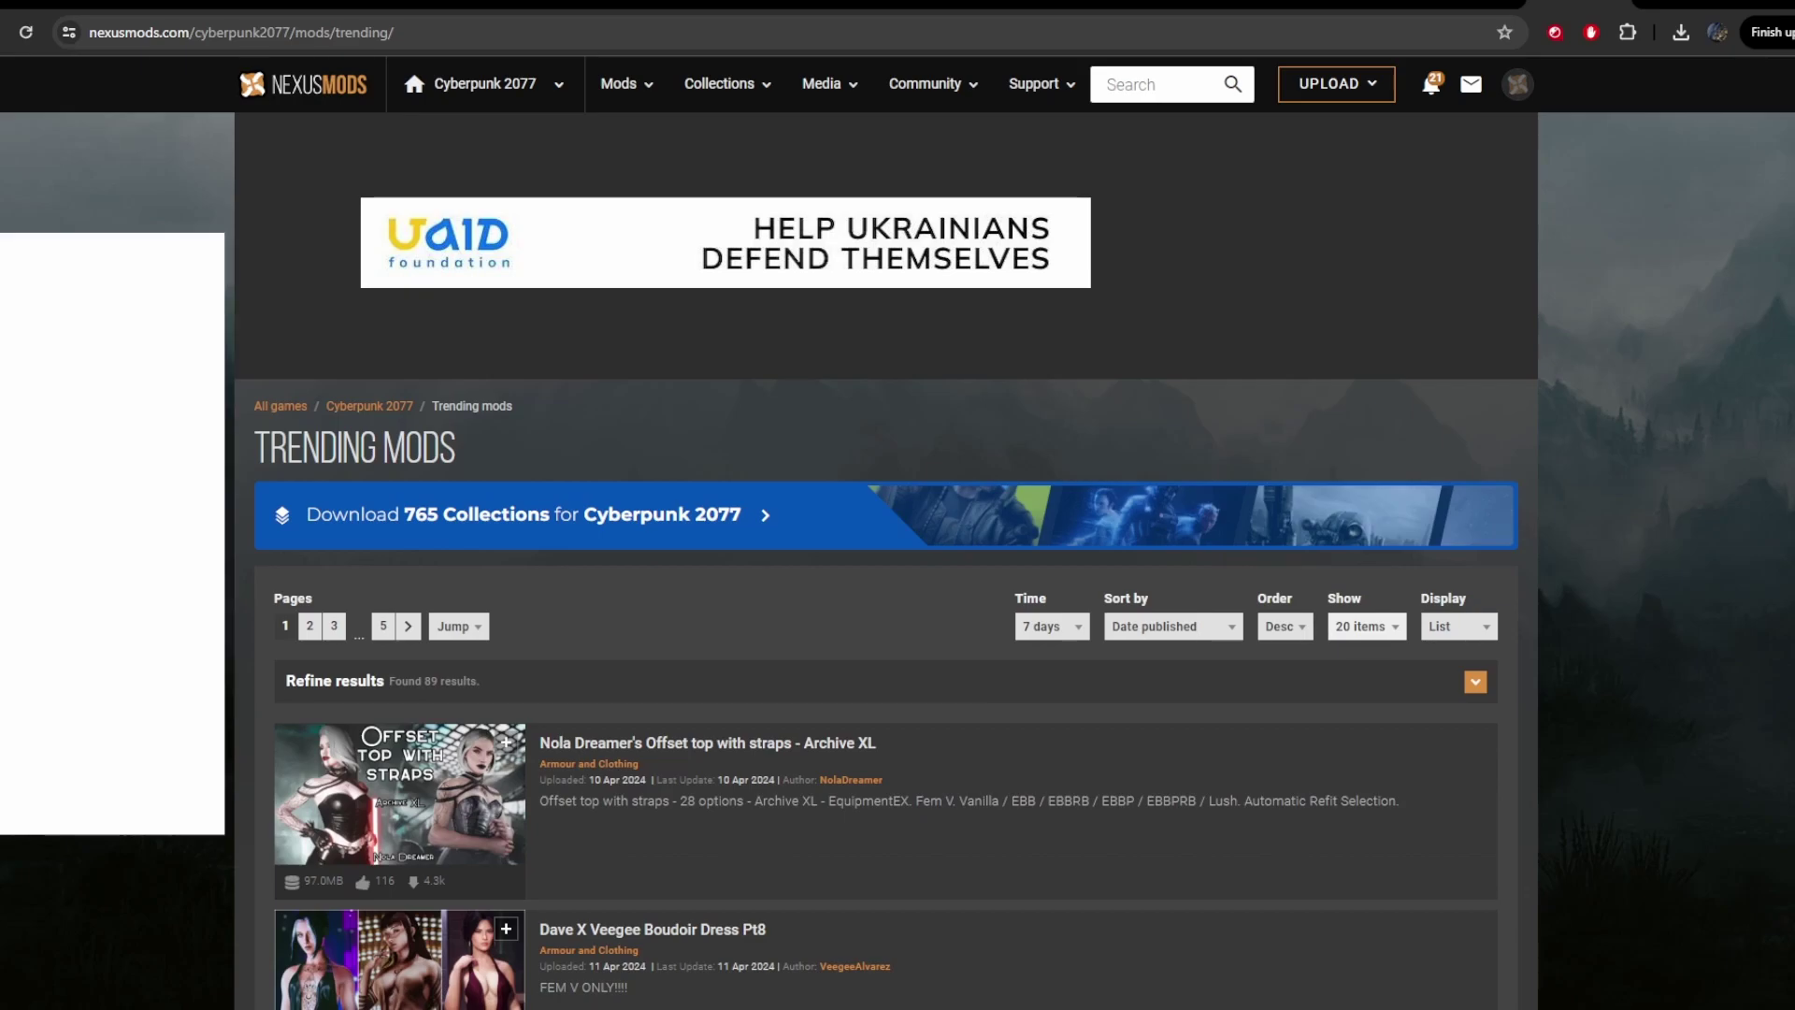
pyautogui.scroll(-3, 769, 590)
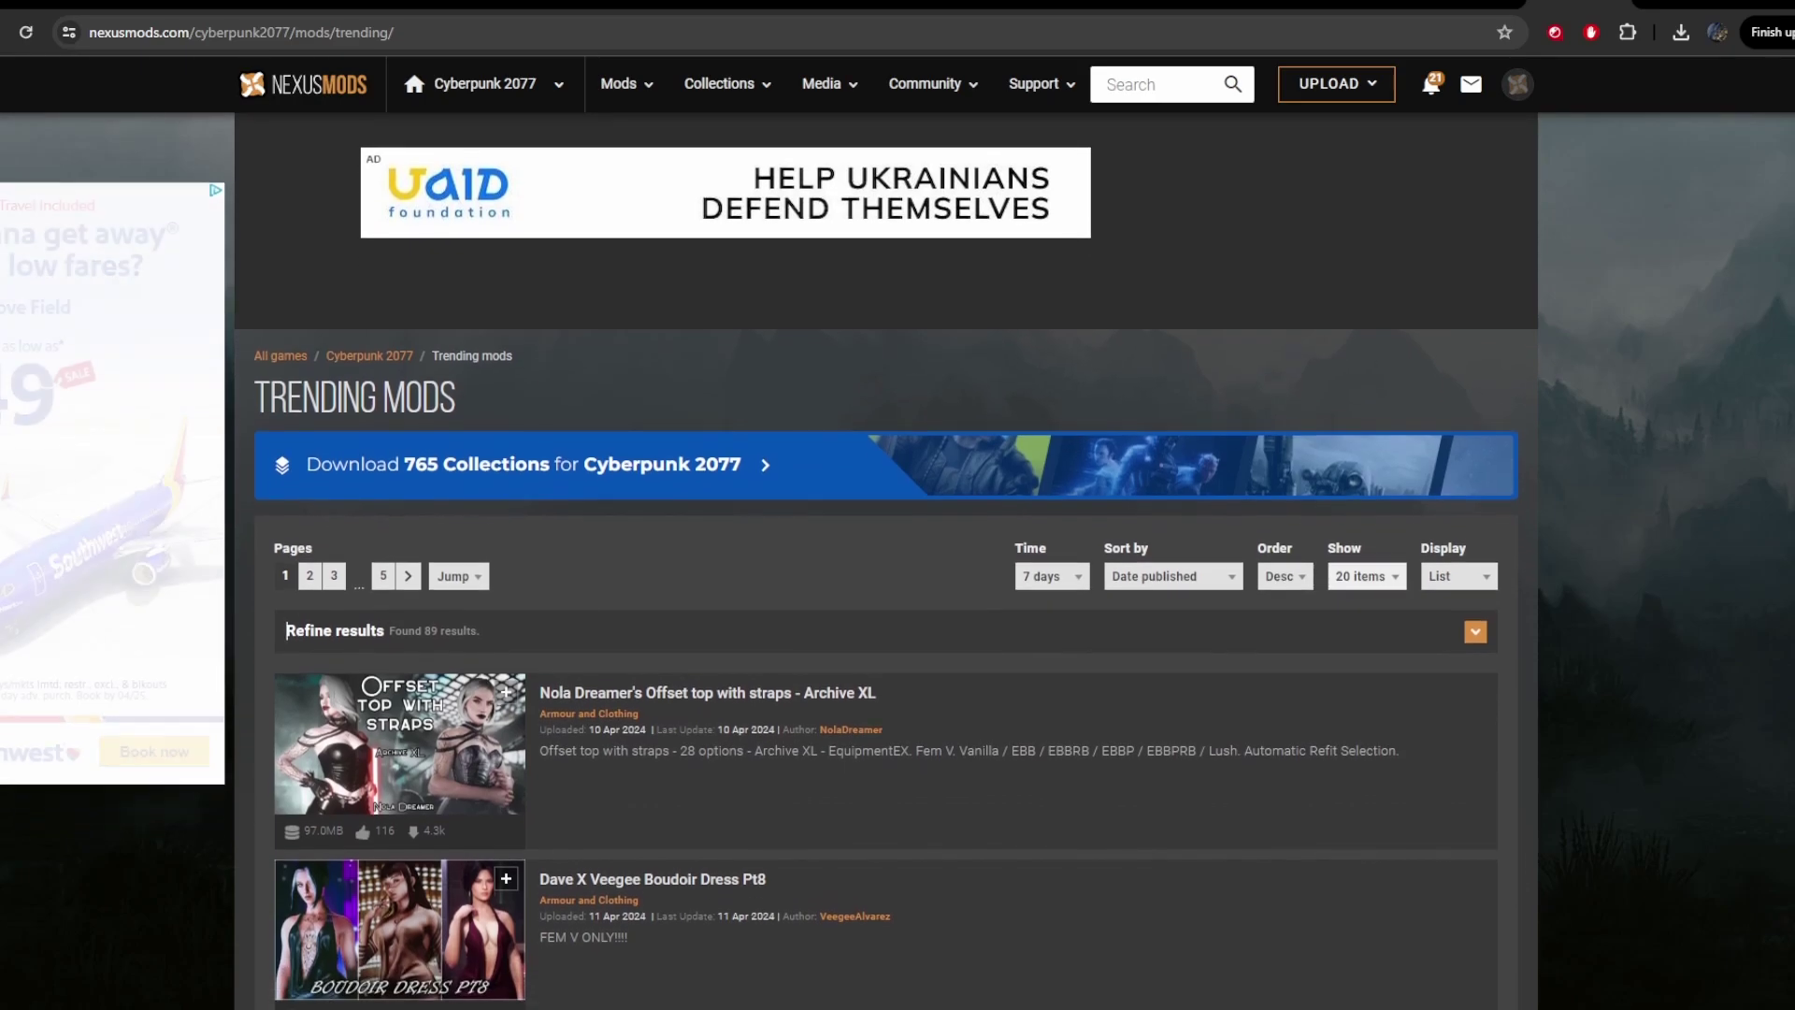
pyautogui.scroll(-2, 286, 530)
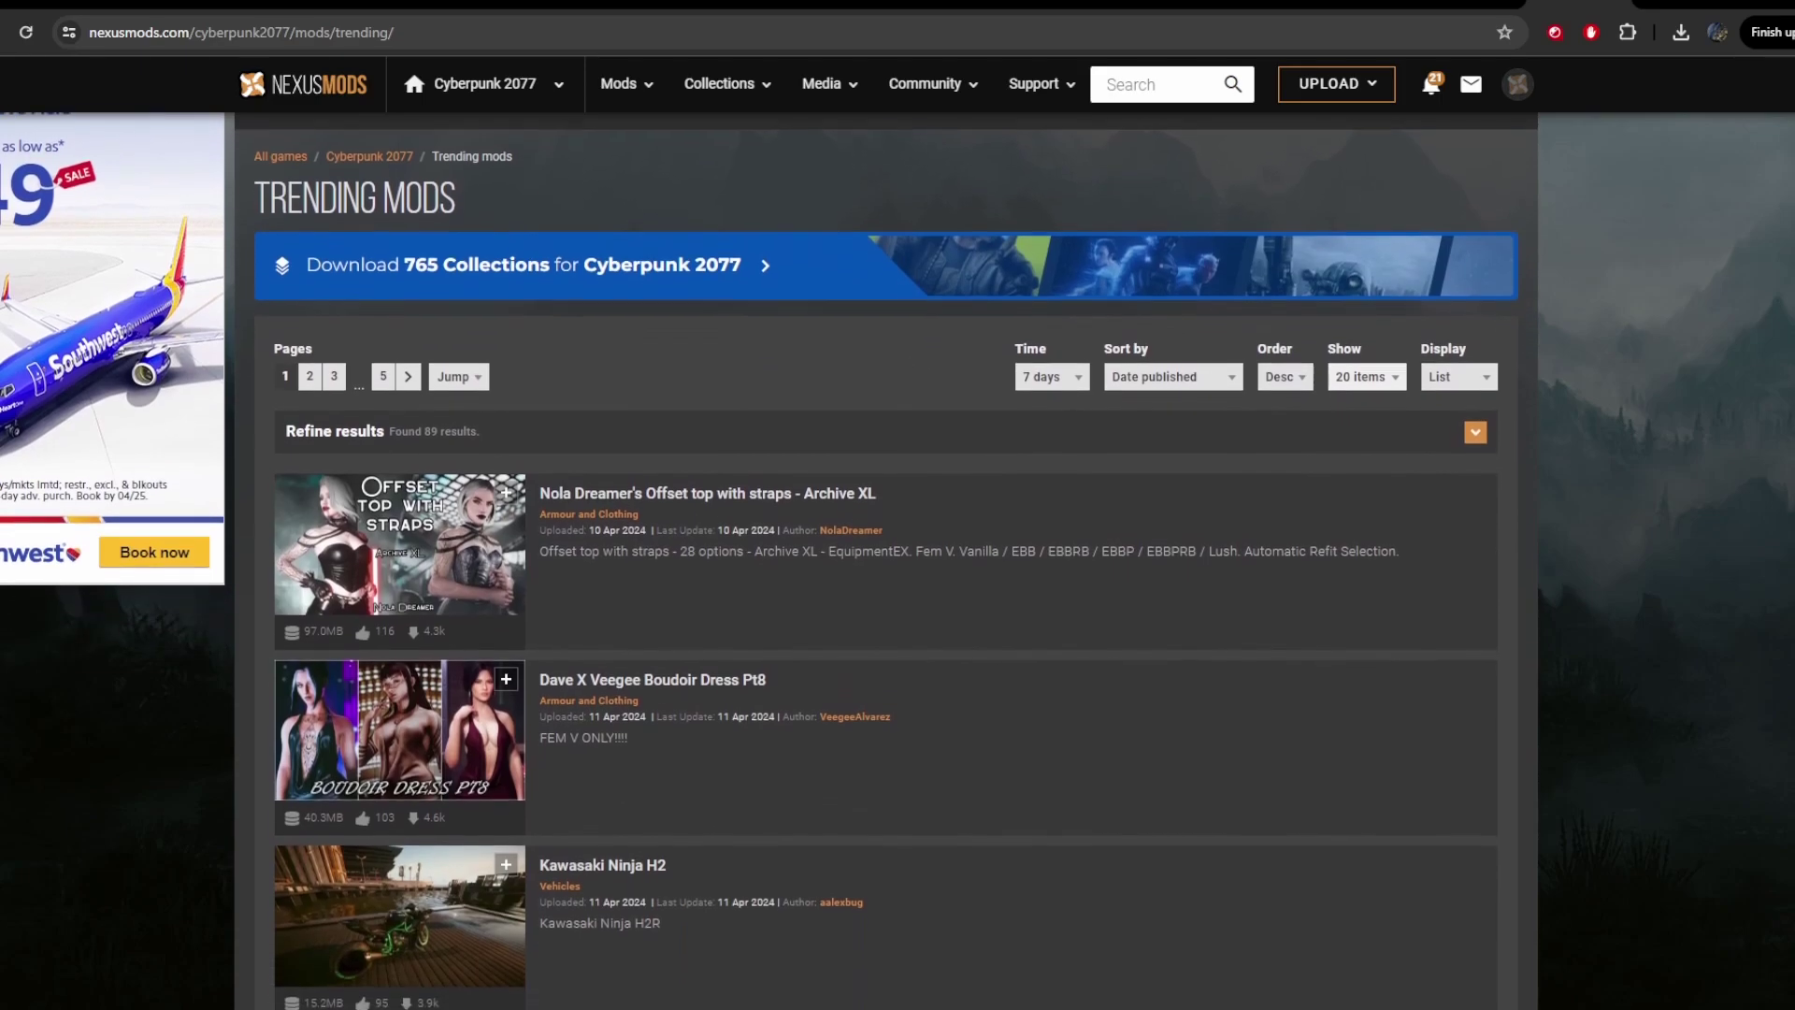
pyautogui.scroll(-2, 885, 560)
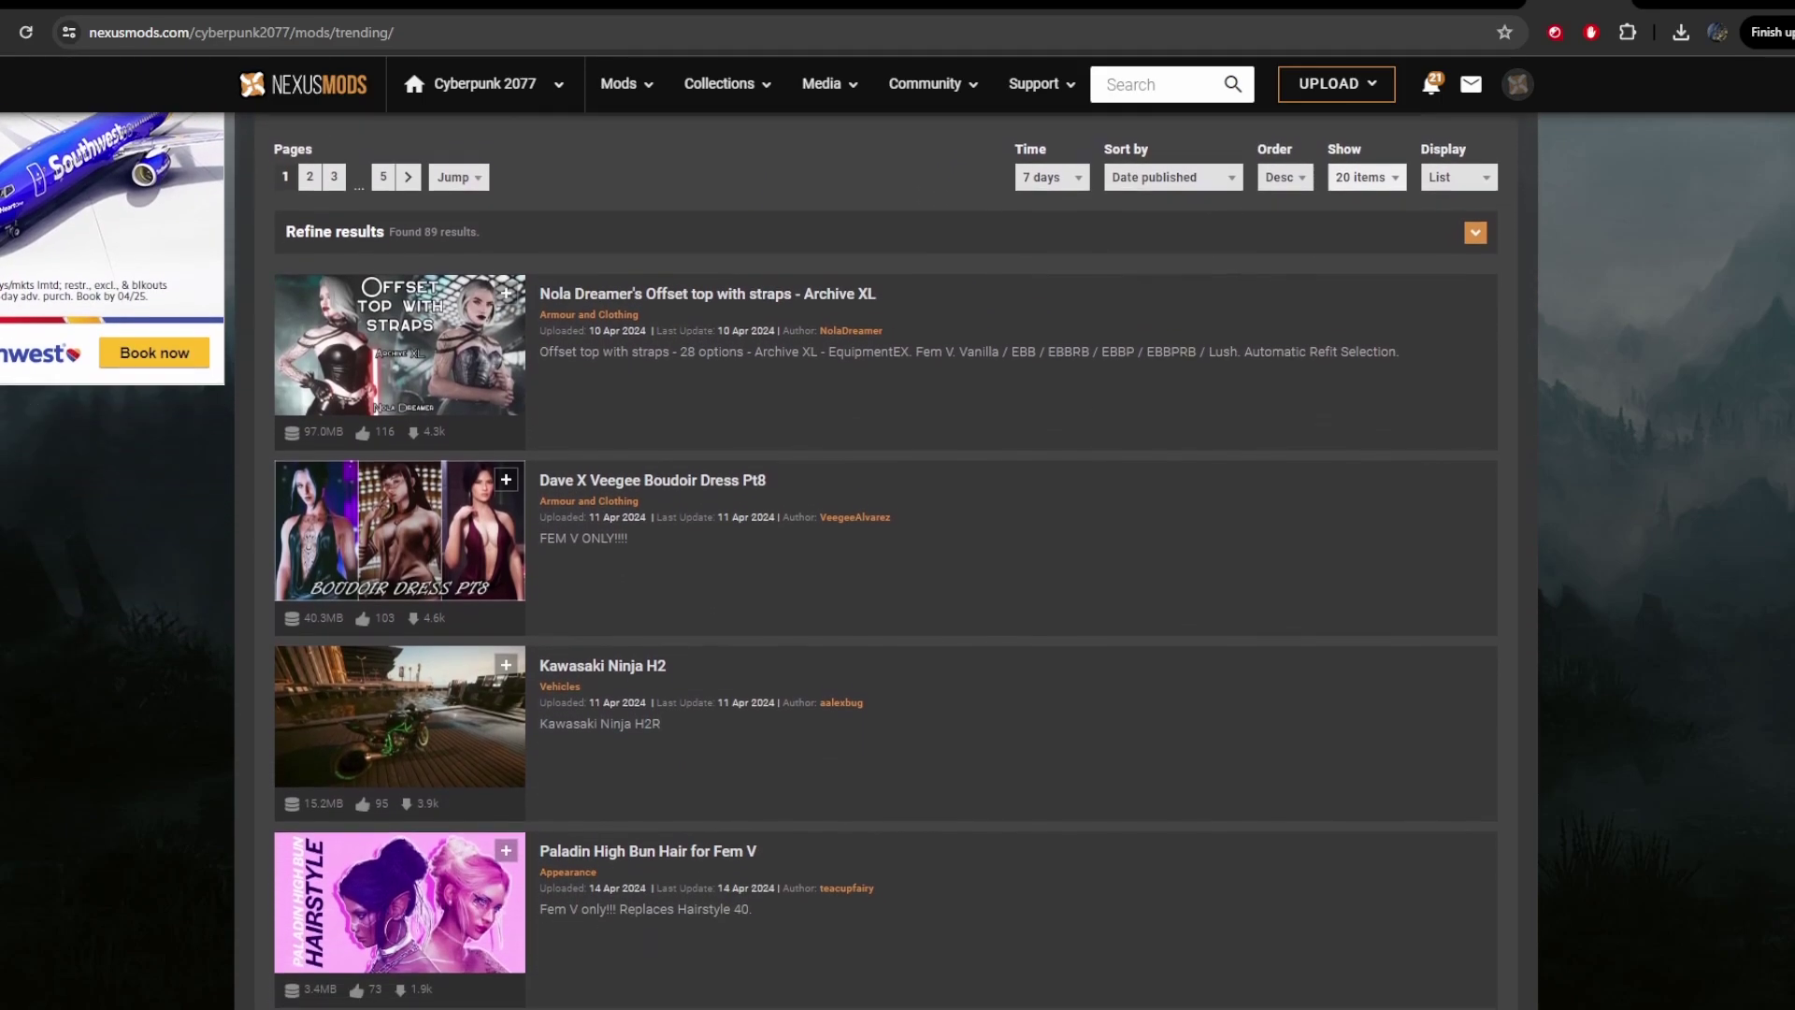
pyautogui.scroll(-2, 884, 561)
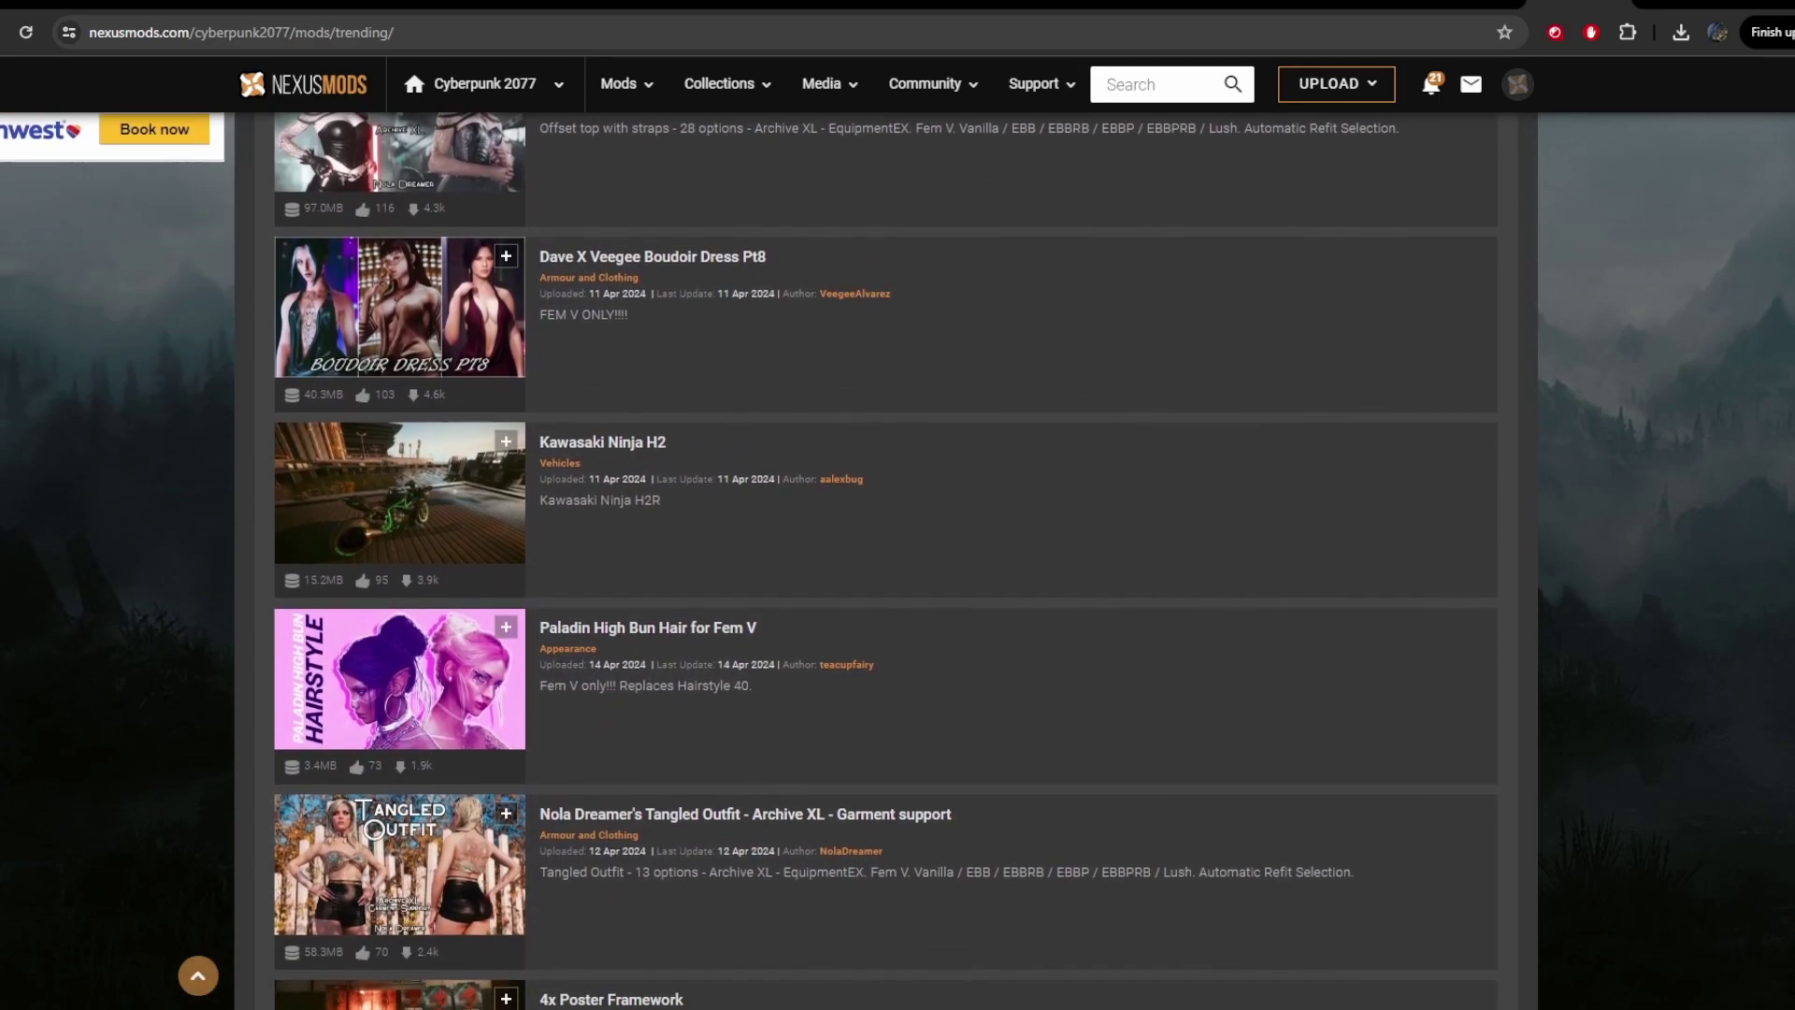
pyautogui.scroll(6, 884, 561)
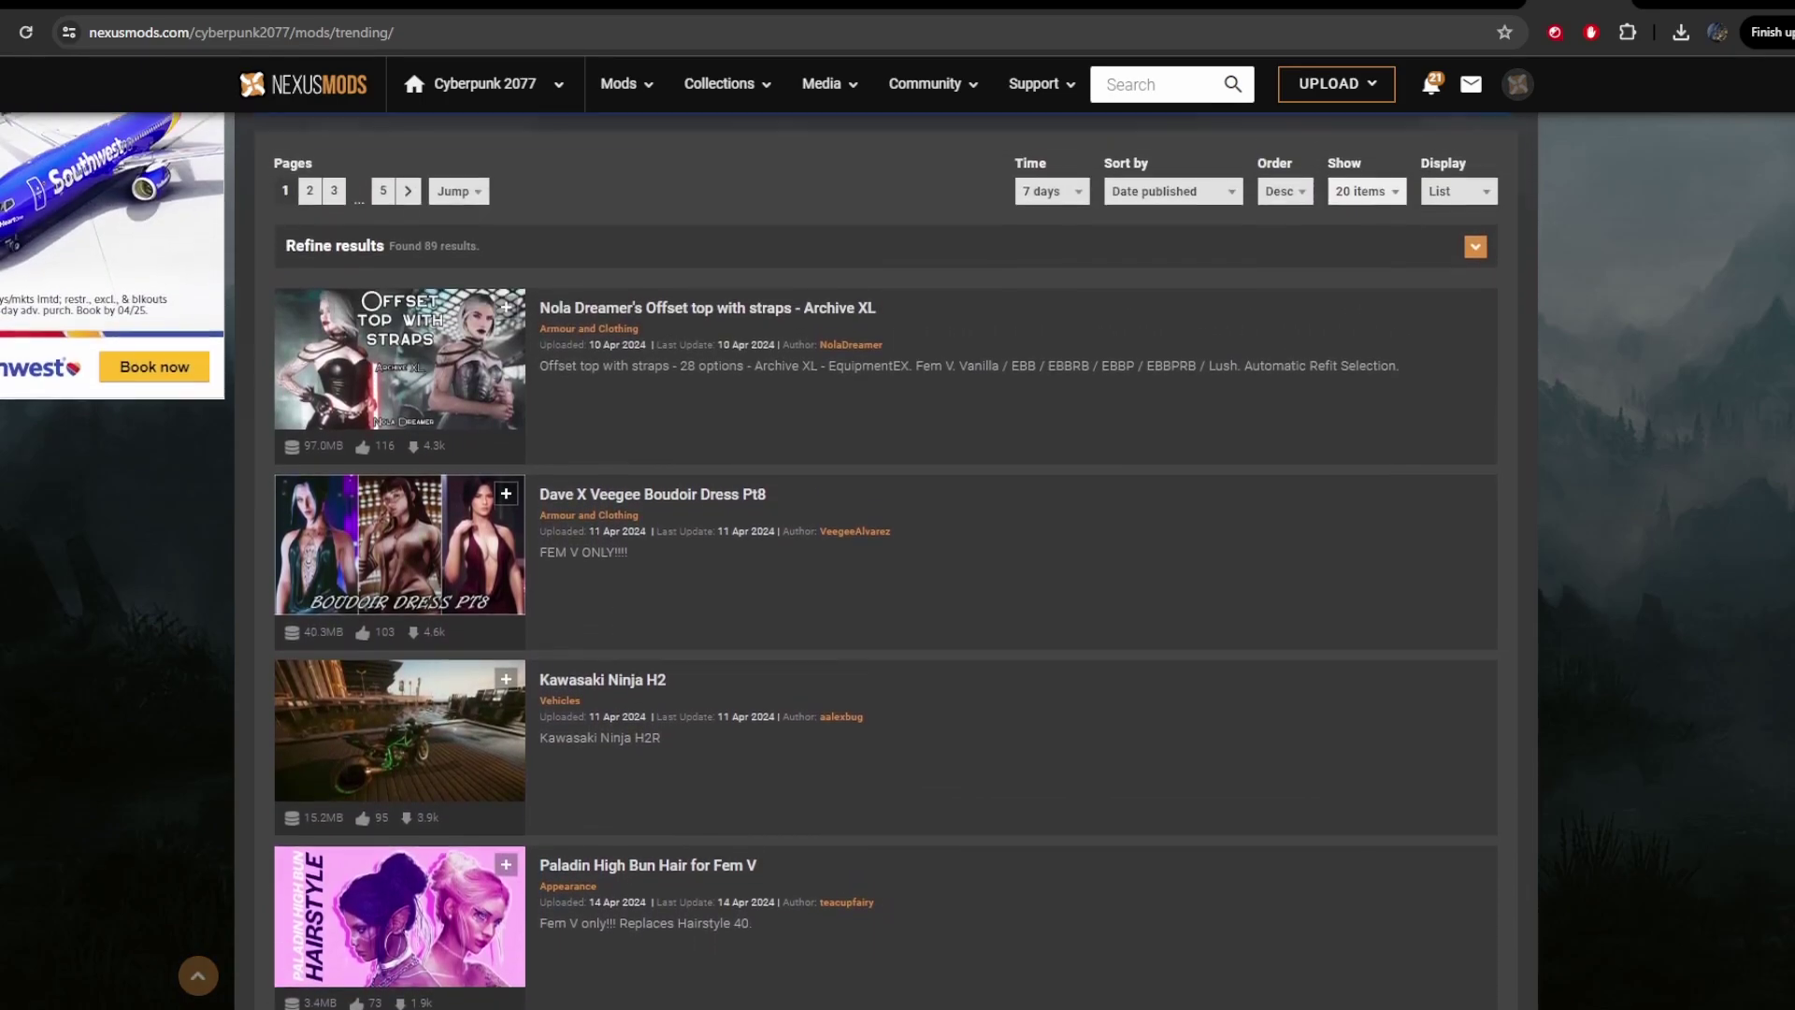
pyautogui.scroll(1, 884, 561)
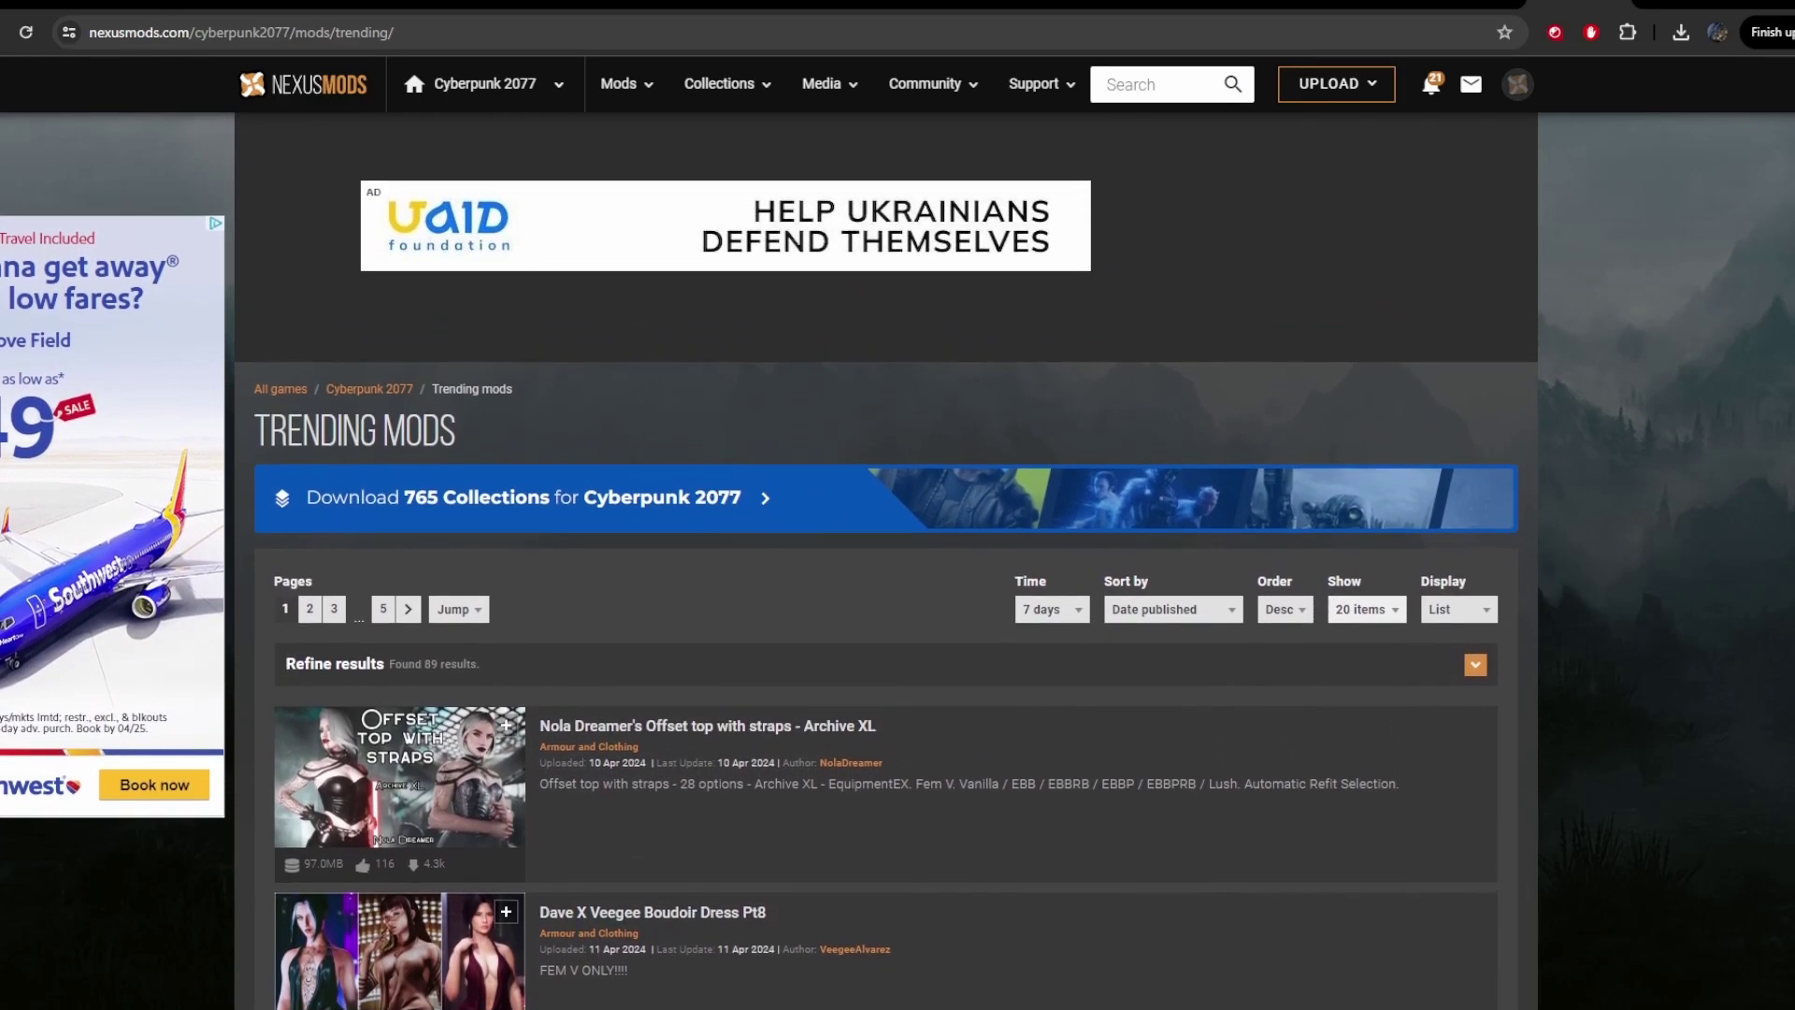
# - Set the trending mods list to cover all time and sort it by Trending
pyautogui.click(1077, 612)
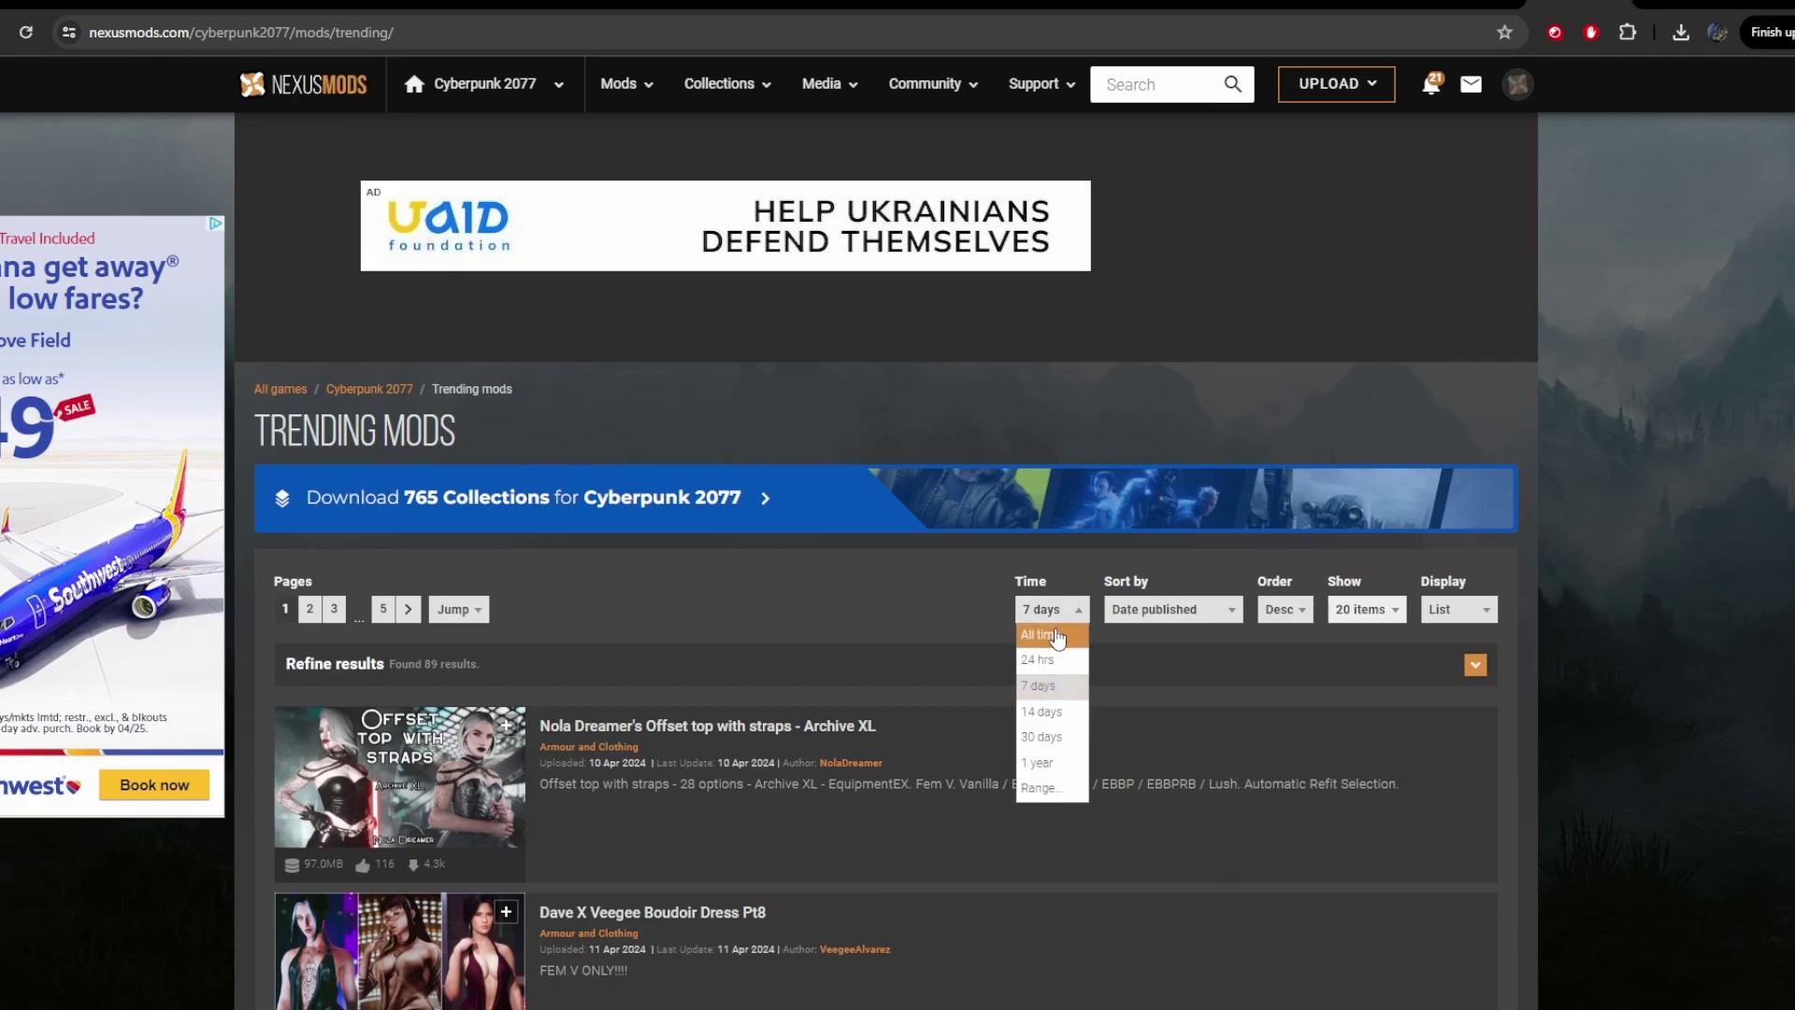
pyautogui.click(1056, 636)
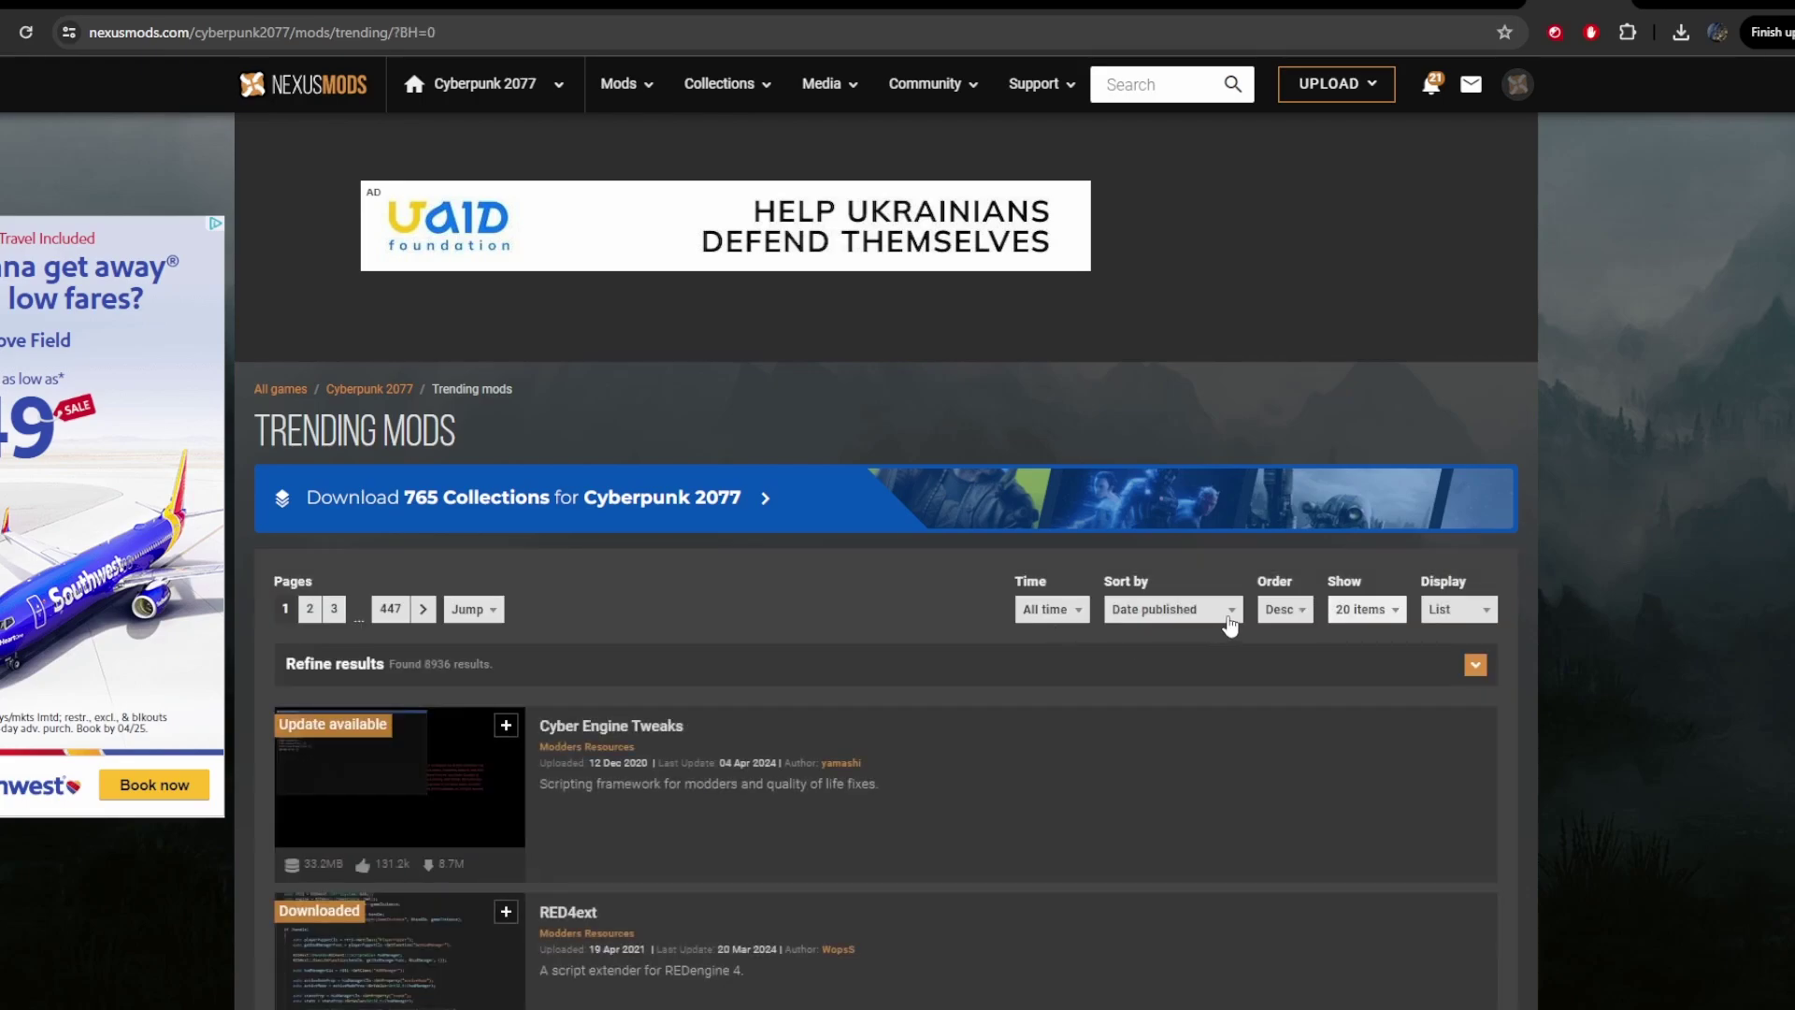
pyautogui.click(1231, 623)
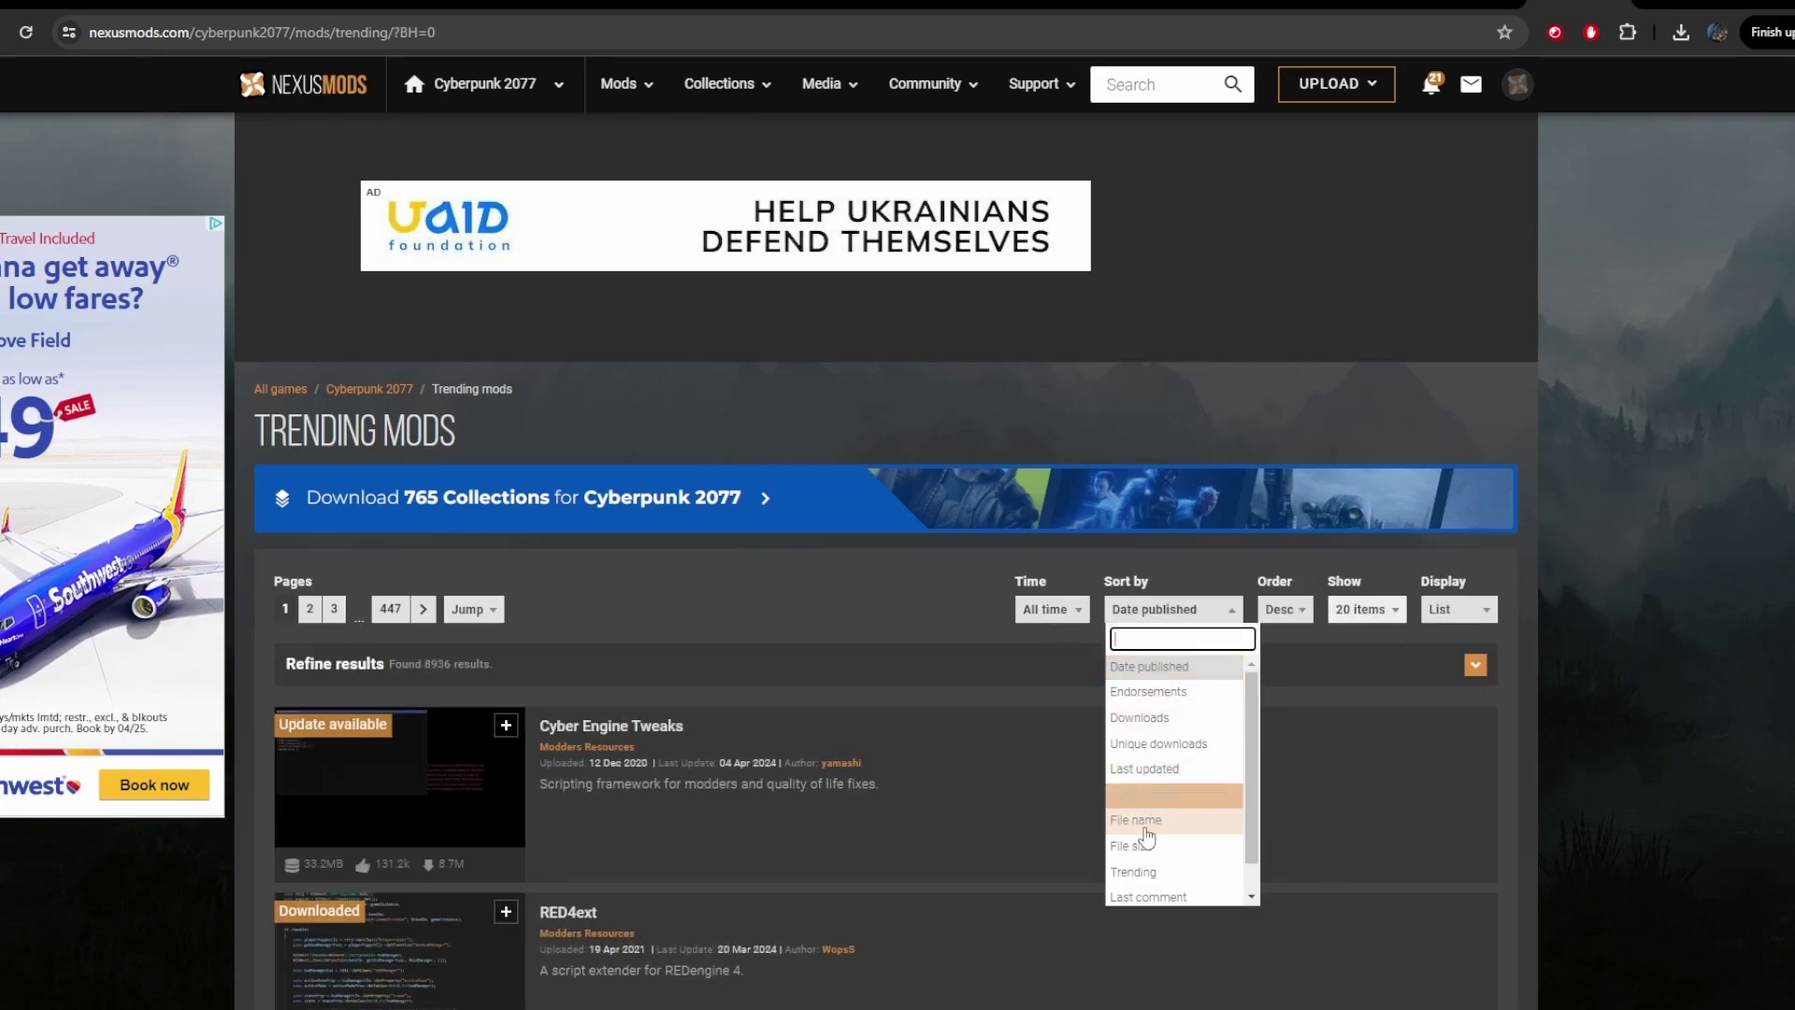
pyautogui.click(1149, 873)
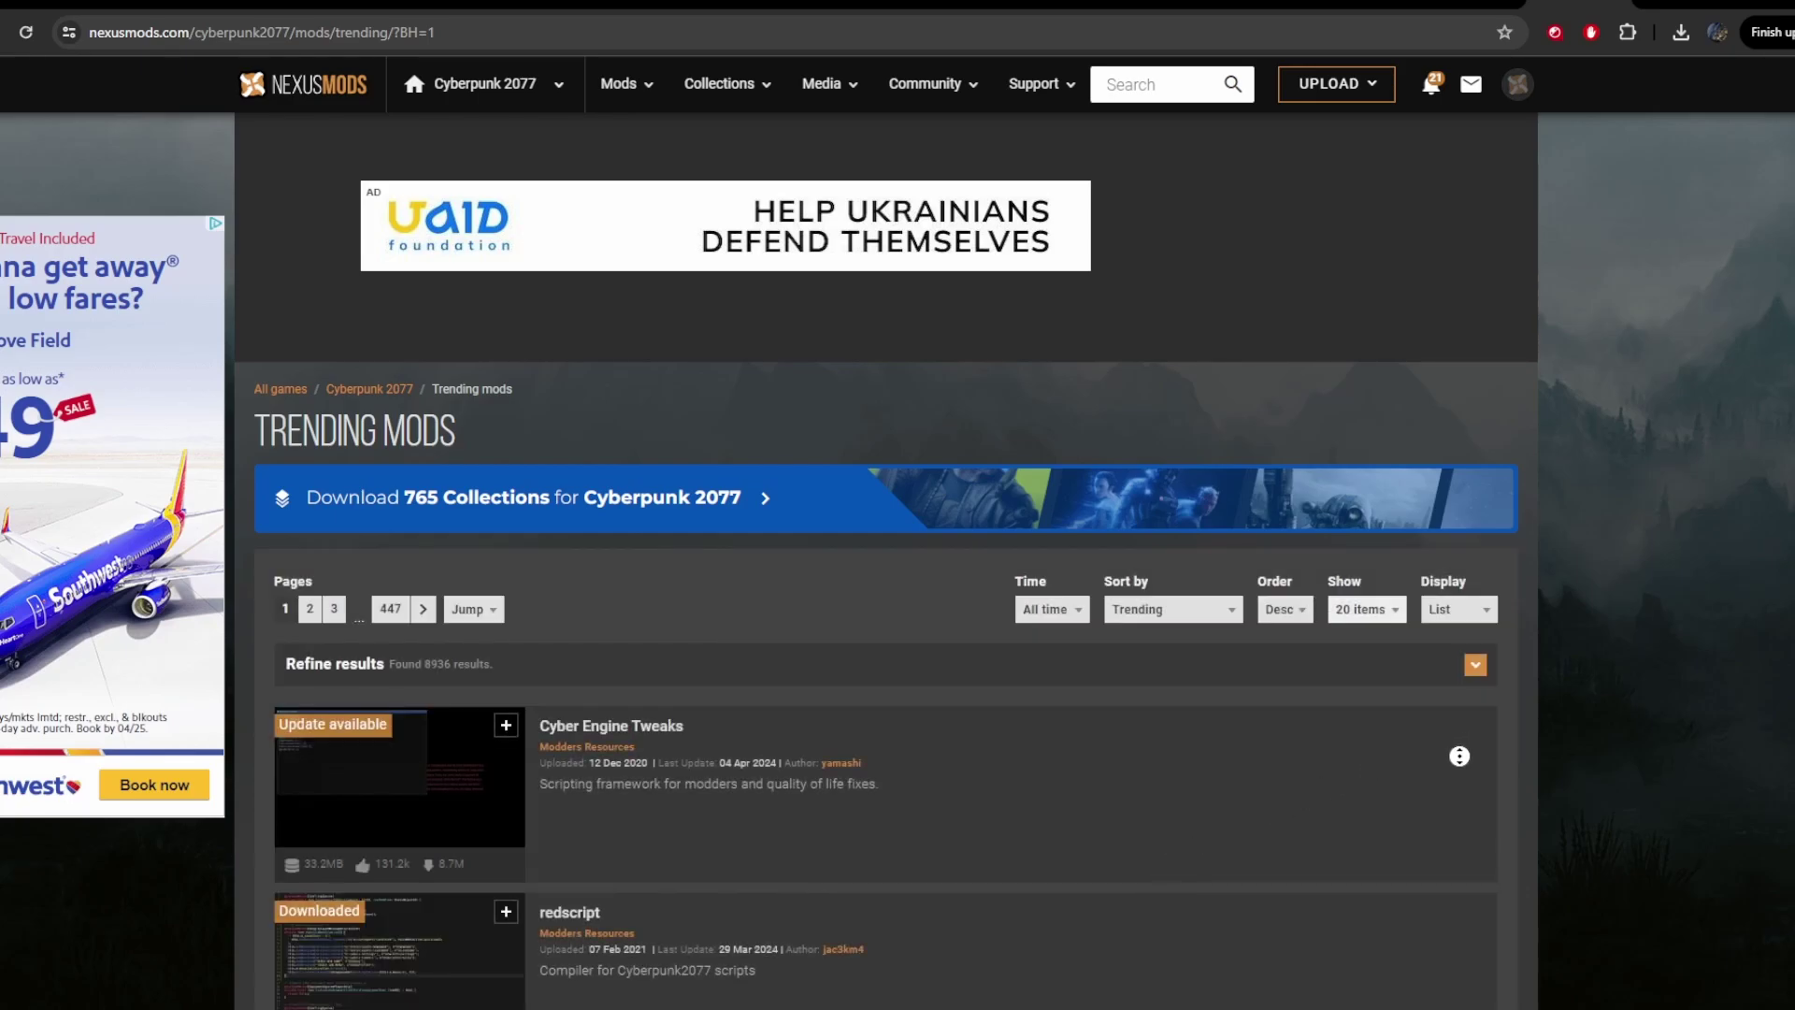
# - Examine the all-time trending mods on the first results page, from the core frameworks to the gameplay and appearance mods, and return to the start
pyautogui.scroll(-2, 1459, 755)
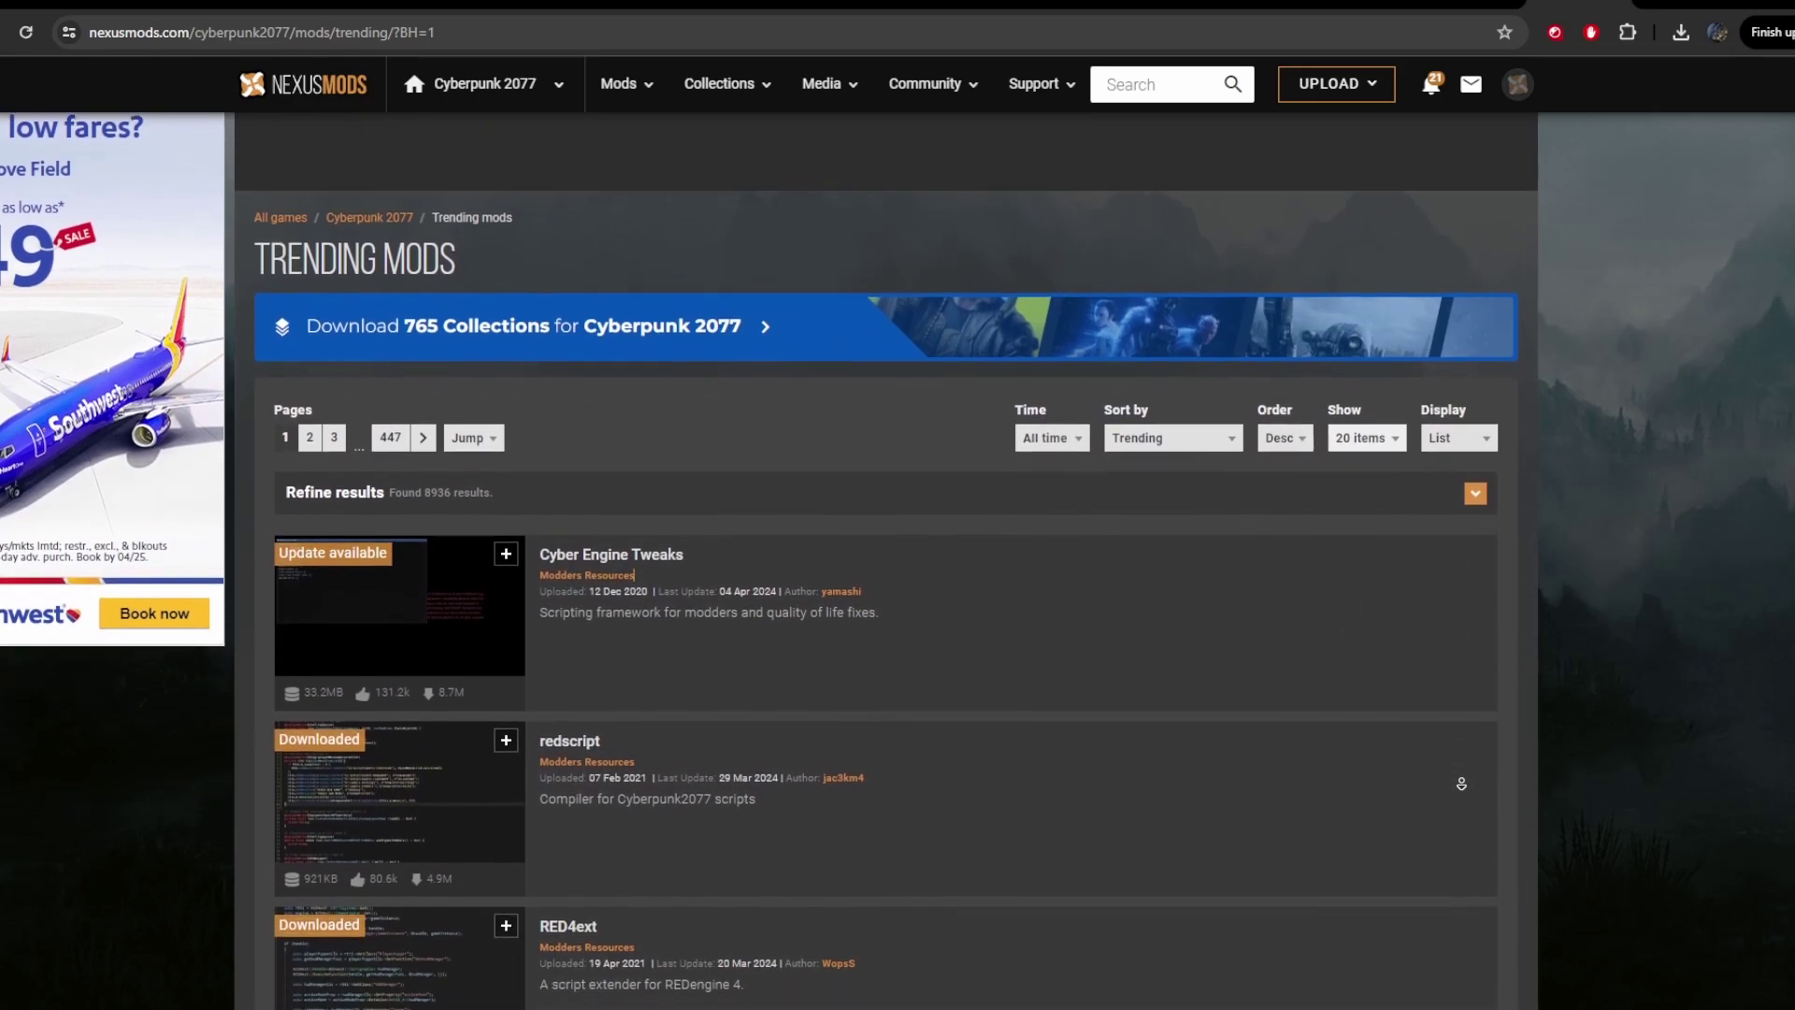
pyautogui.scroll(-3, 1462, 783)
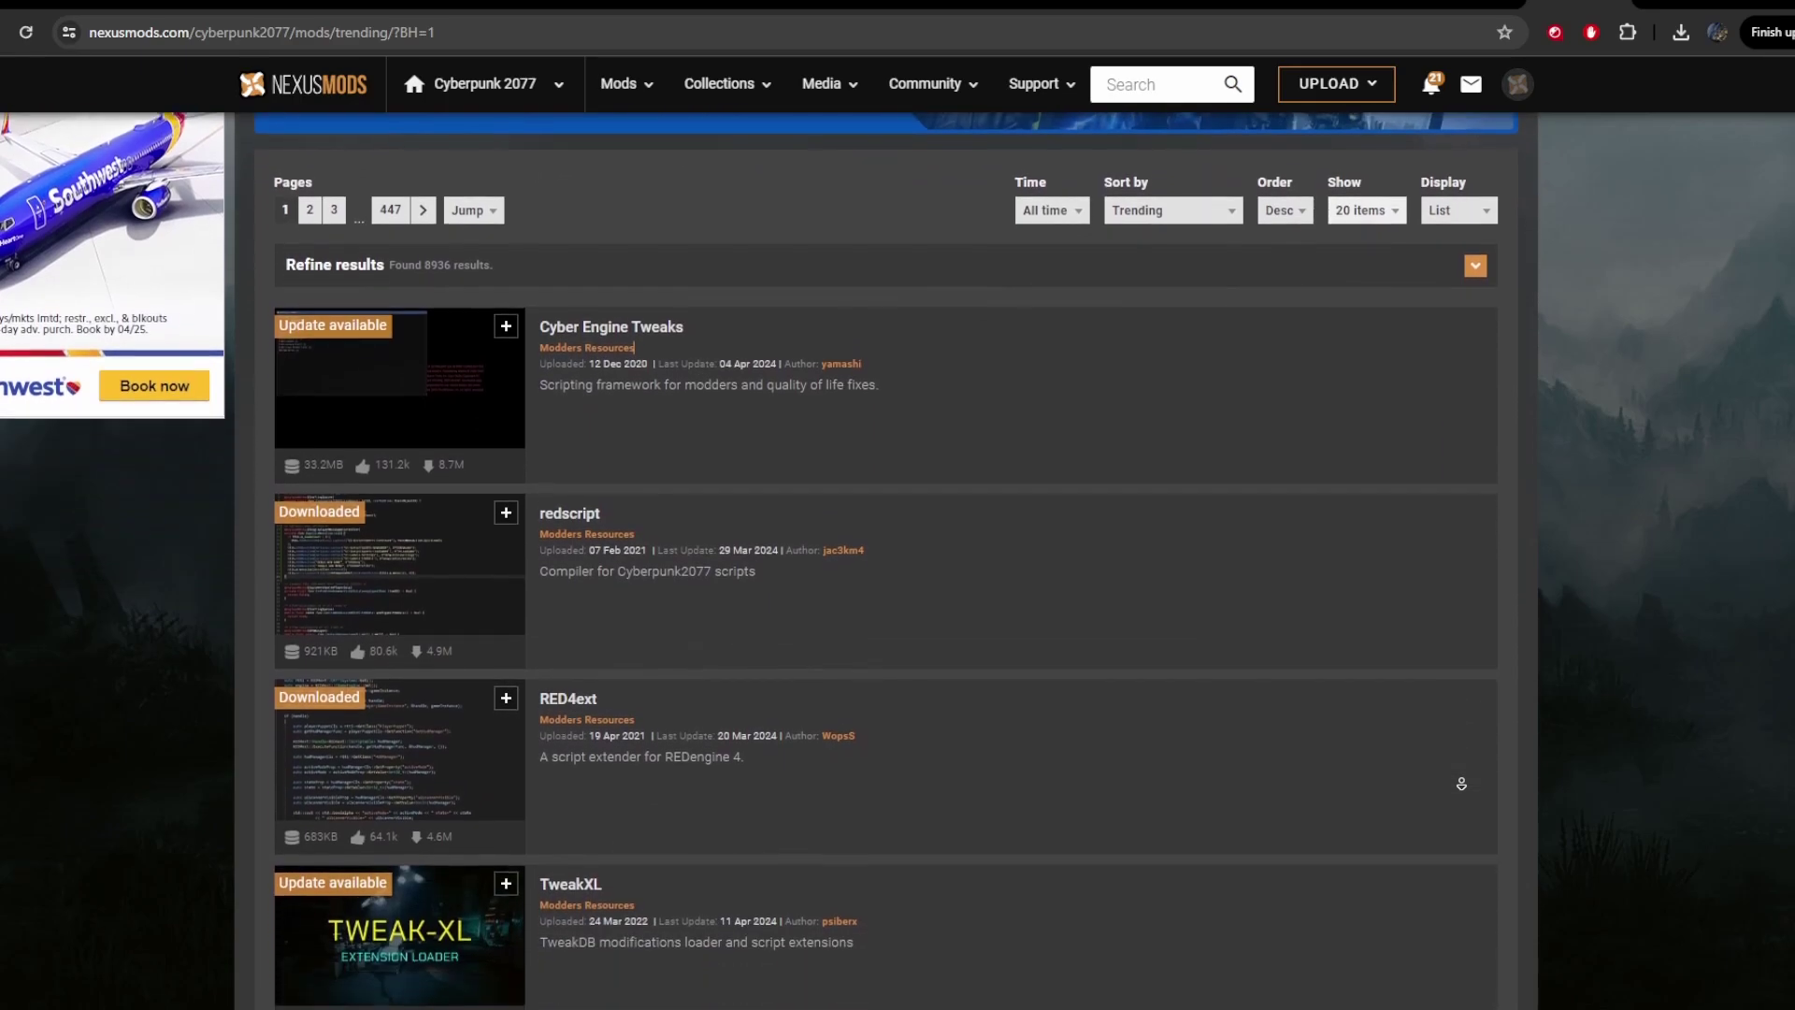
pyautogui.scroll(-3, 1462, 783)
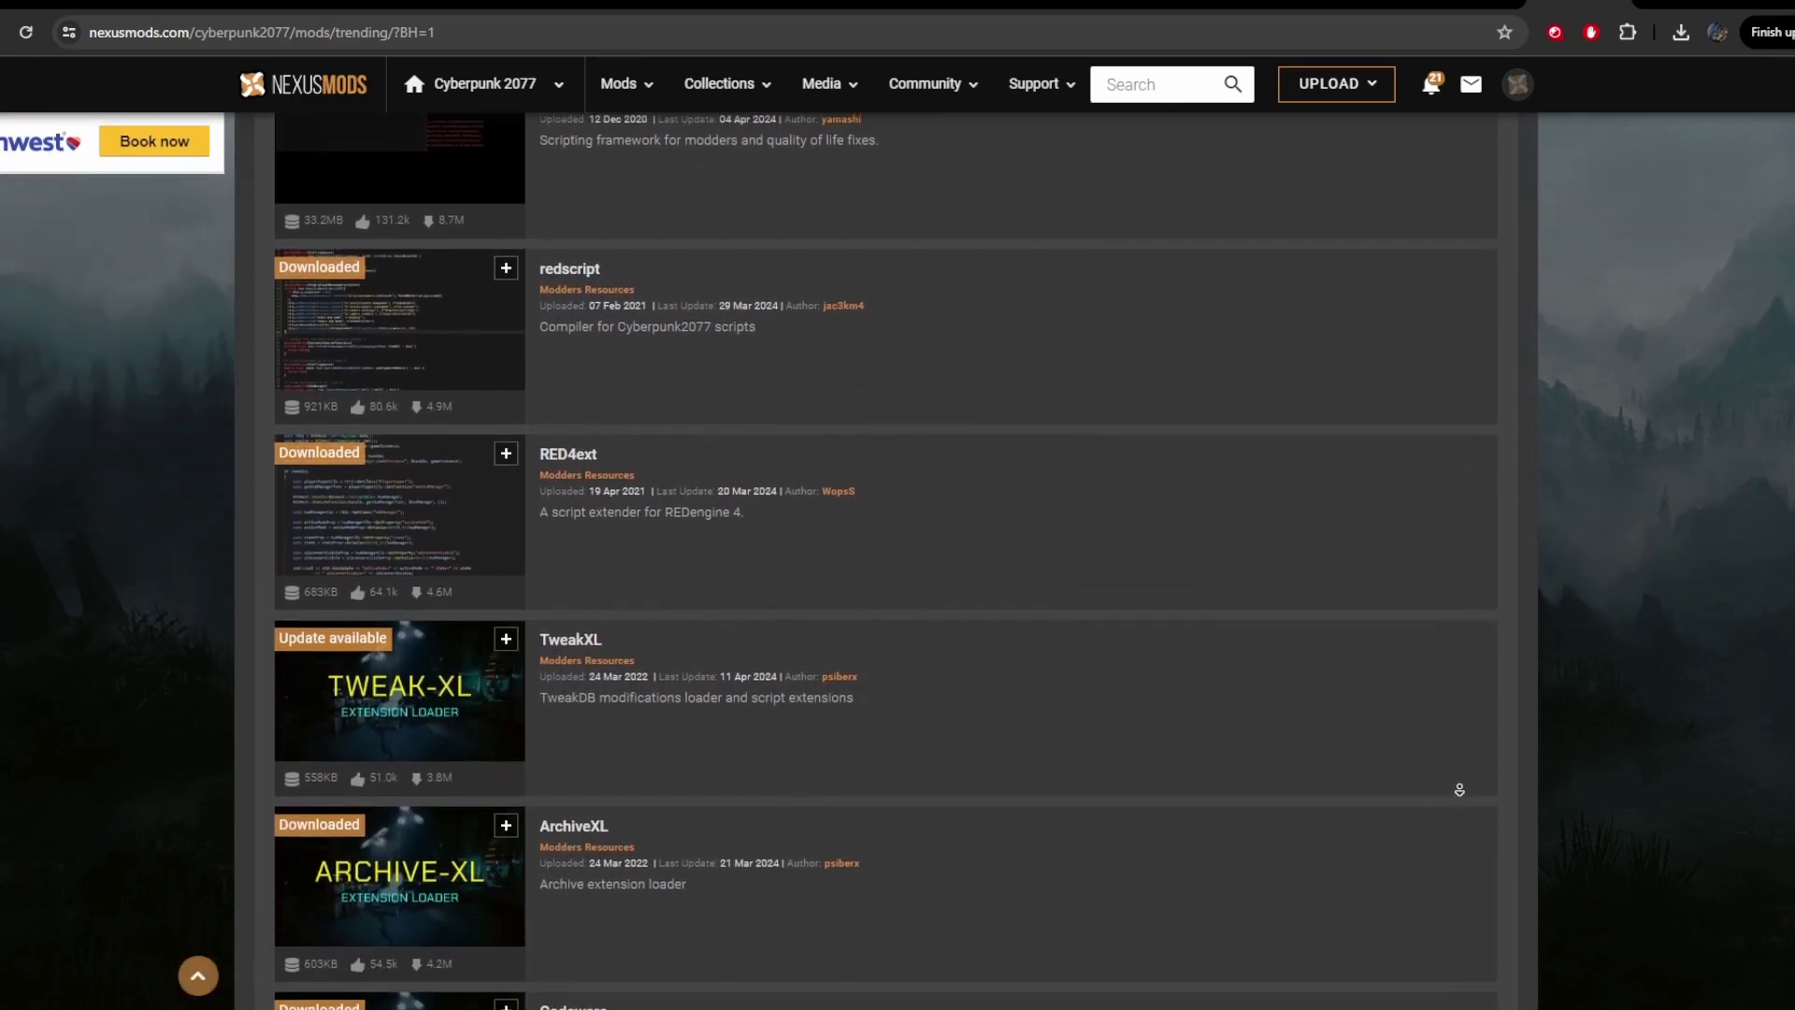
pyautogui.scroll(-1, 1459, 789)
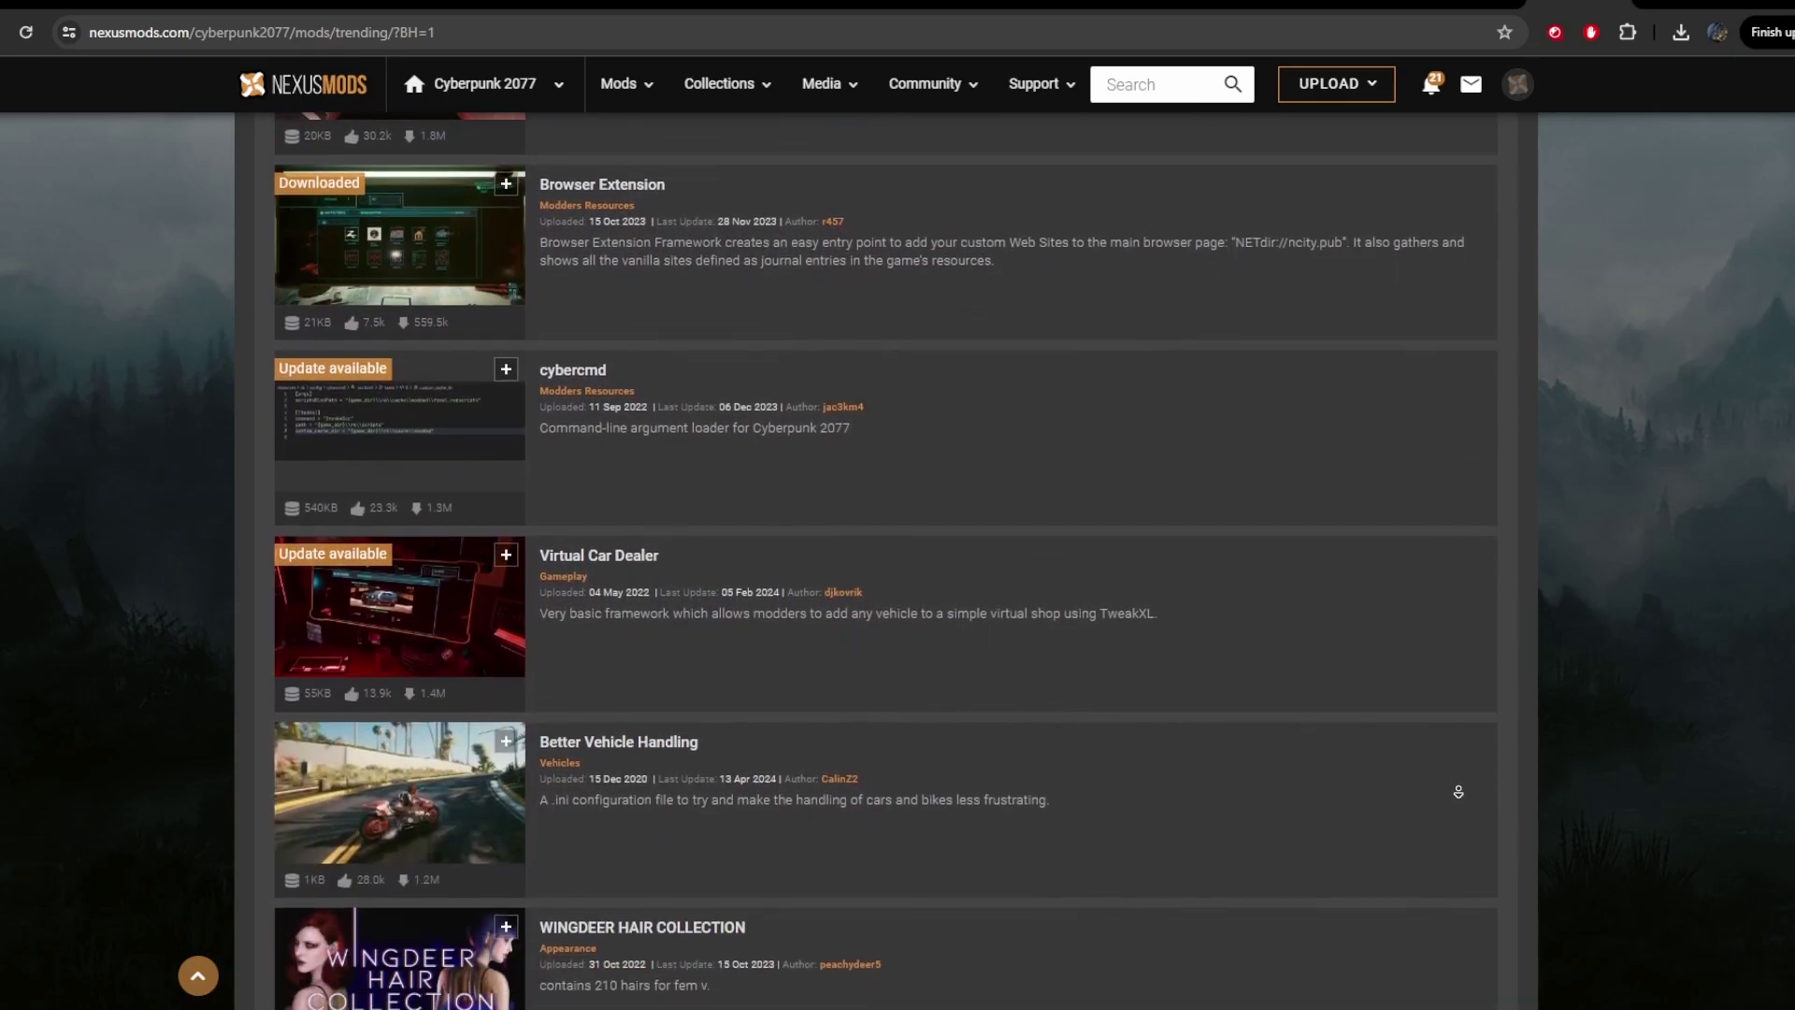
pyautogui.scroll(-3, 1458, 792)
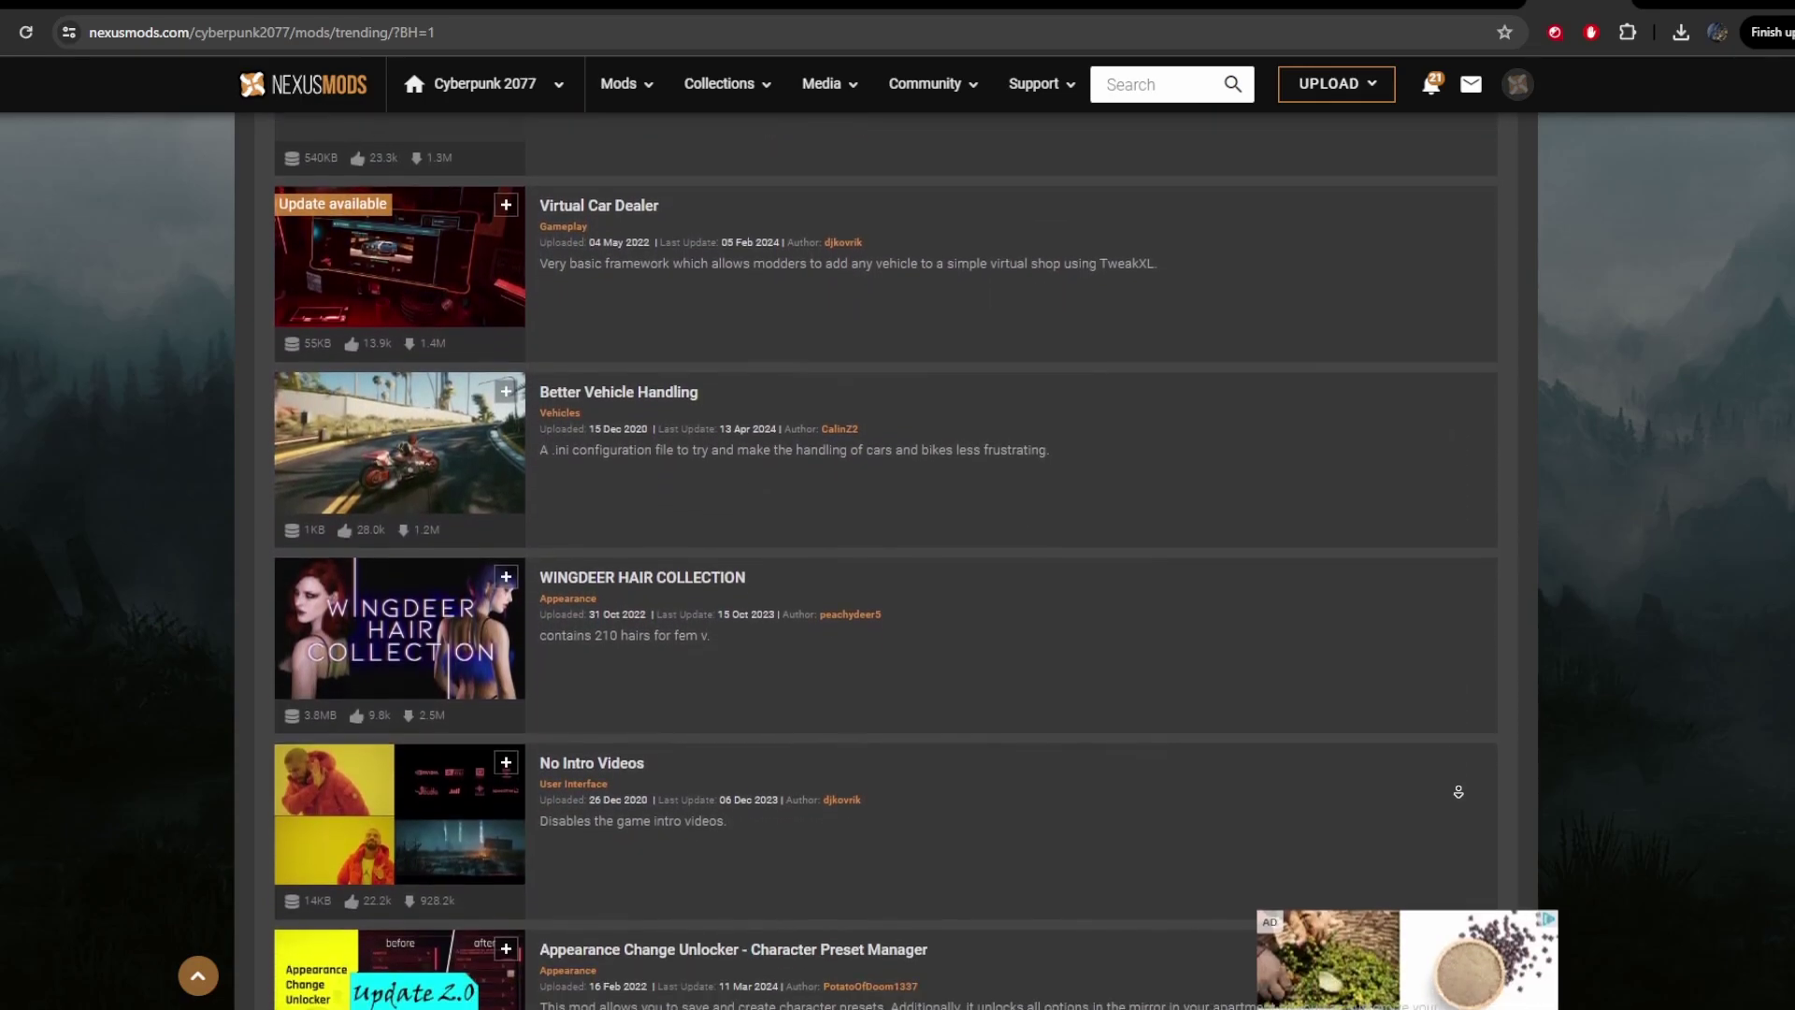
pyautogui.scroll(13, 1329, 685)
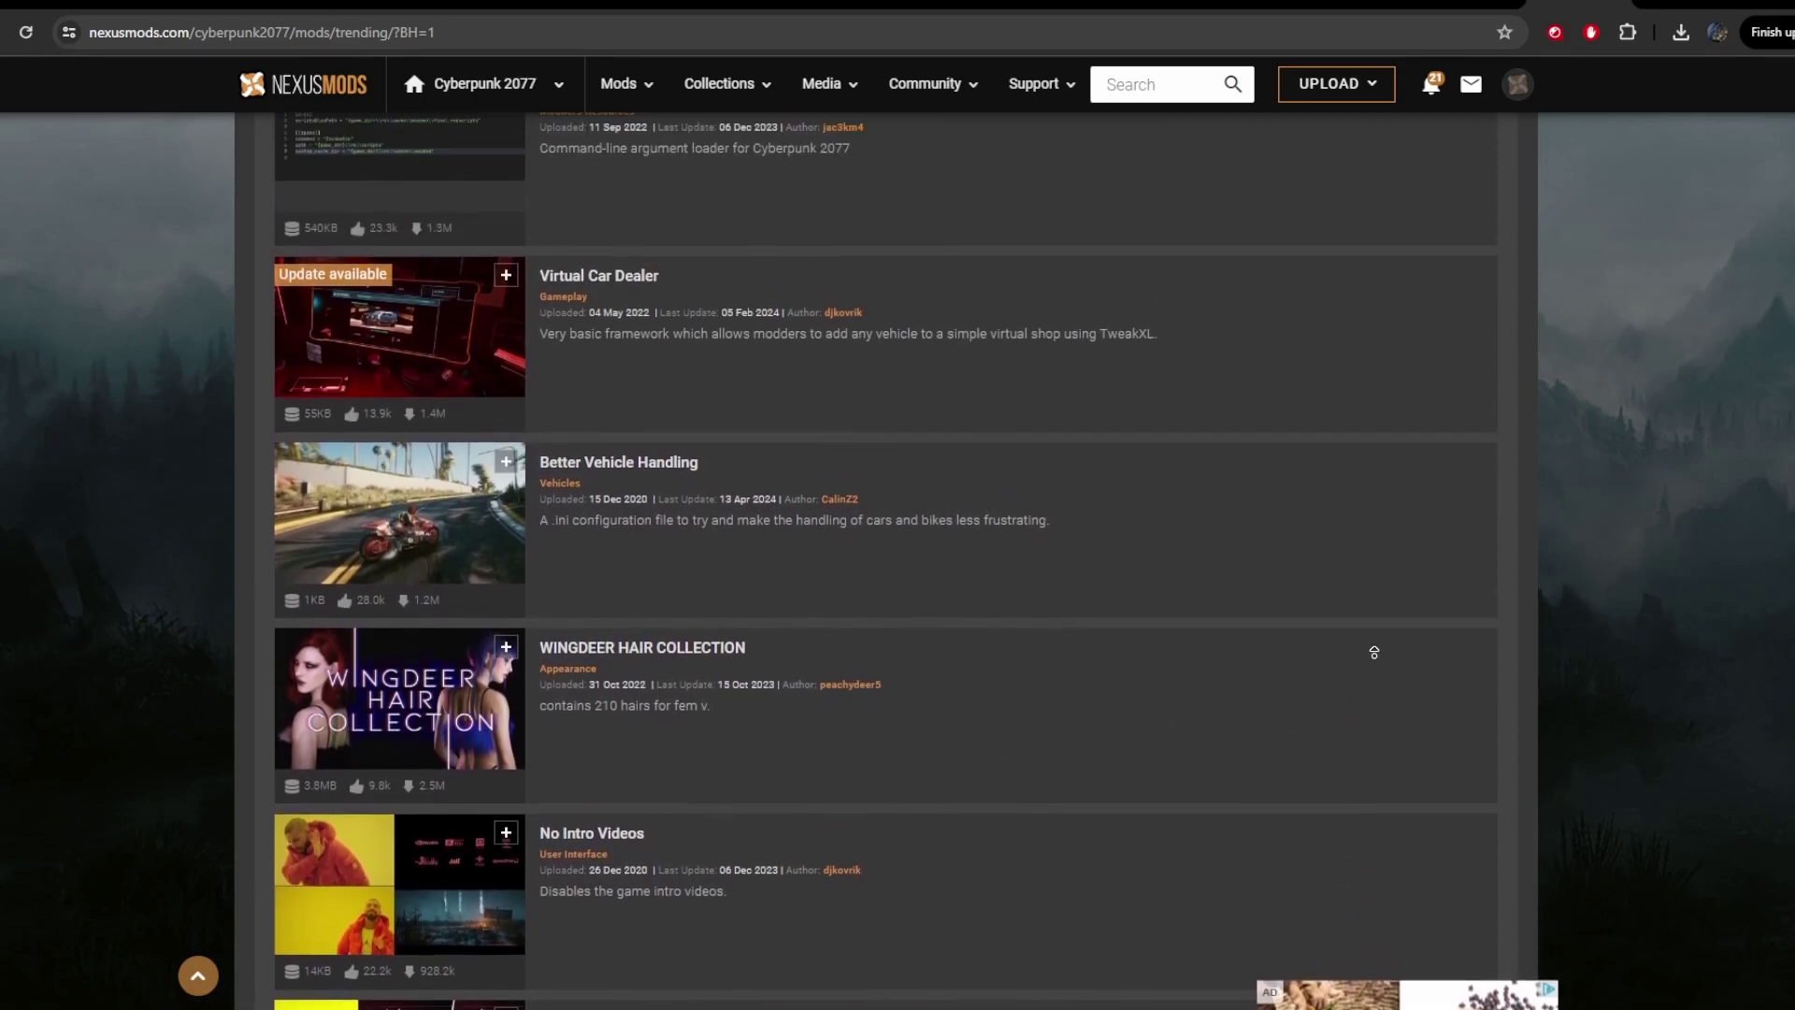
pyautogui.scroll(10, 1408, 659)
pyautogui.scroll(6, 1398, 675)
pyautogui.scroll(4, 1370, 695)
pyautogui.scroll(3, 1371, 695)
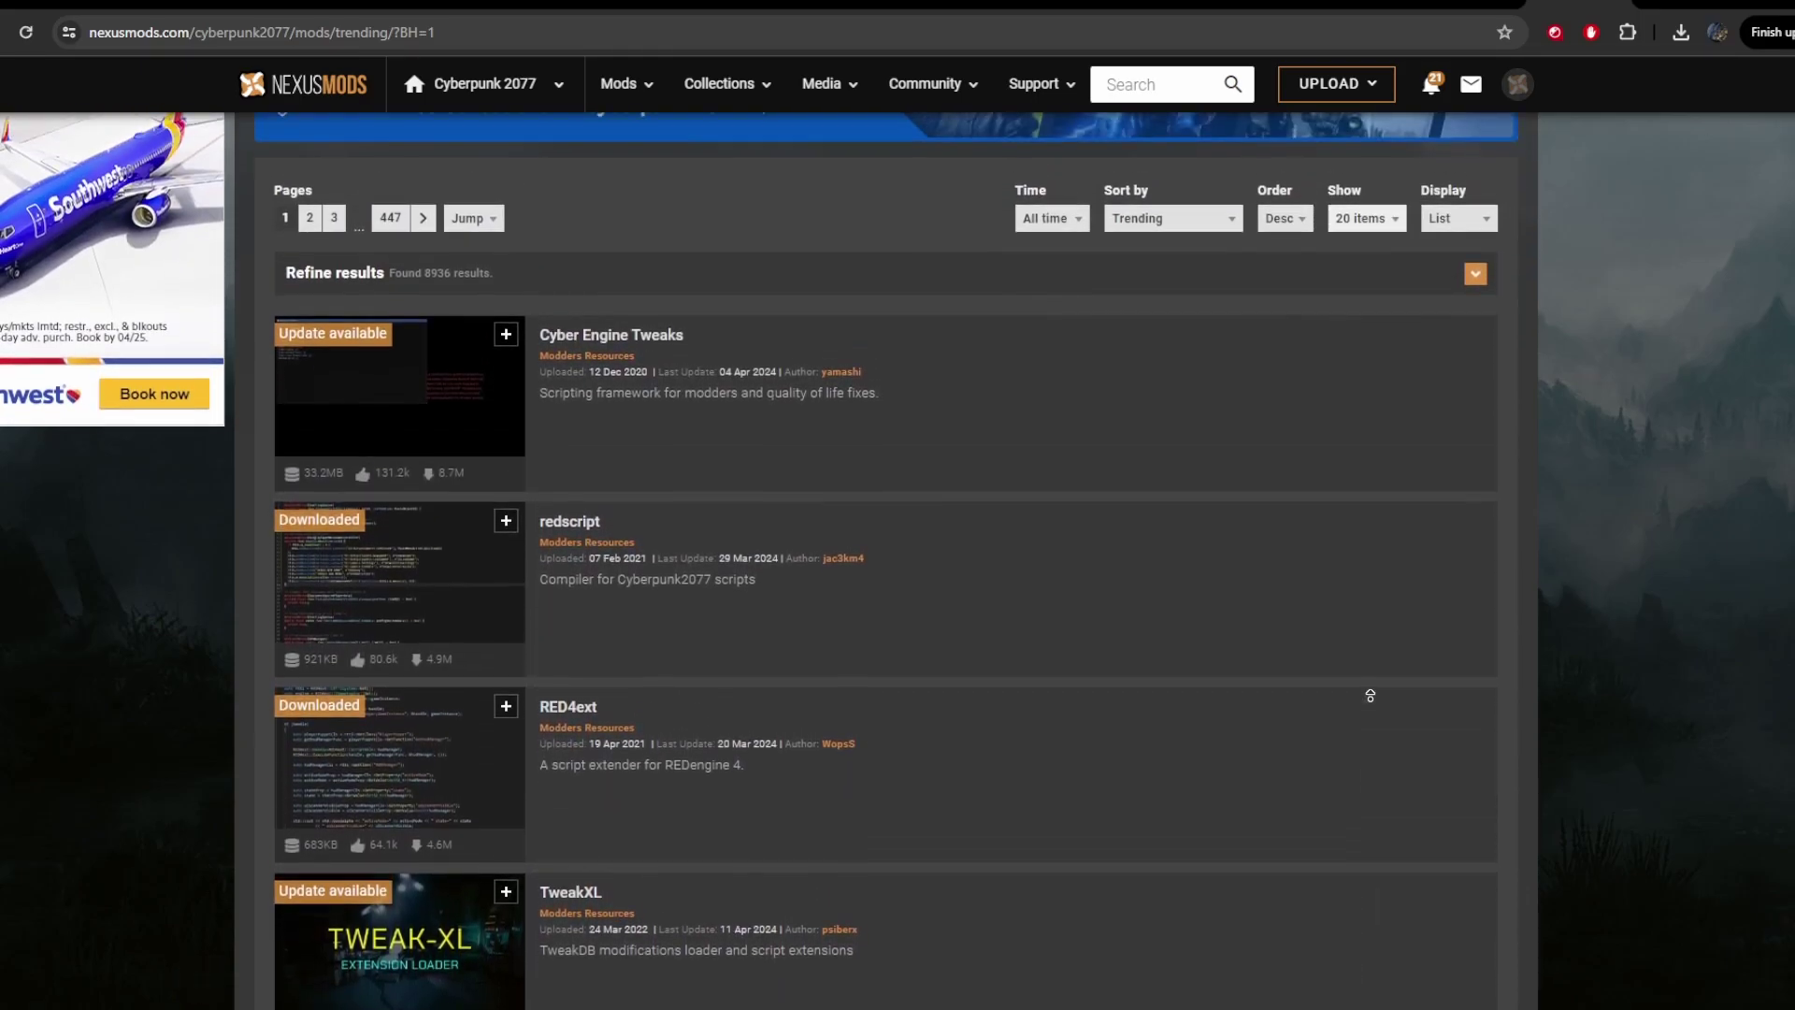
# - Limit the trending mods list to a custom date range from 2024-01-01 to 17 April 2024
pyautogui.scroll(1, 1375, 720)
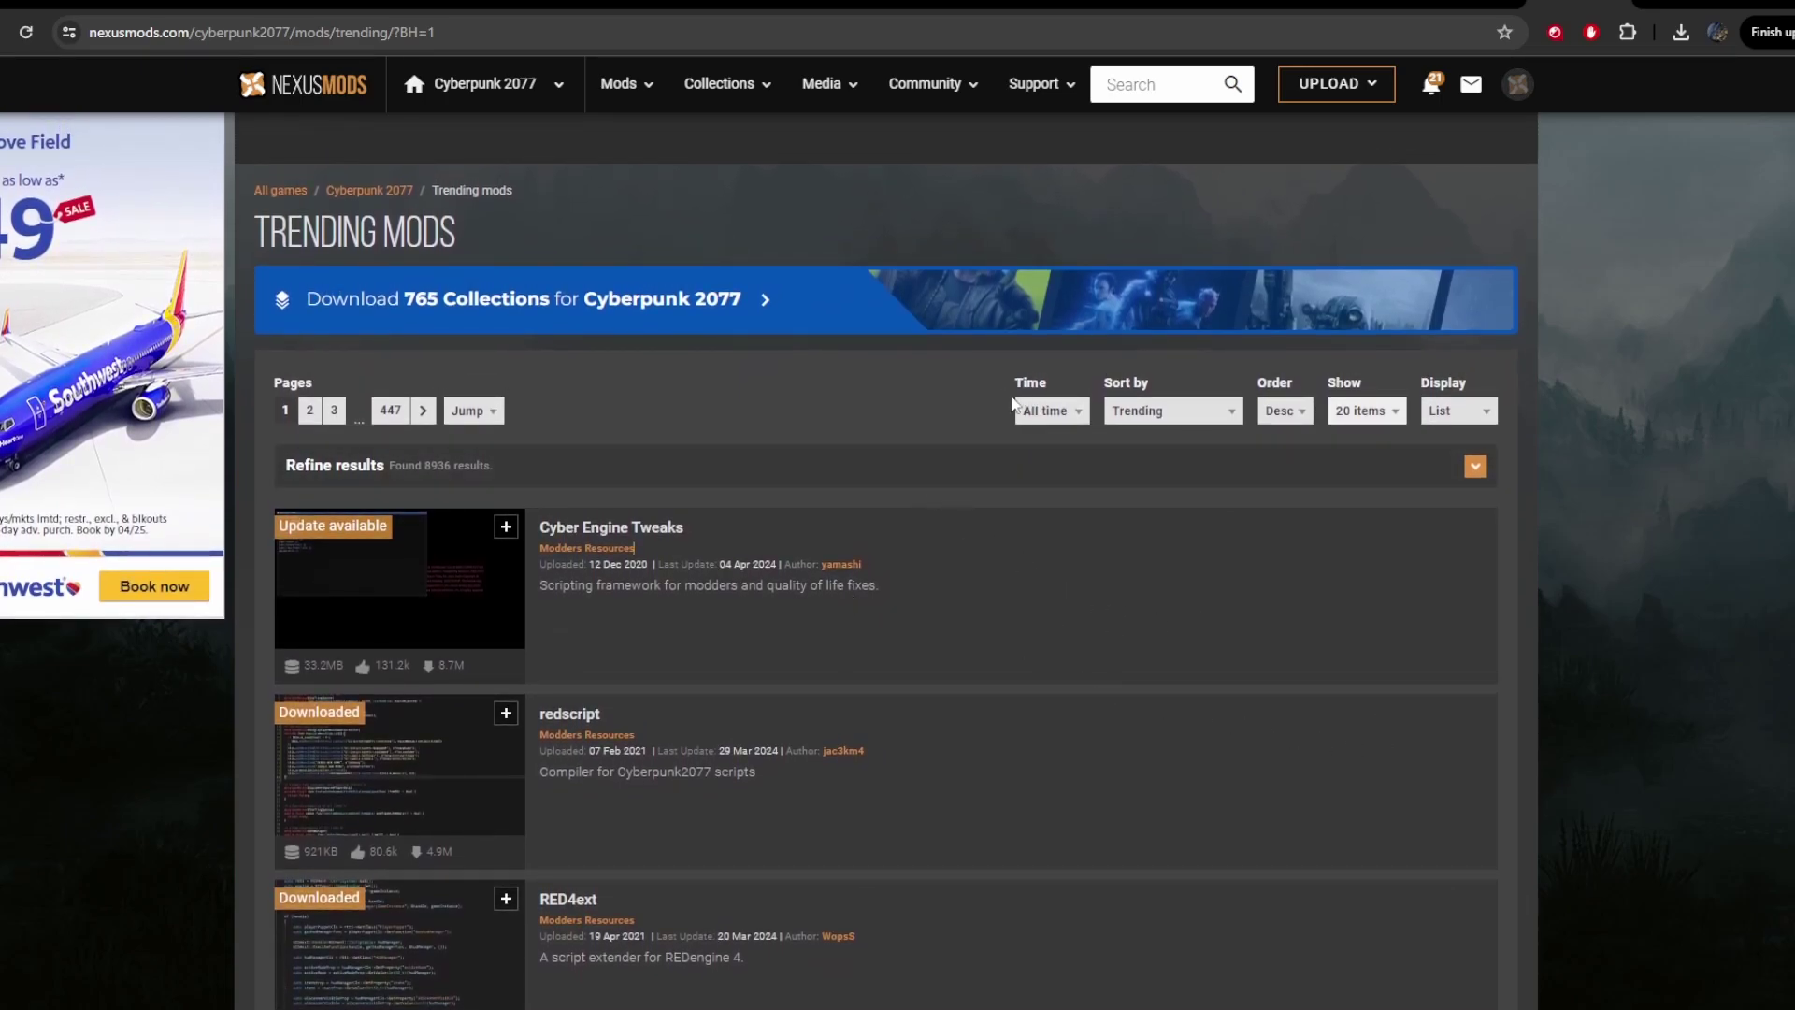
pyautogui.click(1080, 416)
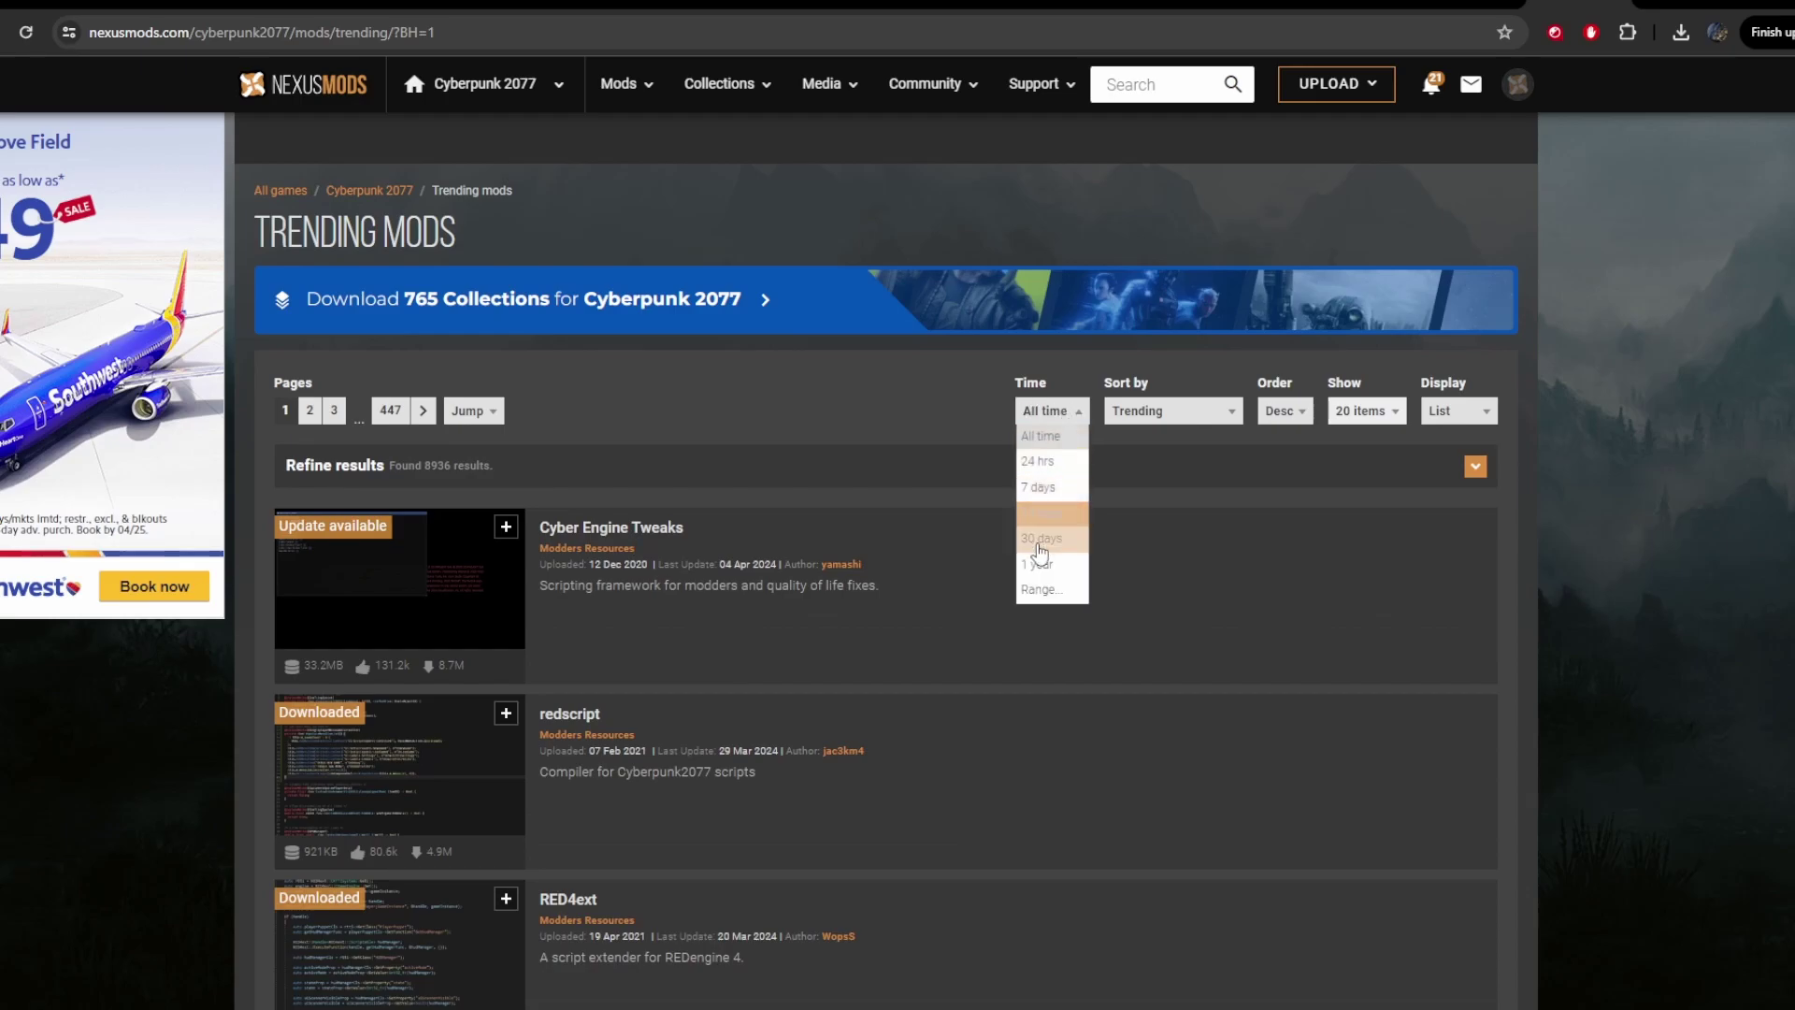
pyautogui.click(1041, 591)
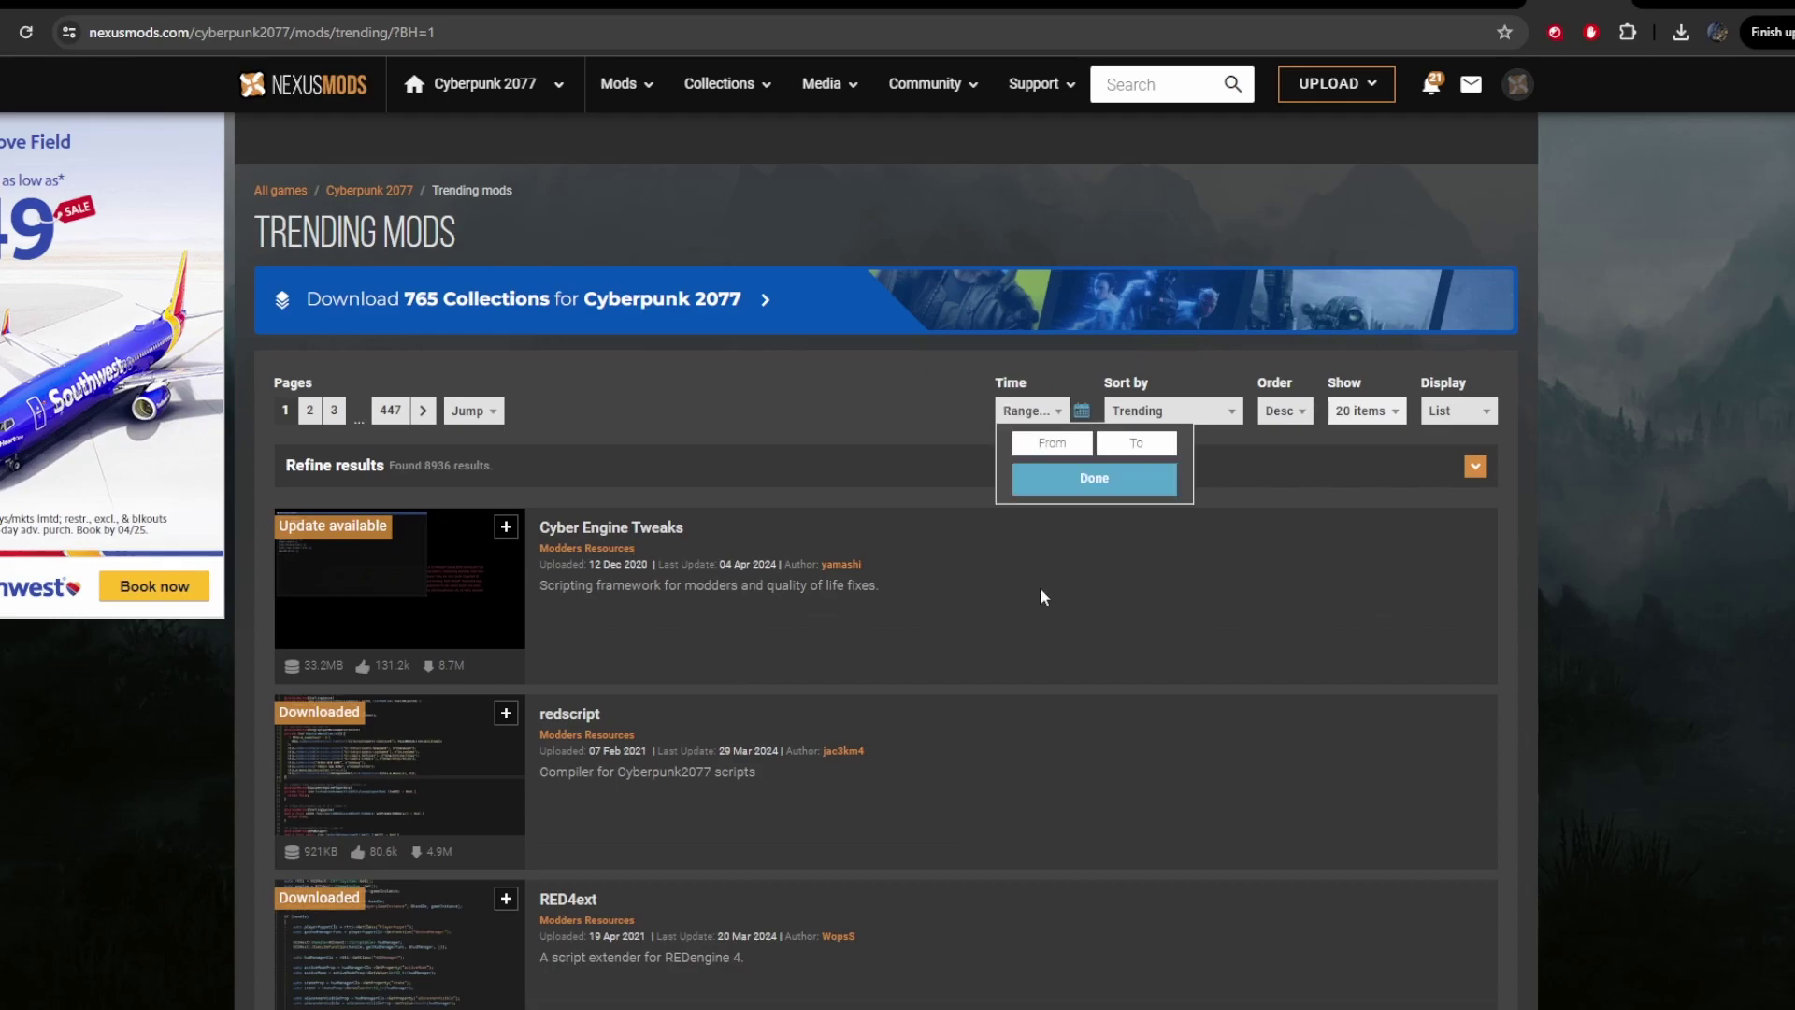
pyautogui.click(1050, 444)
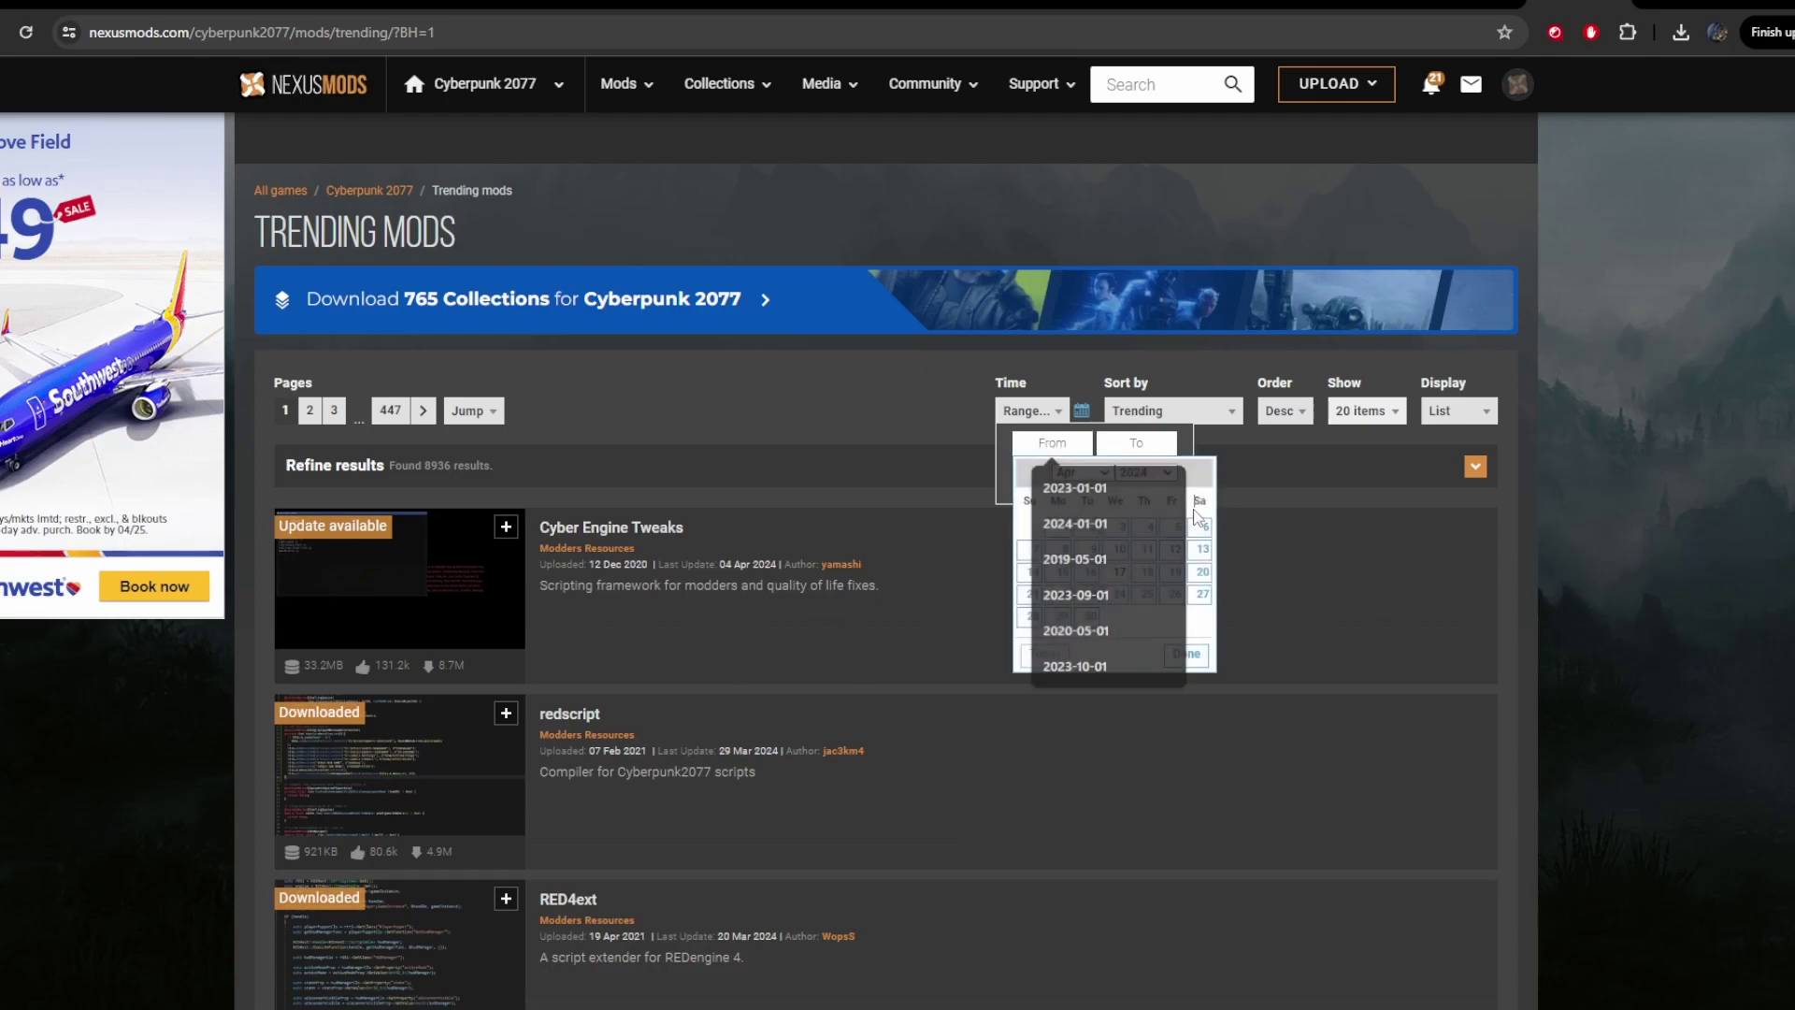
pyautogui.click(1107, 472)
pyautogui.click(1076, 488)
pyautogui.click(1064, 526)
pyautogui.click(1135, 443)
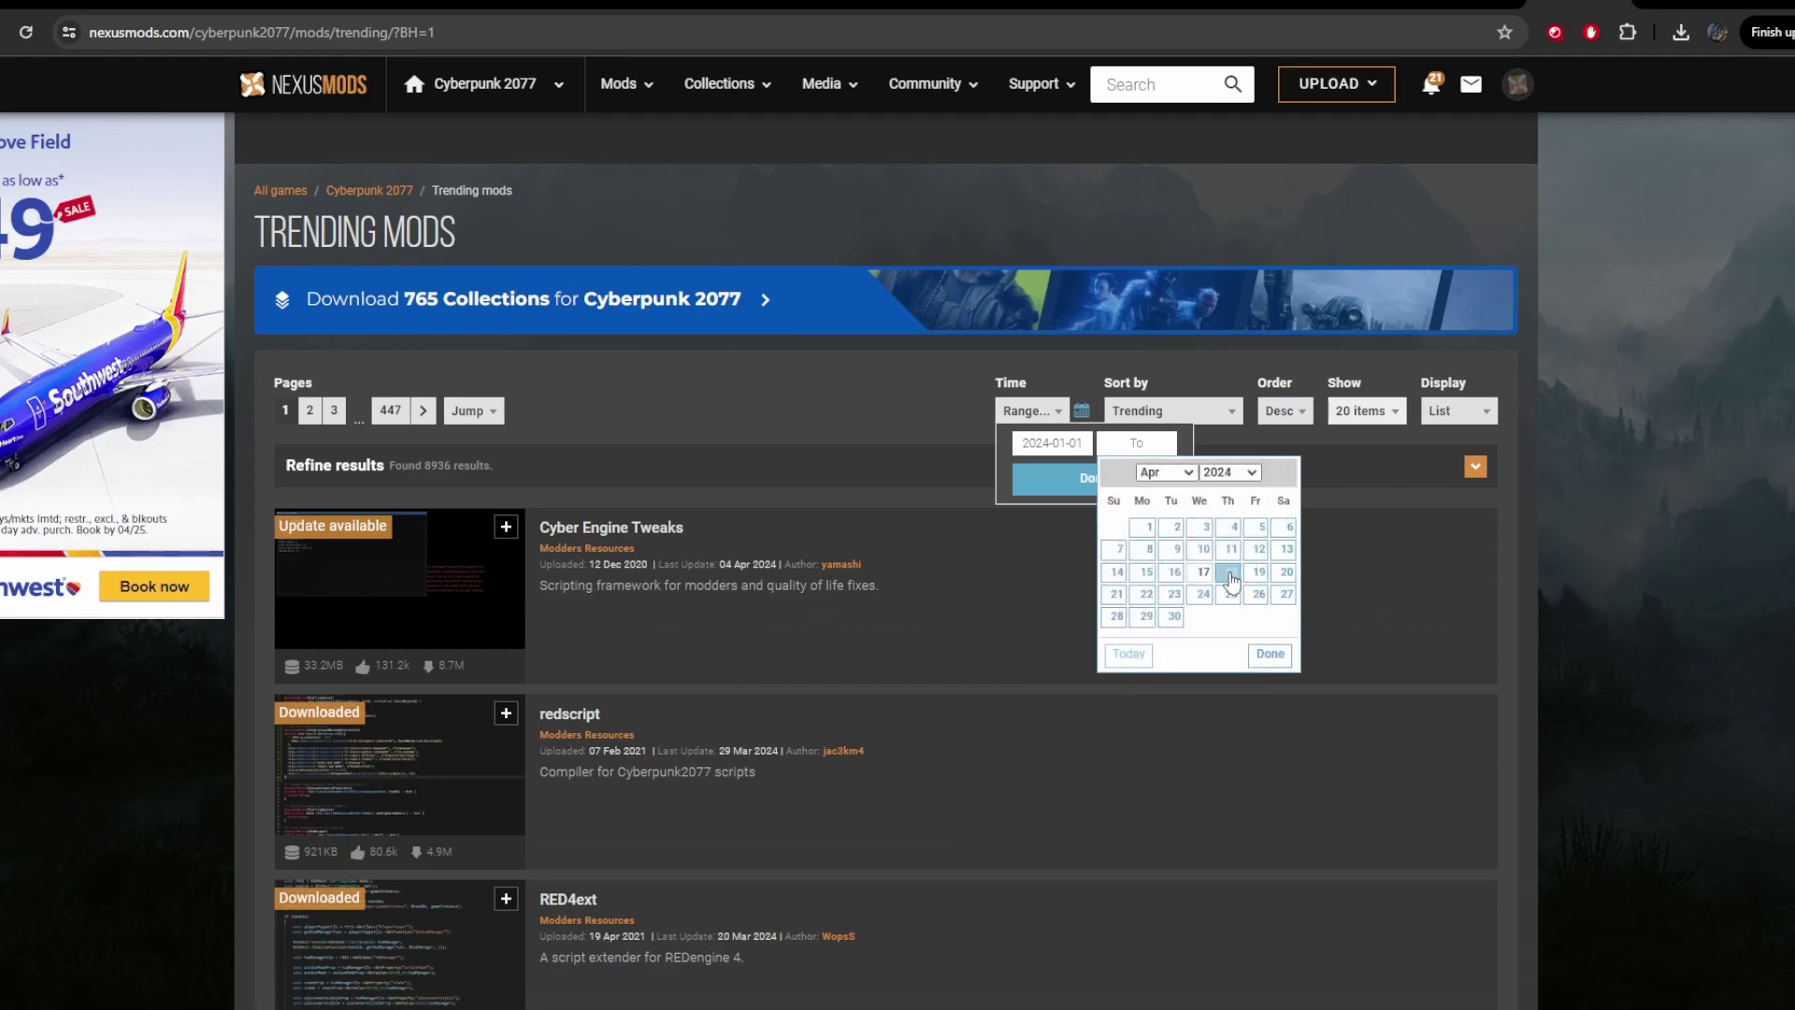
pyautogui.click(1208, 574)
pyautogui.click(1122, 482)
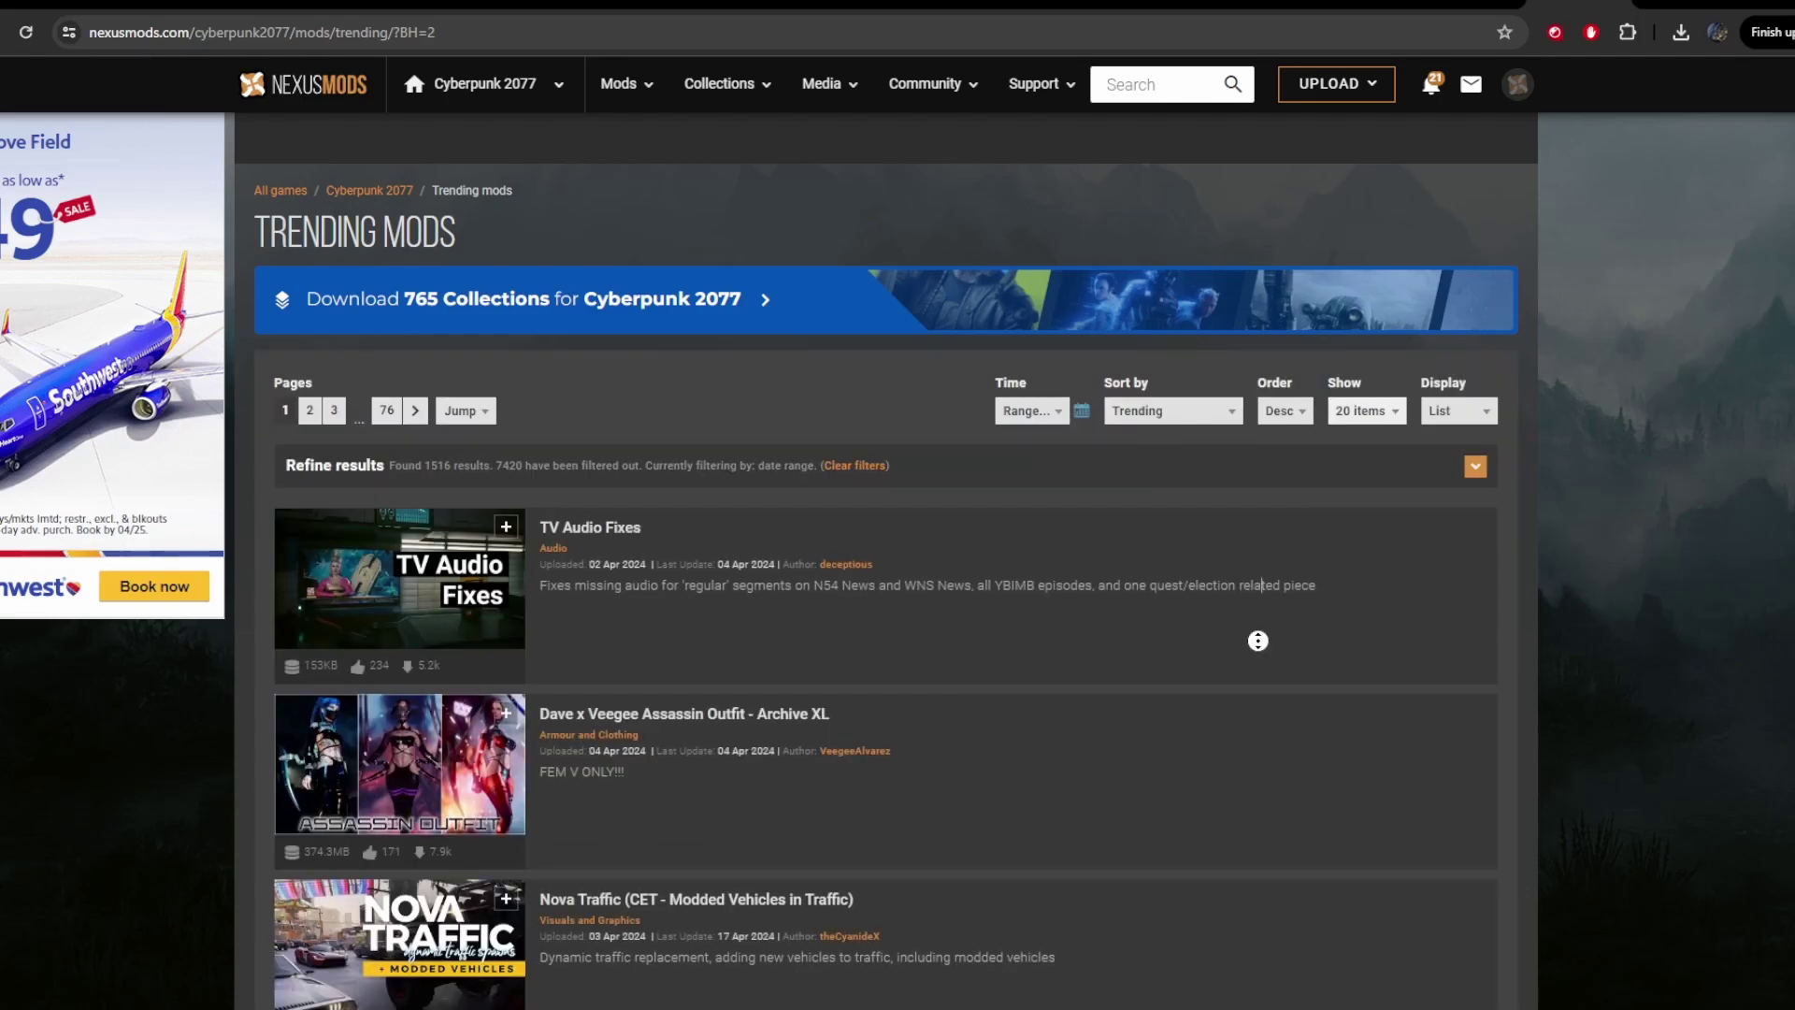
# - Look through the trending mods in the custom date range, from TV Audio Fixes down to Peachu Atelier Store
pyautogui.scroll(-3, 1257, 640)
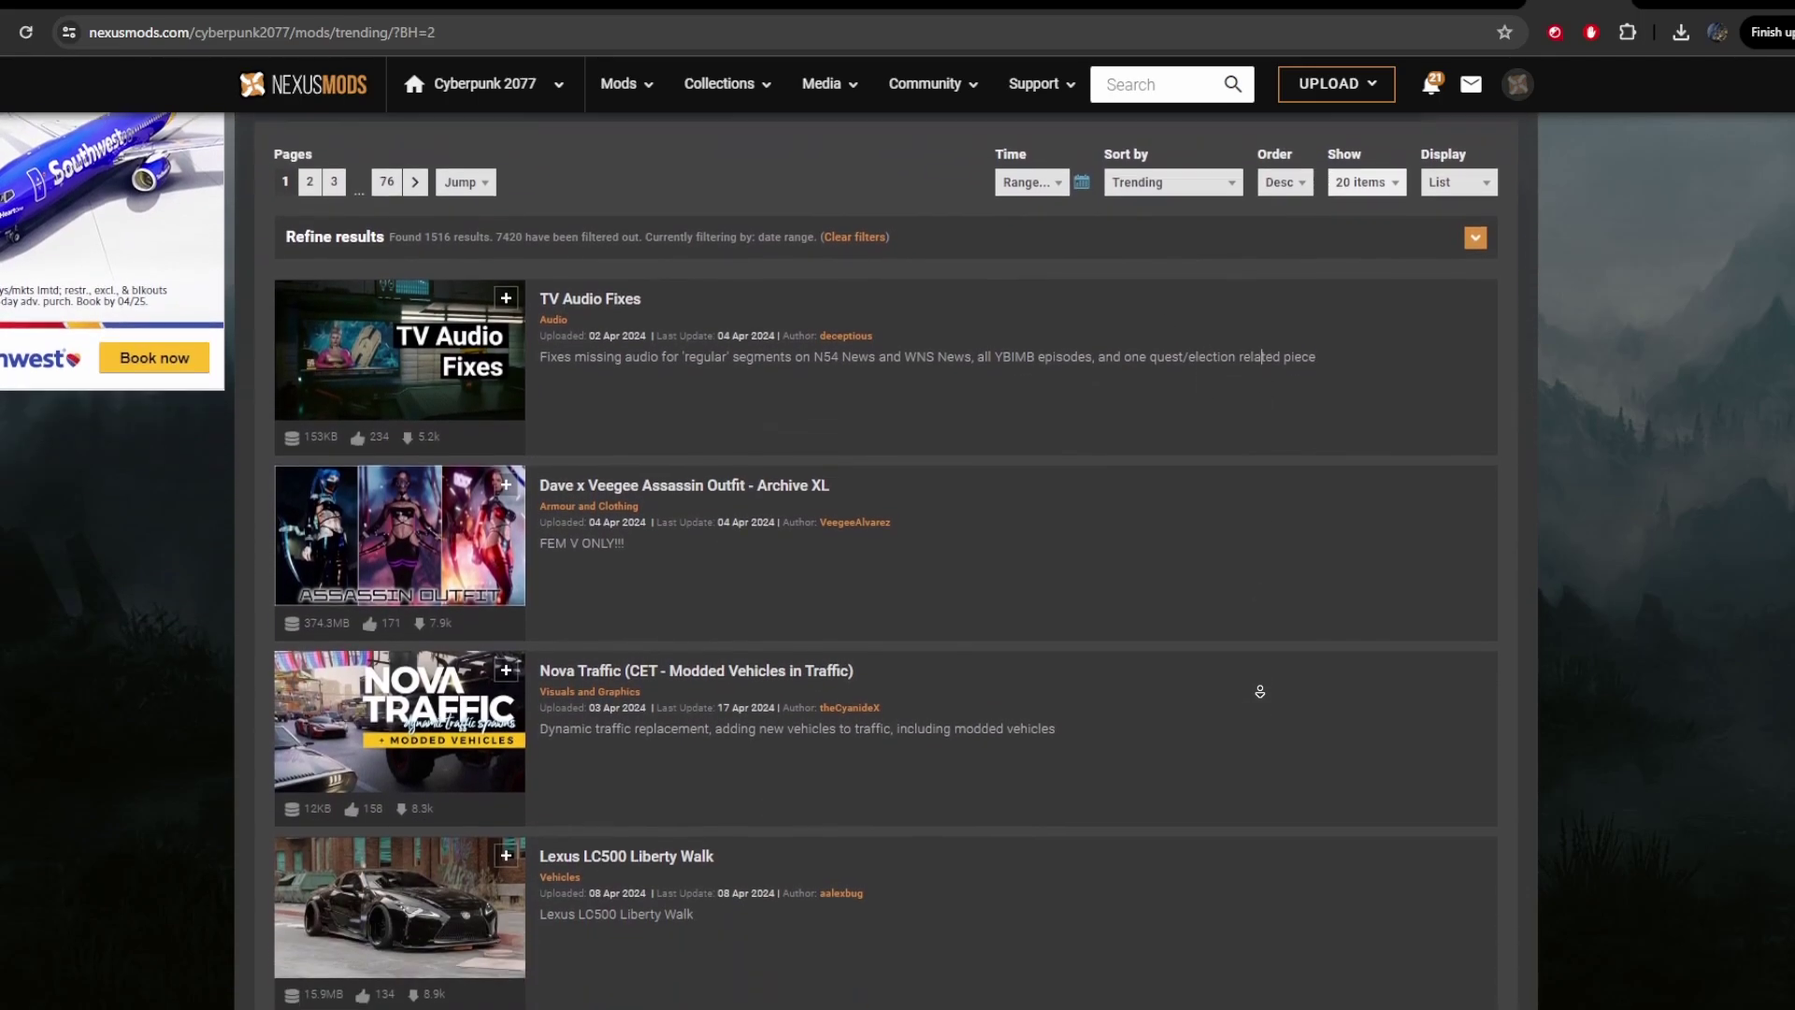
pyautogui.scroll(-4, 1259, 691)
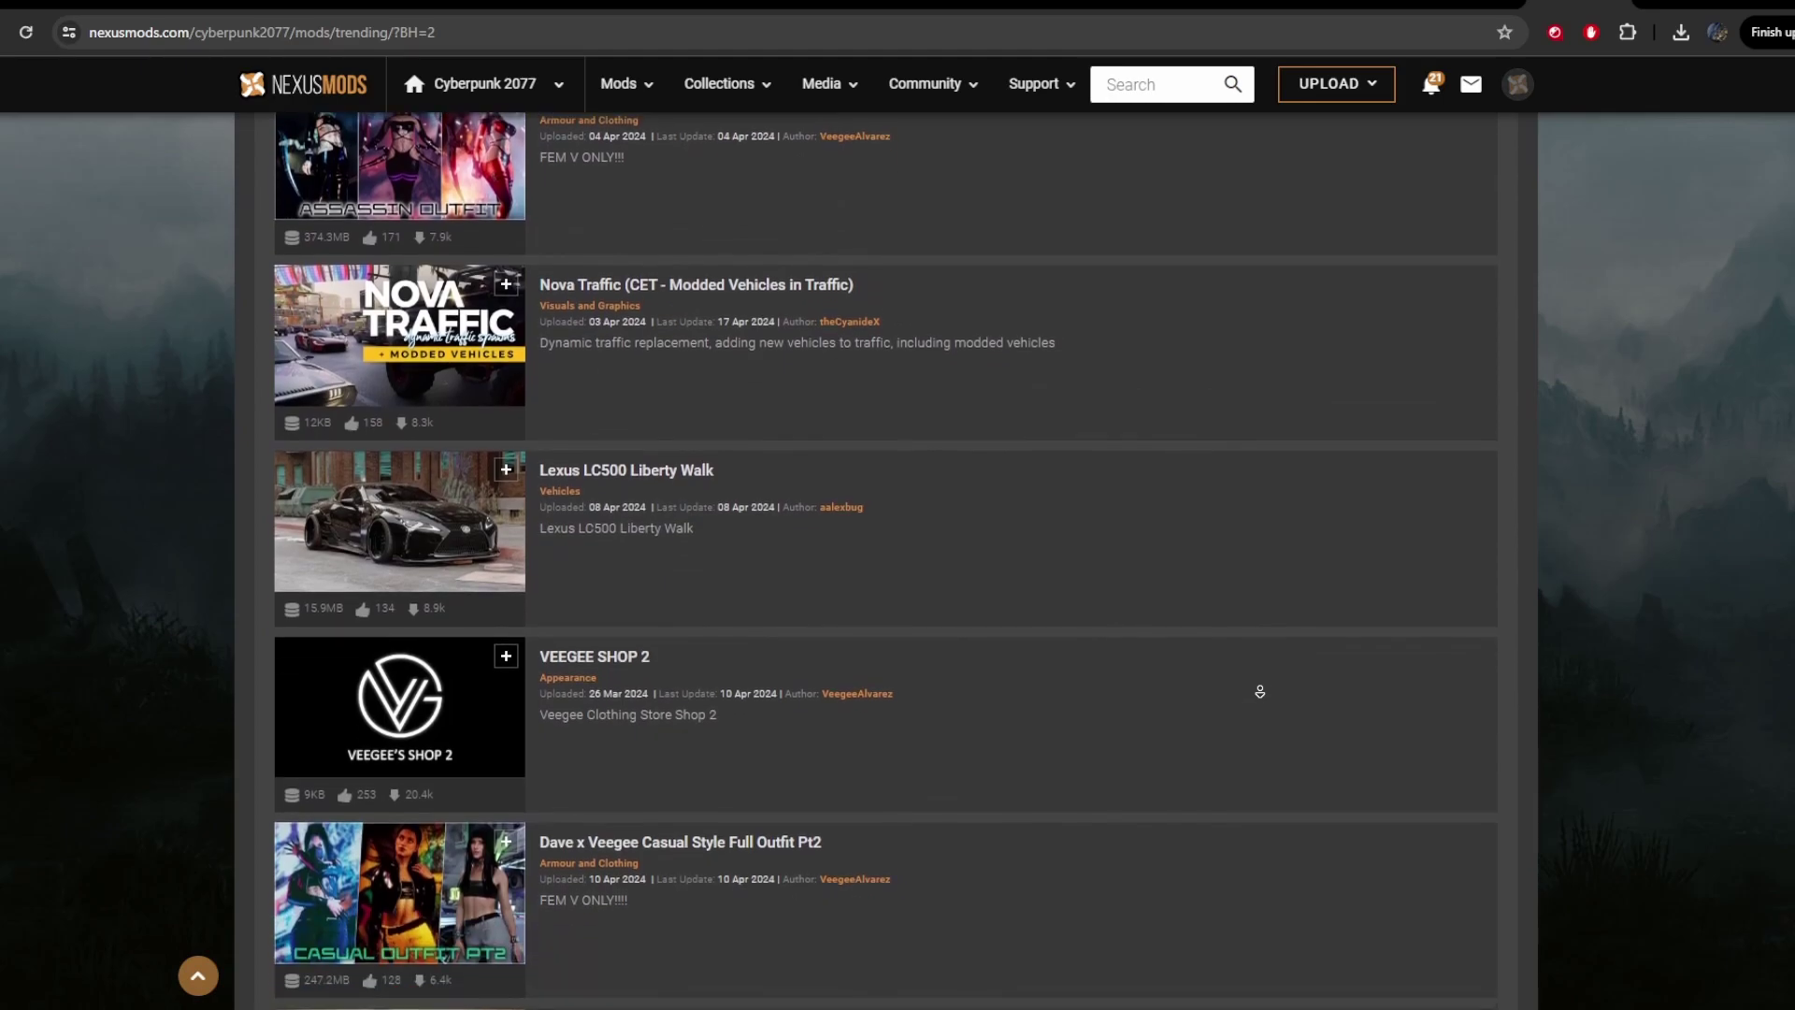
pyautogui.scroll(-4, 1260, 691)
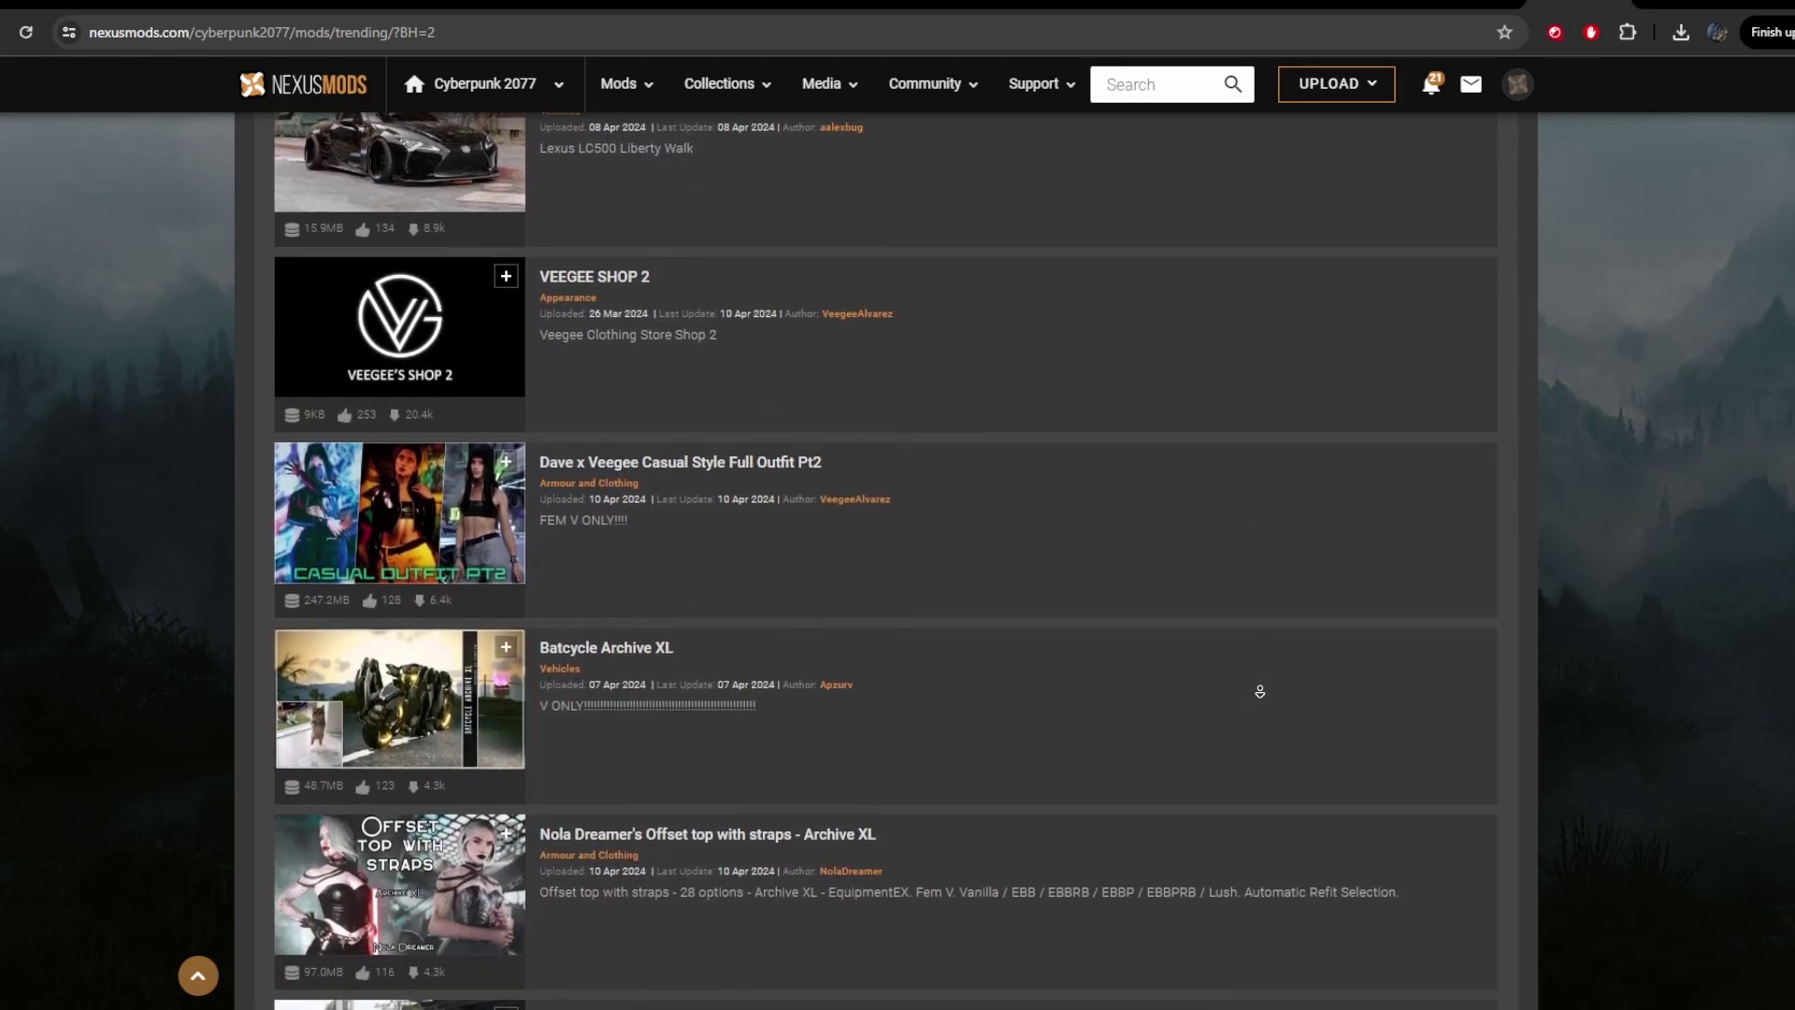
pyautogui.scroll(-4, 1259, 691)
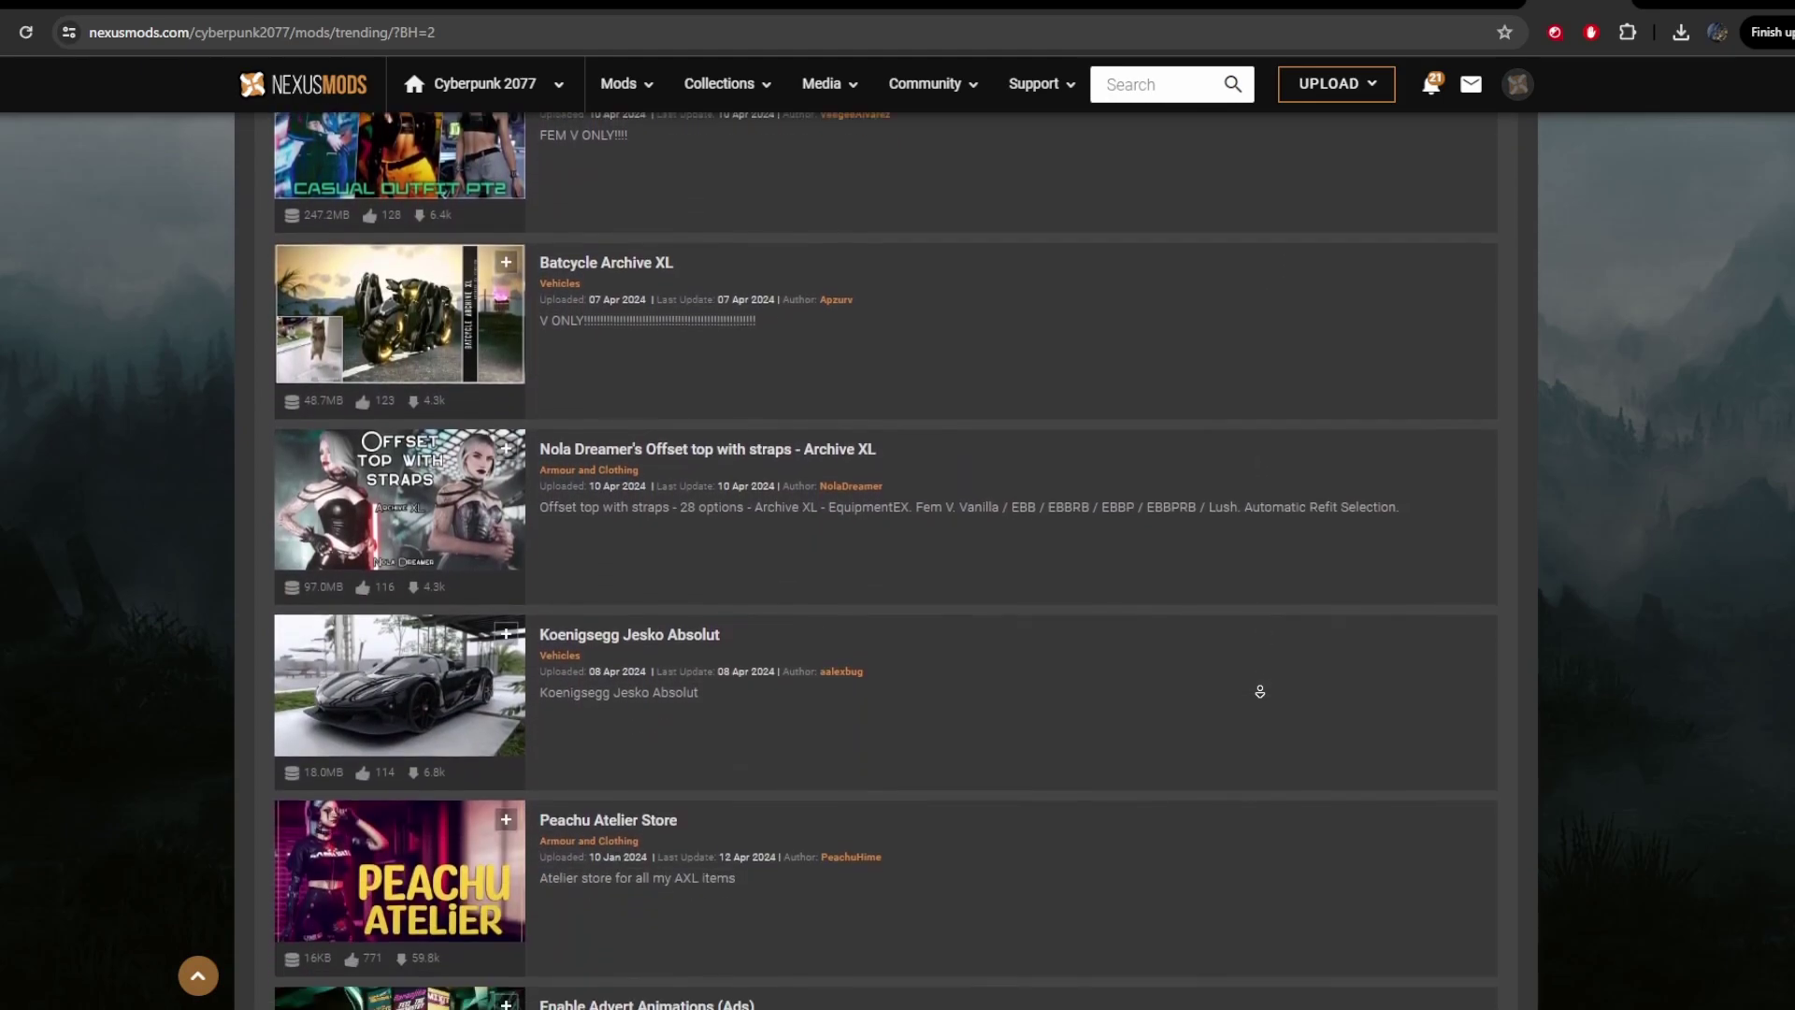
pyautogui.scroll(-4, 1260, 691)
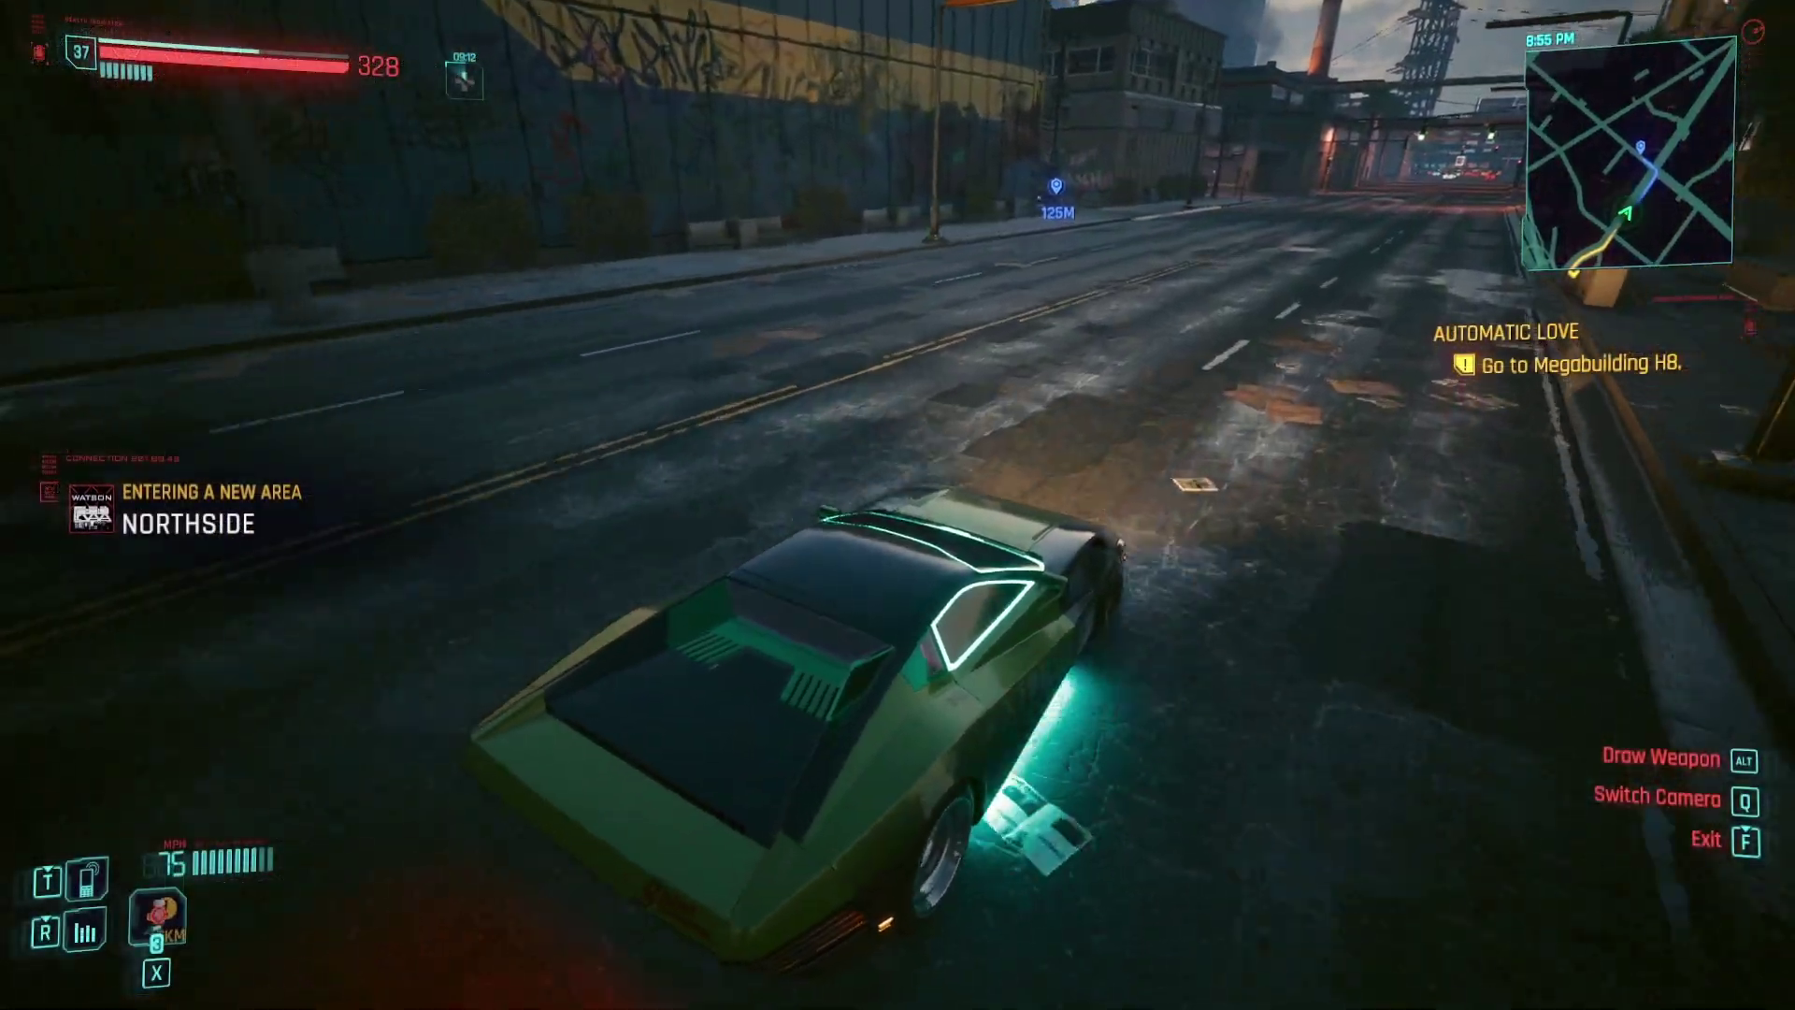
pyautogui.press('w')
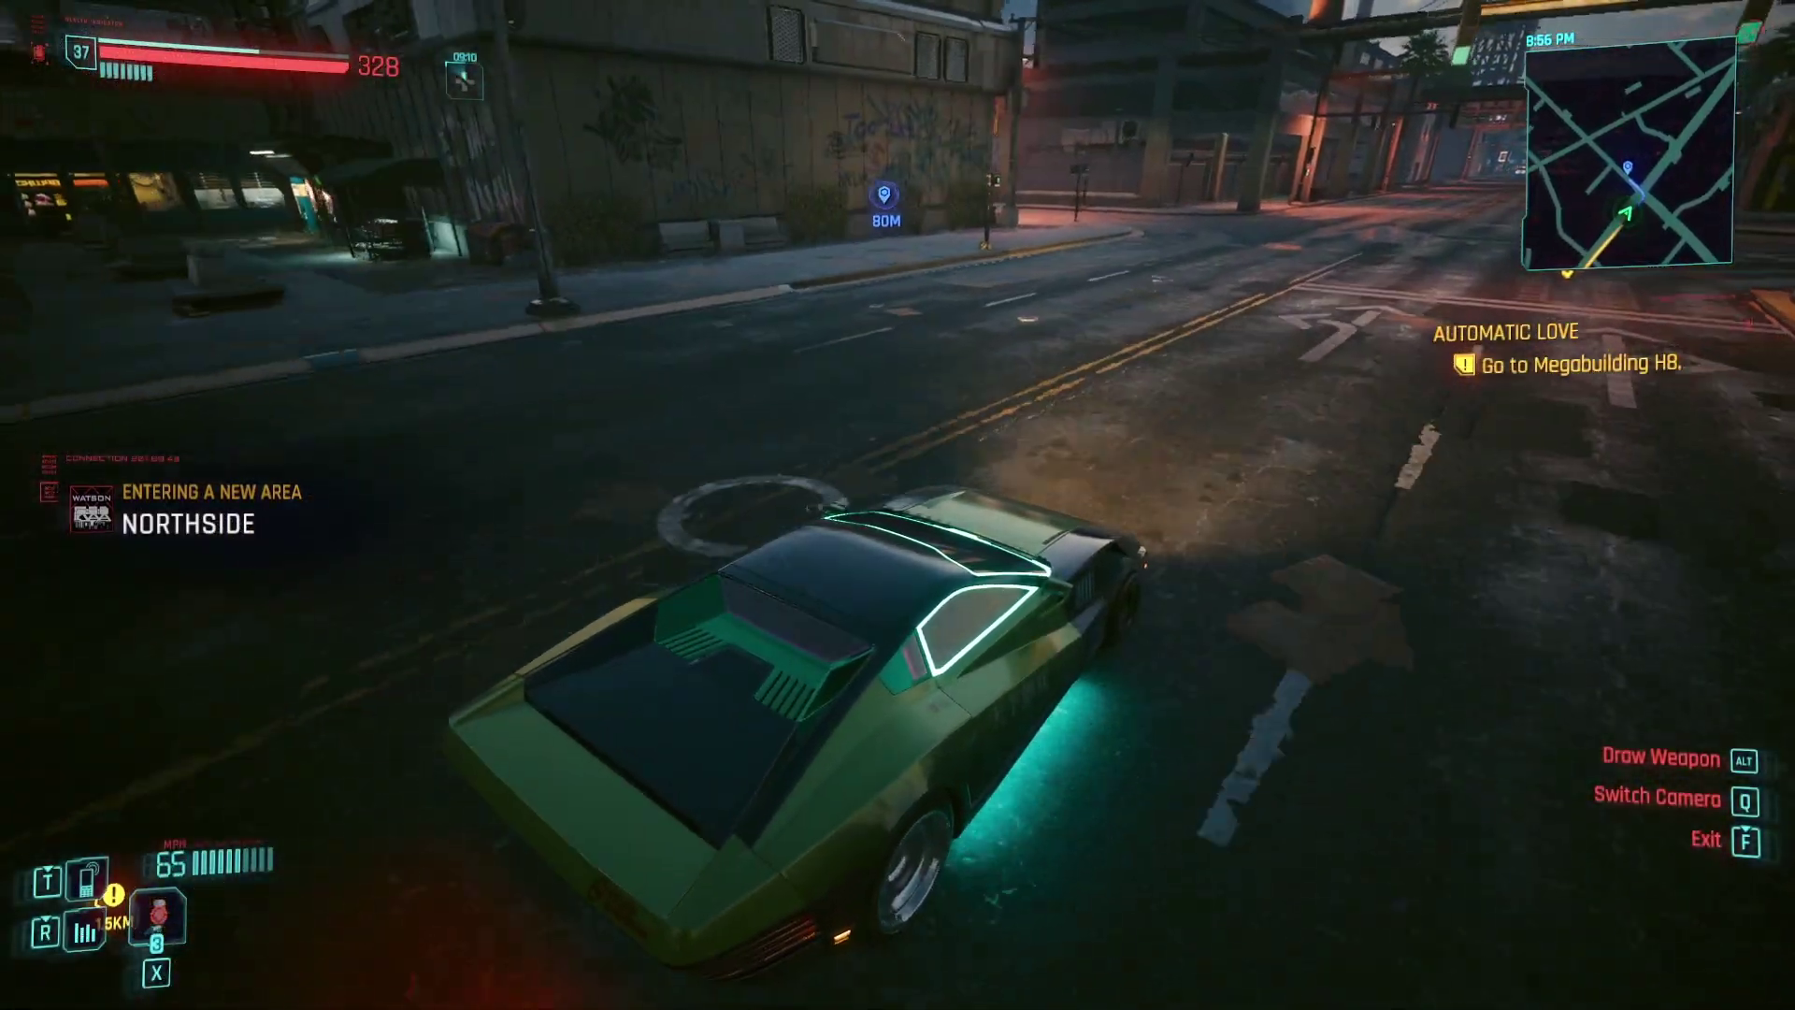
pyautogui.press('d')
pyautogui.press('a')
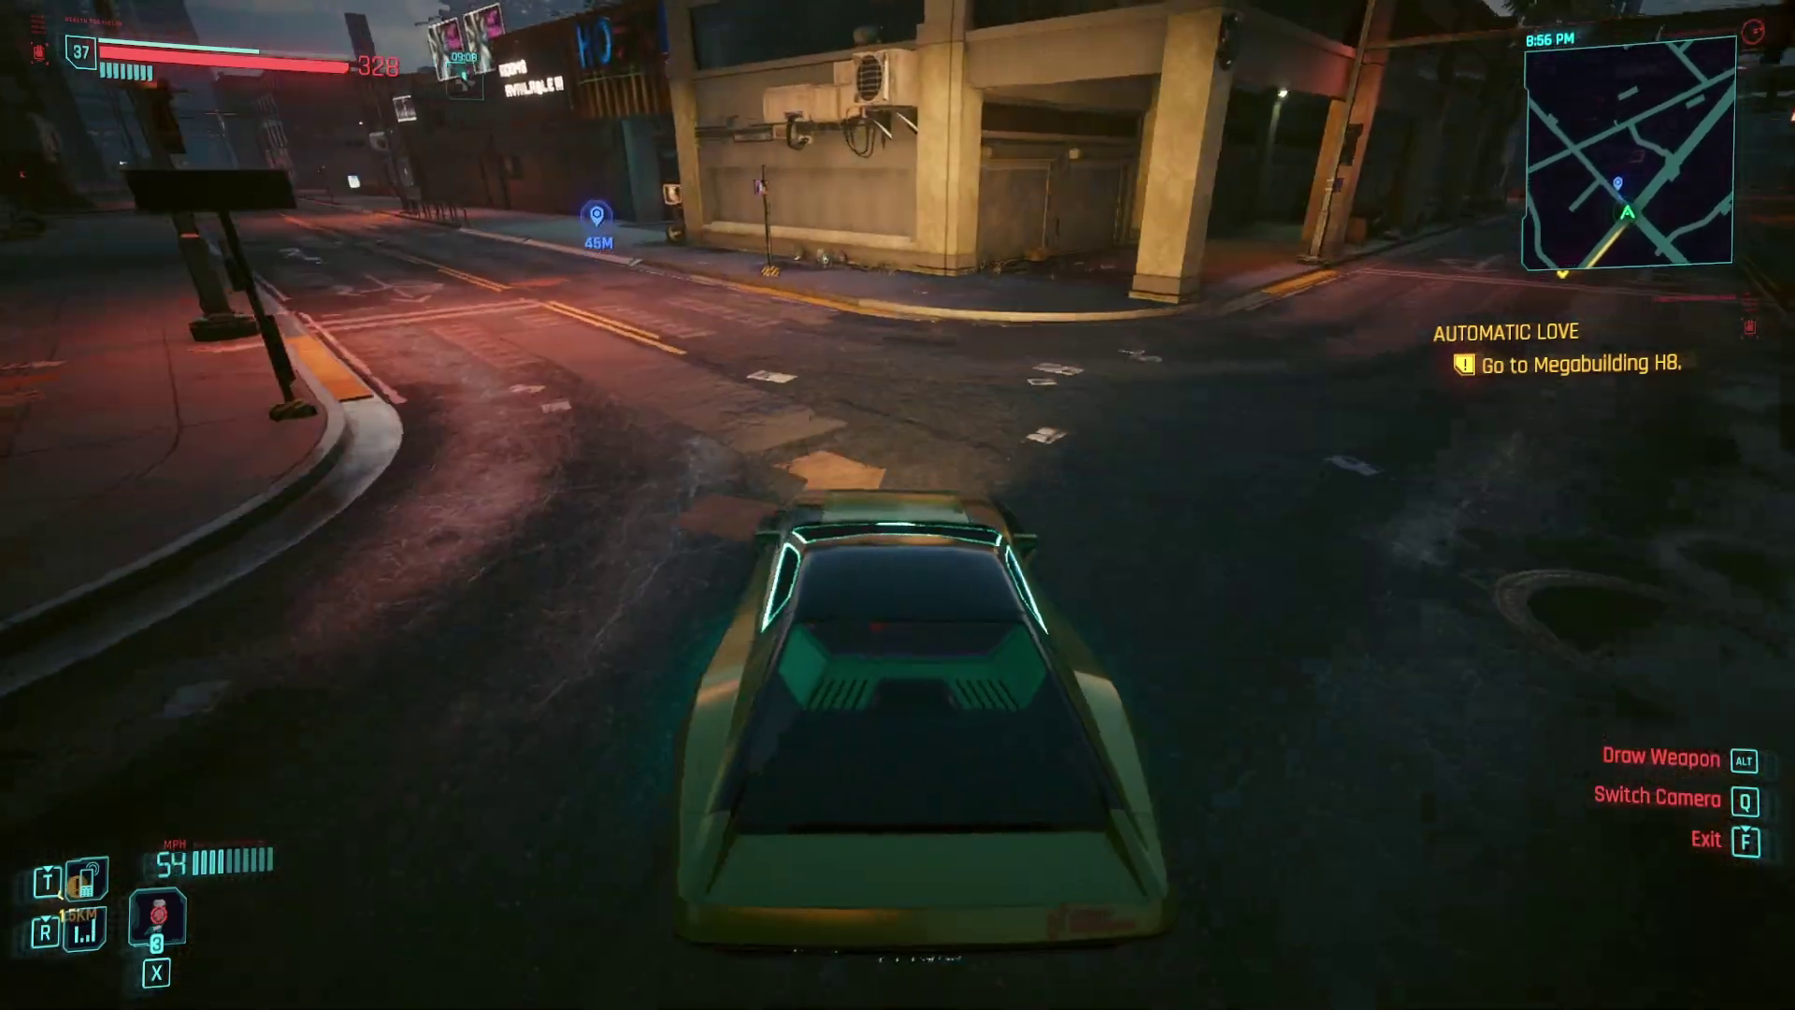
pyautogui.press('d')
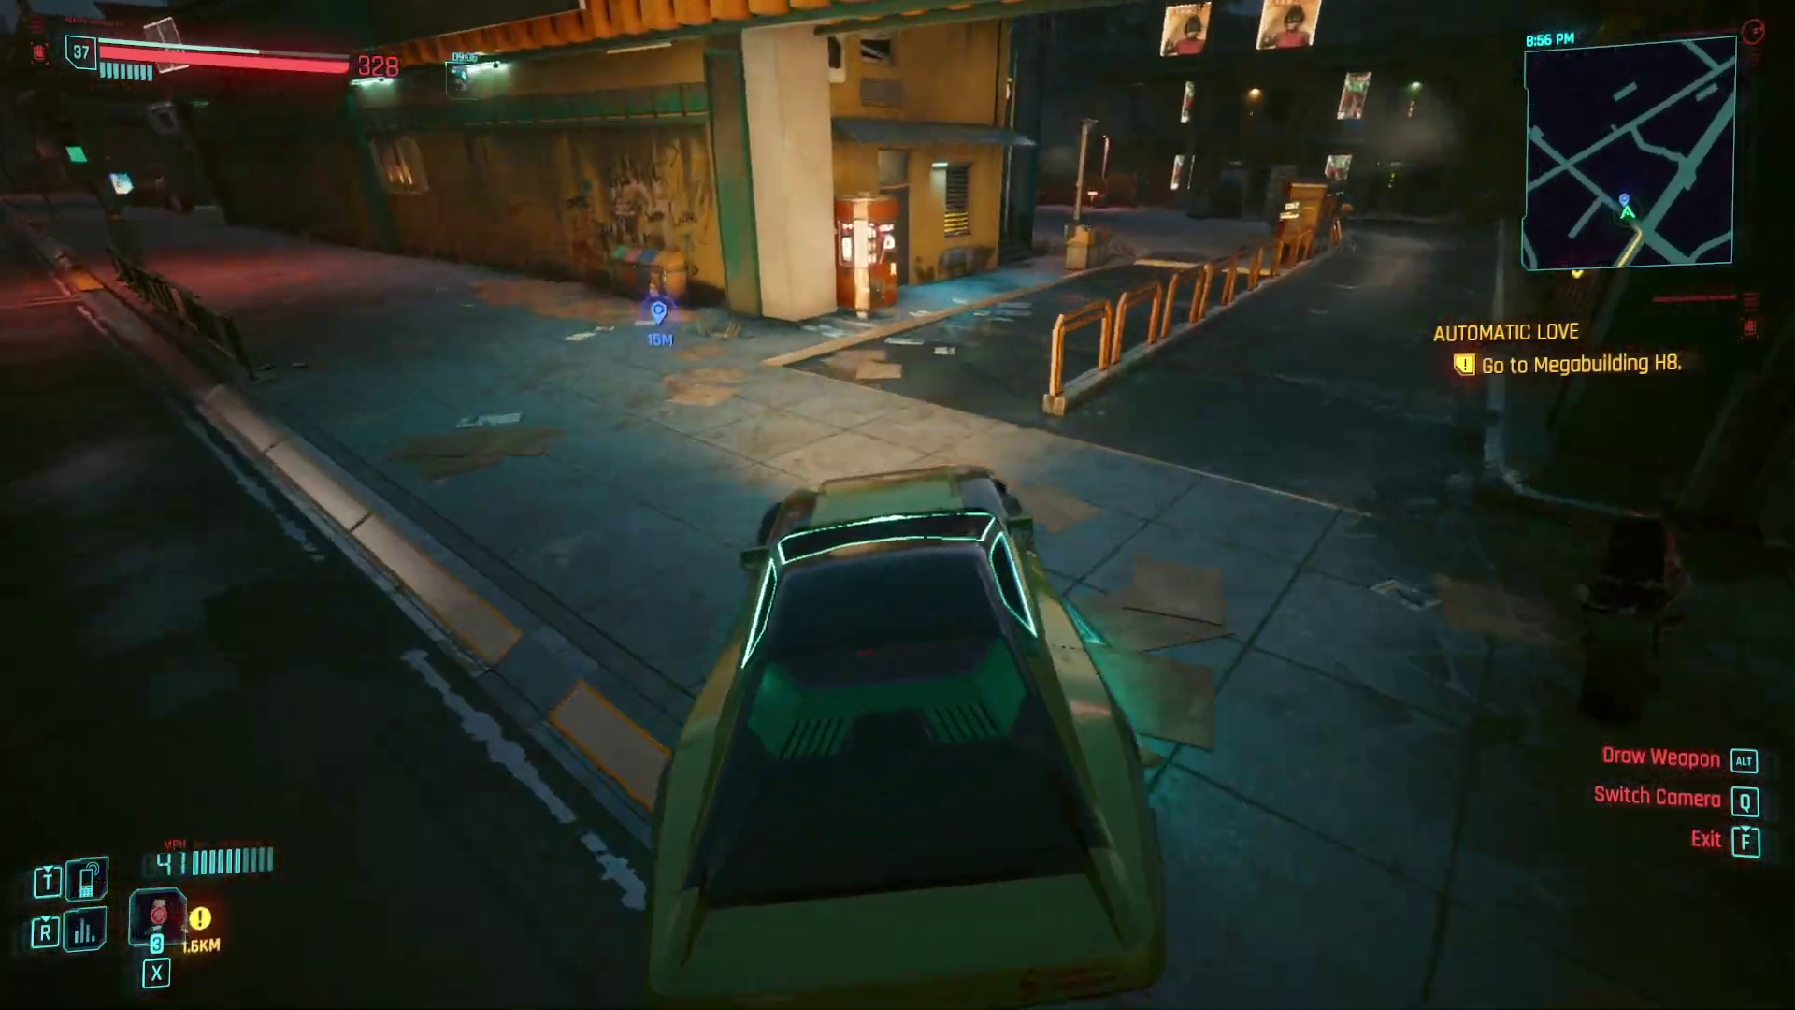
pyautogui.press('a')
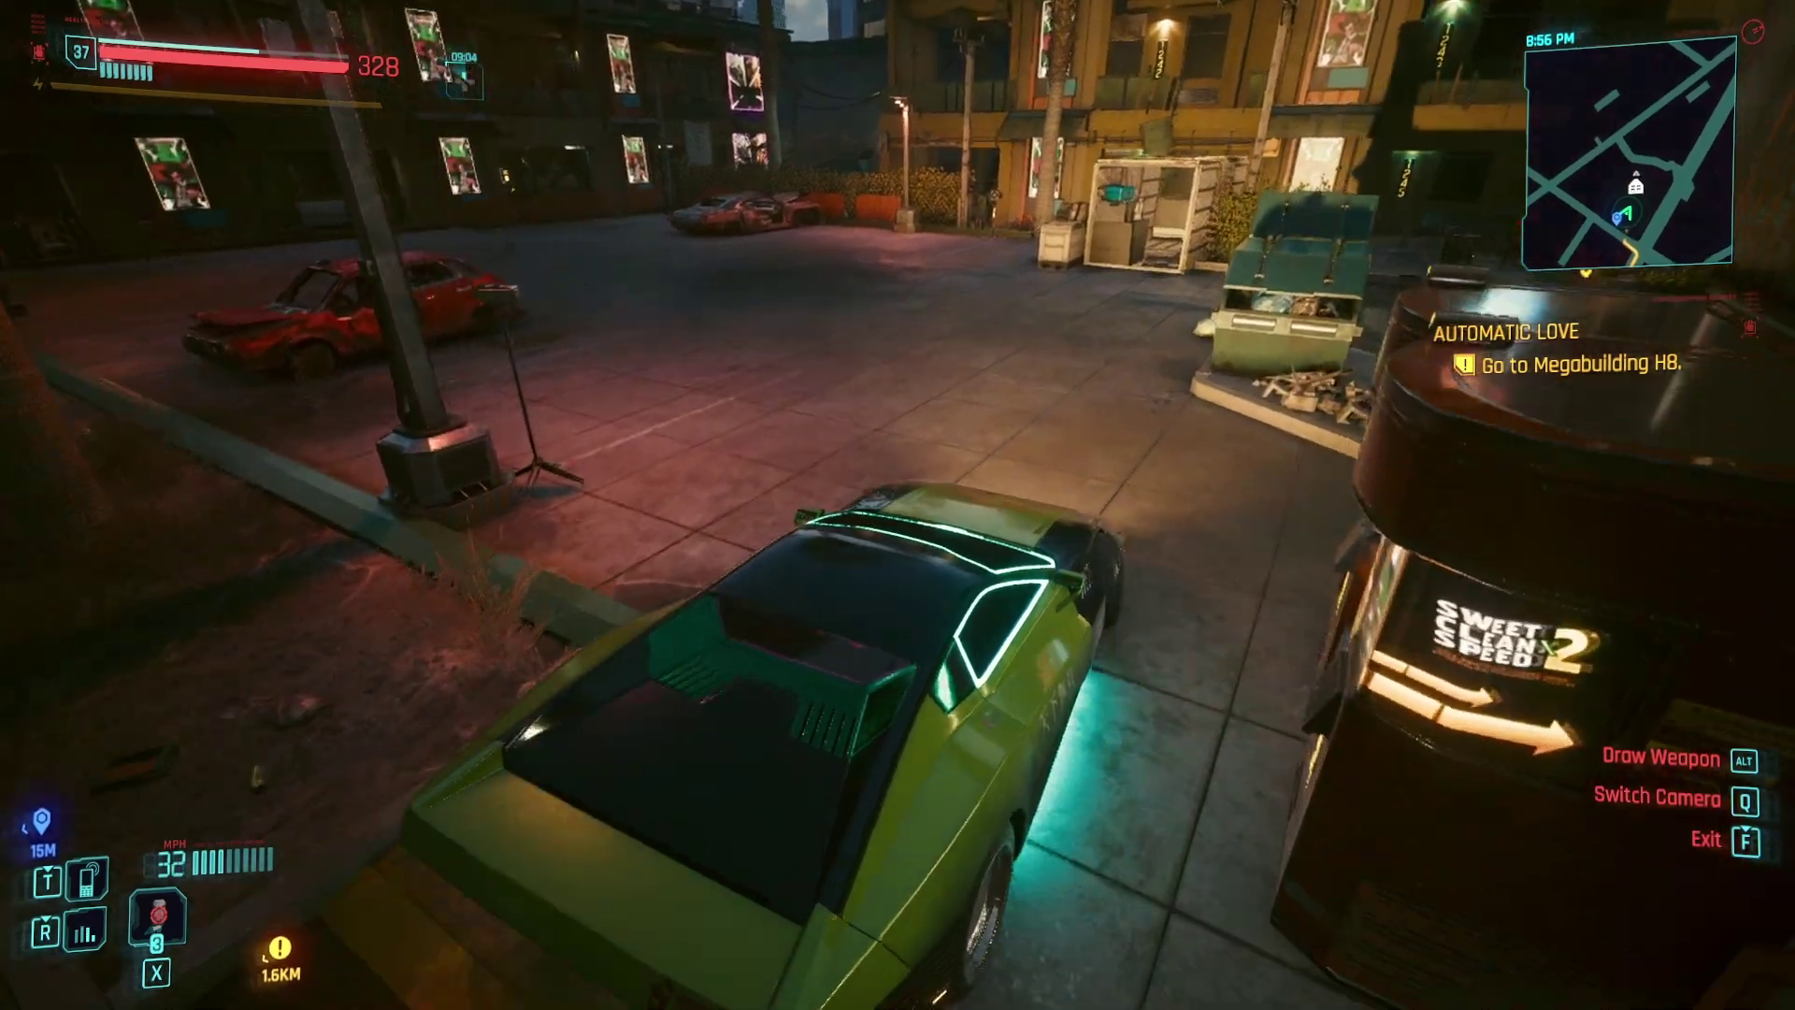
pyautogui.press('d')
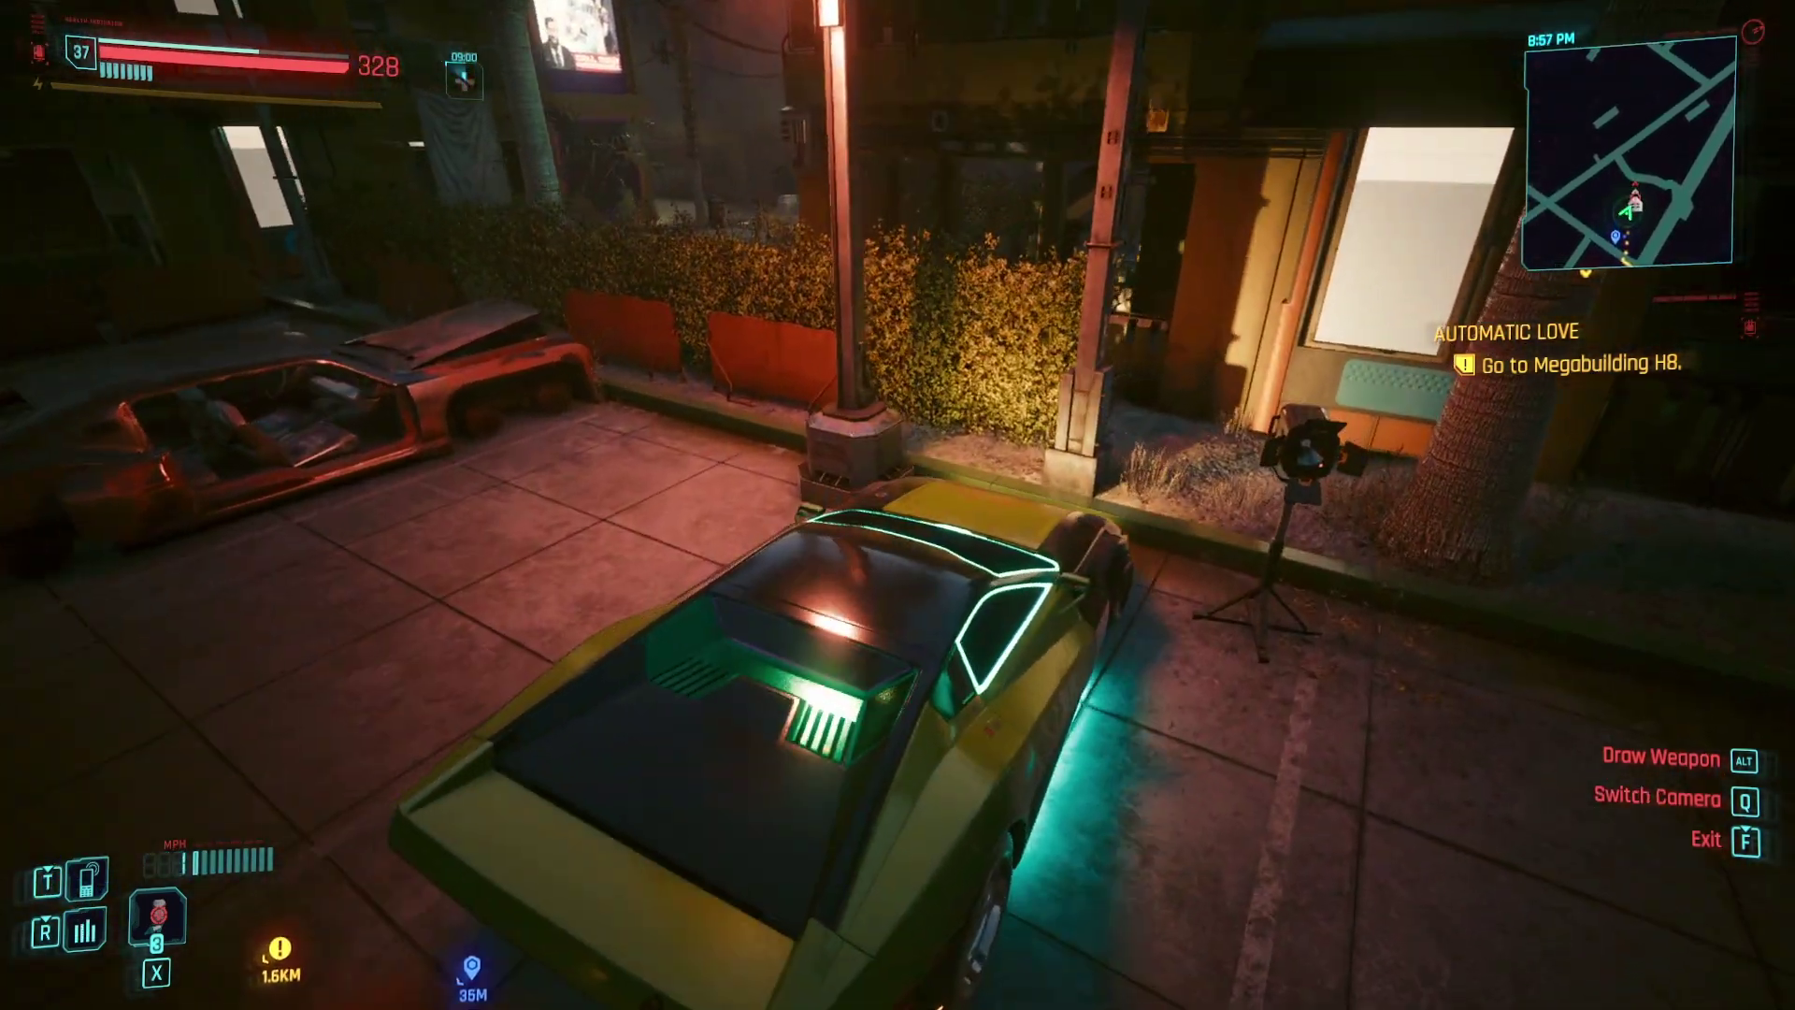
pyautogui.press('f')
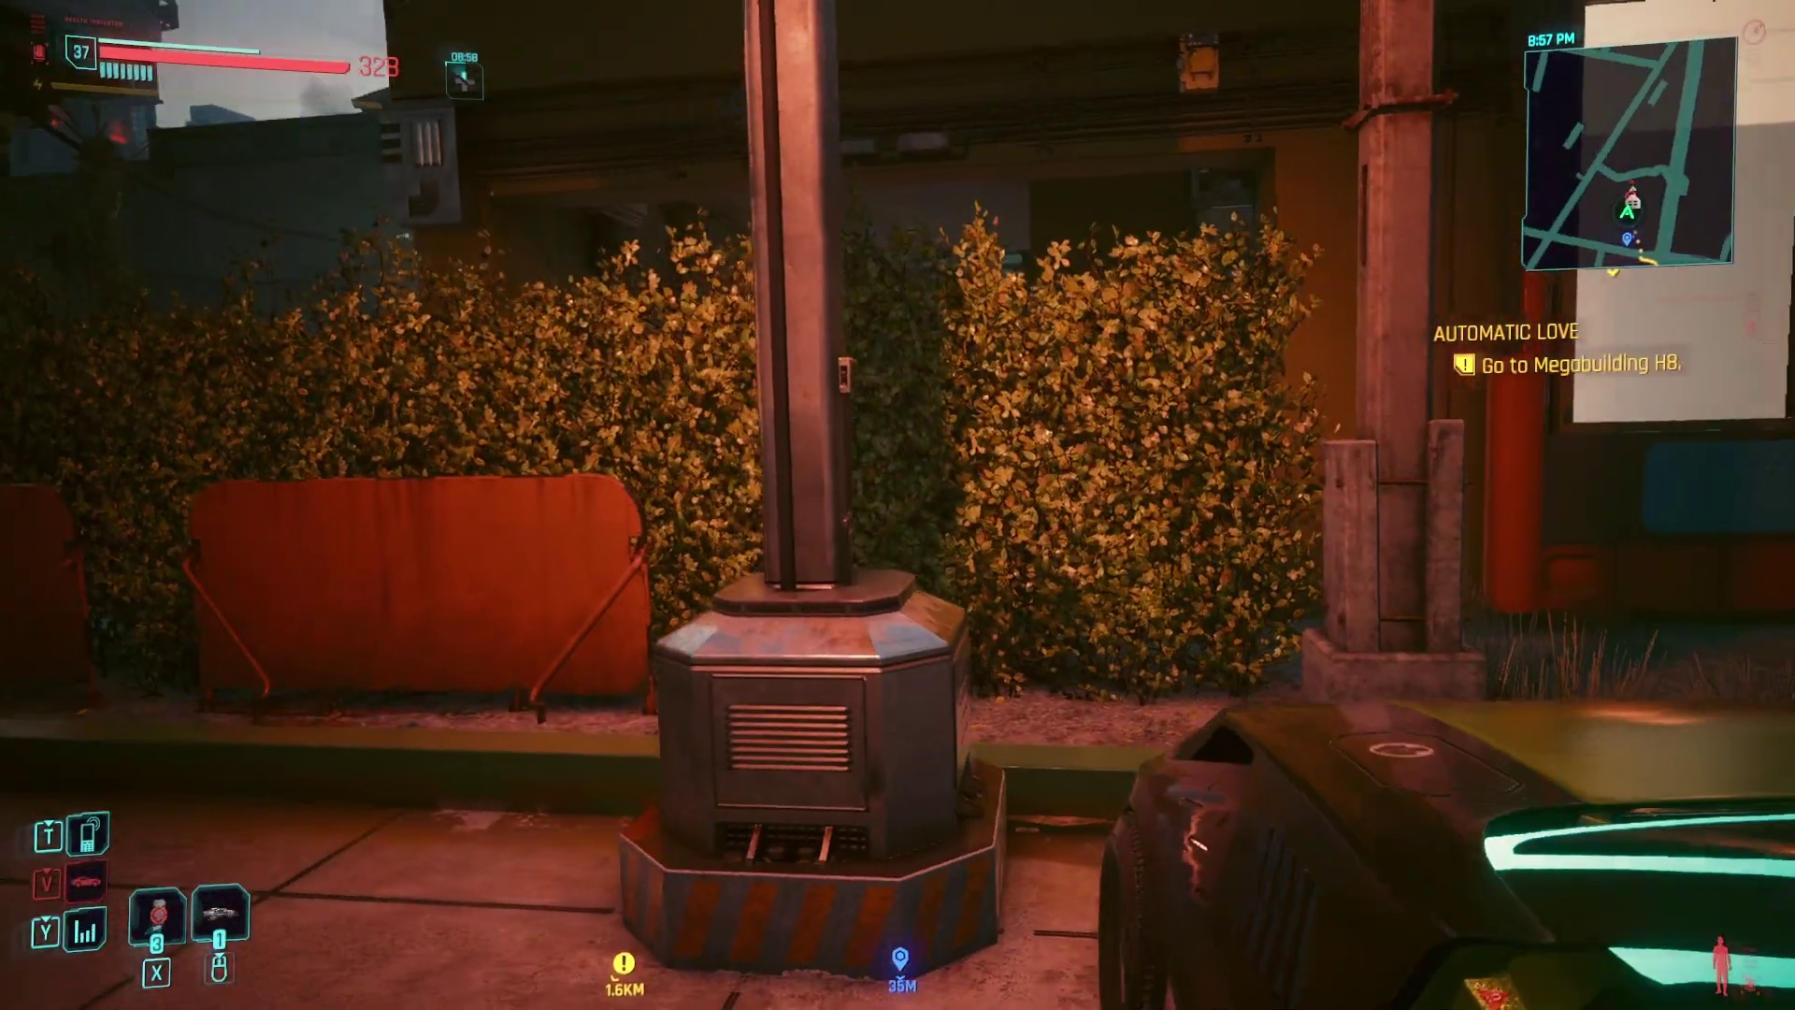
pyautogui.press('w')
pyautogui.press('w')
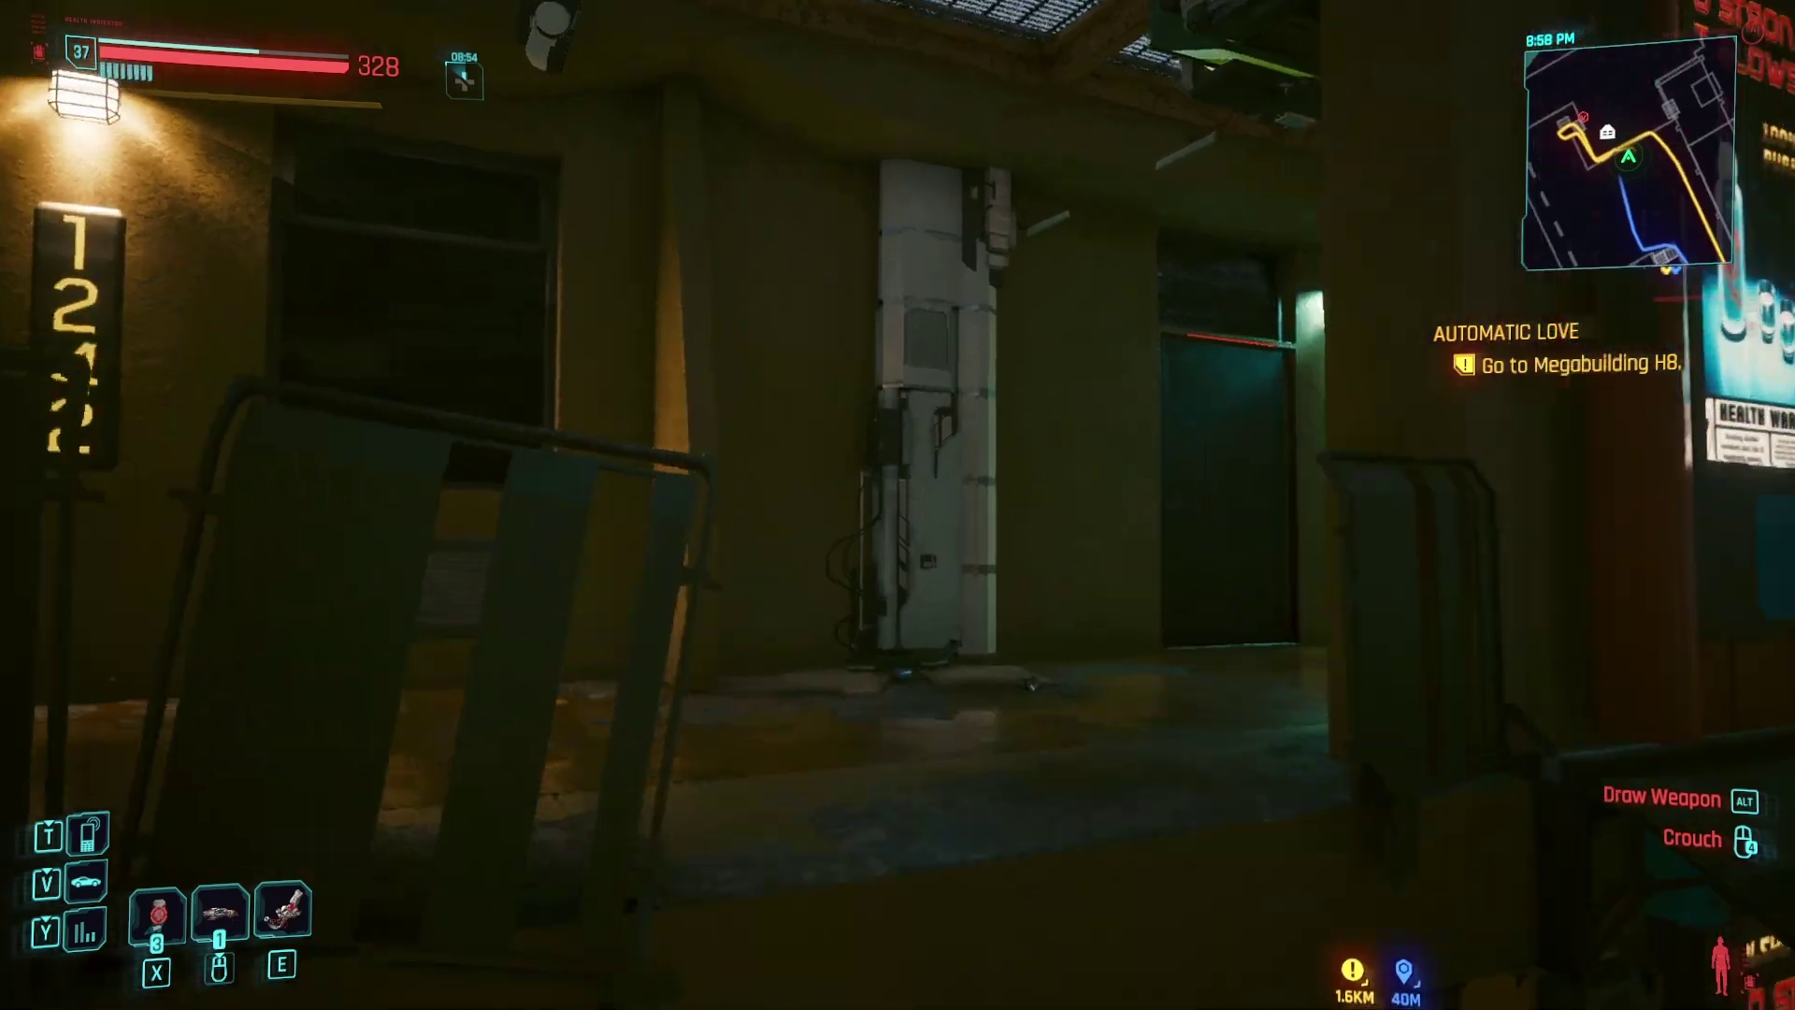
pyautogui.press('w')
pyautogui.press('f')
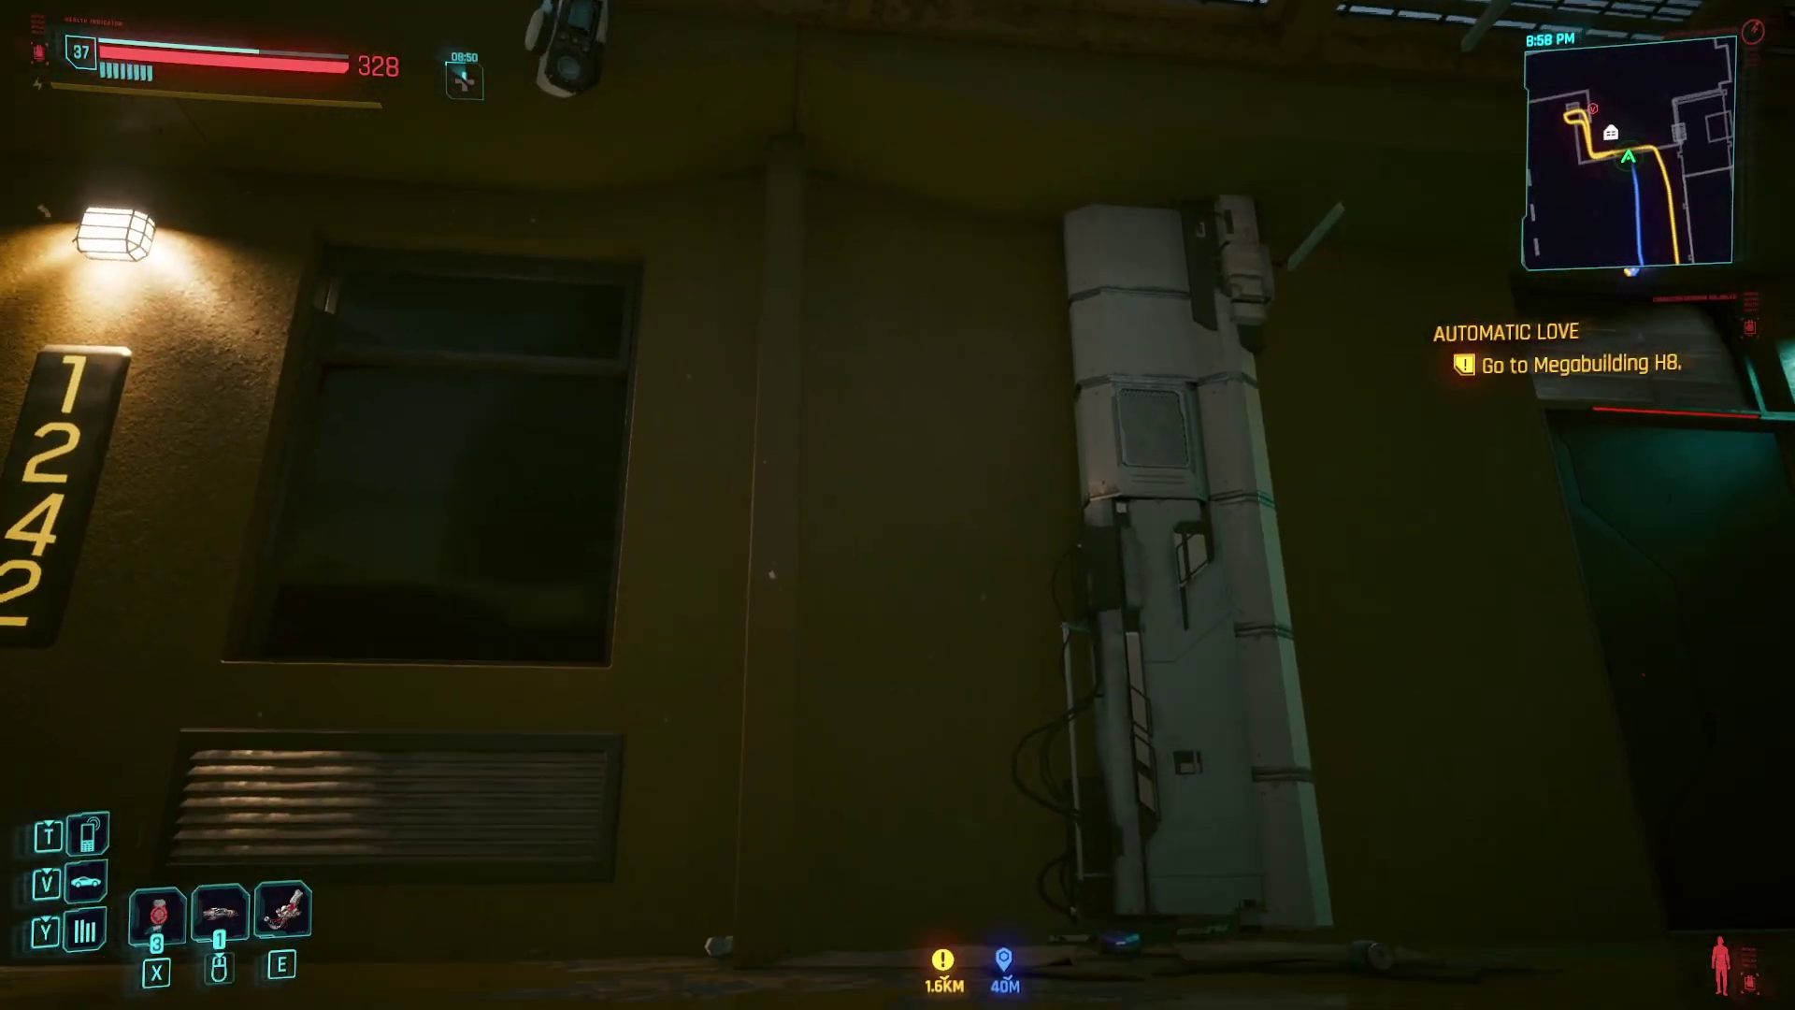
pyautogui.press('w')
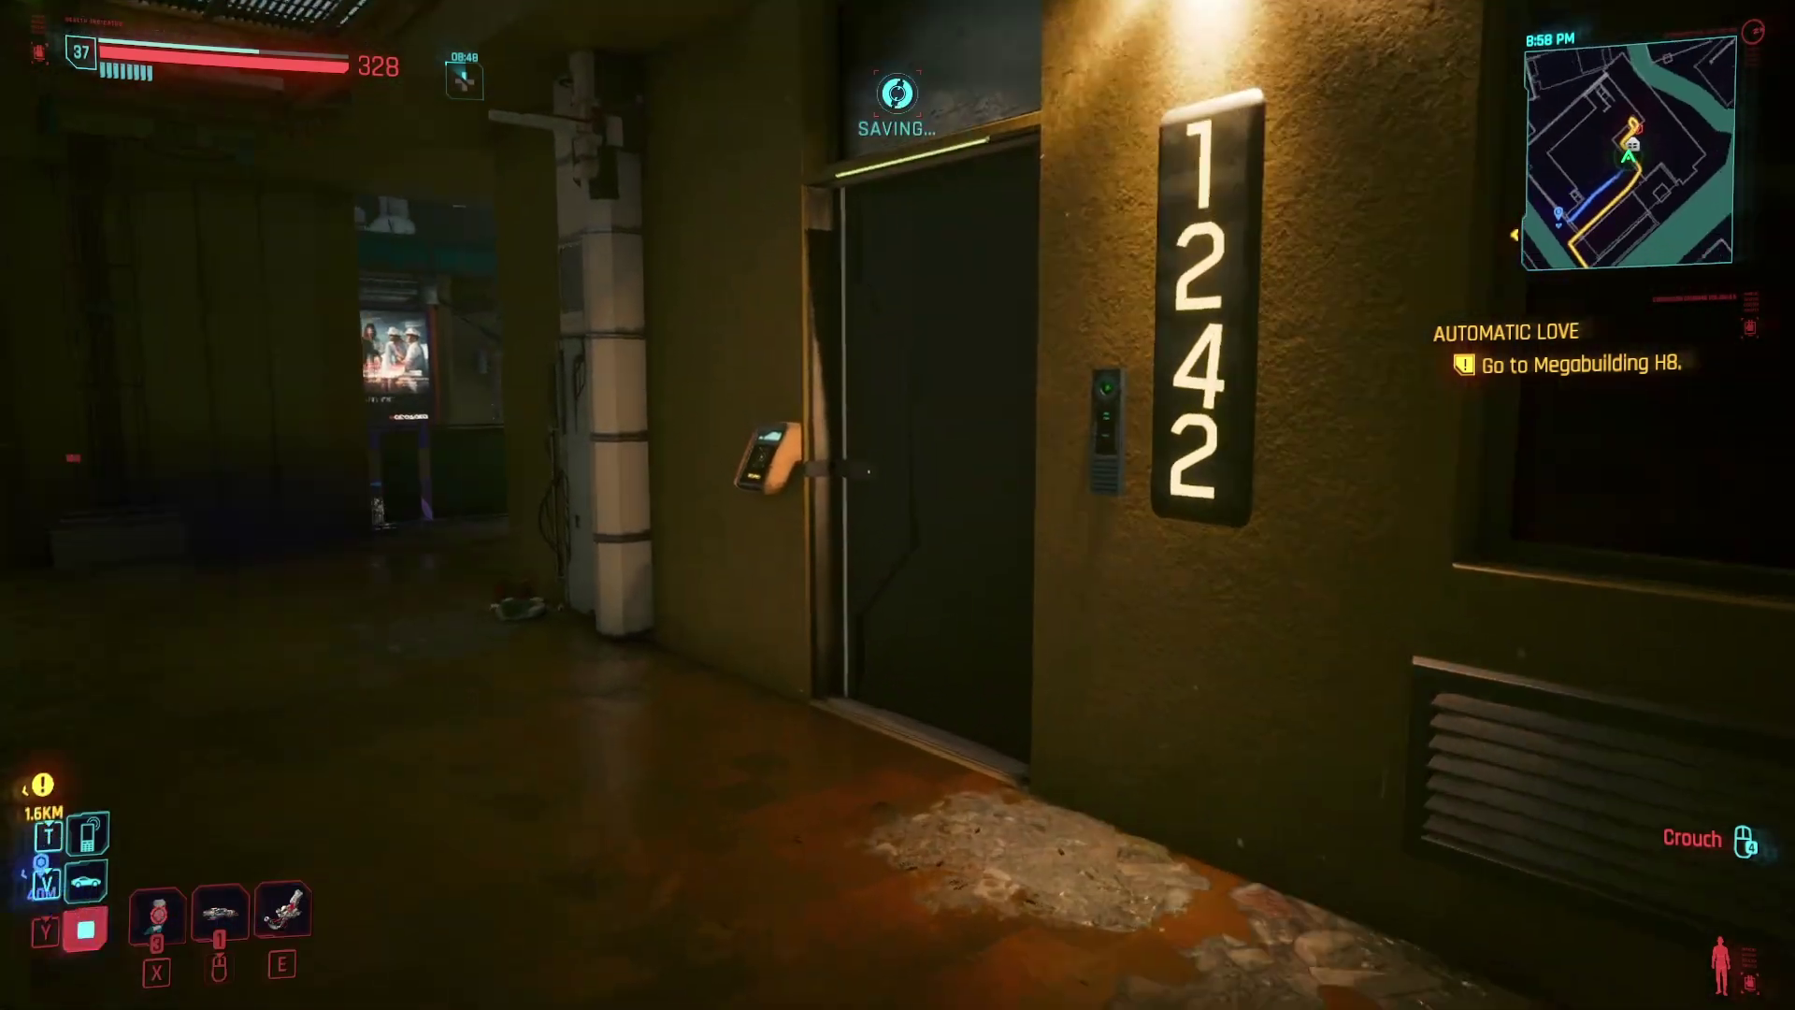
pyautogui.press('f')
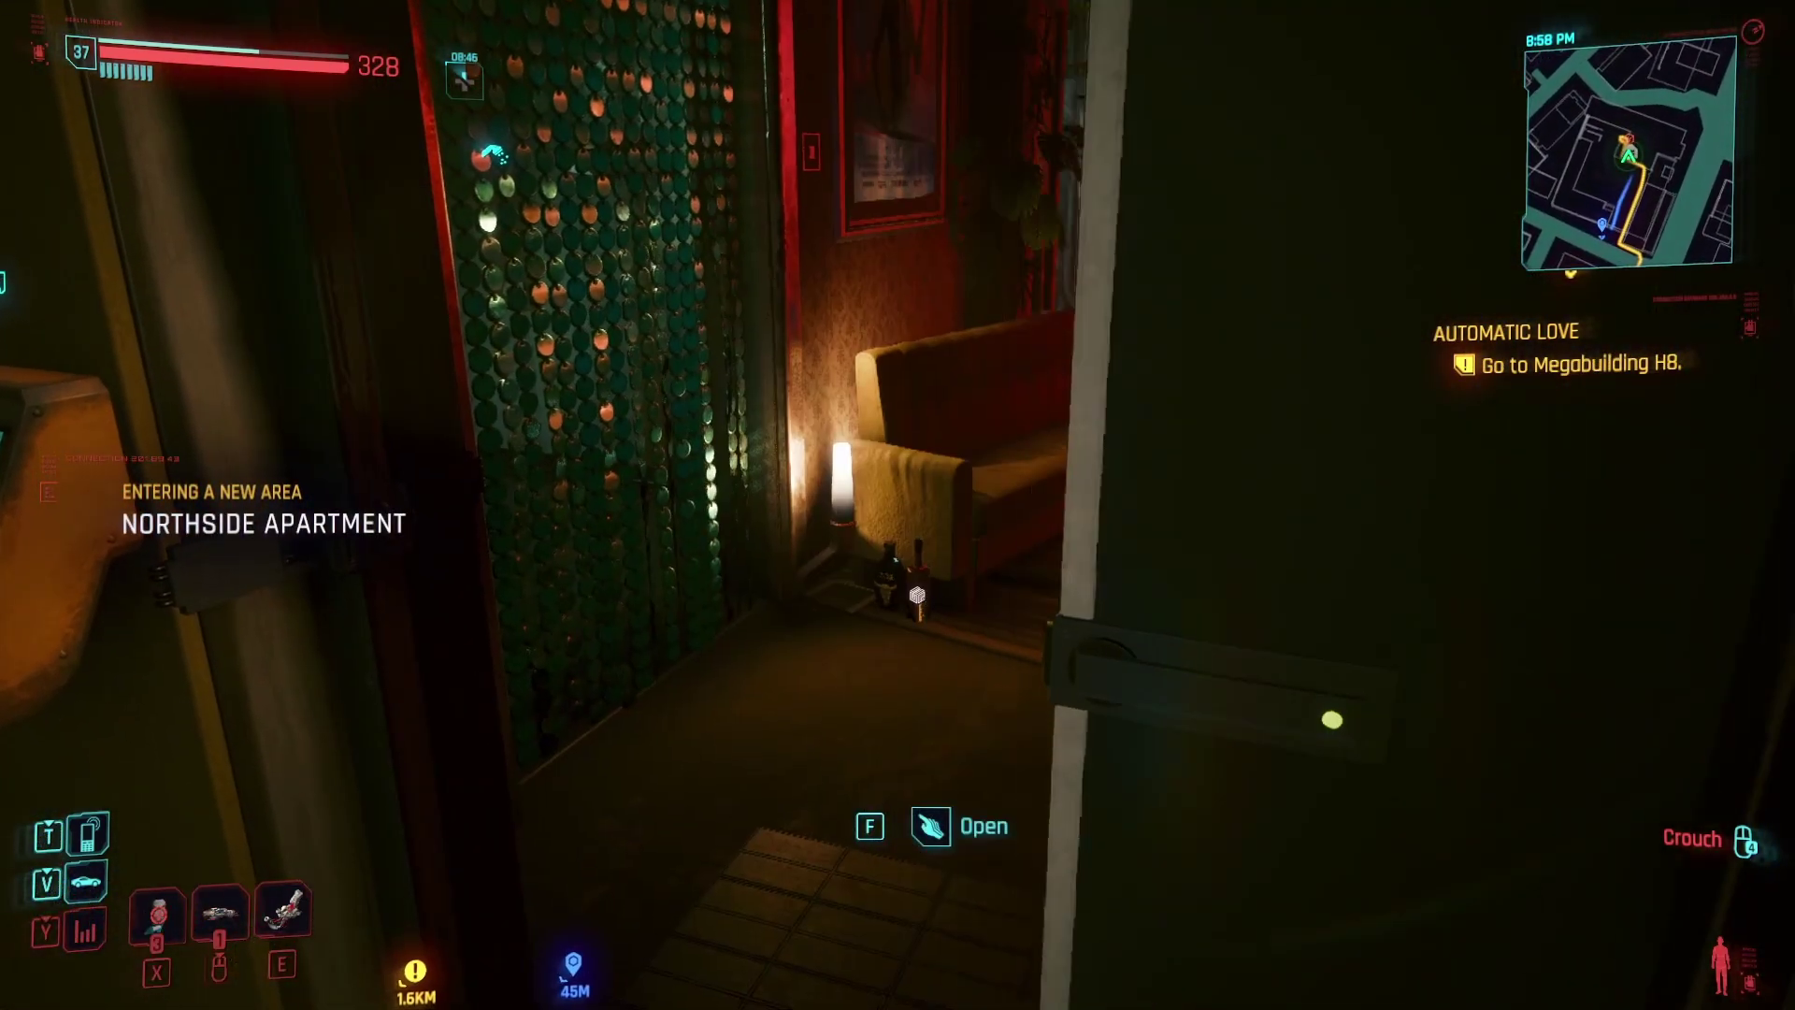
pyautogui.press('w')
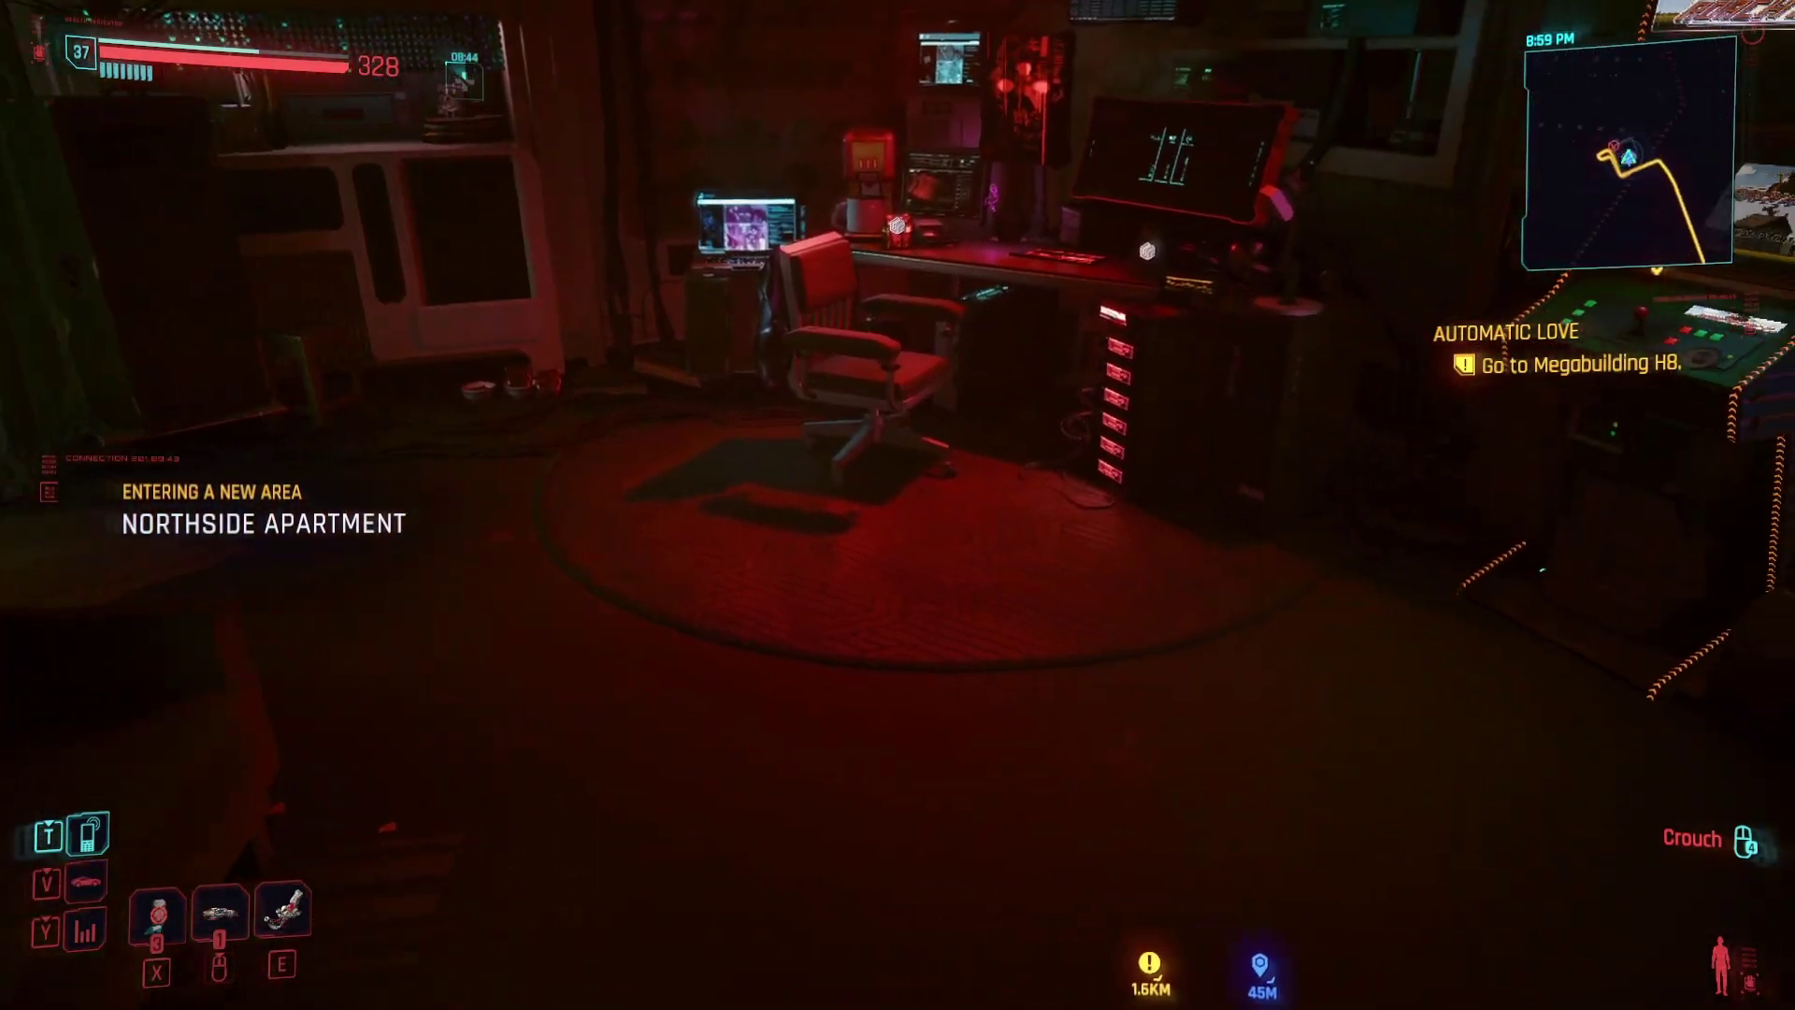
pyautogui.press('w')
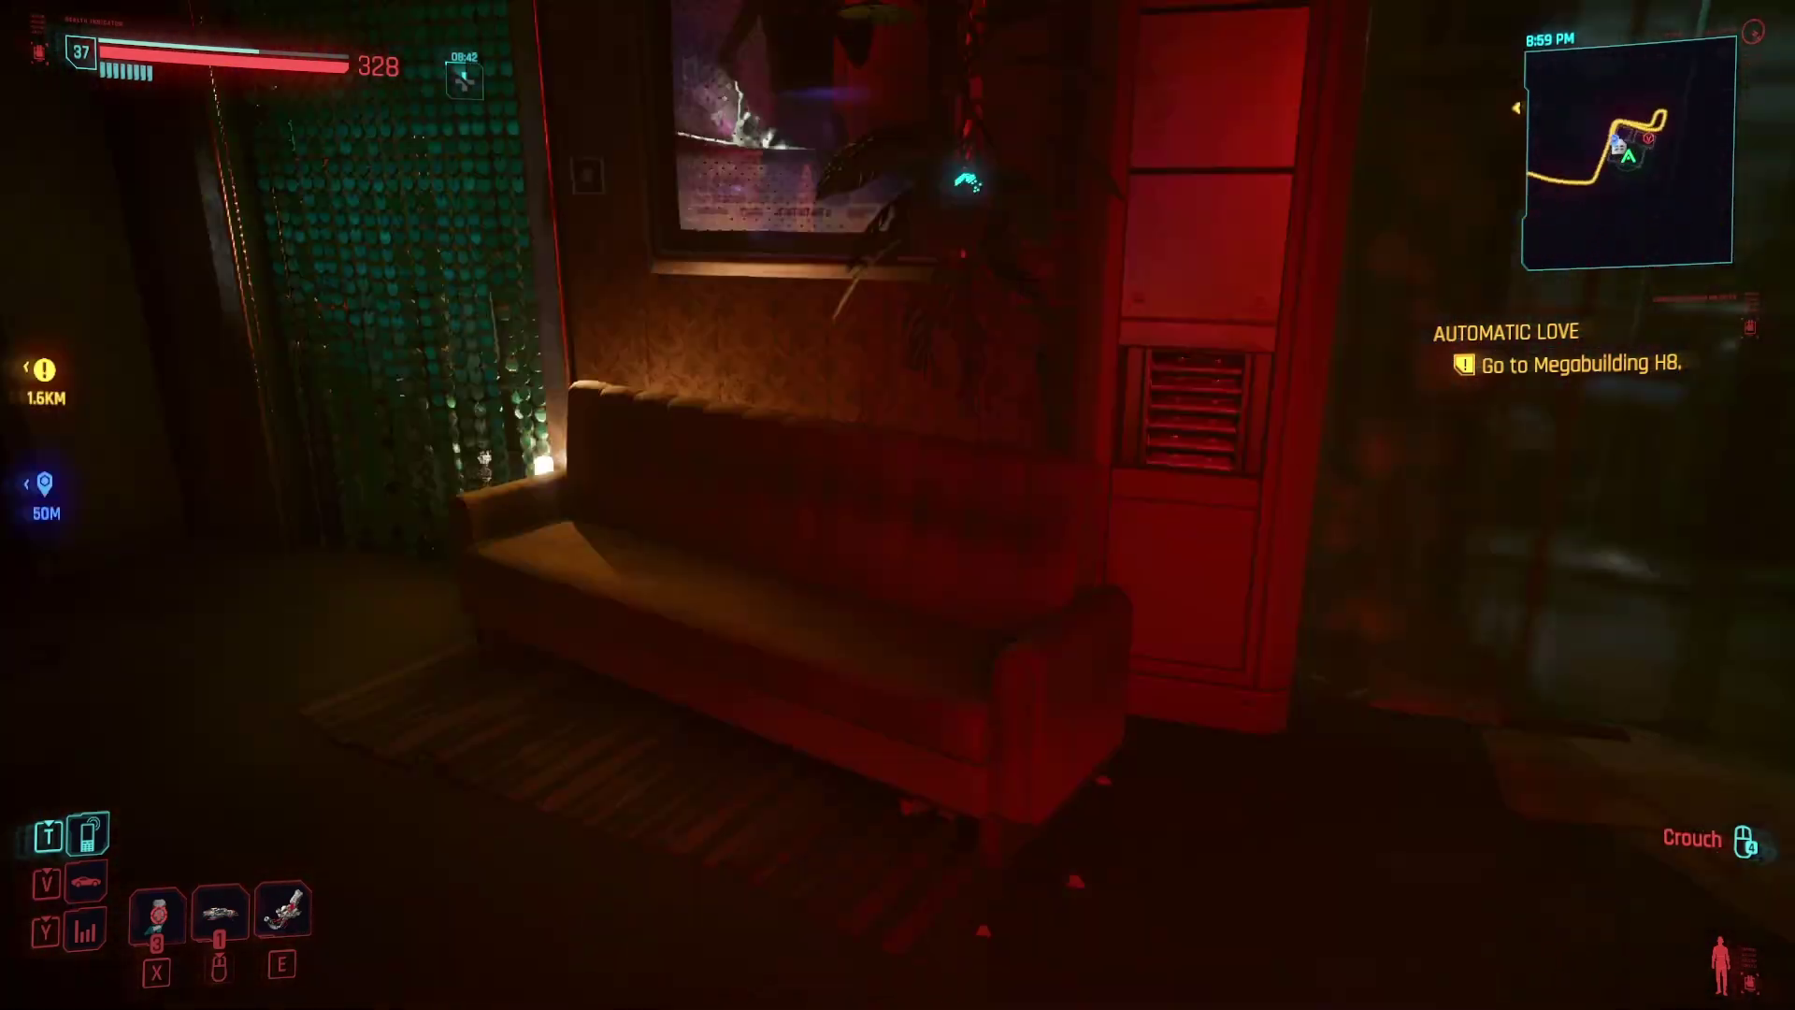
pyautogui.press('w')
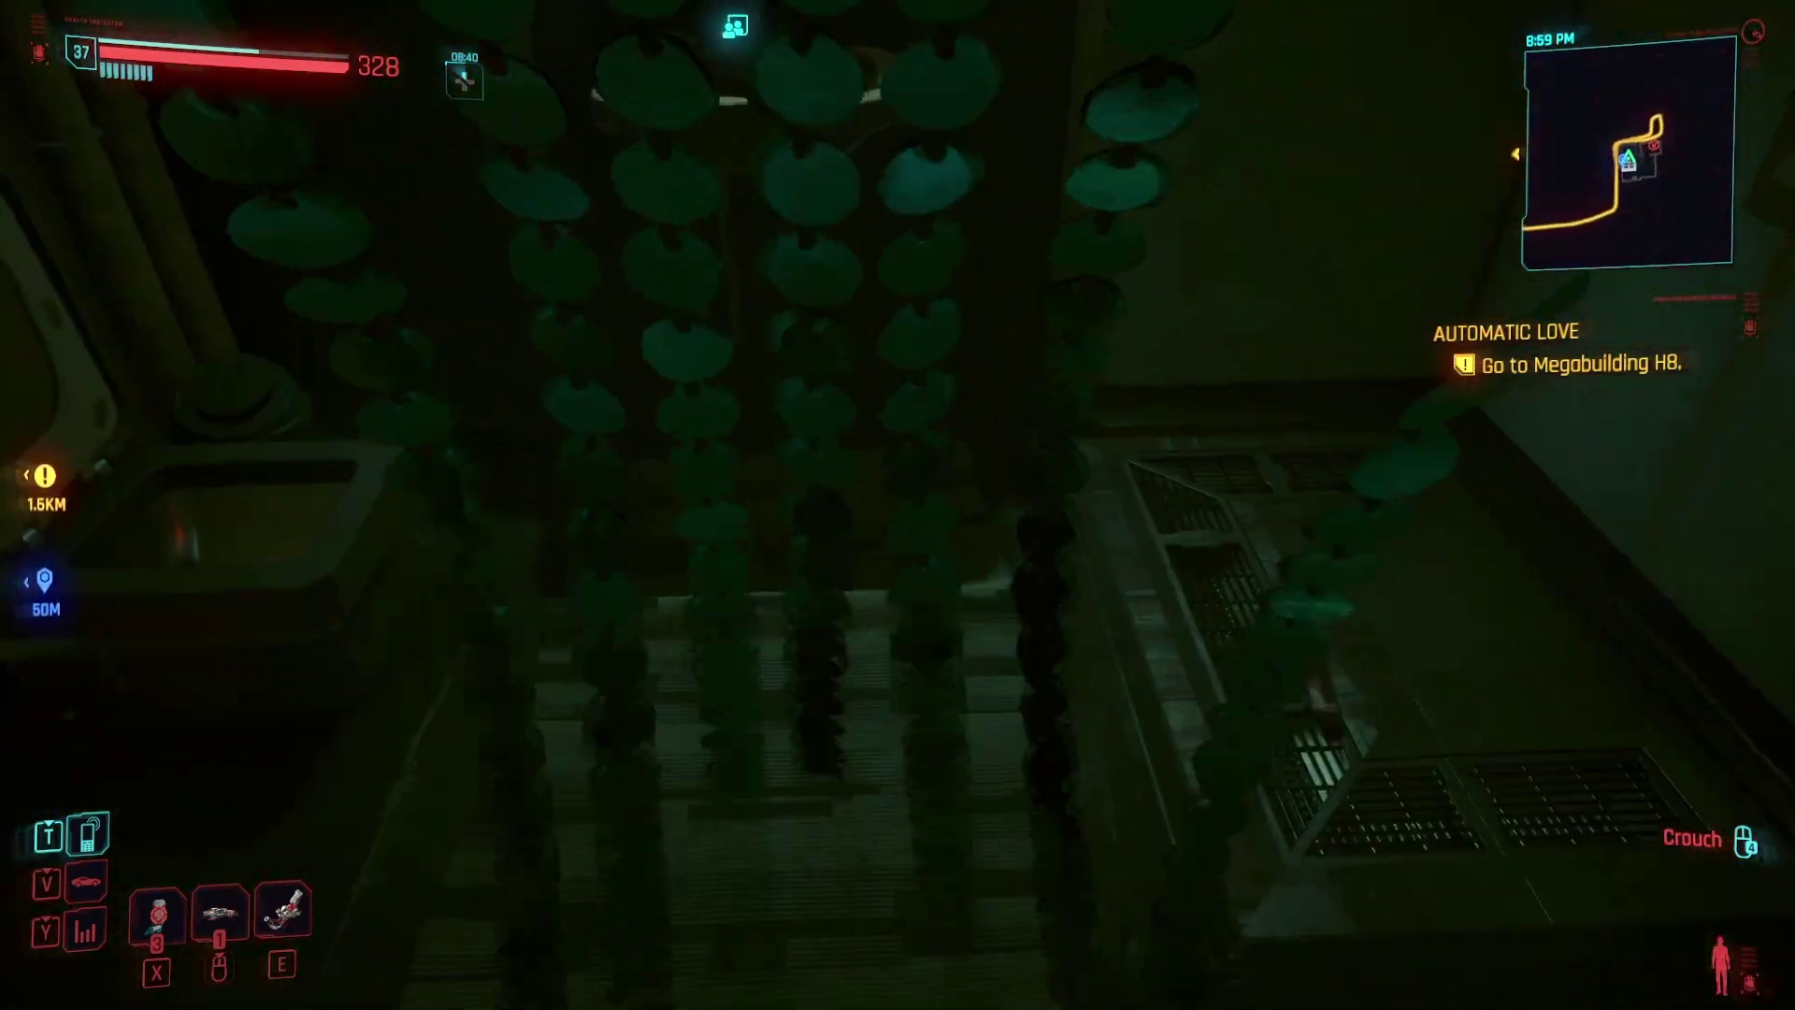
pyautogui.press('w')
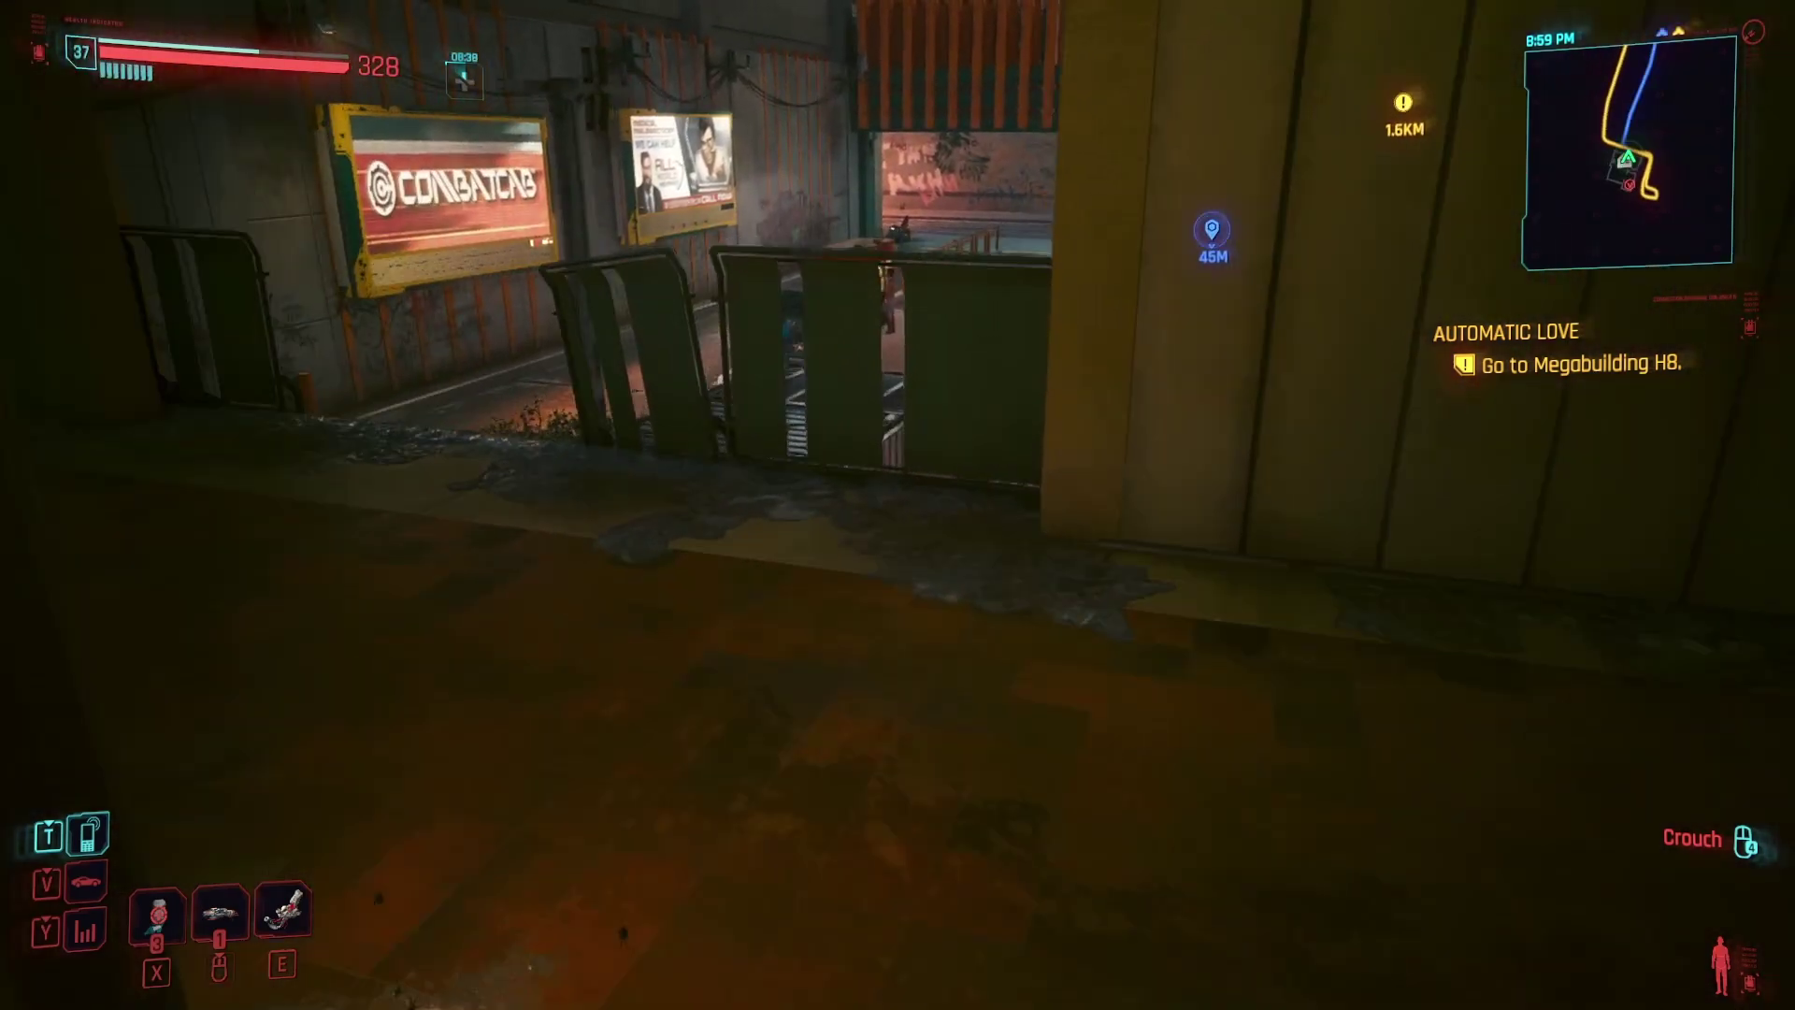
pyautogui.press('w')
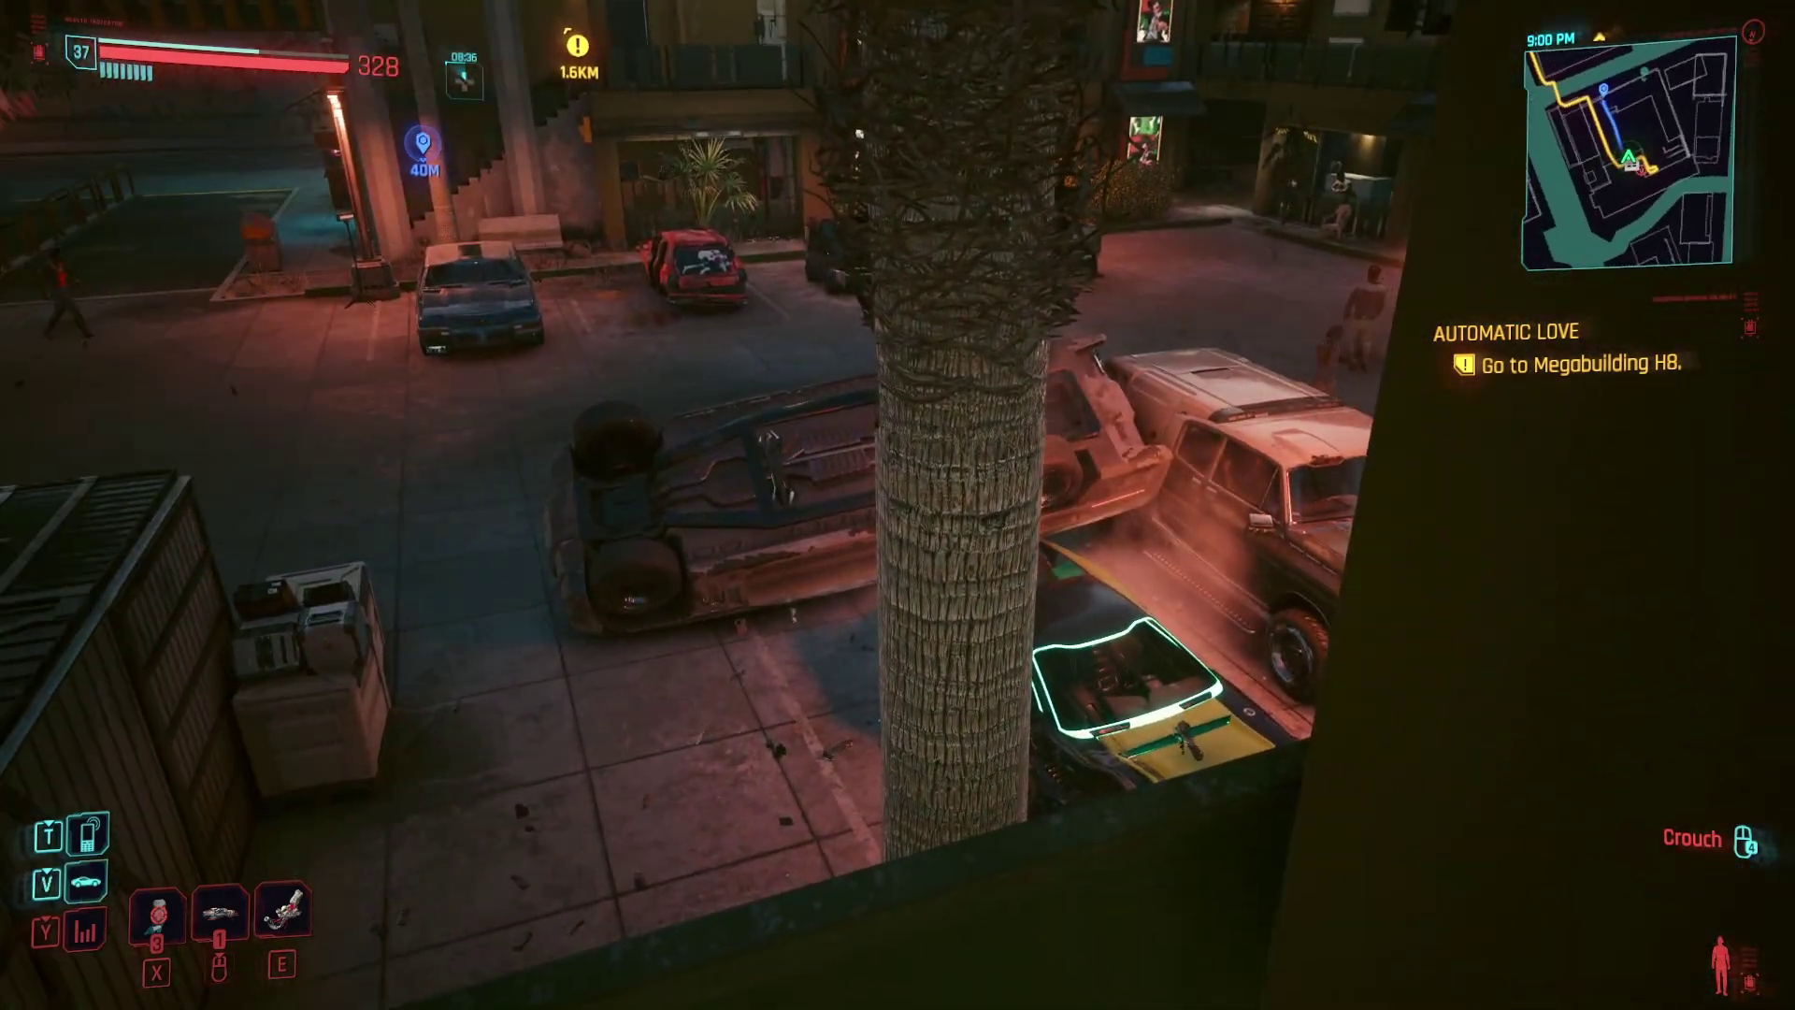
pyautogui.press('w')
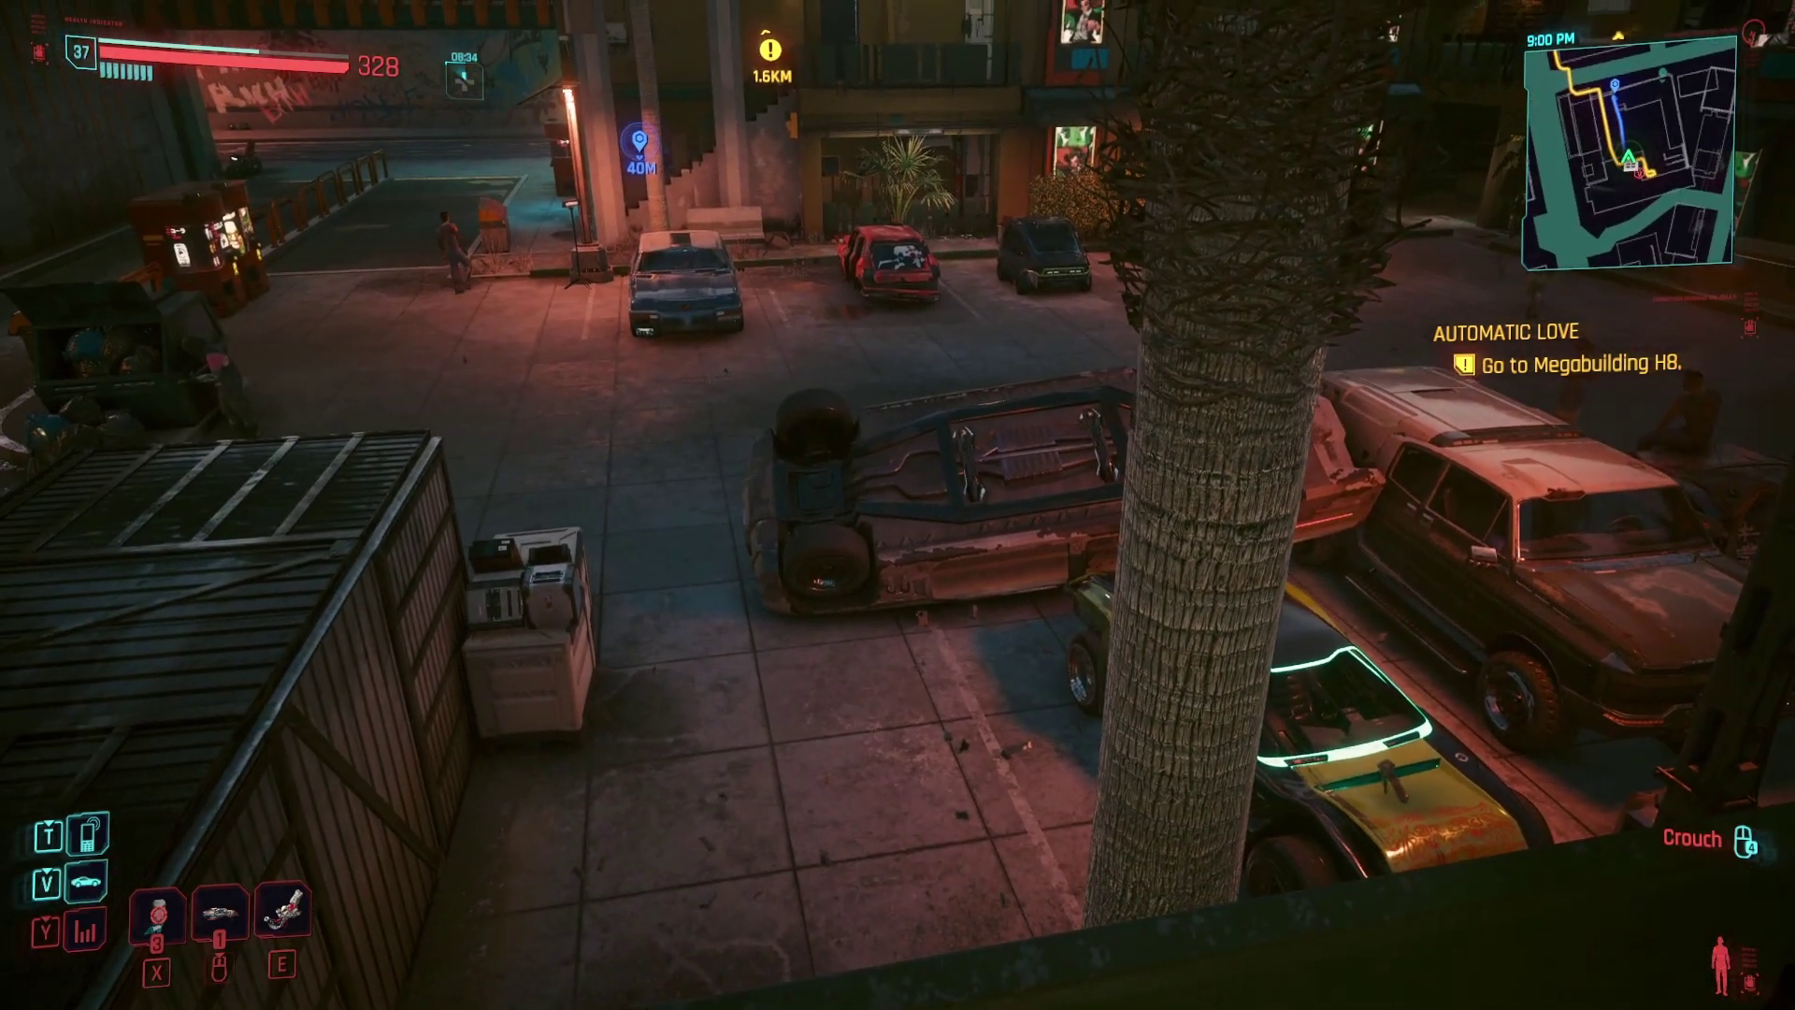
pyautogui.press('Tab')
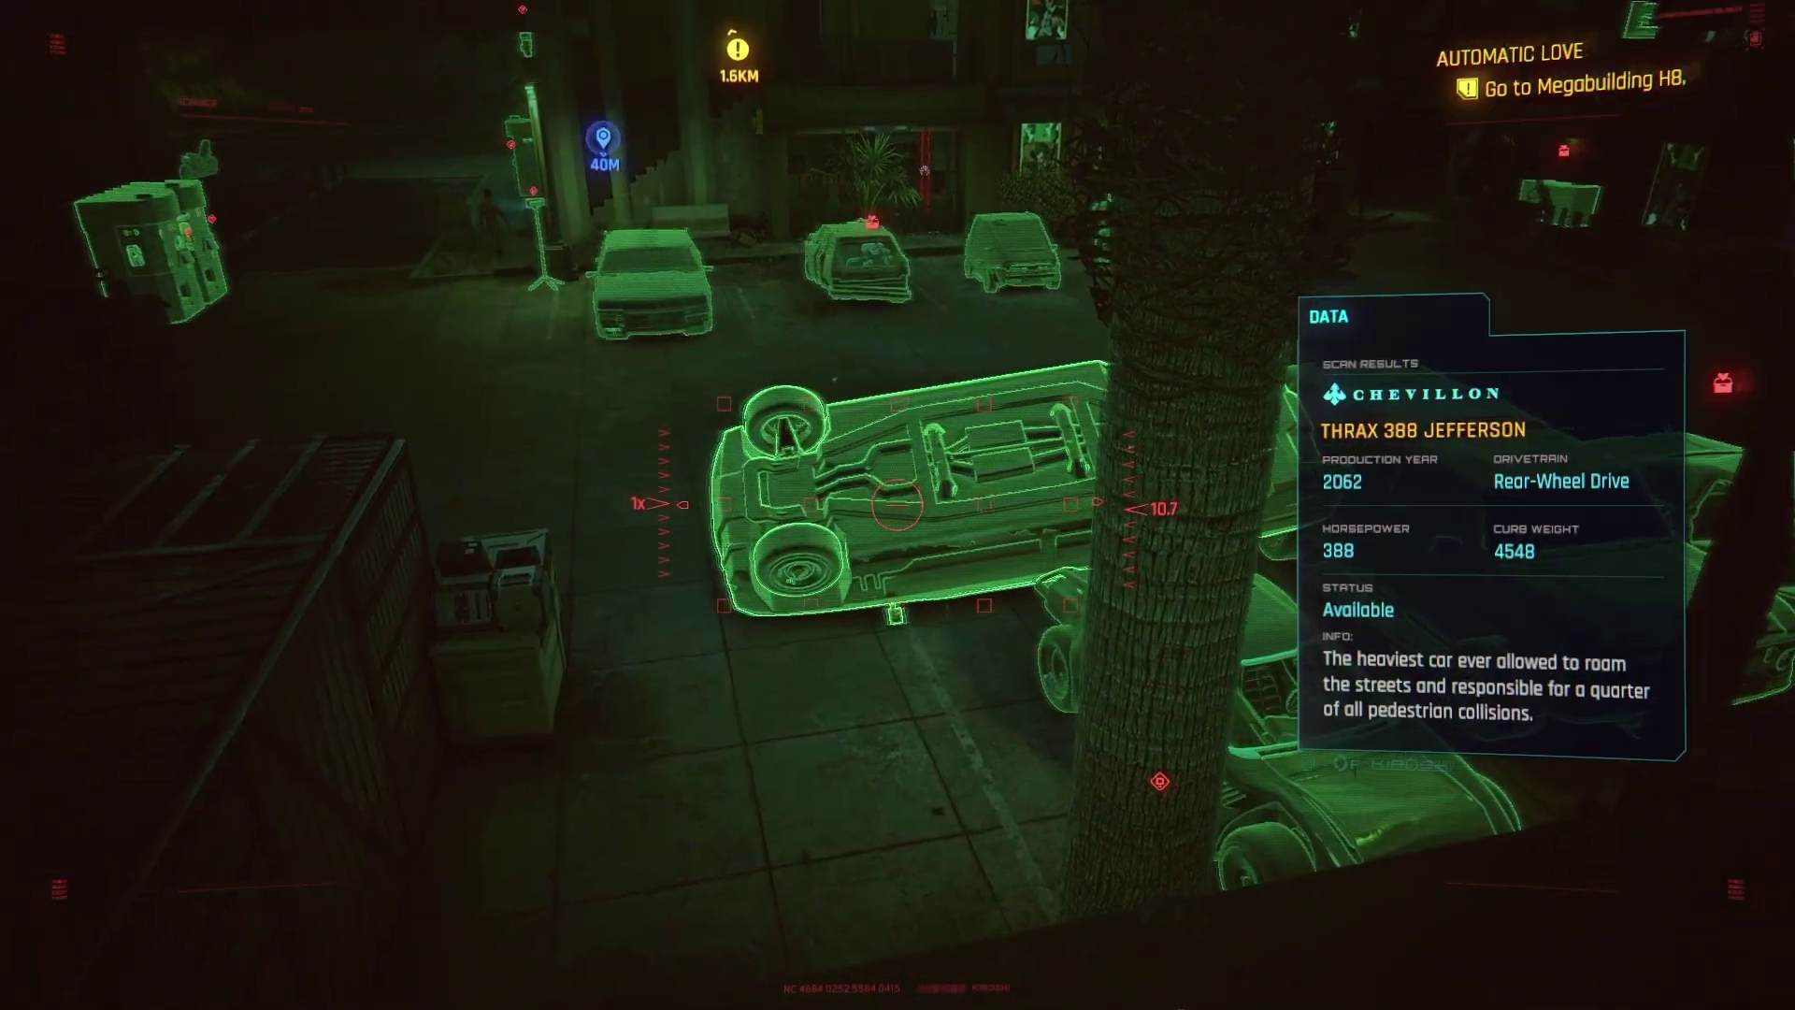
pyautogui.press('Tab')
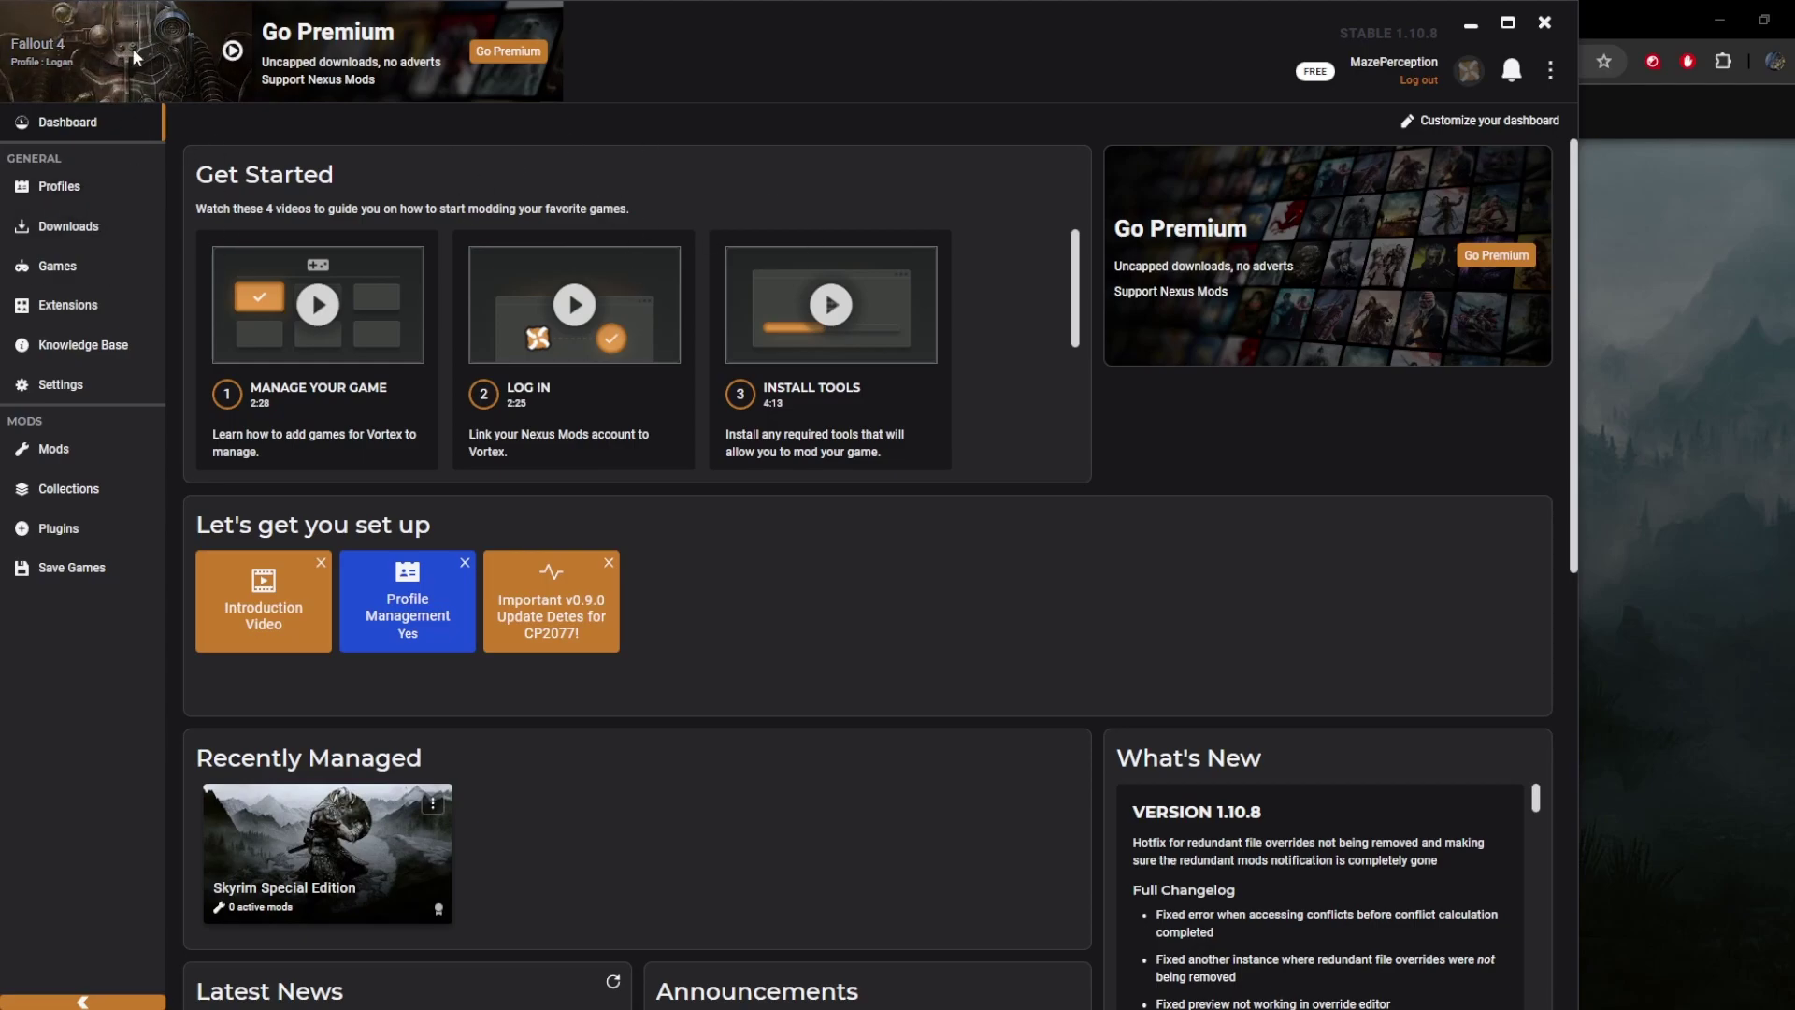
# - Switch to Vortex, view the installed Fallout 4 mods and open the download settings
pyautogui.click(81, 447)
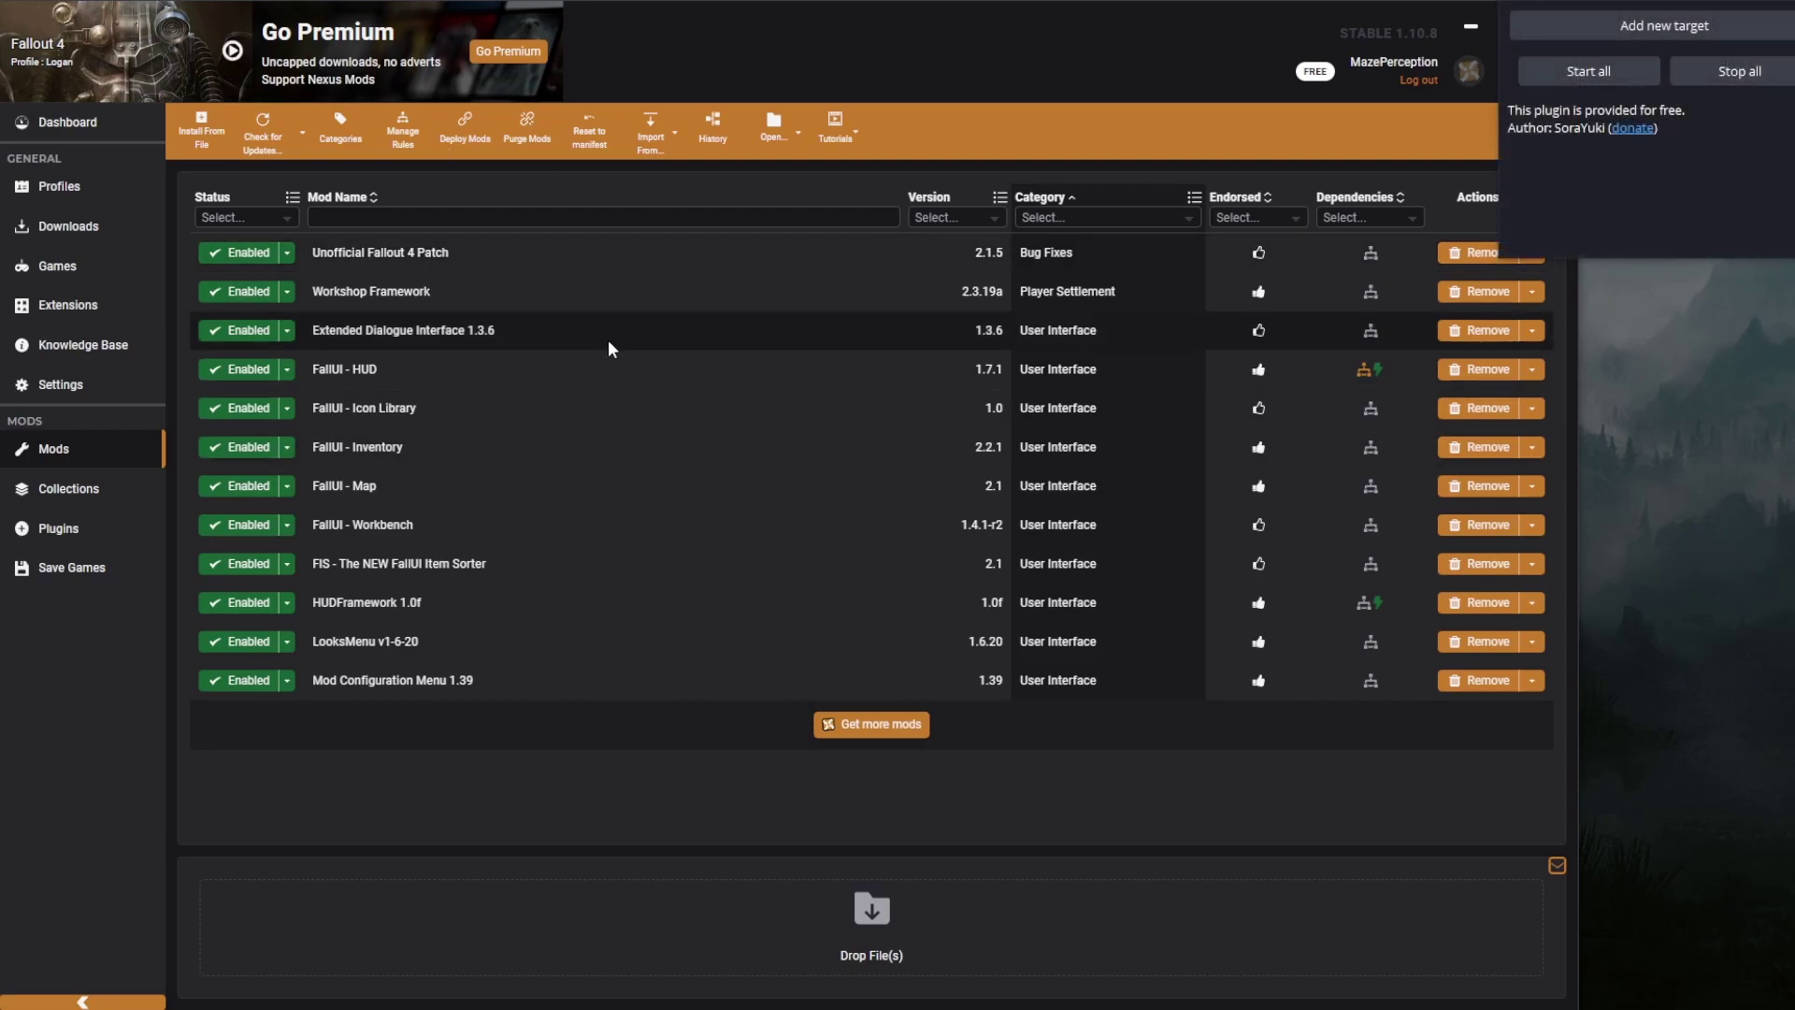
pyautogui.click(901, 50)
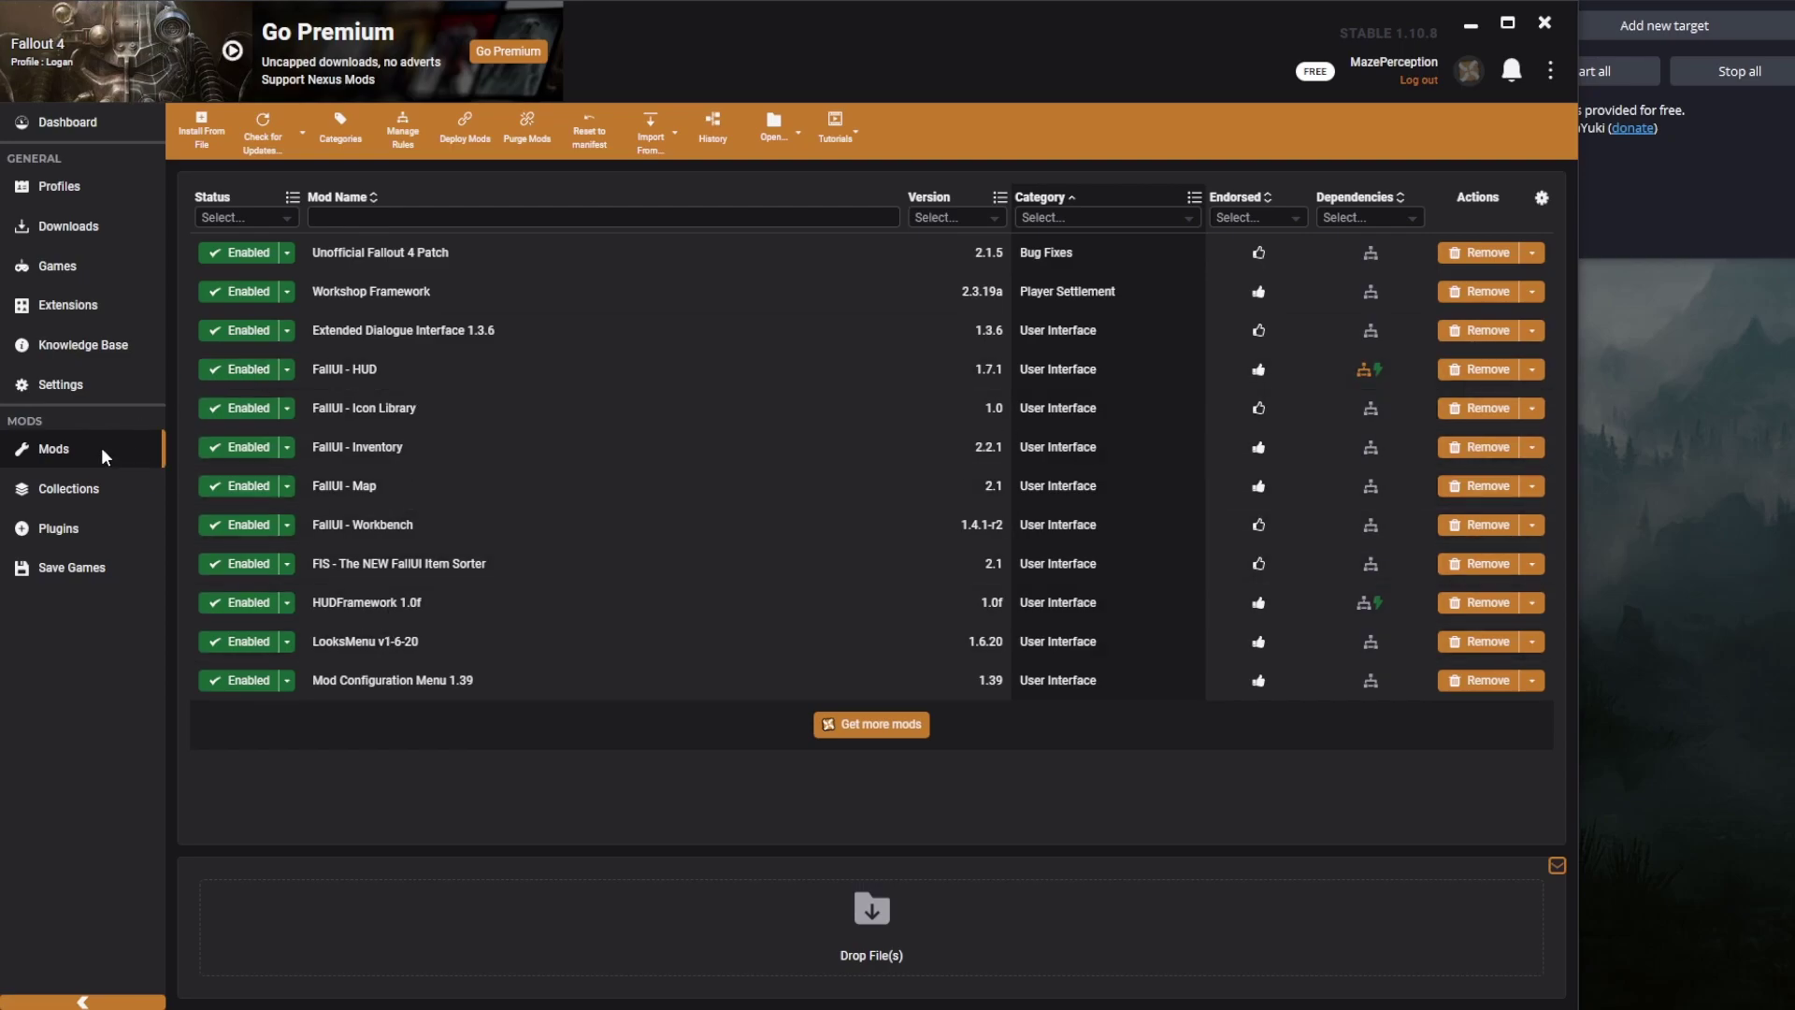
pyautogui.click(82, 379)
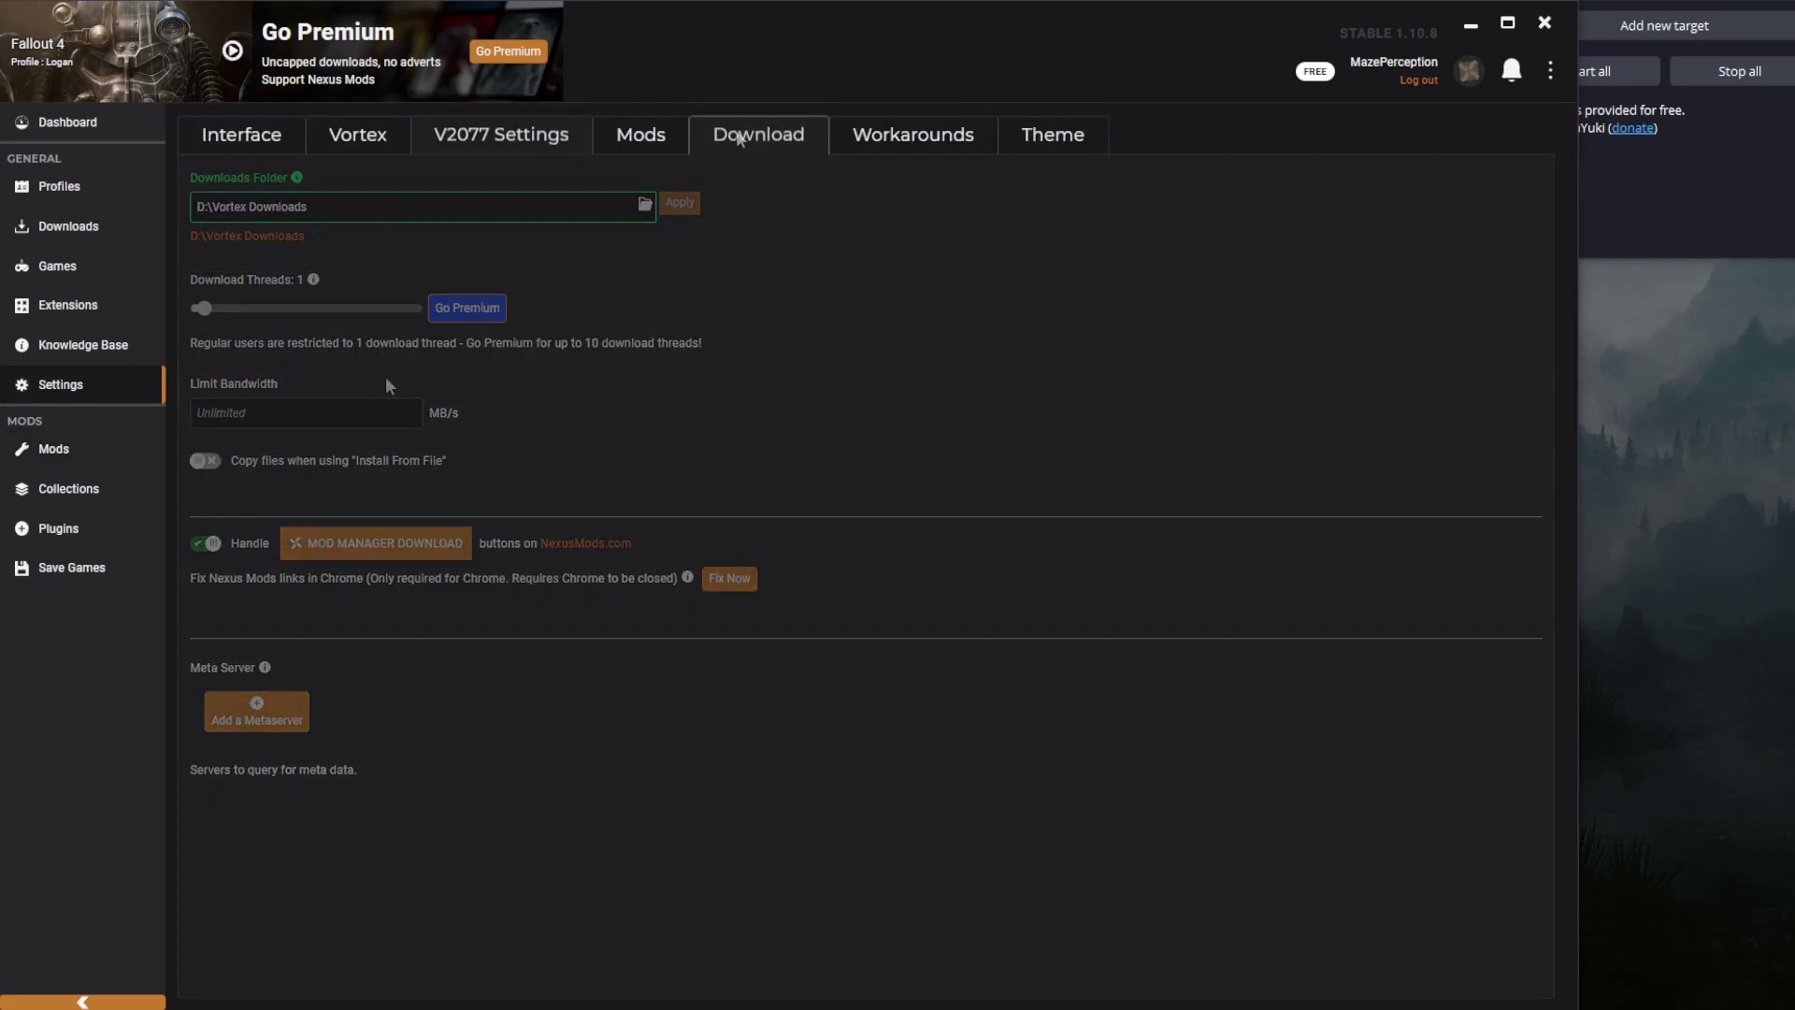
pyautogui.click(776, 133)
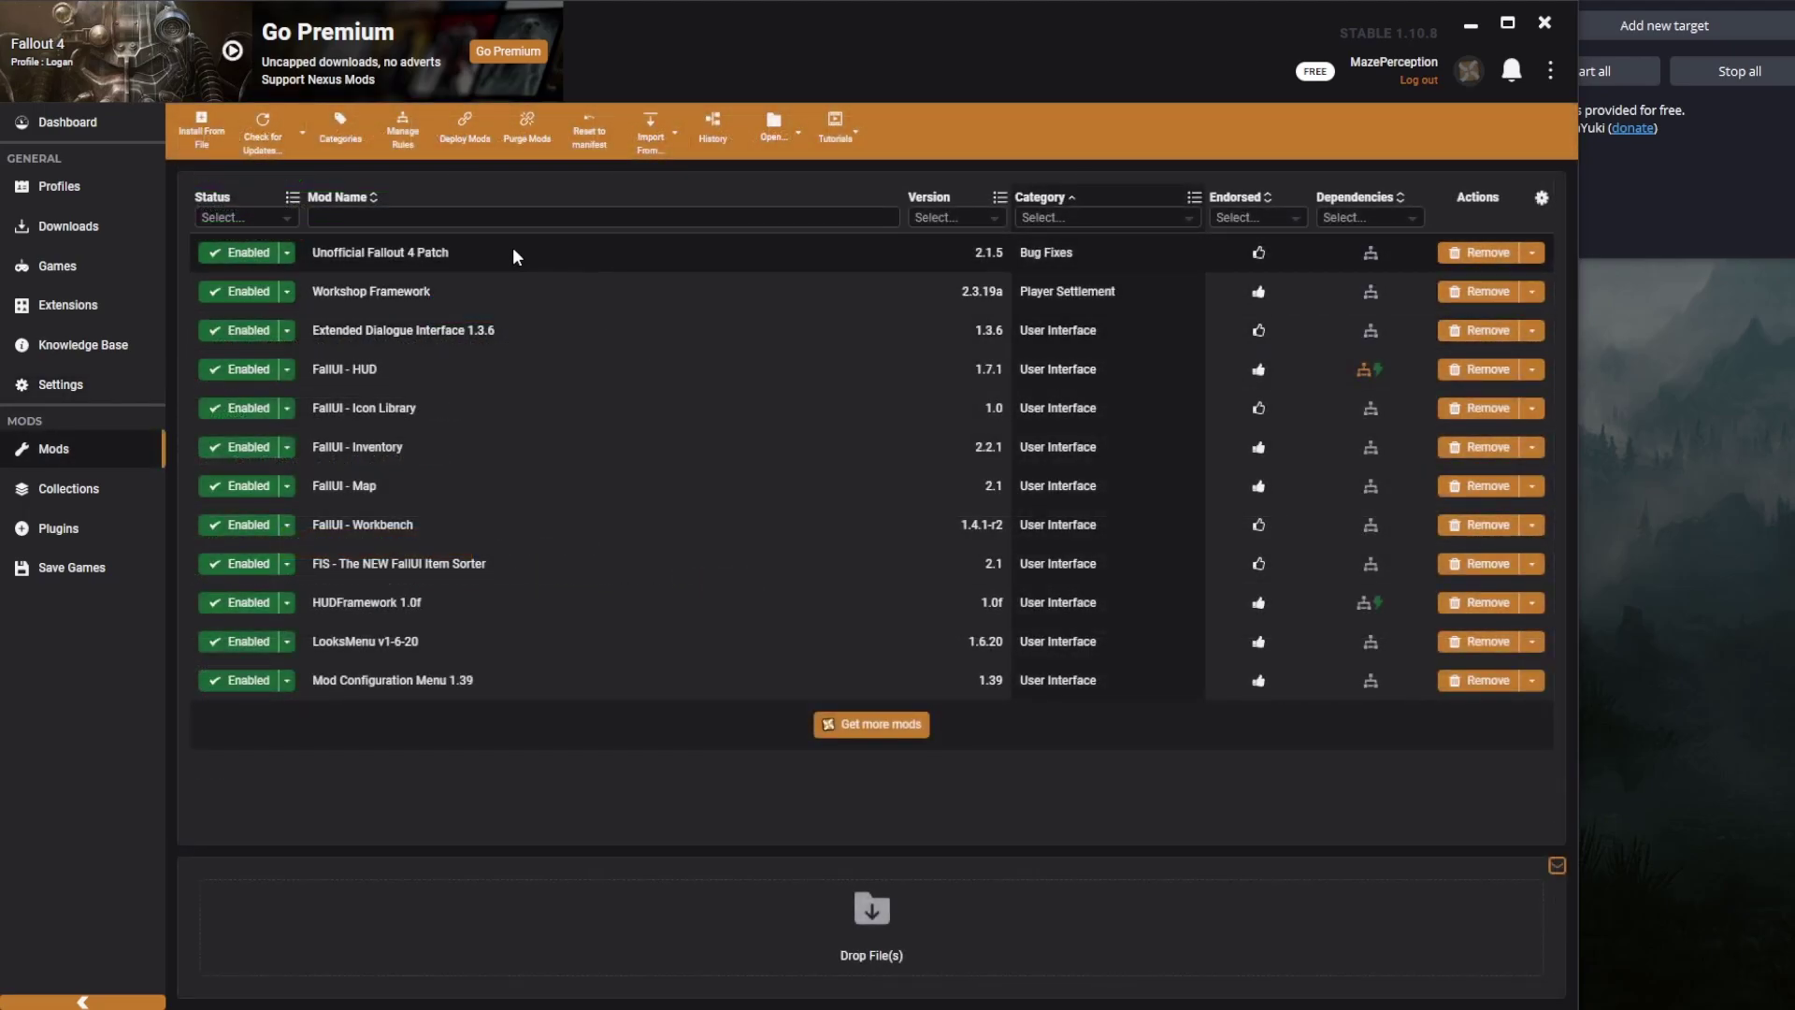
# - Check the installed Fallout 4 mods for updates and dismiss the completion notification
pyautogui.click(267, 131)
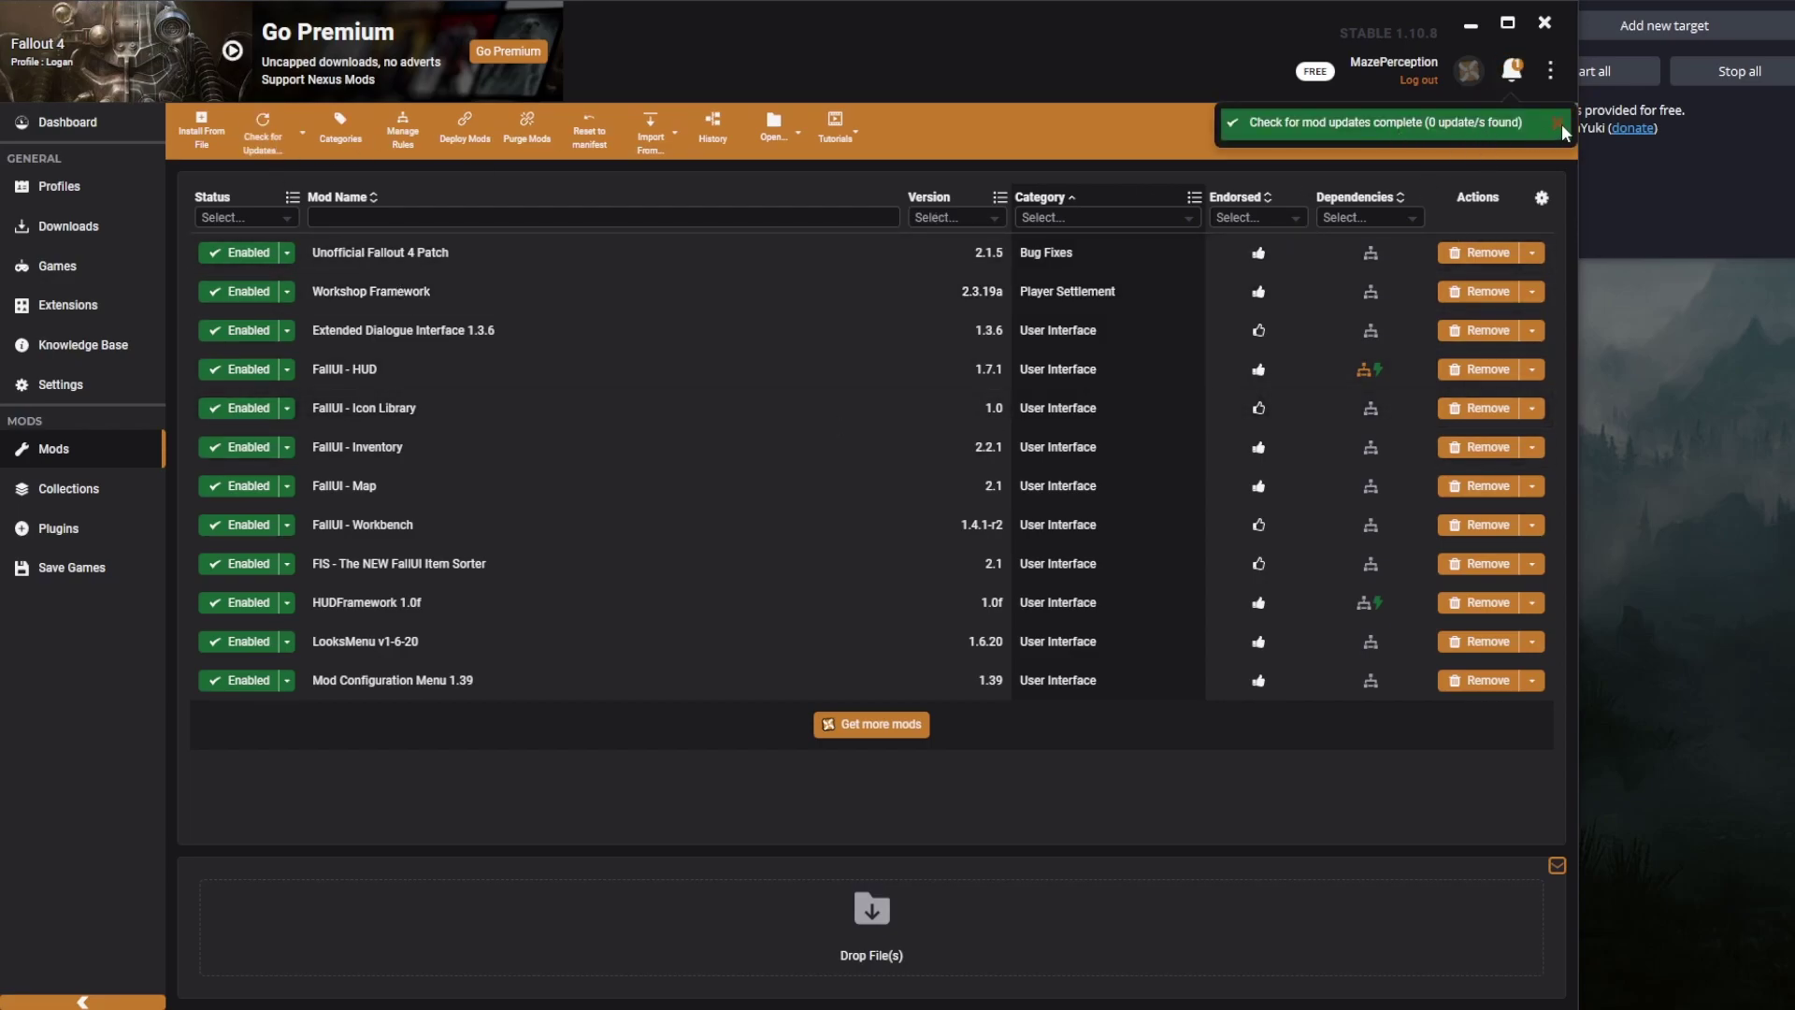
pyautogui.click(1562, 128)
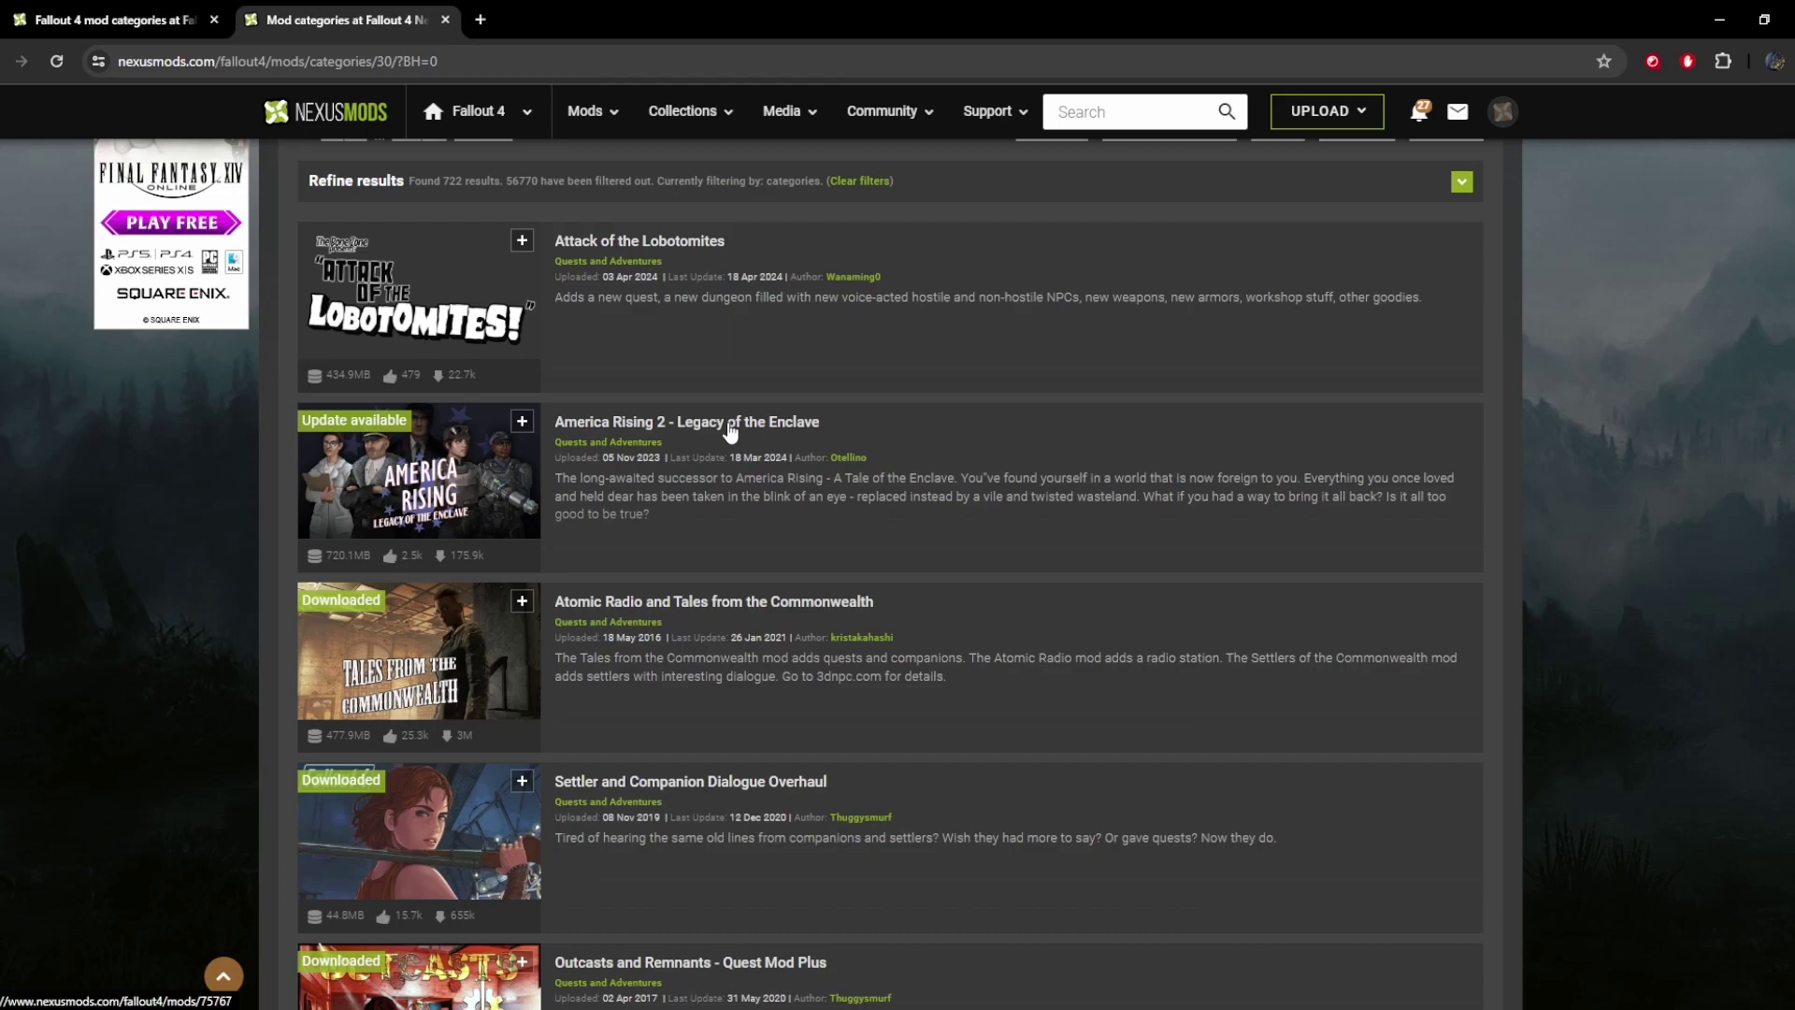
# - Open the America Rising 2 - Legacy of the Enclave mod page and read through its description, features and requirements
pyautogui.click(730, 423)
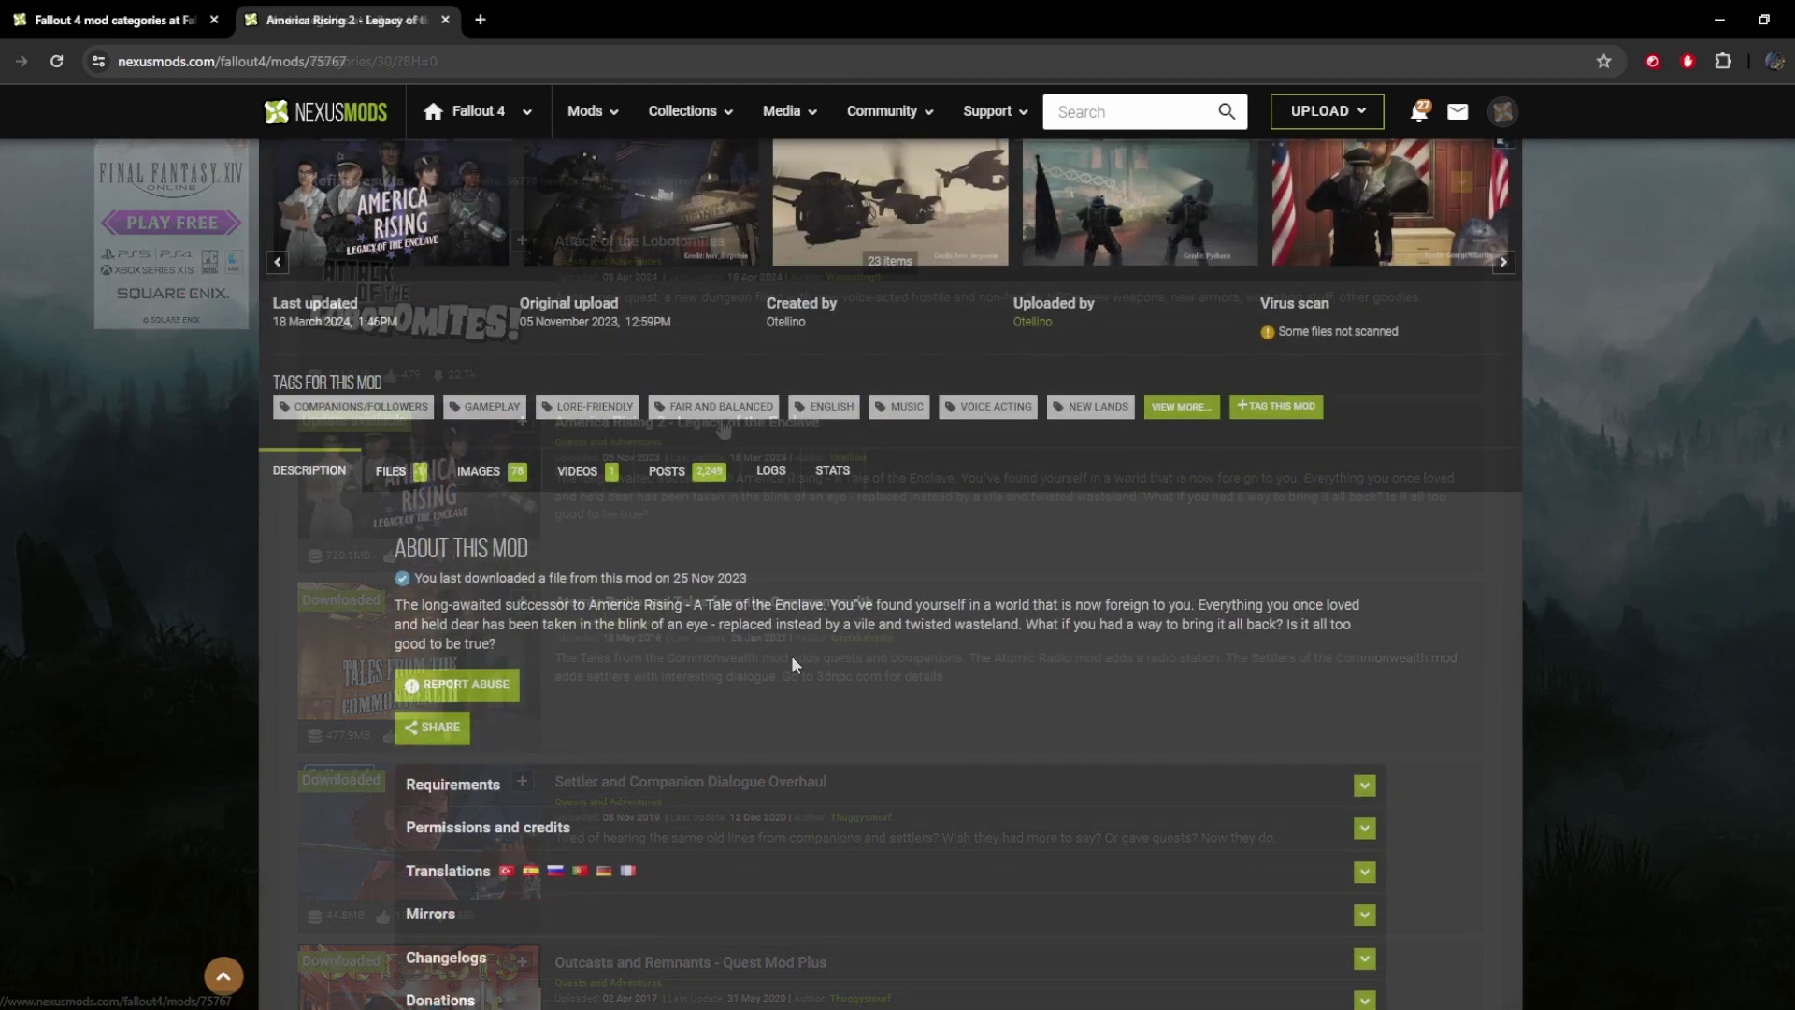
pyautogui.scroll(-15, 1620, 409)
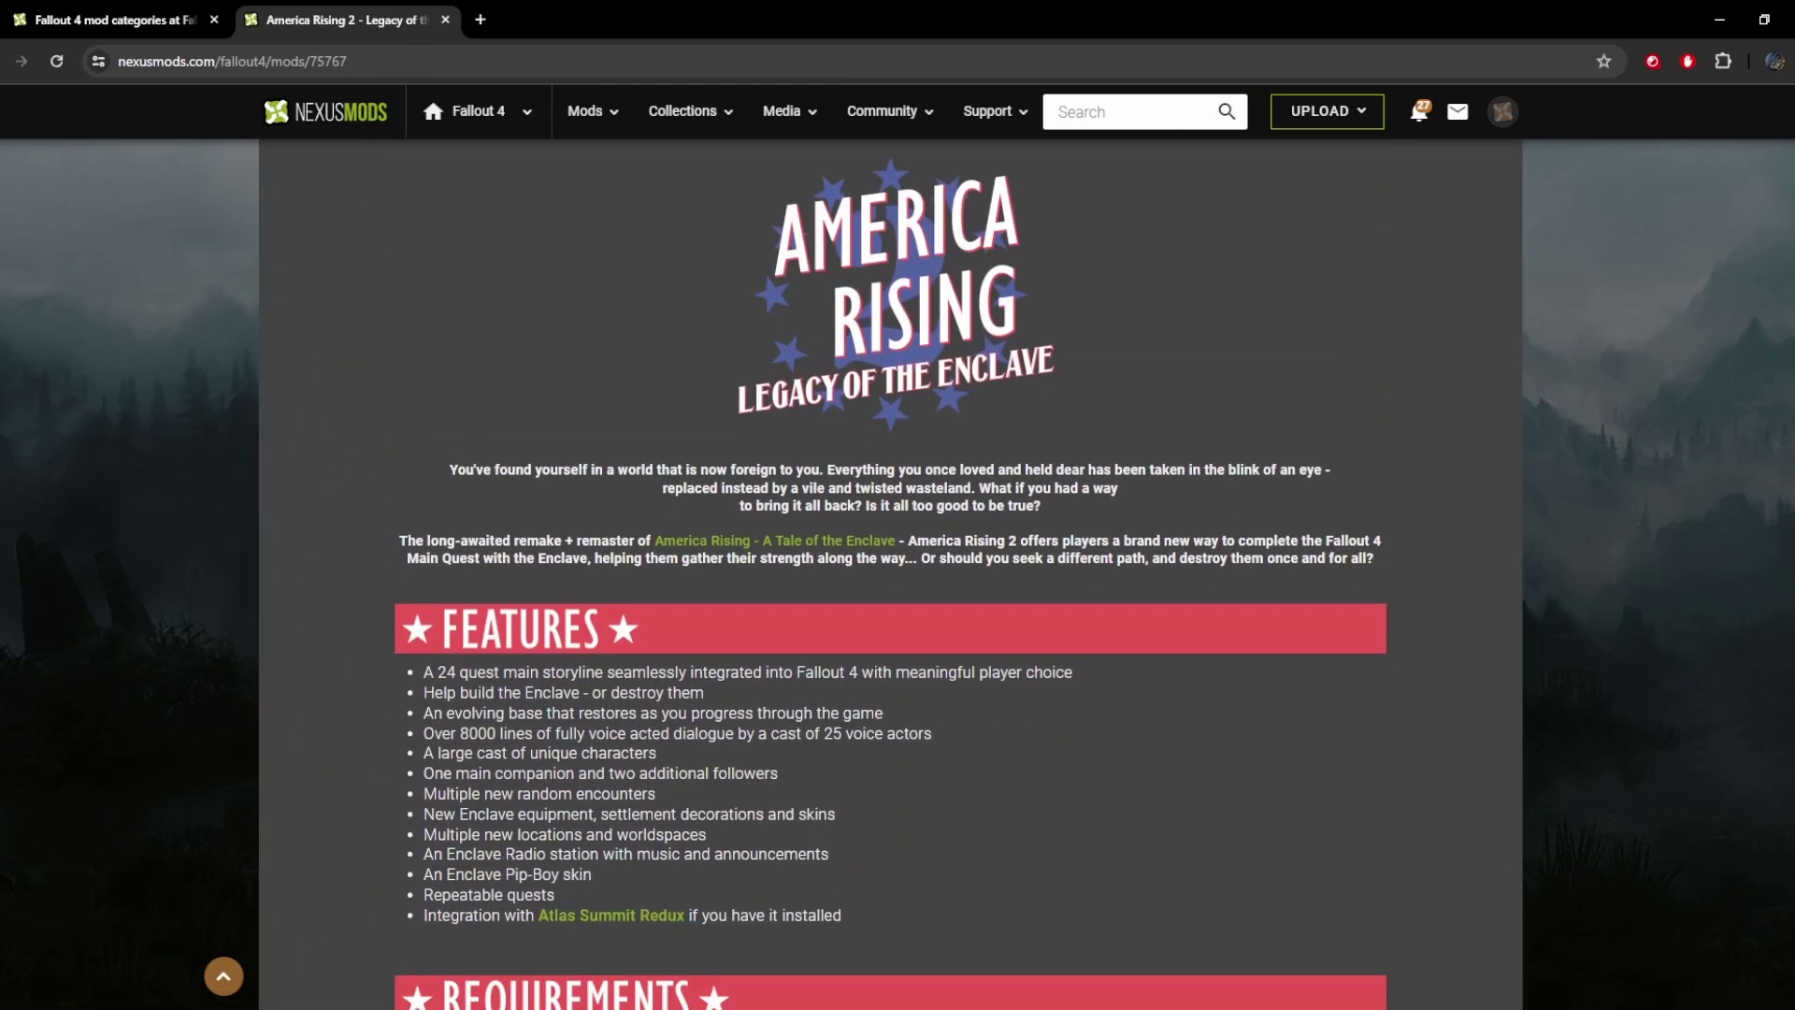
pyautogui.scroll(-8, 890, 572)
pyautogui.scroll(15, 890, 573)
pyautogui.scroll(9, 890, 572)
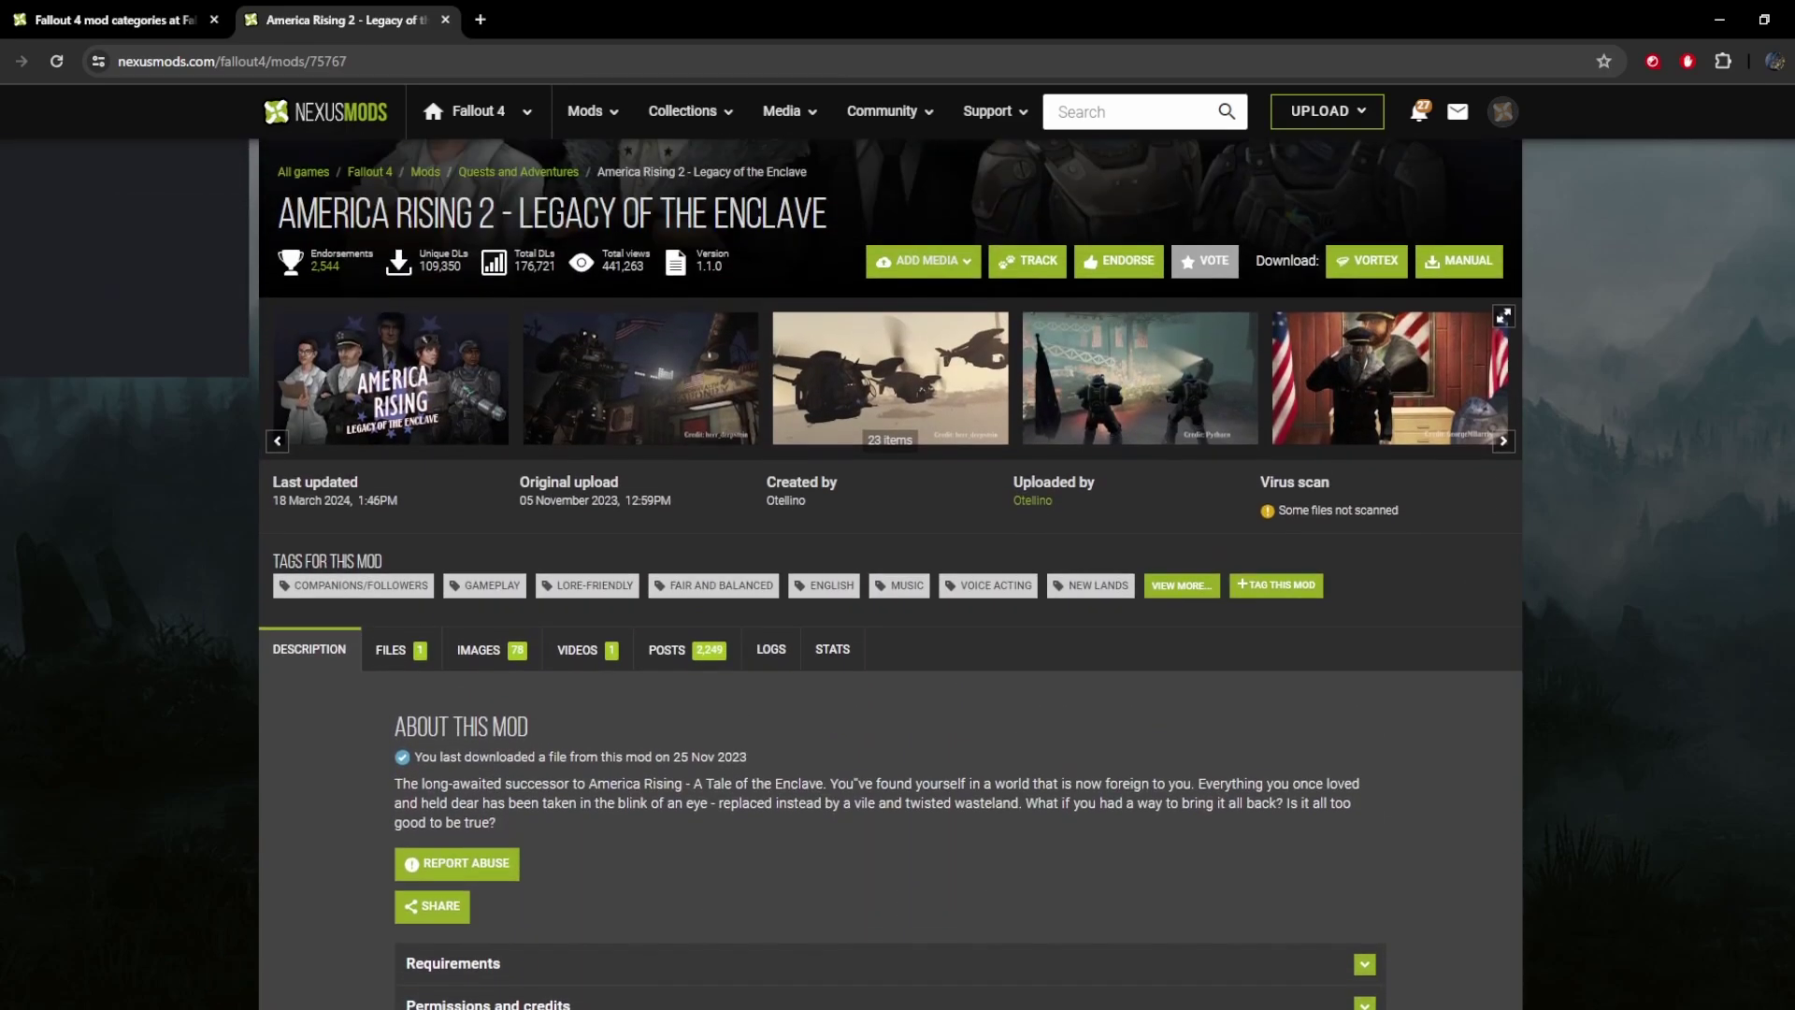
pyautogui.scroll(-5, 890, 572)
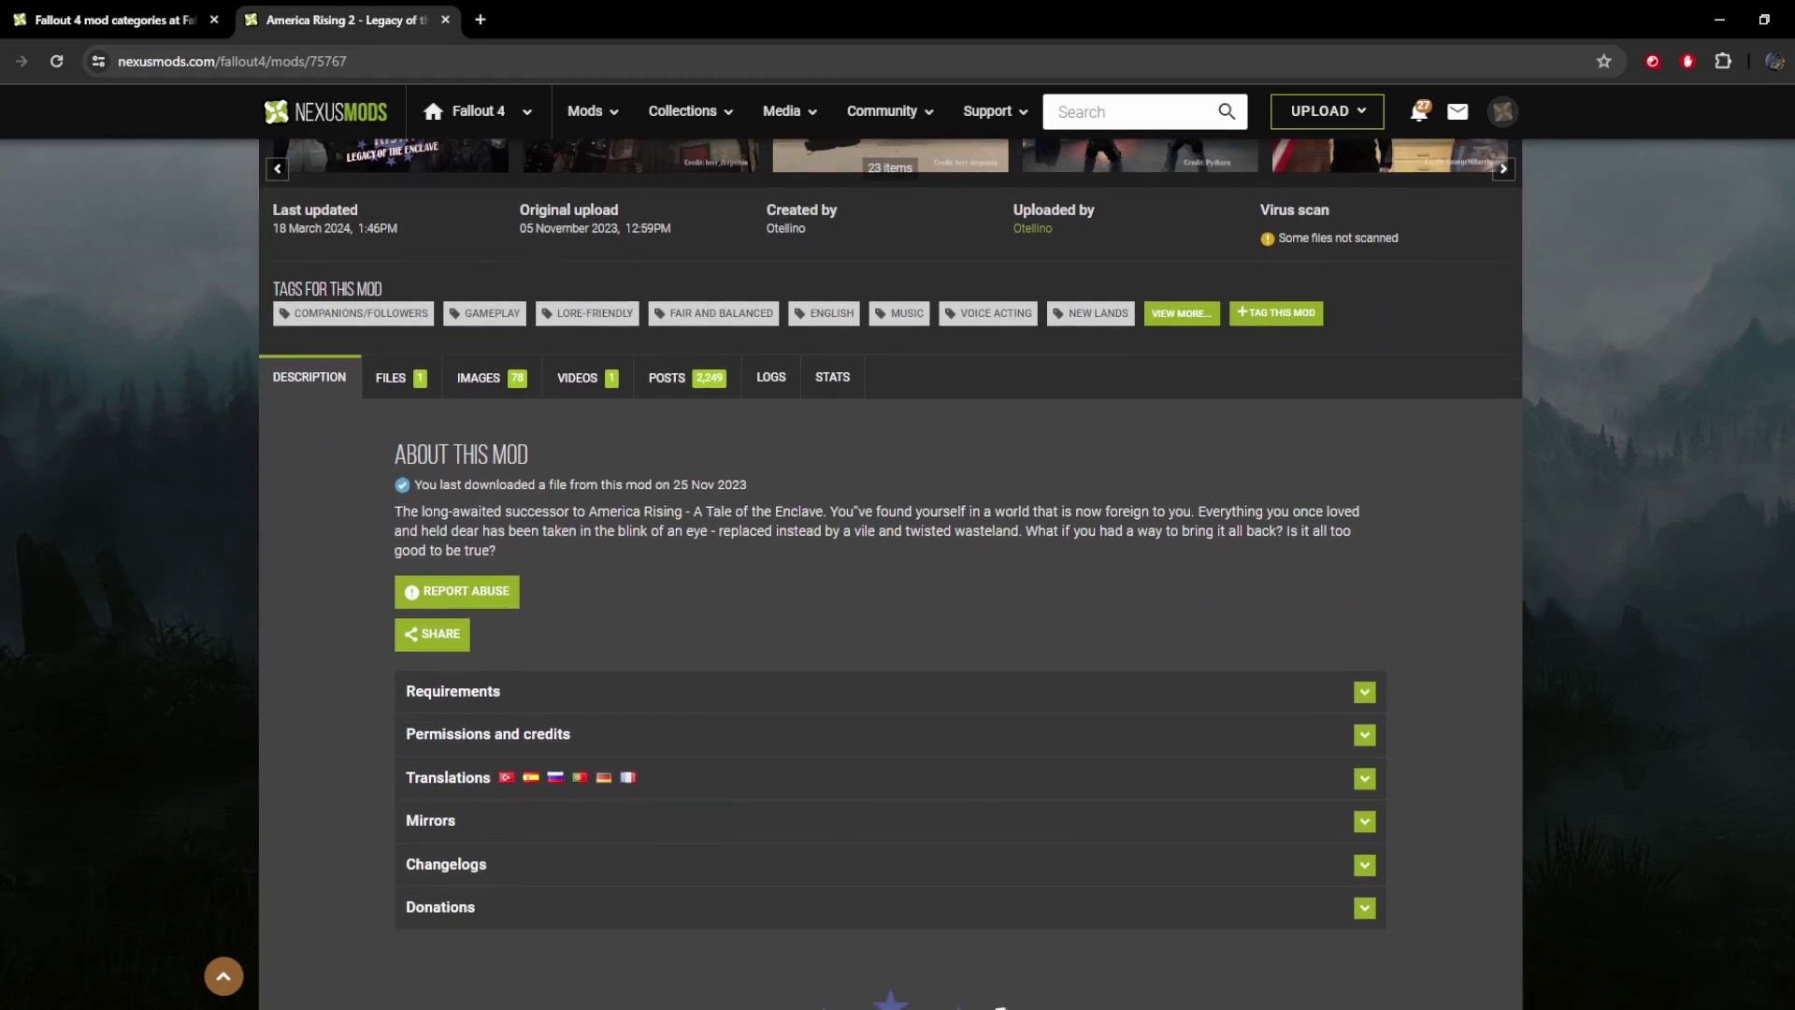
pyautogui.scroll(4, 1053, 542)
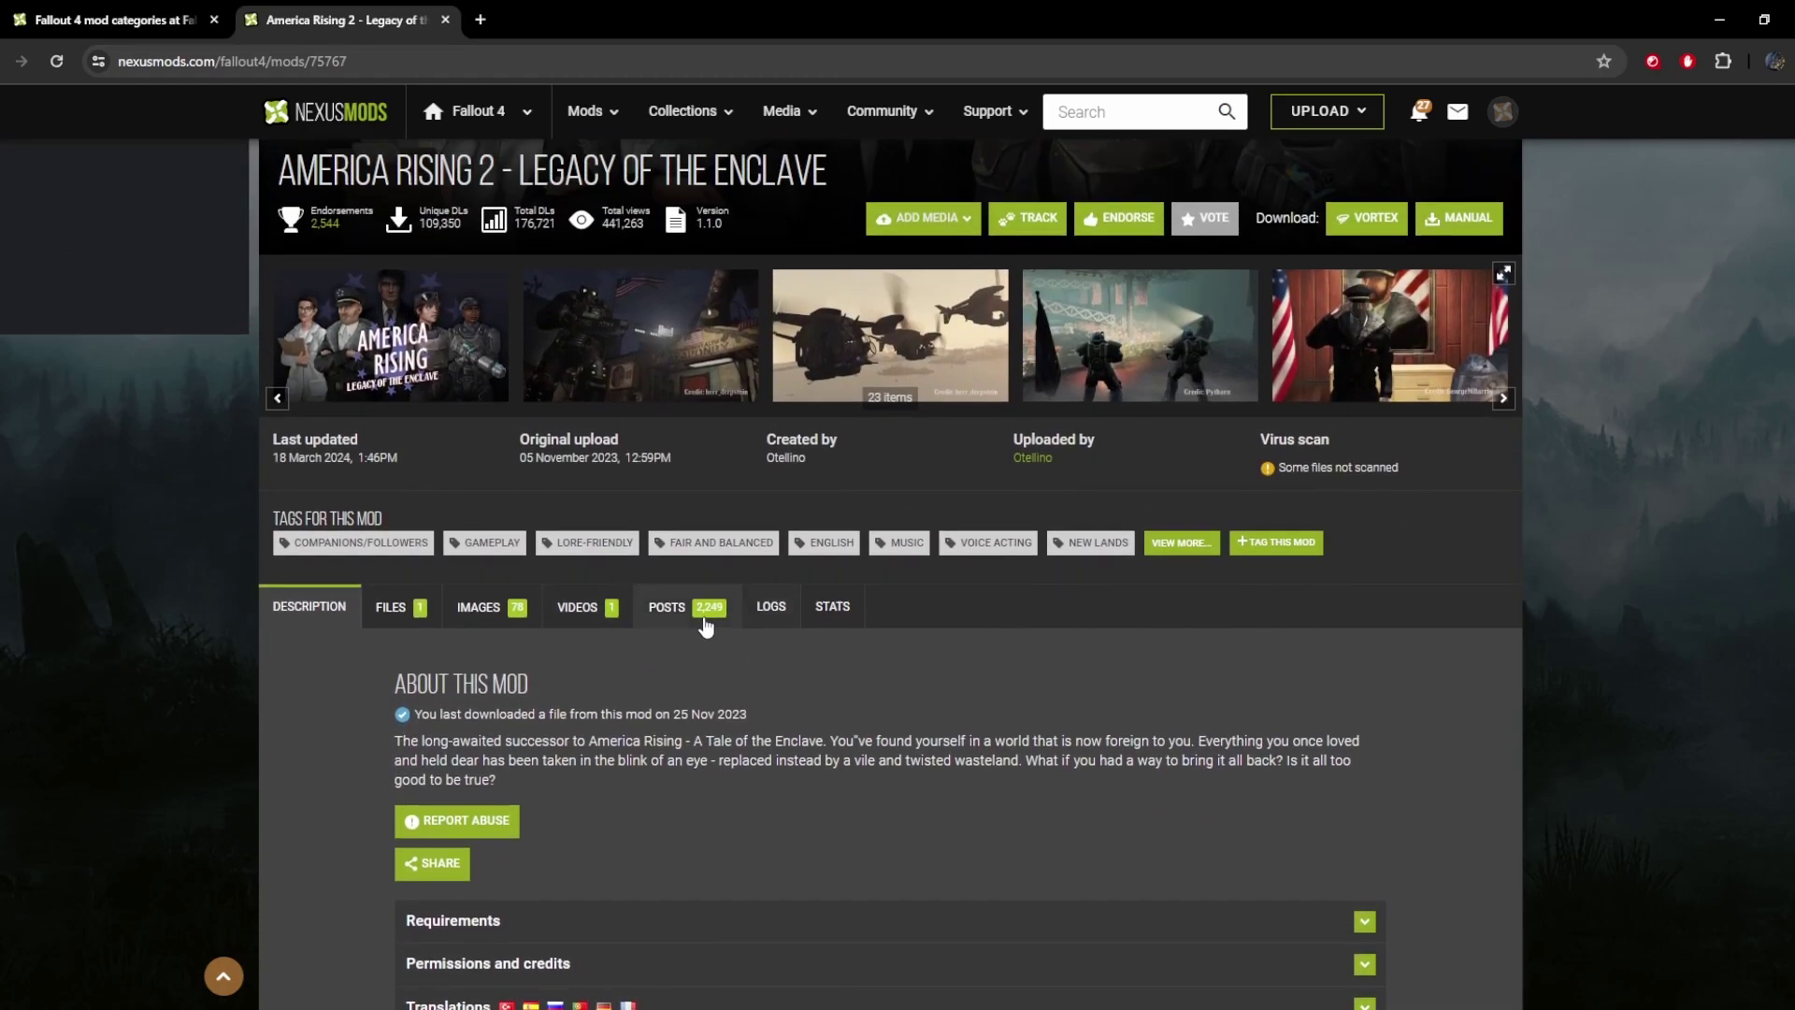
# - Read the user comments on America Rising 2 for known problems, compatibility concerns and new-game requirements
pyautogui.click(677, 608)
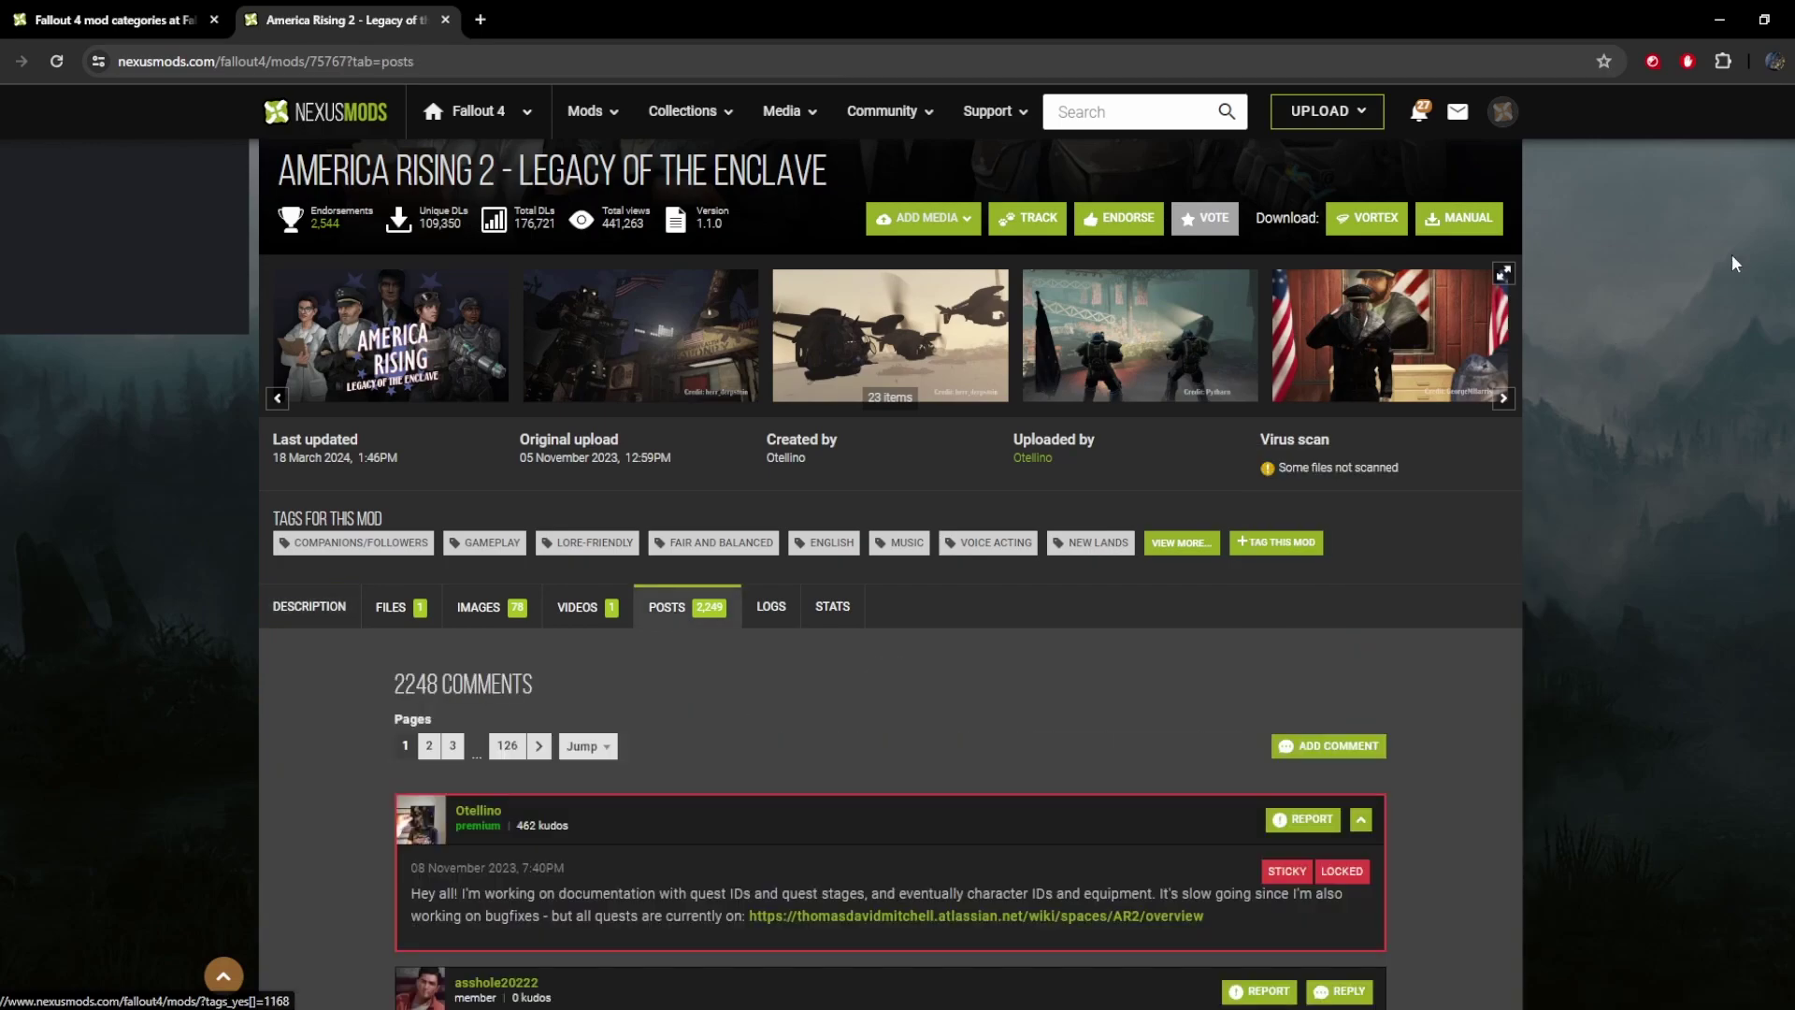
pyautogui.scroll(-7, 890, 561)
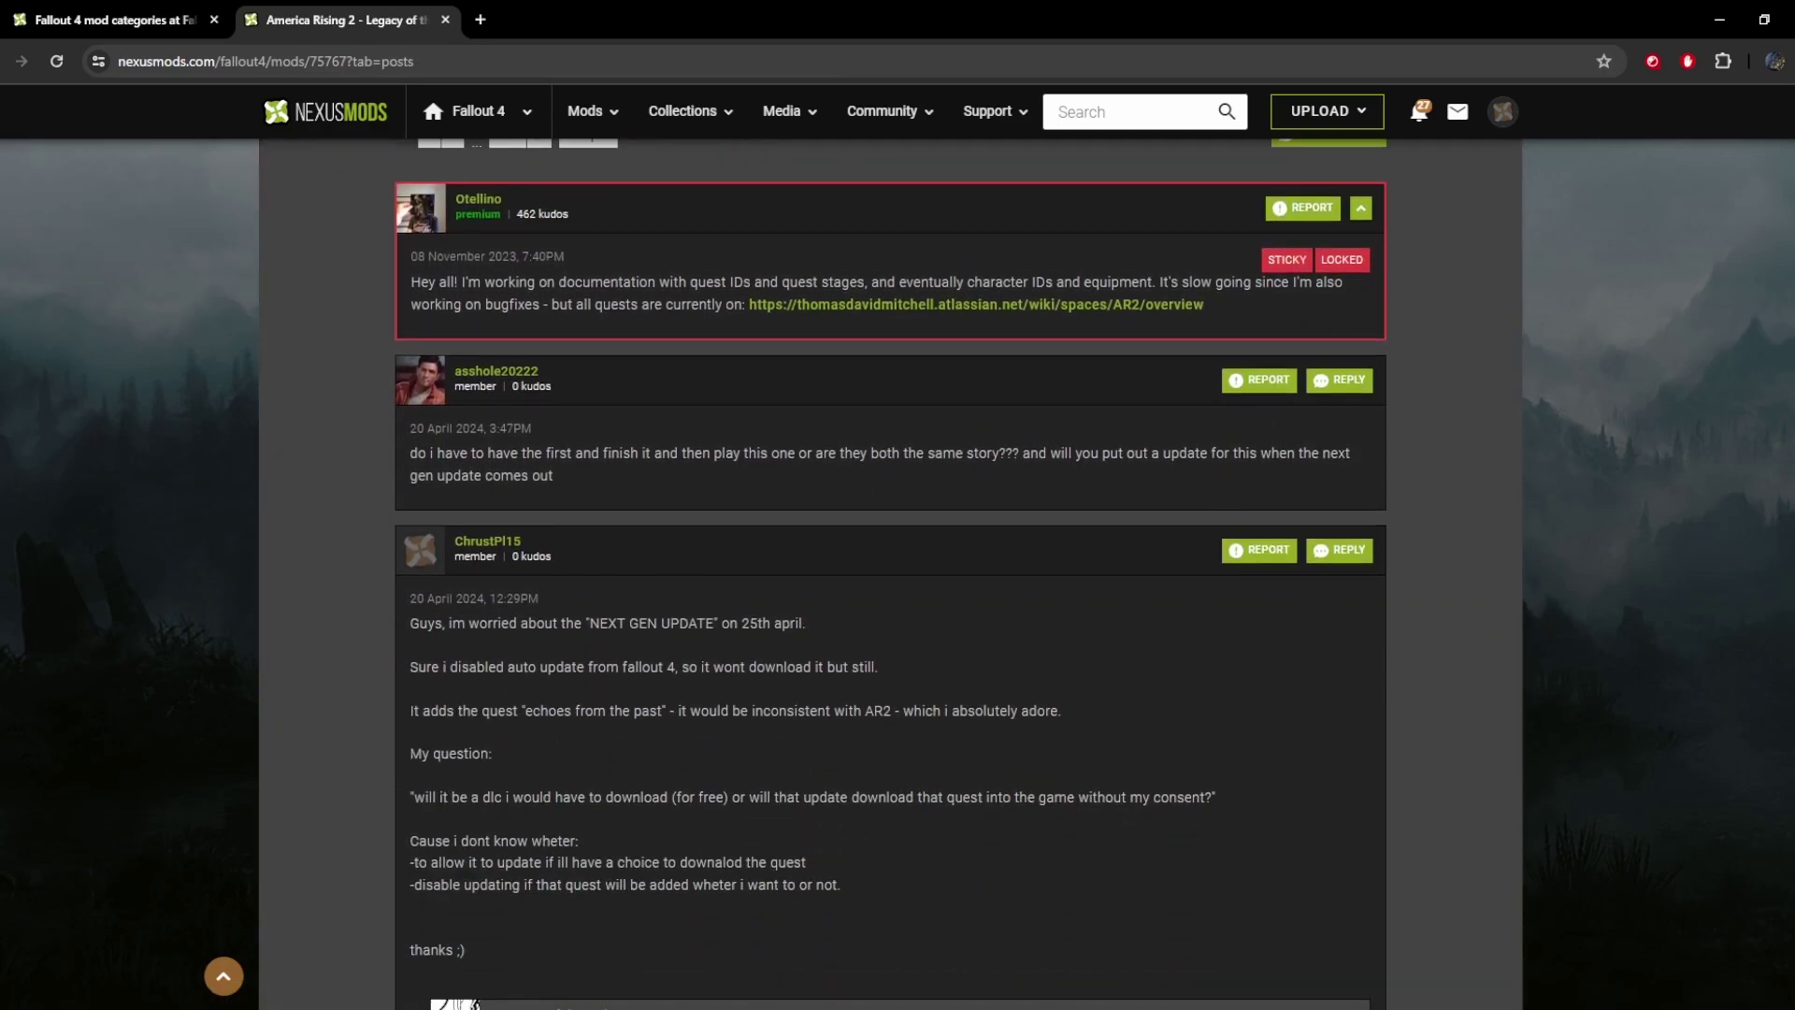
pyautogui.scroll(-3, 890, 561)
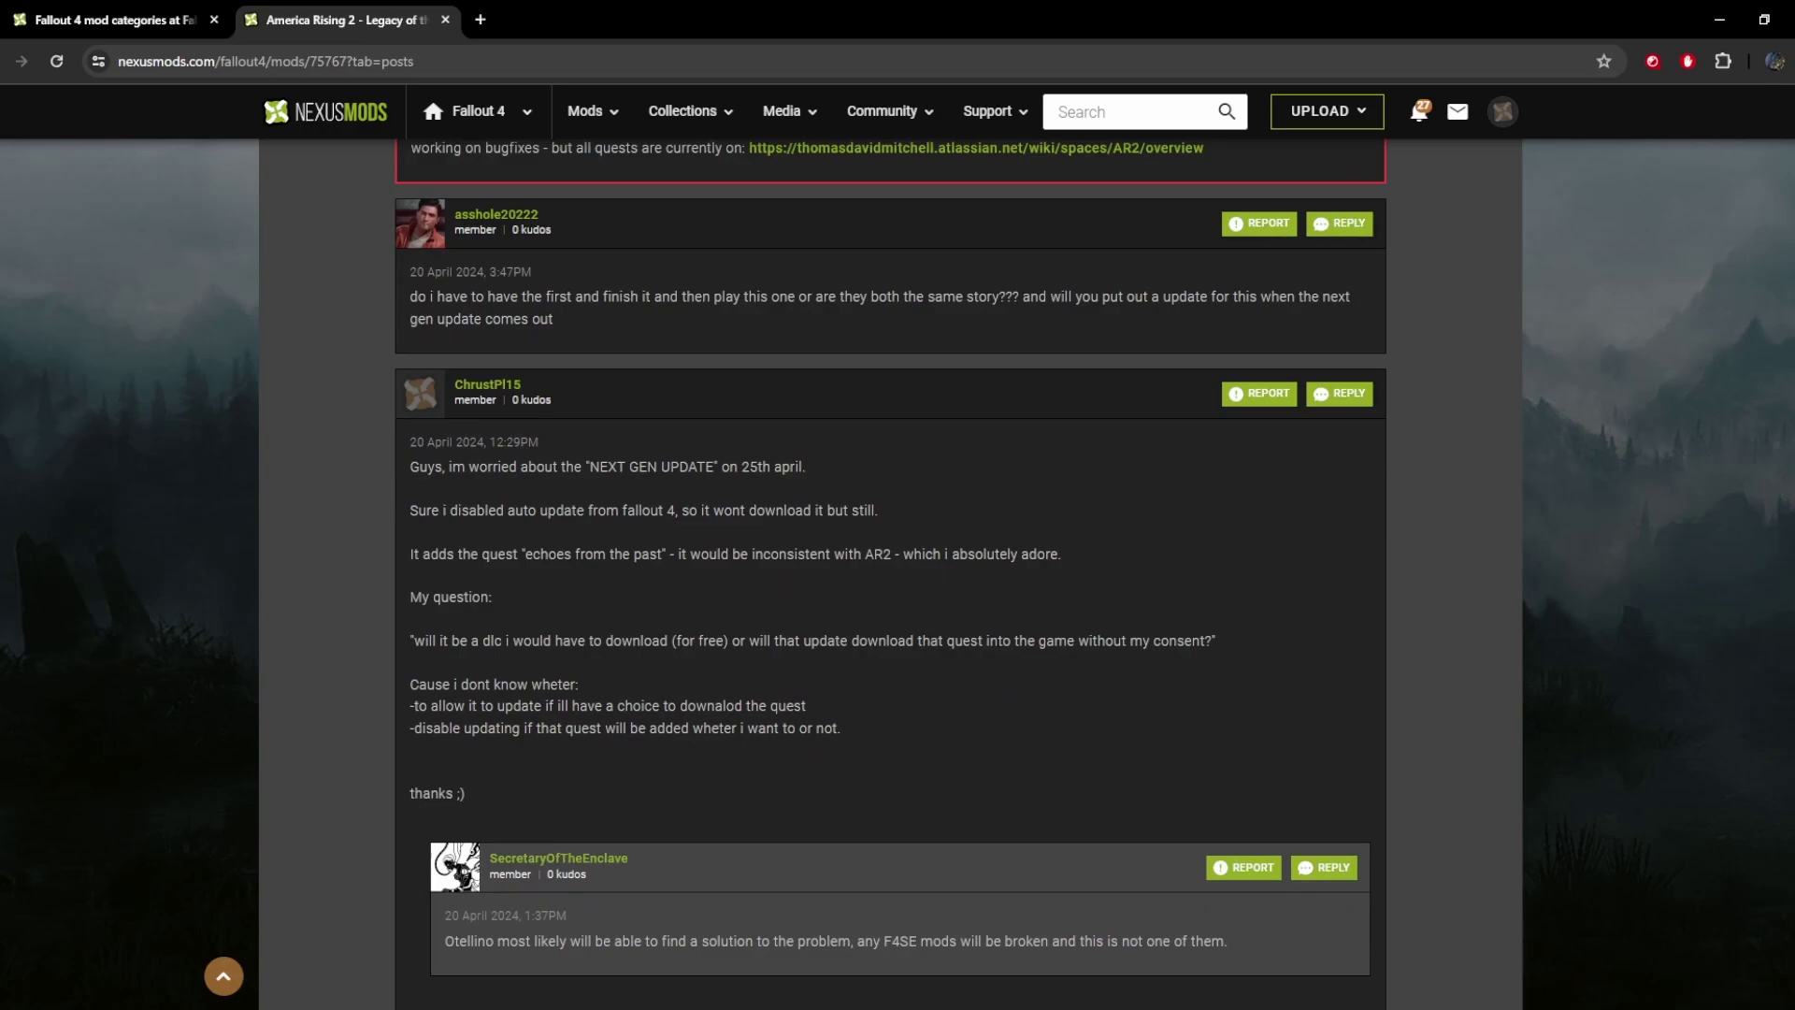
pyautogui.scroll(-1, 890, 561)
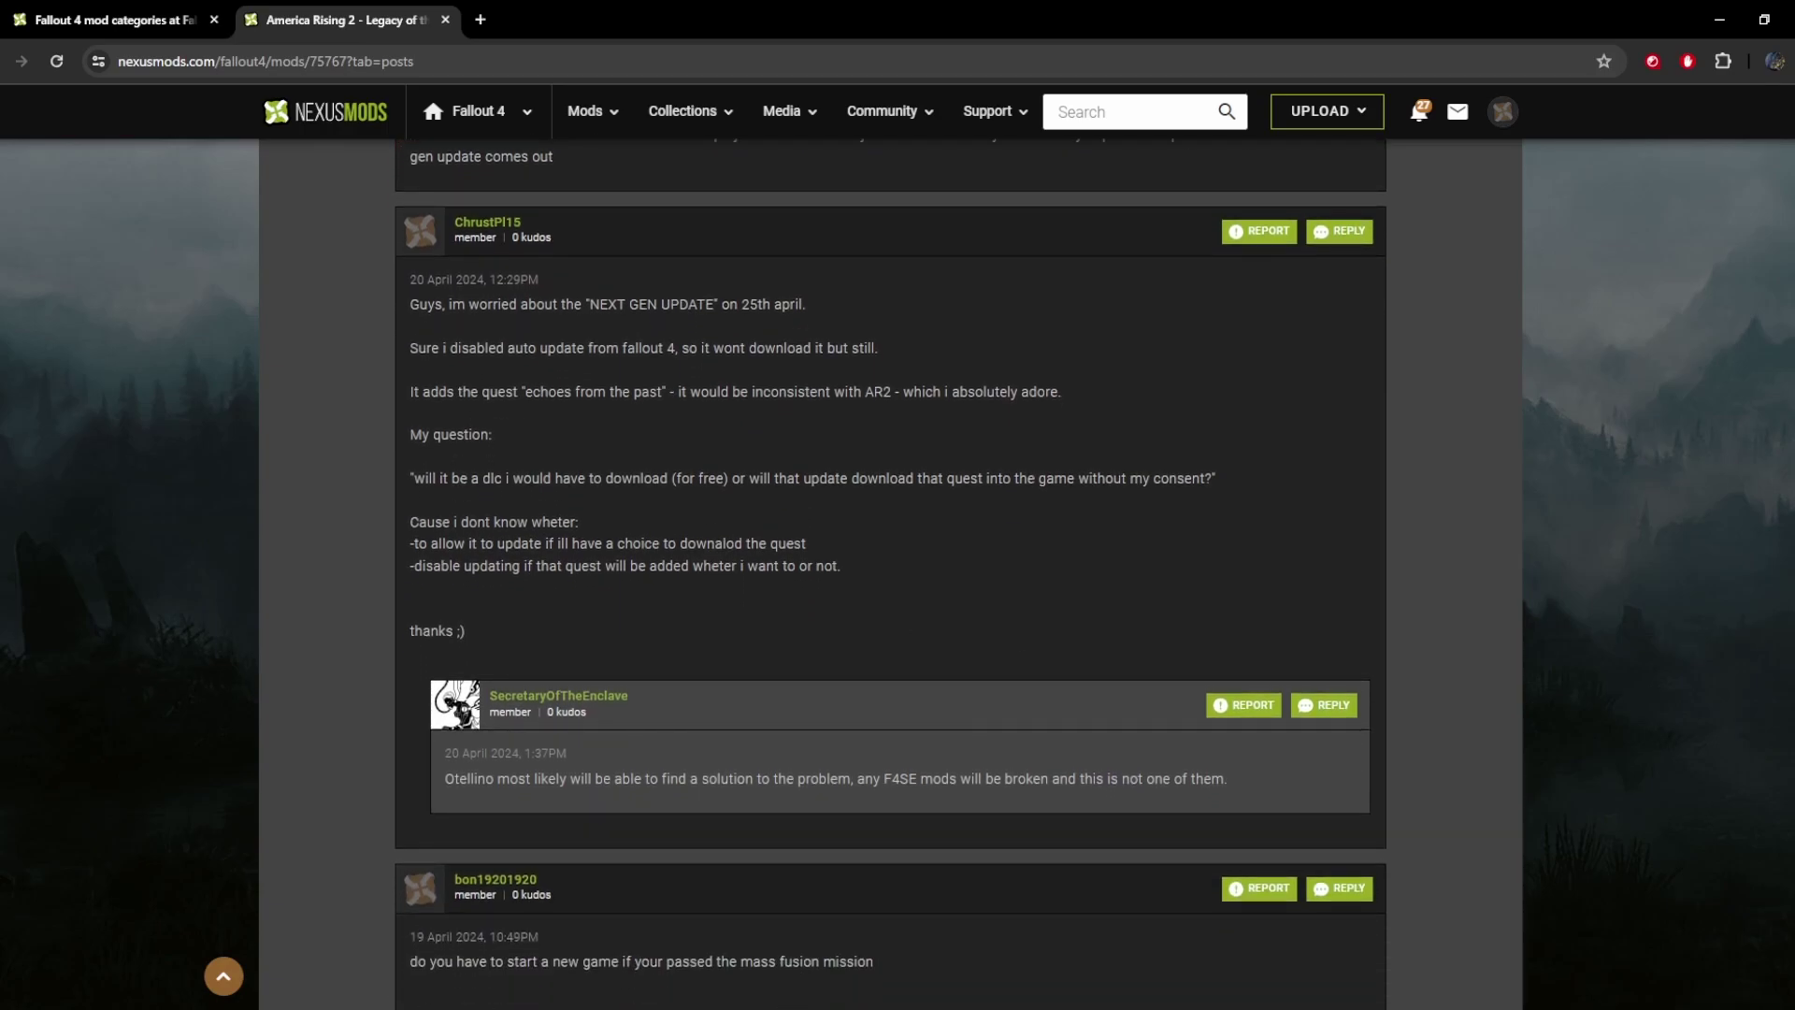
pyautogui.scroll(-5, 890, 561)
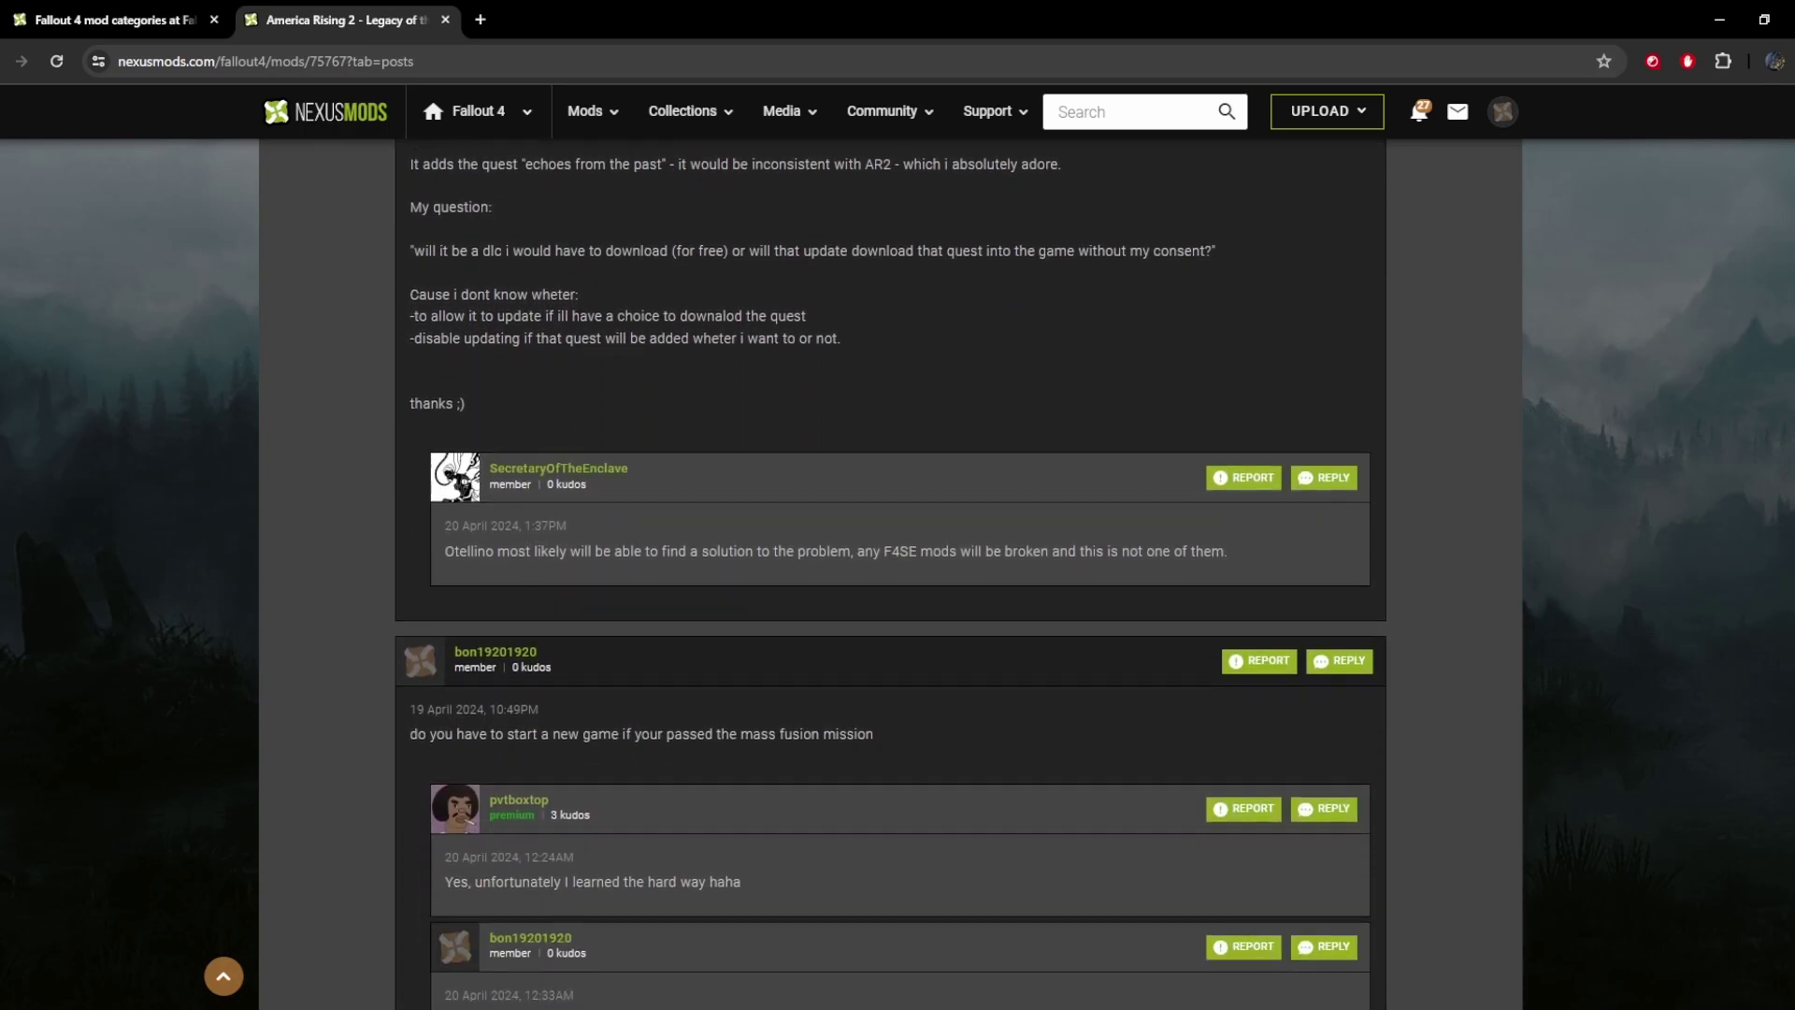
pyautogui.scroll(-1, 1229, 603)
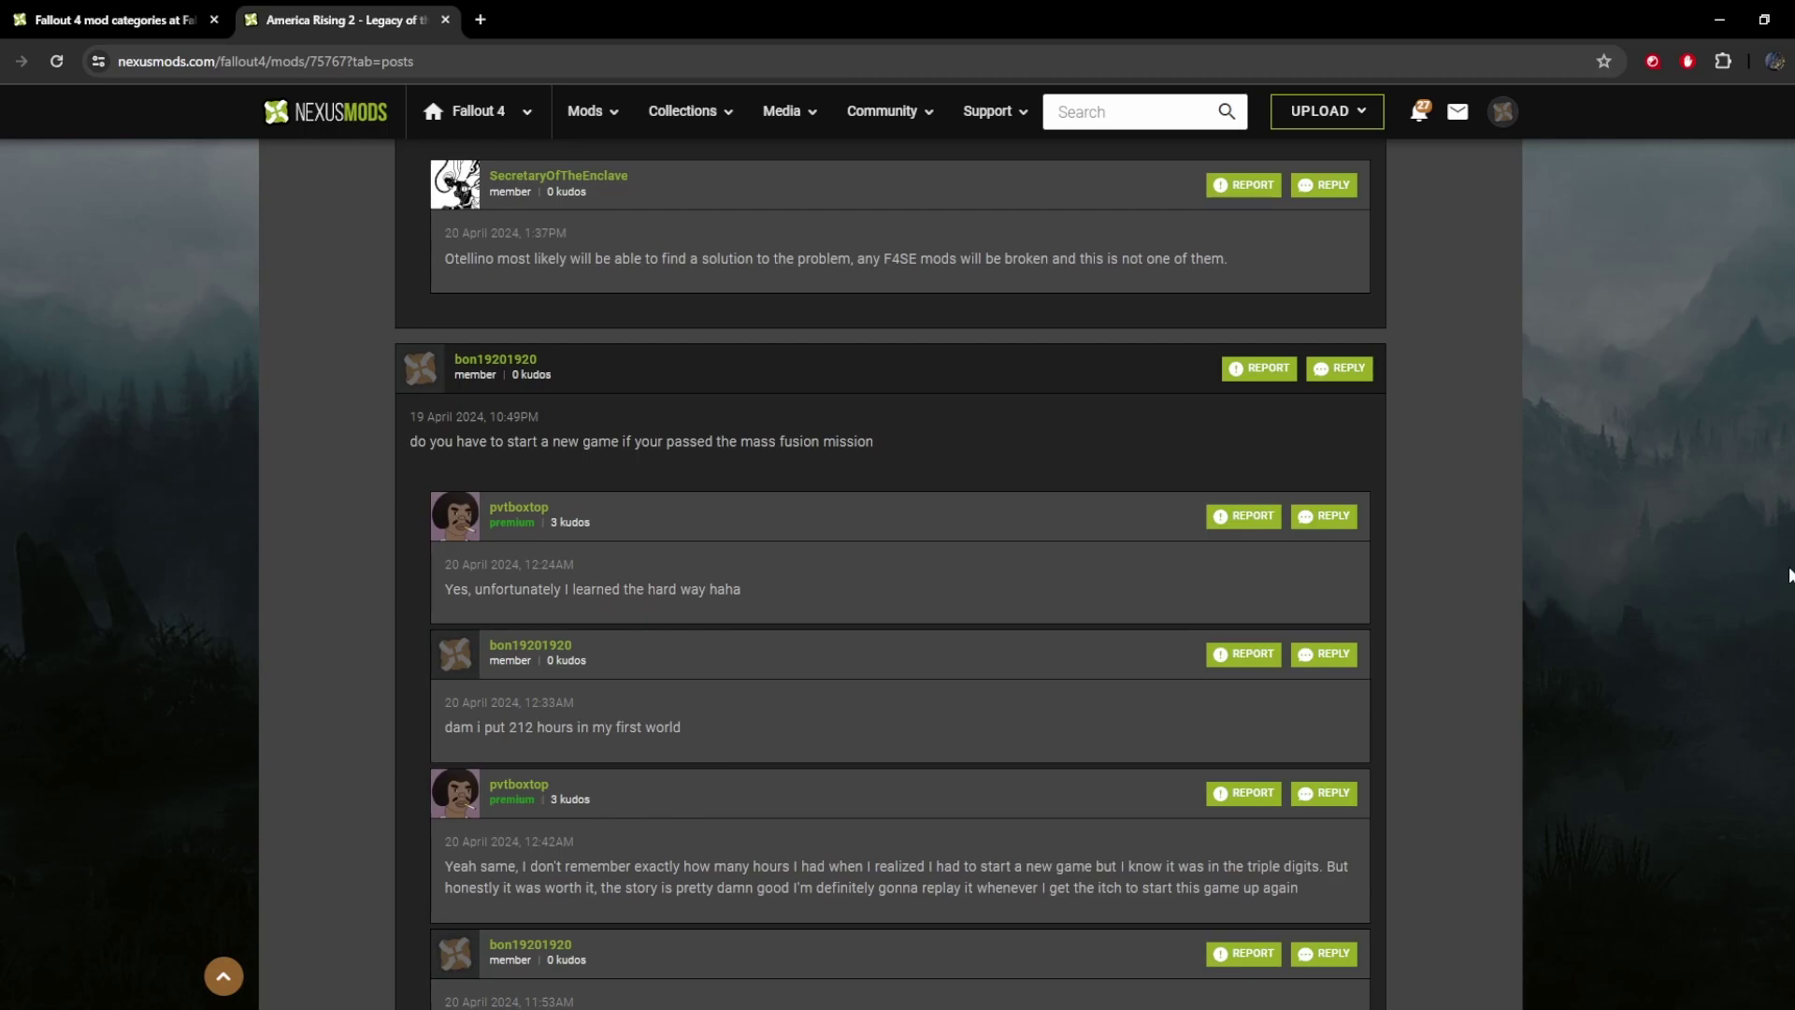
pyautogui.scroll(-7, 890, 574)
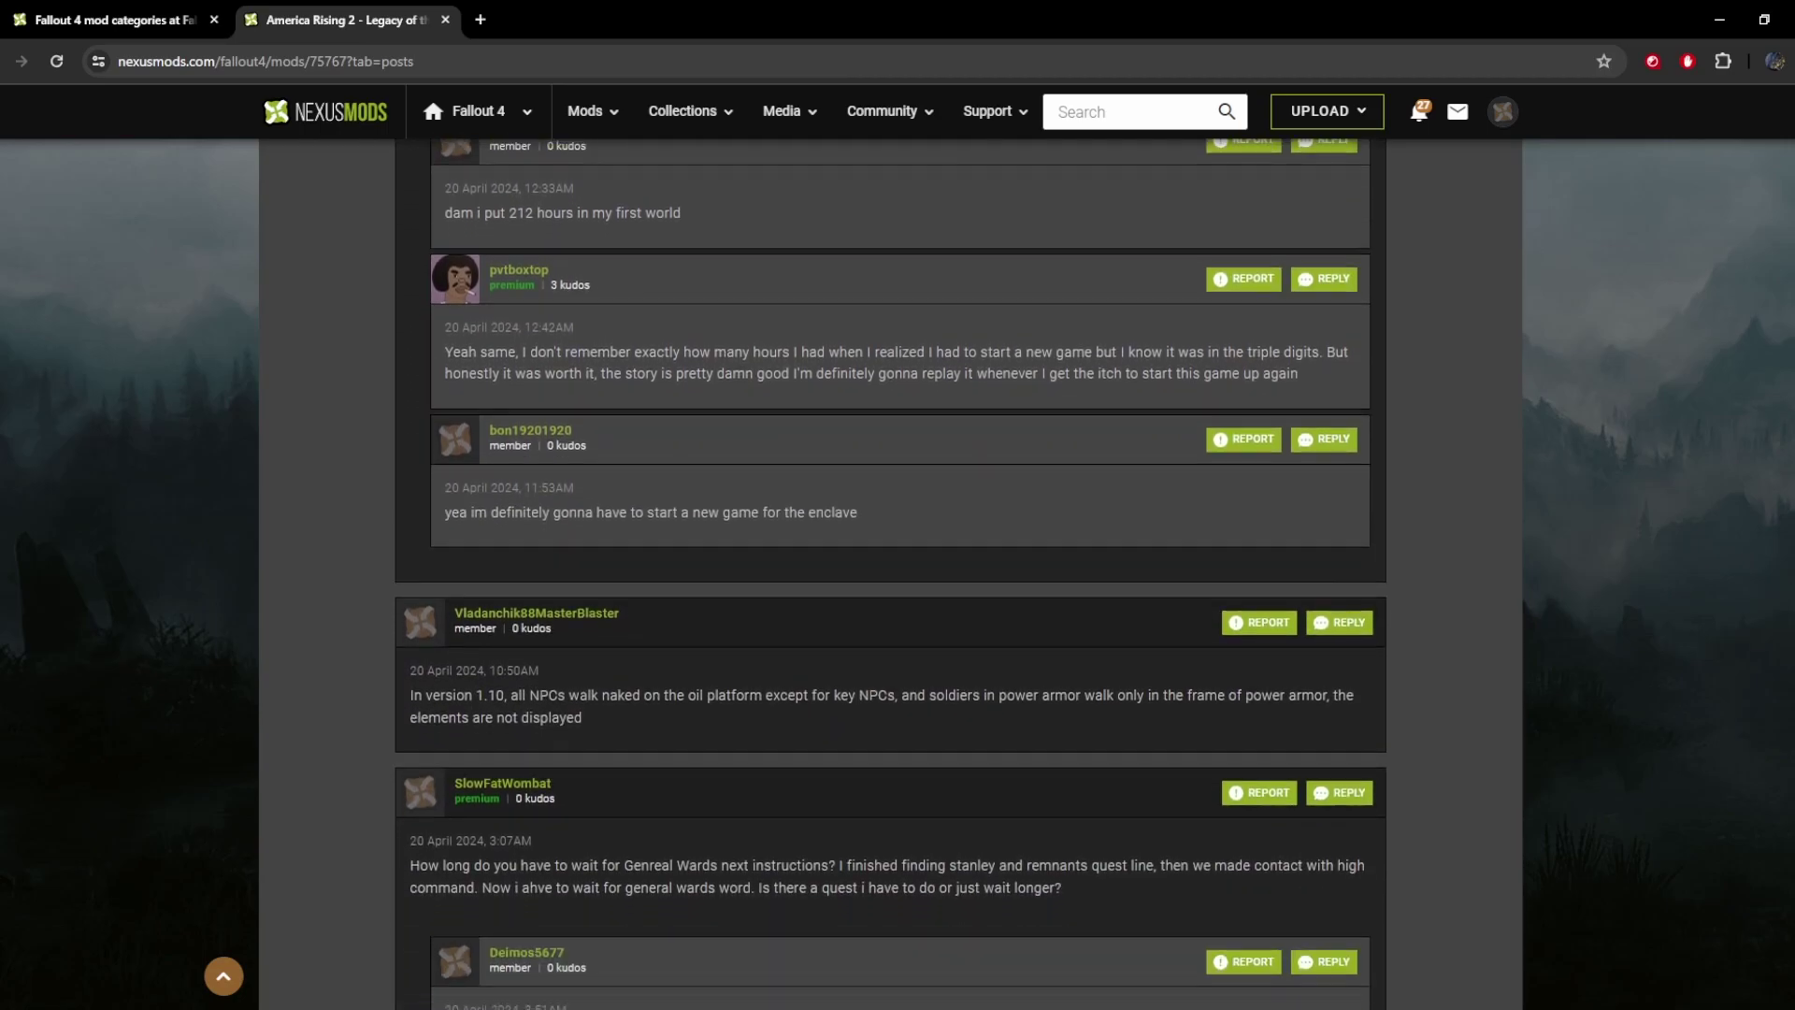
pyautogui.scroll(20, 890, 561)
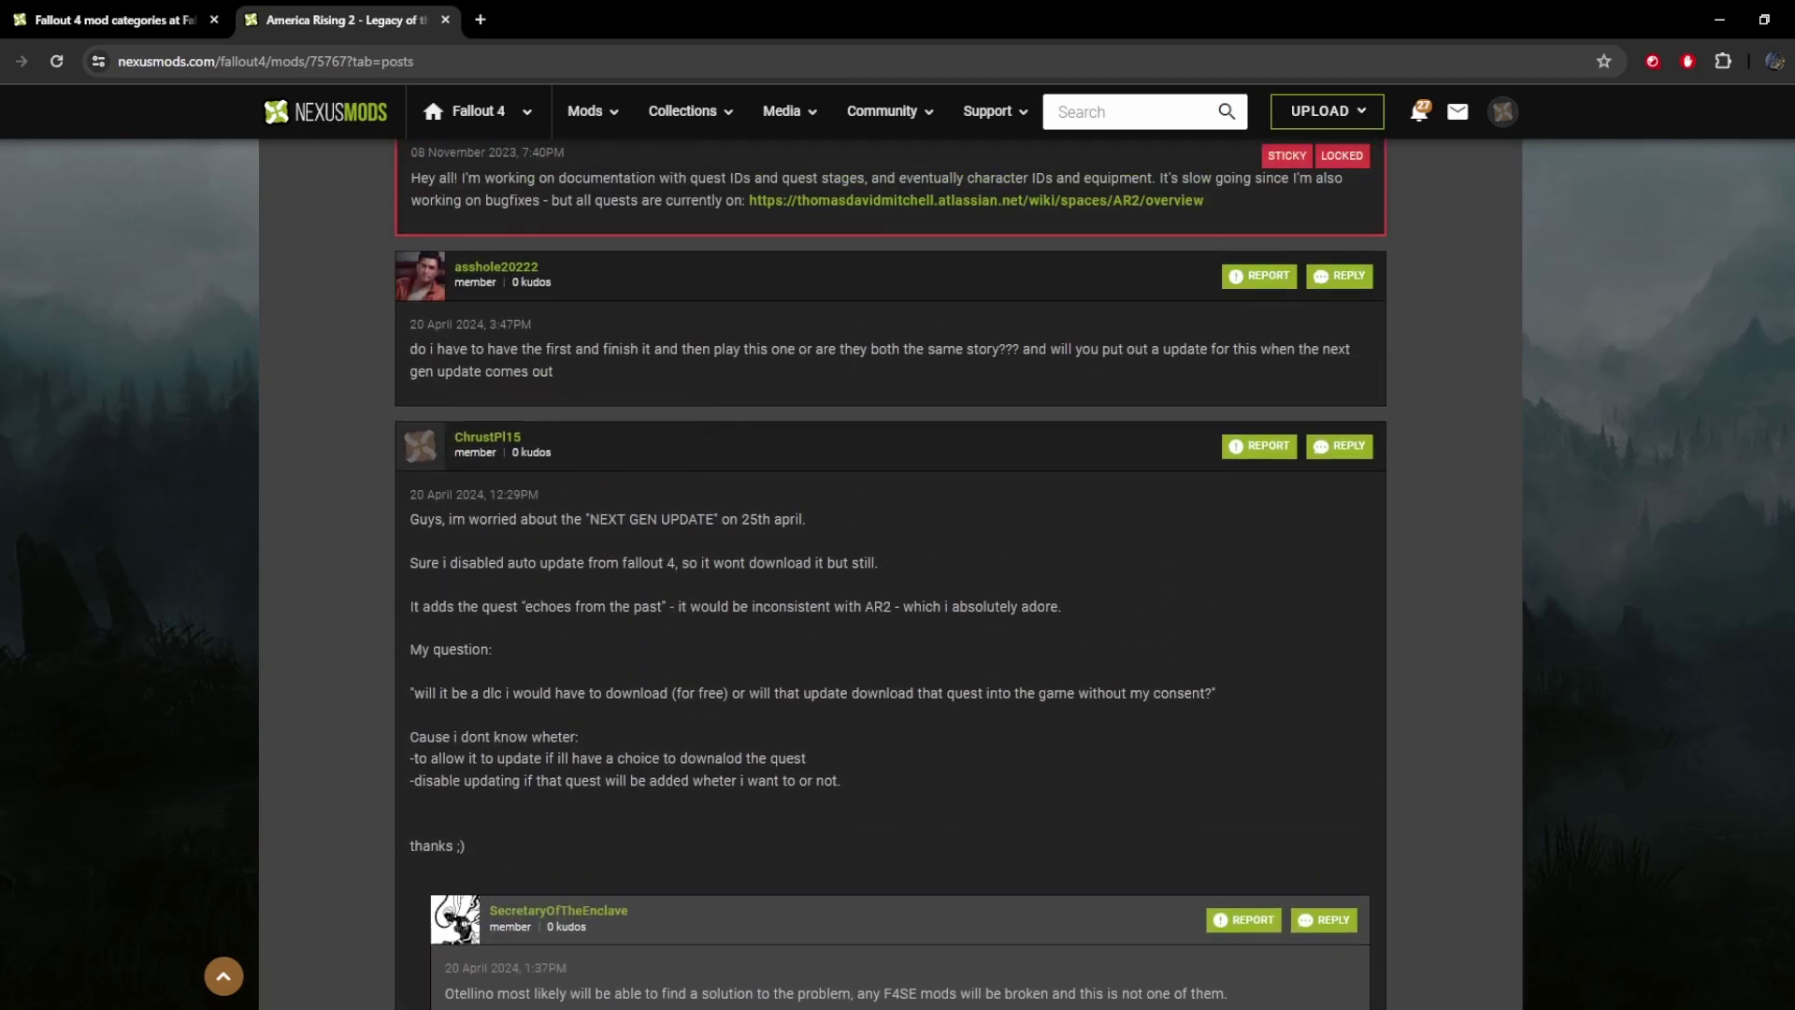
pyautogui.scroll(-2, 406, 565)
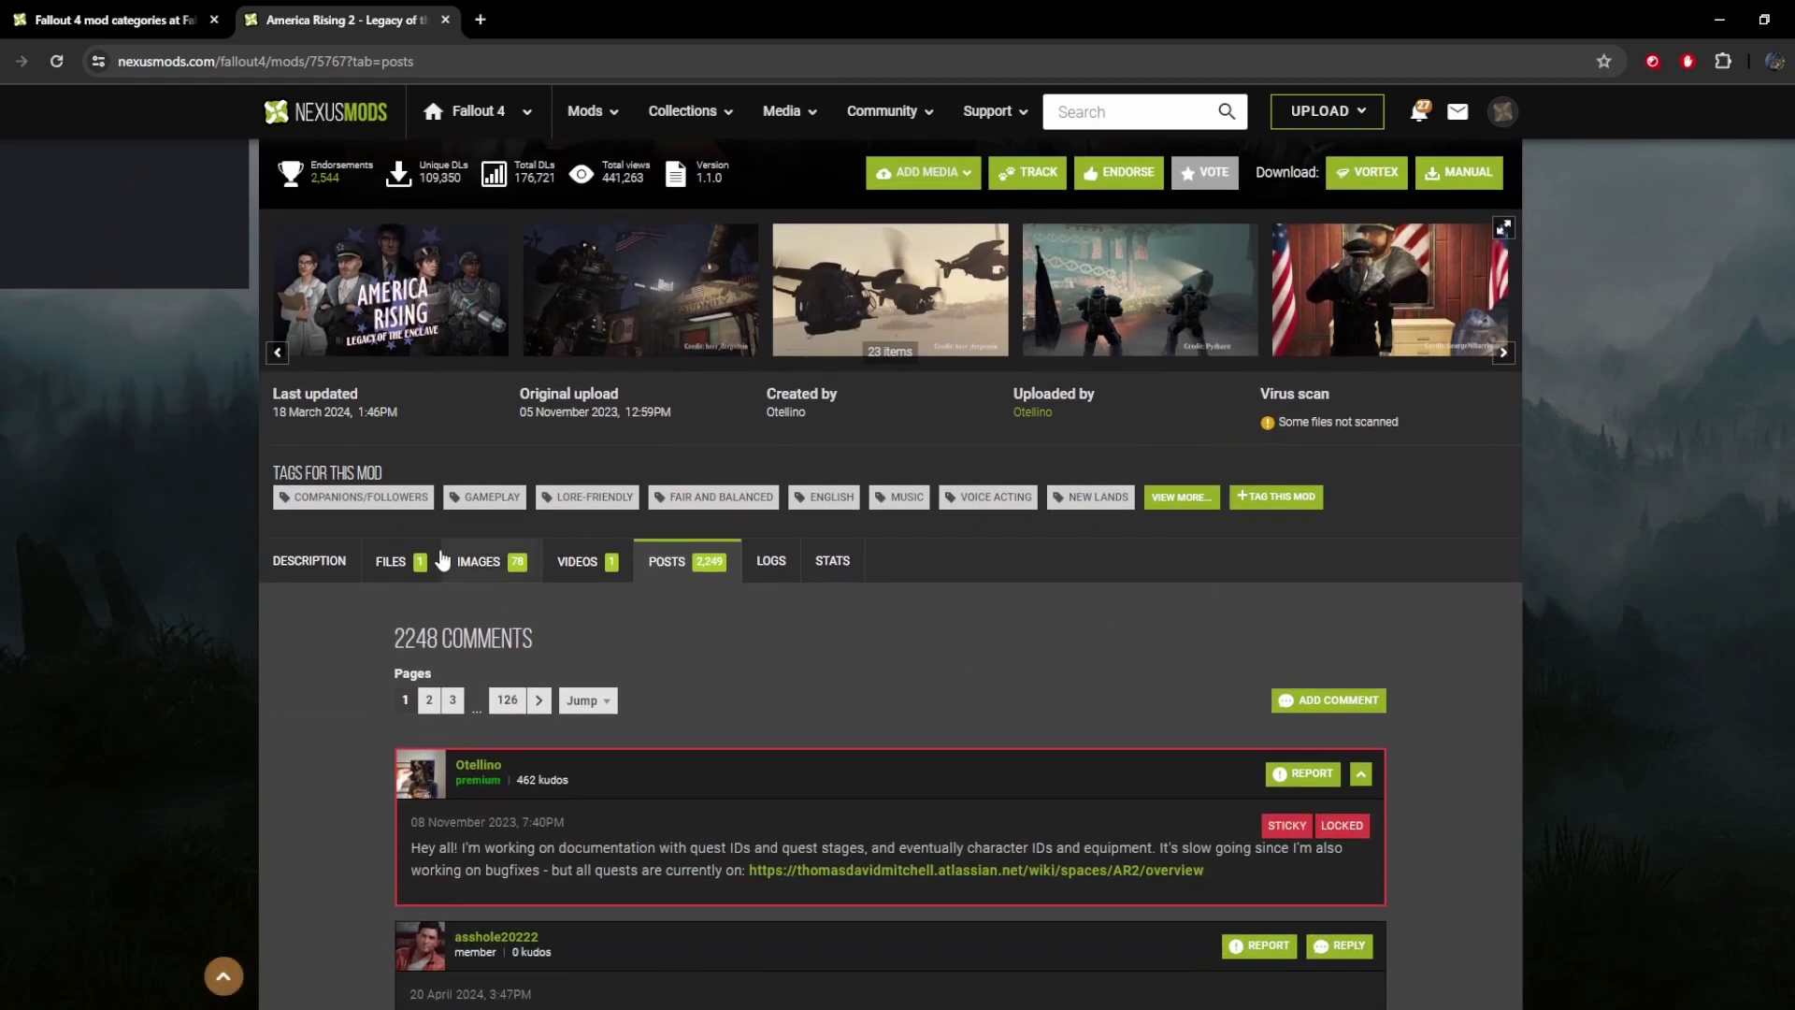
# - Download the main file of America Rising 2 version 1.1.0 through the mod manager using the slow download
pyautogui.click(407, 564)
pyautogui.scroll(-3, 604, 478)
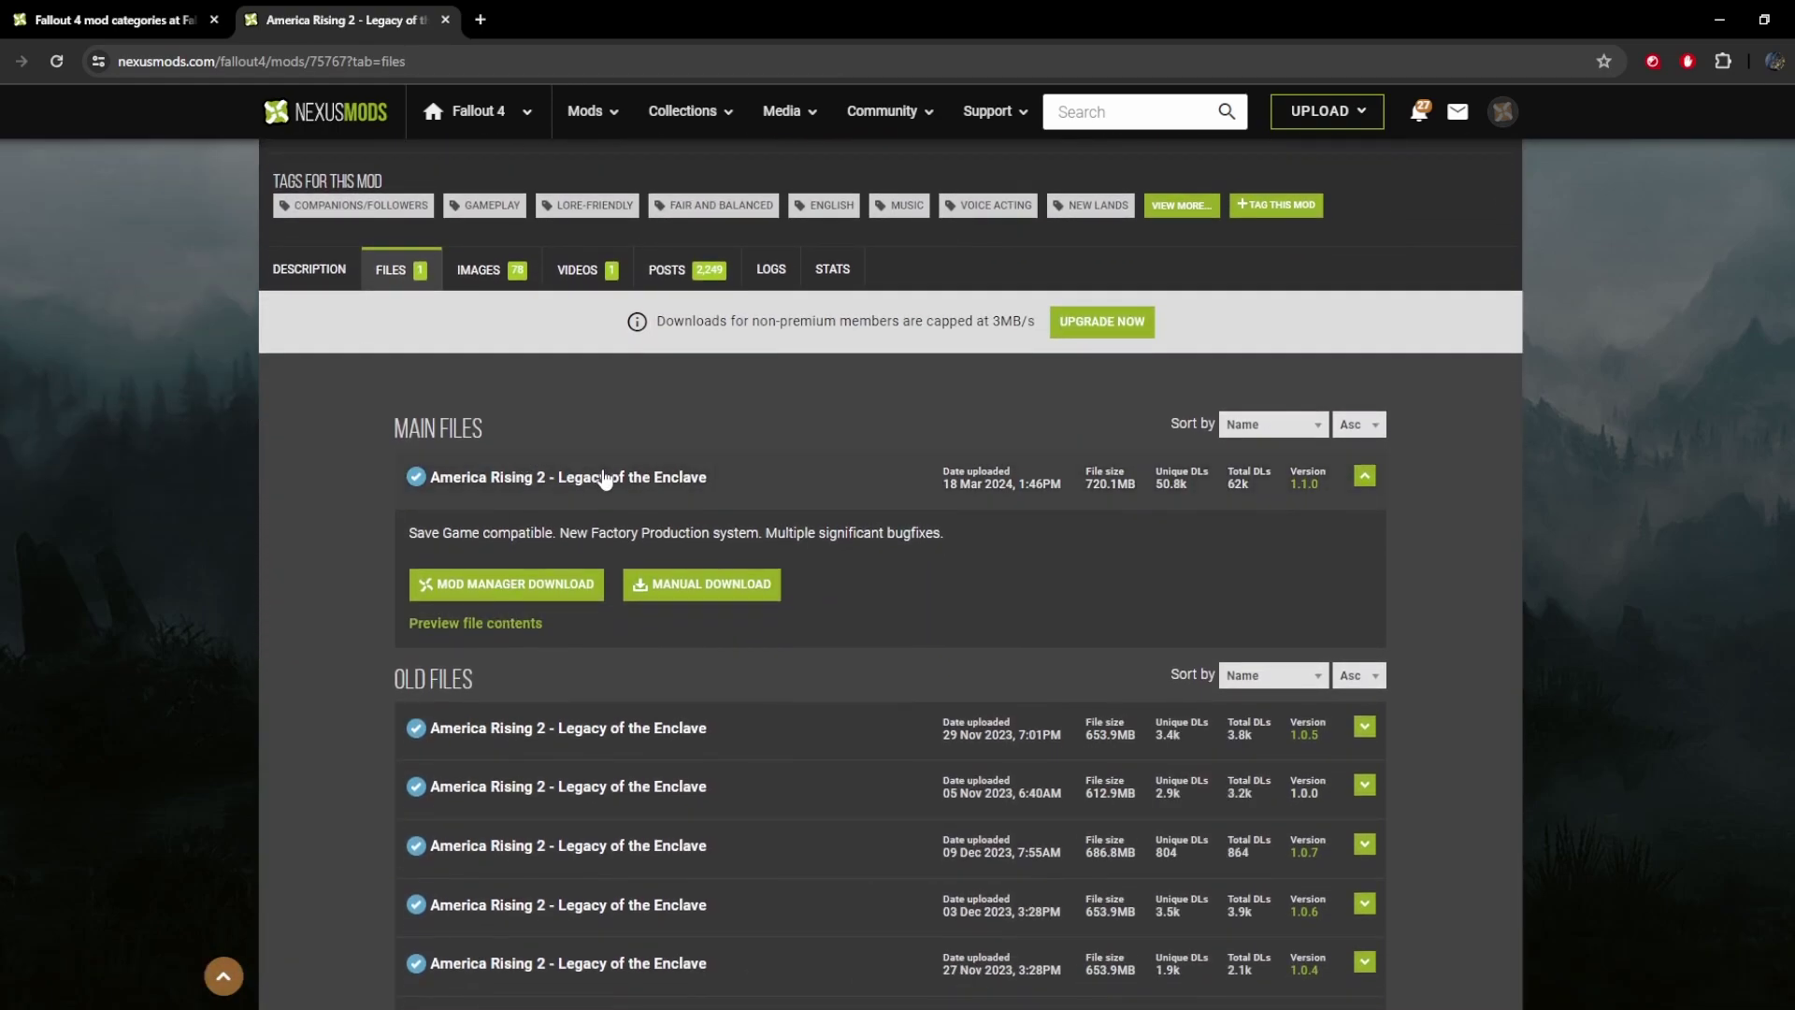
pyautogui.click(529, 585)
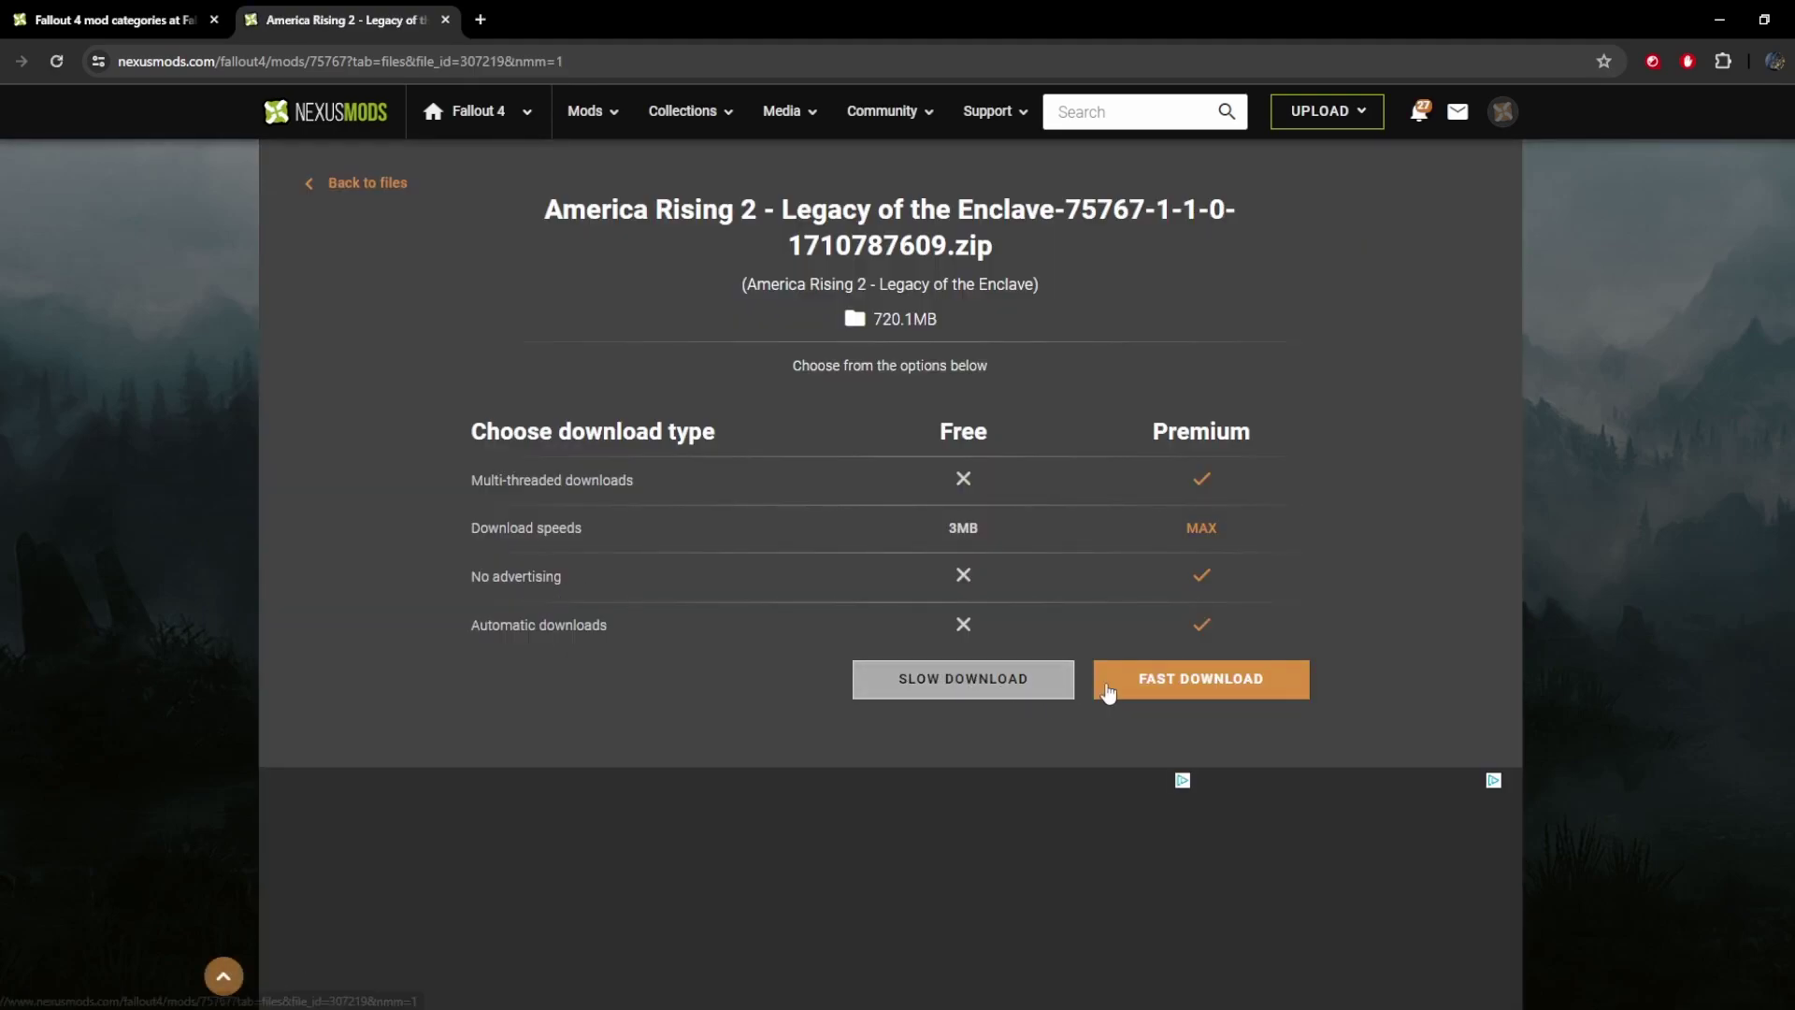
pyautogui.click(993, 677)
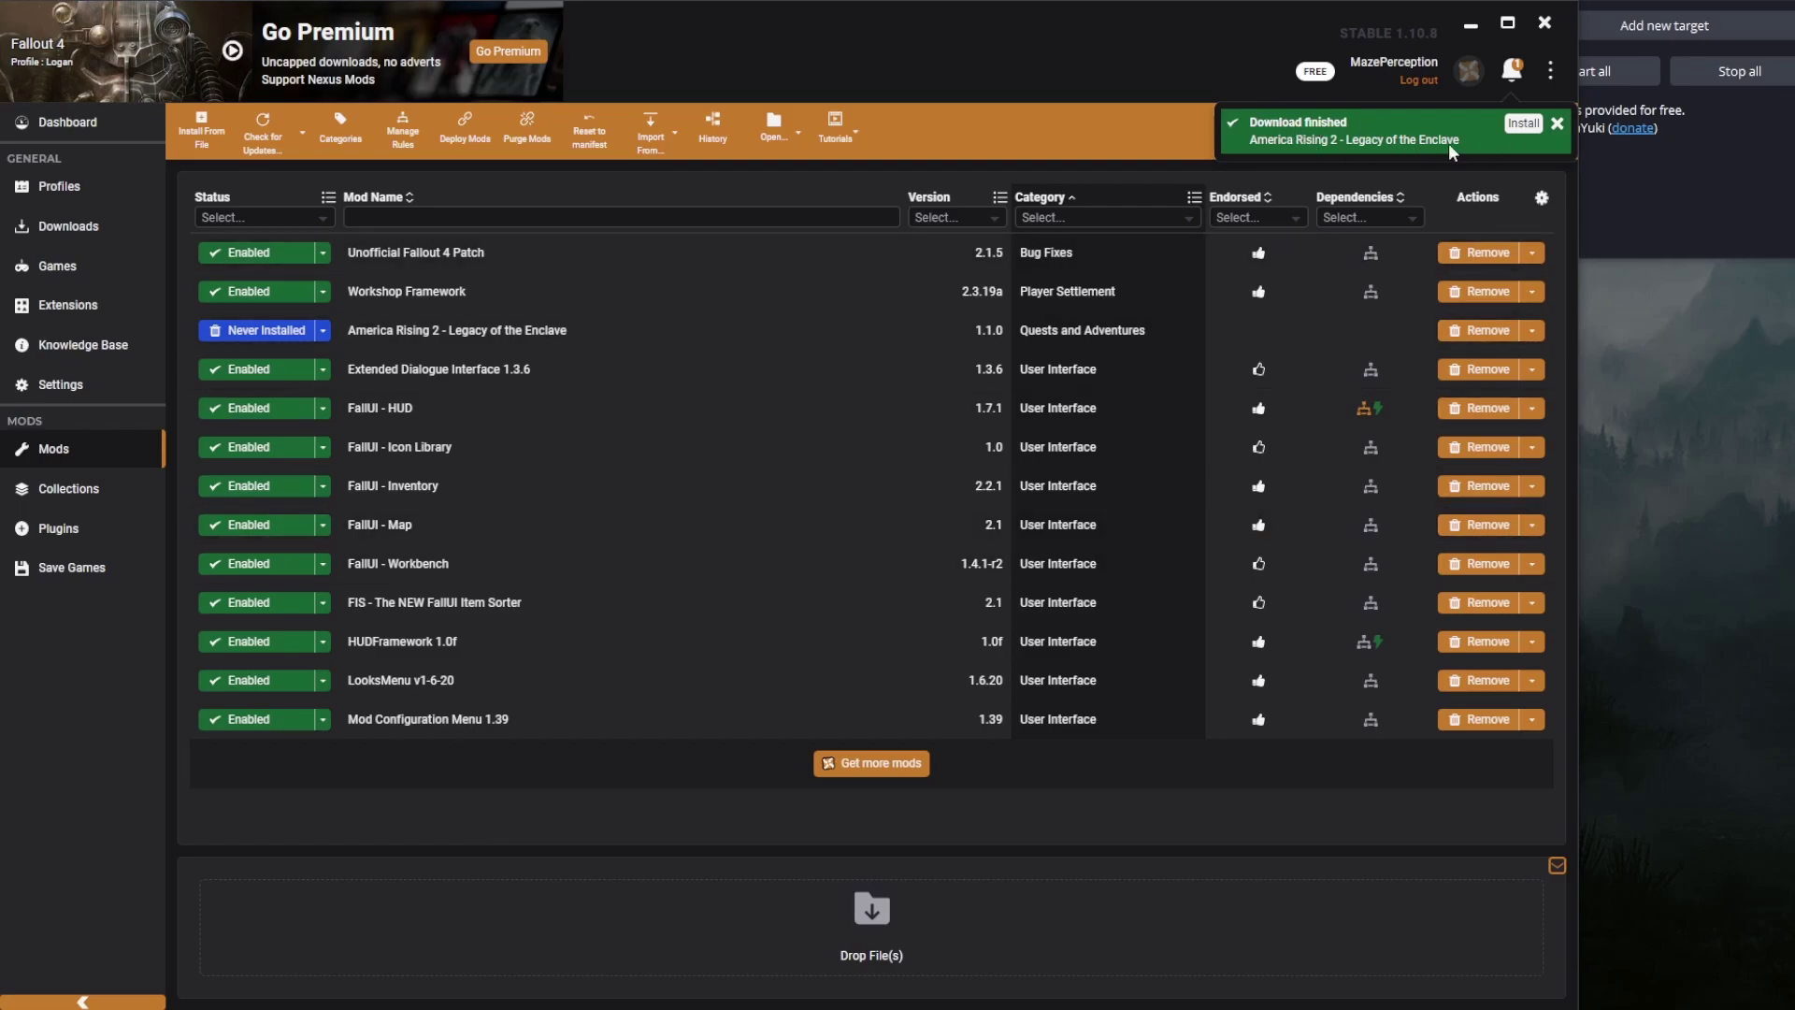
# - Switch to Vortex, and install and enable the downloaded America Rising 2 - Legacy of the Enclave mod
pyautogui.click(1522, 125)
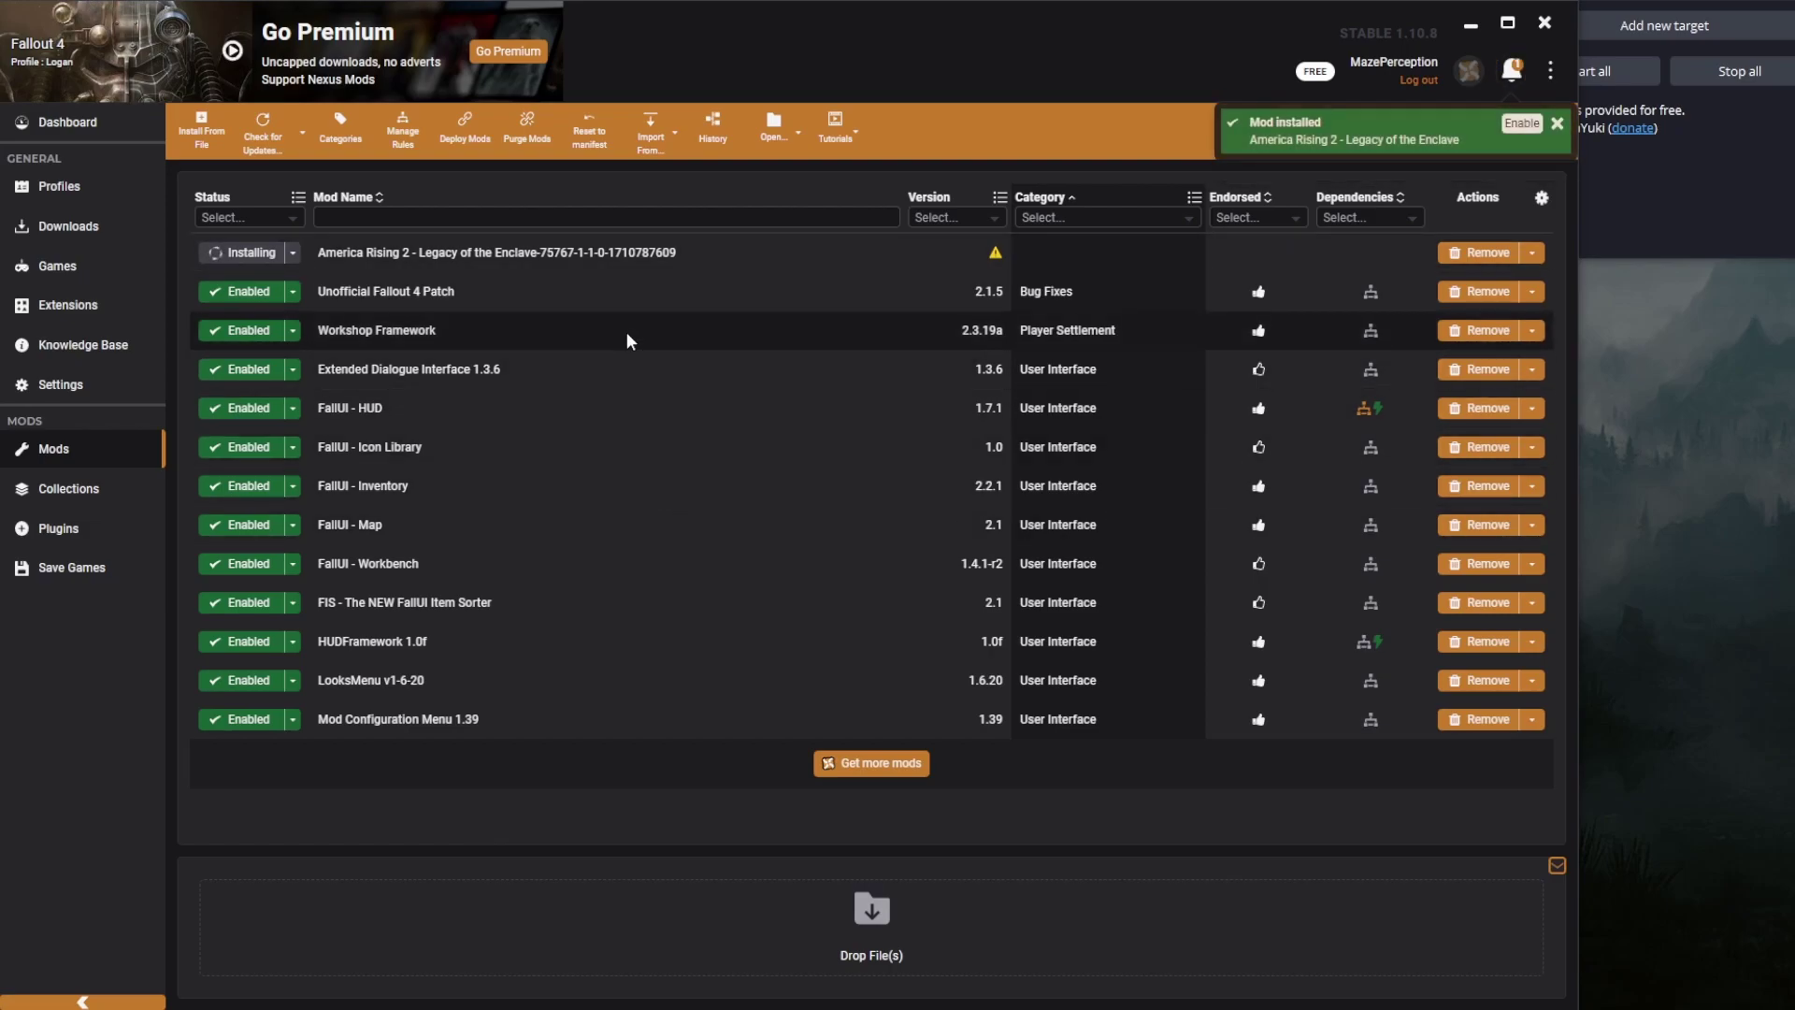
pyautogui.click(1523, 123)
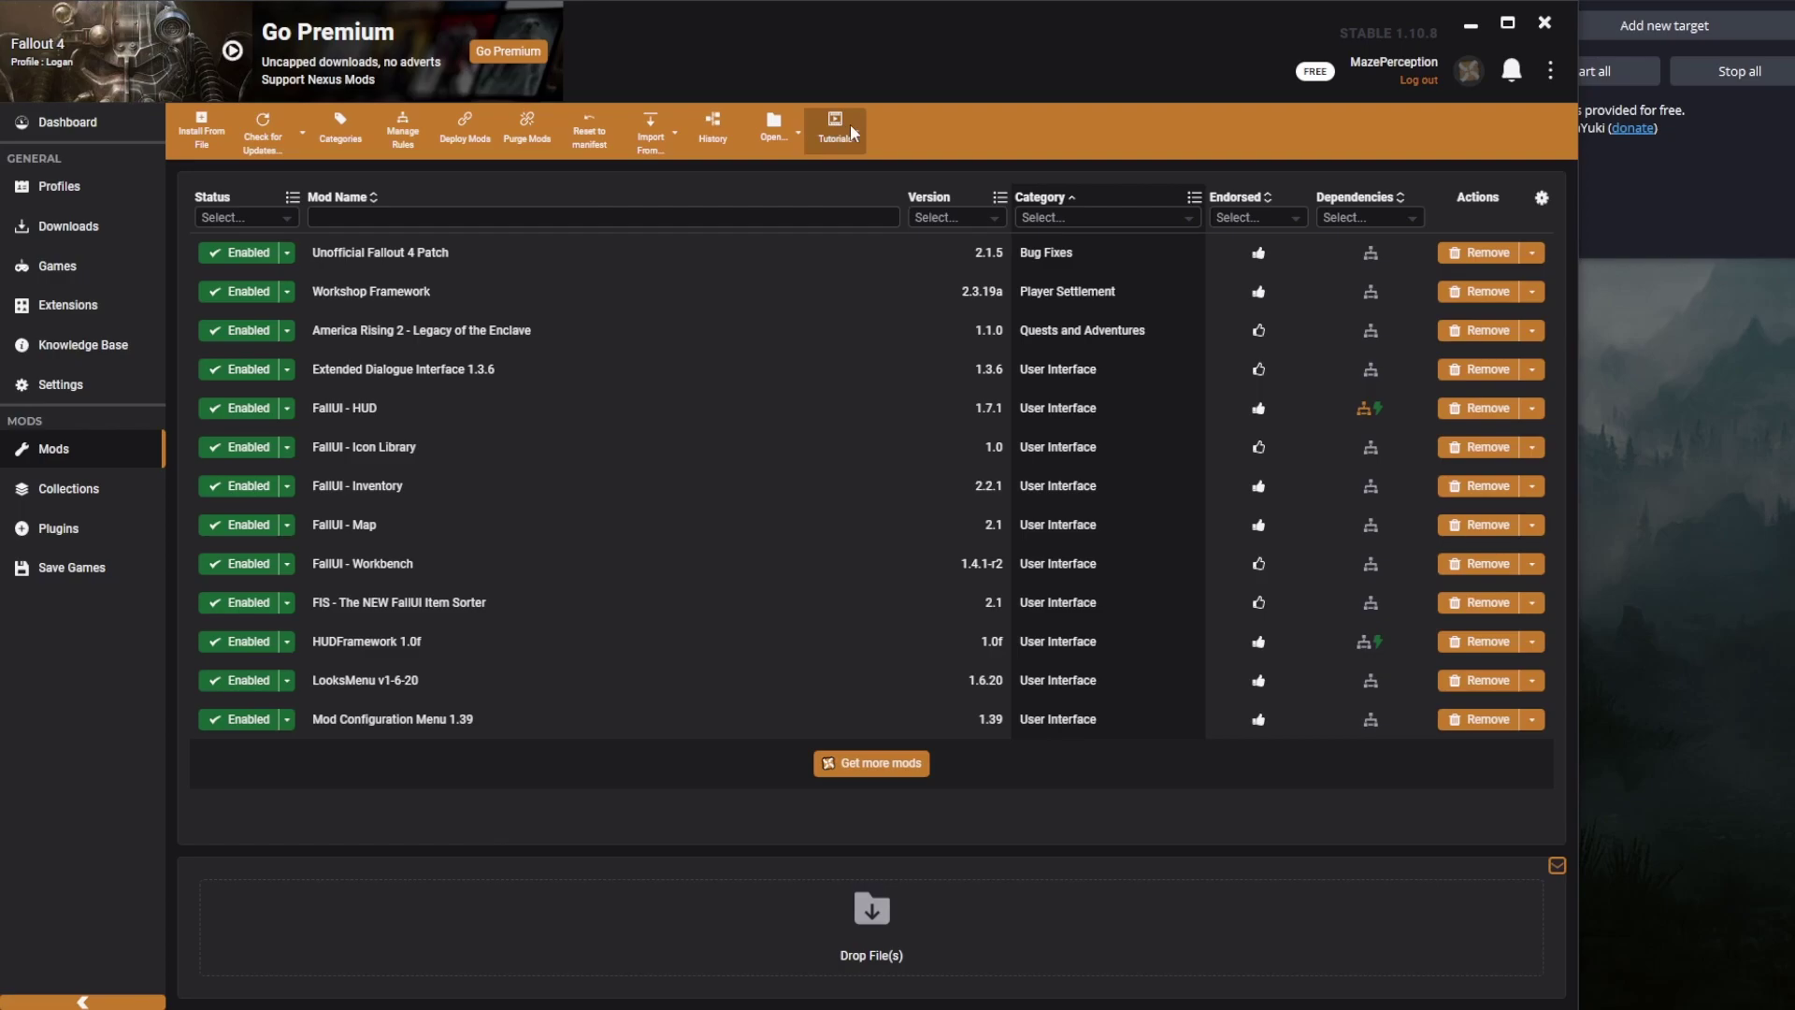
# - Open the Install Mods tutorial in Vortex
pyautogui.click(850, 123)
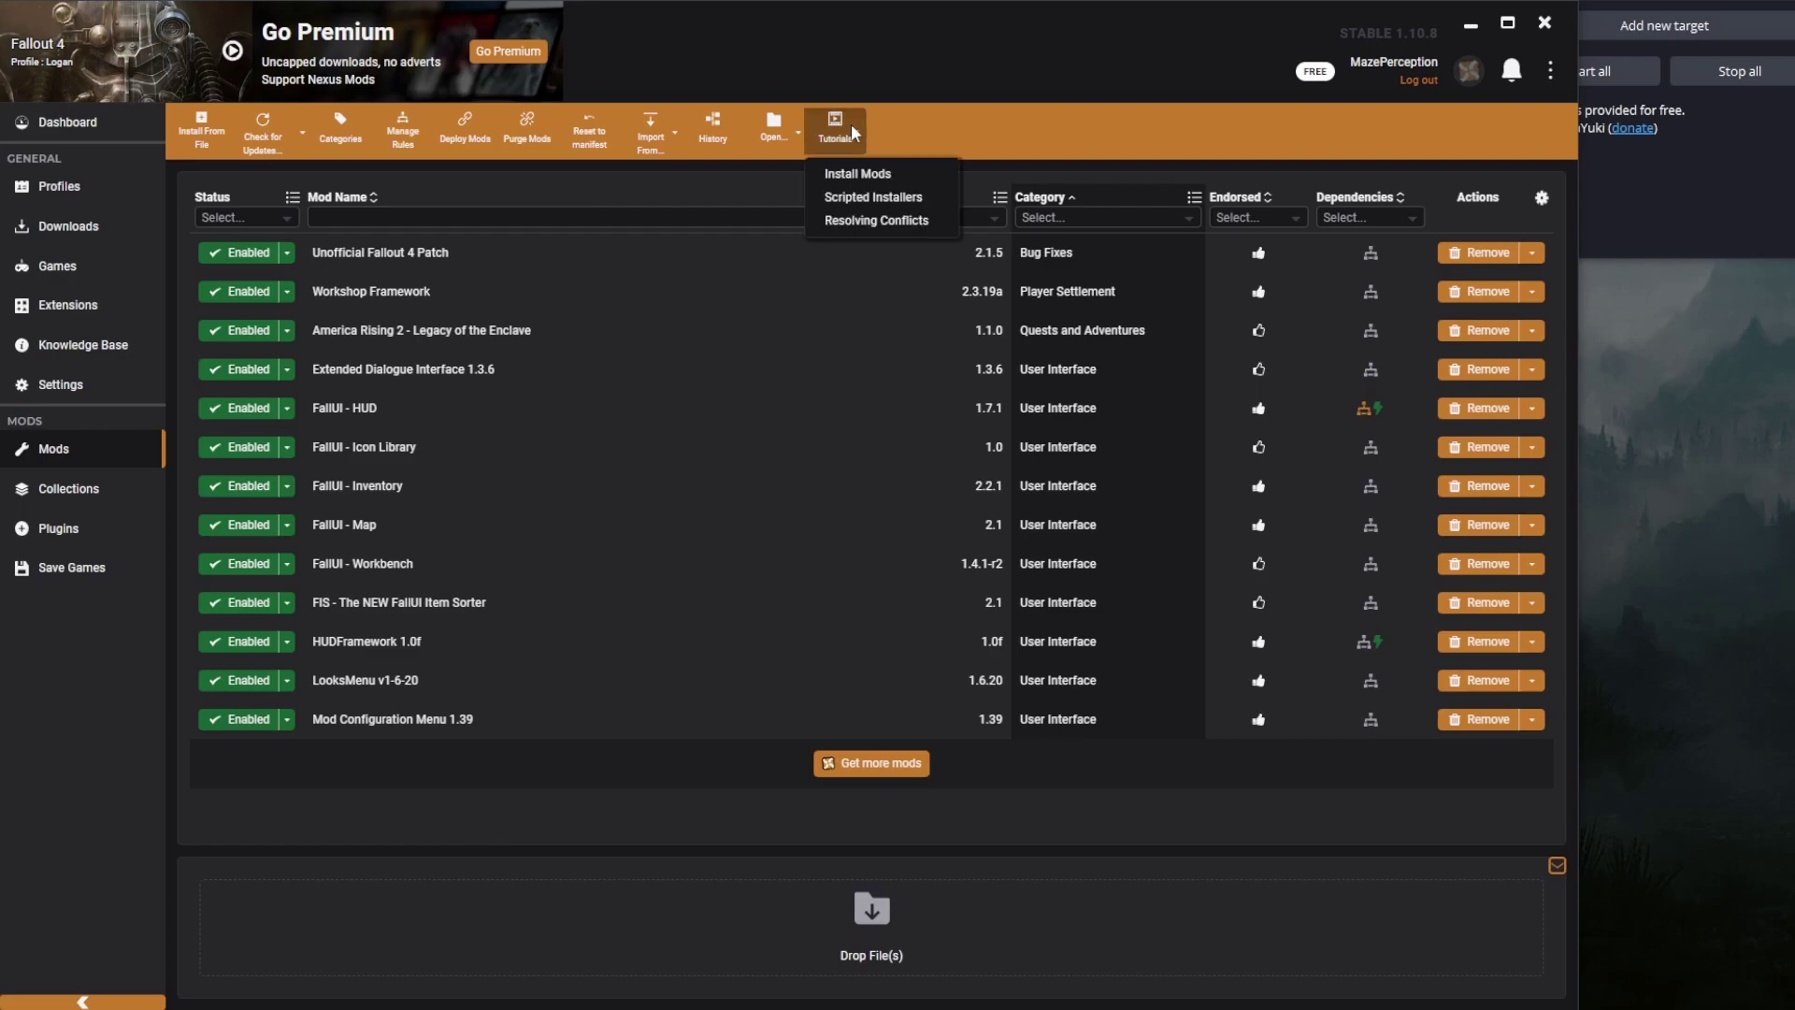
pyautogui.click(865, 174)
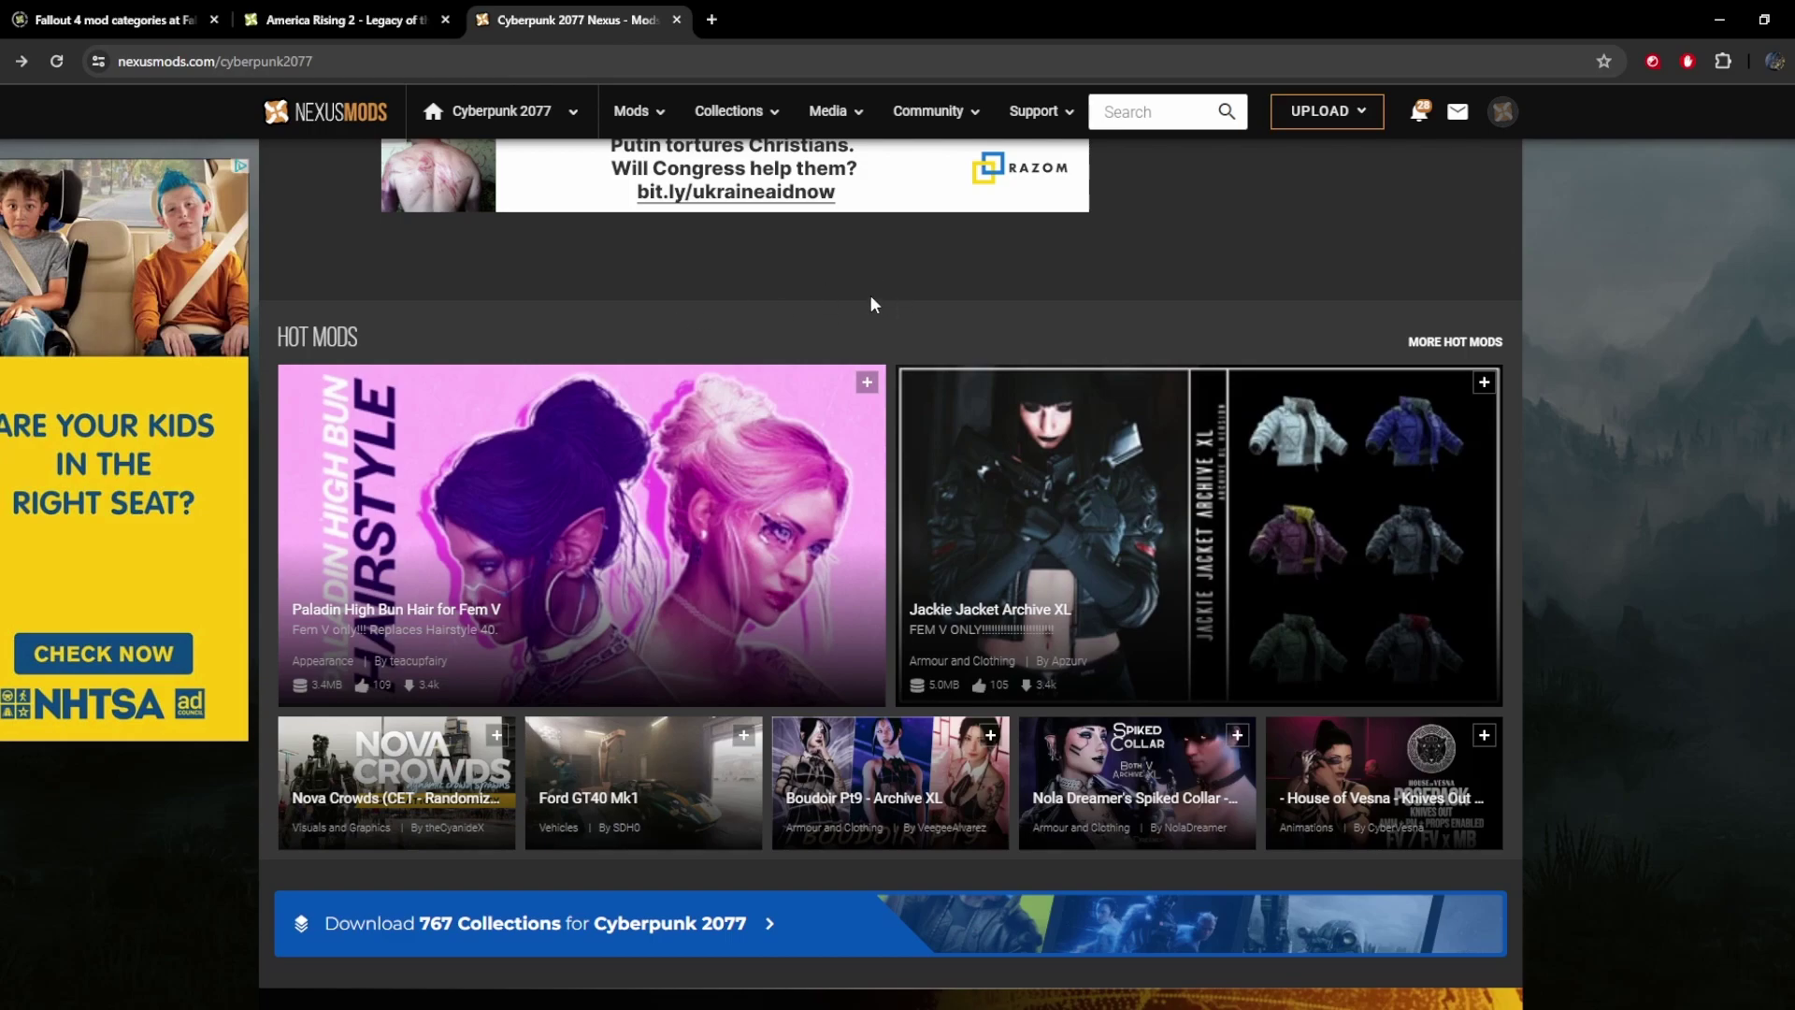
# - On the Cyberpunk 2077 Nexus page, open the full hot mods list and show it for all time, sorted by Trending
pyautogui.scroll(-1, 854, 297)
pyautogui.scroll(1, 814, 294)
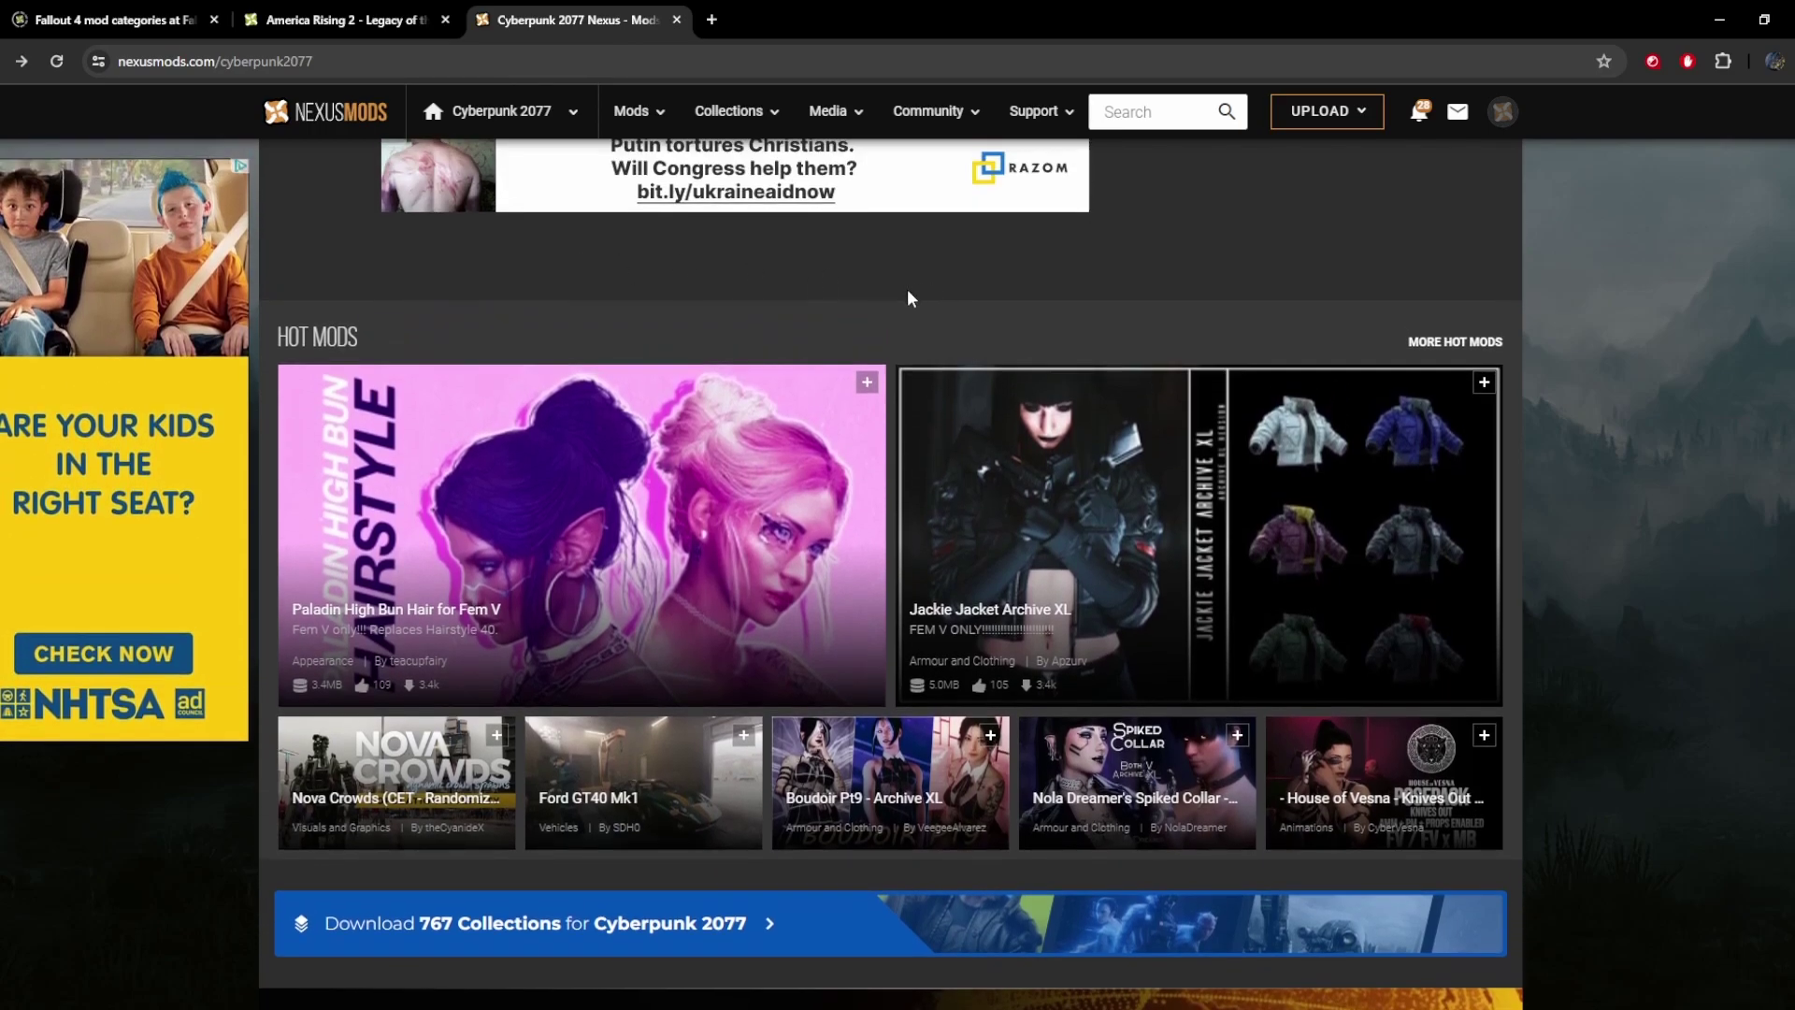
pyautogui.click(1445, 338)
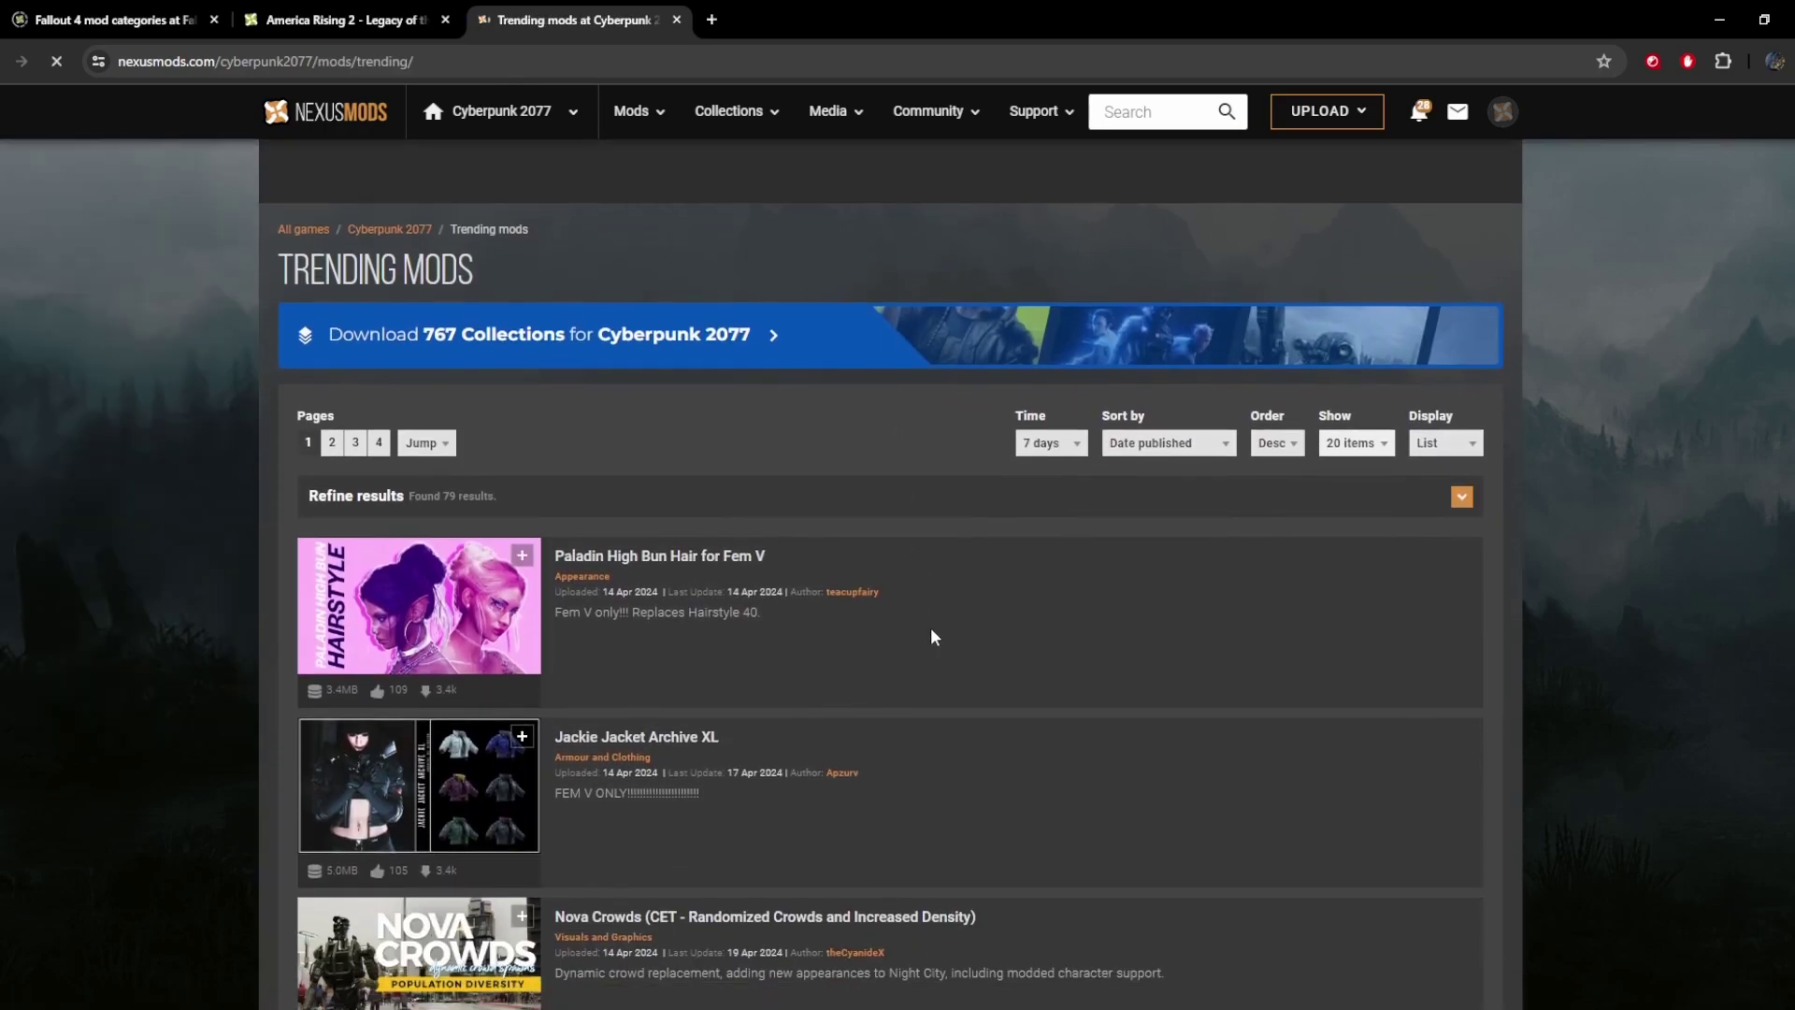
pyautogui.click(1074, 447)
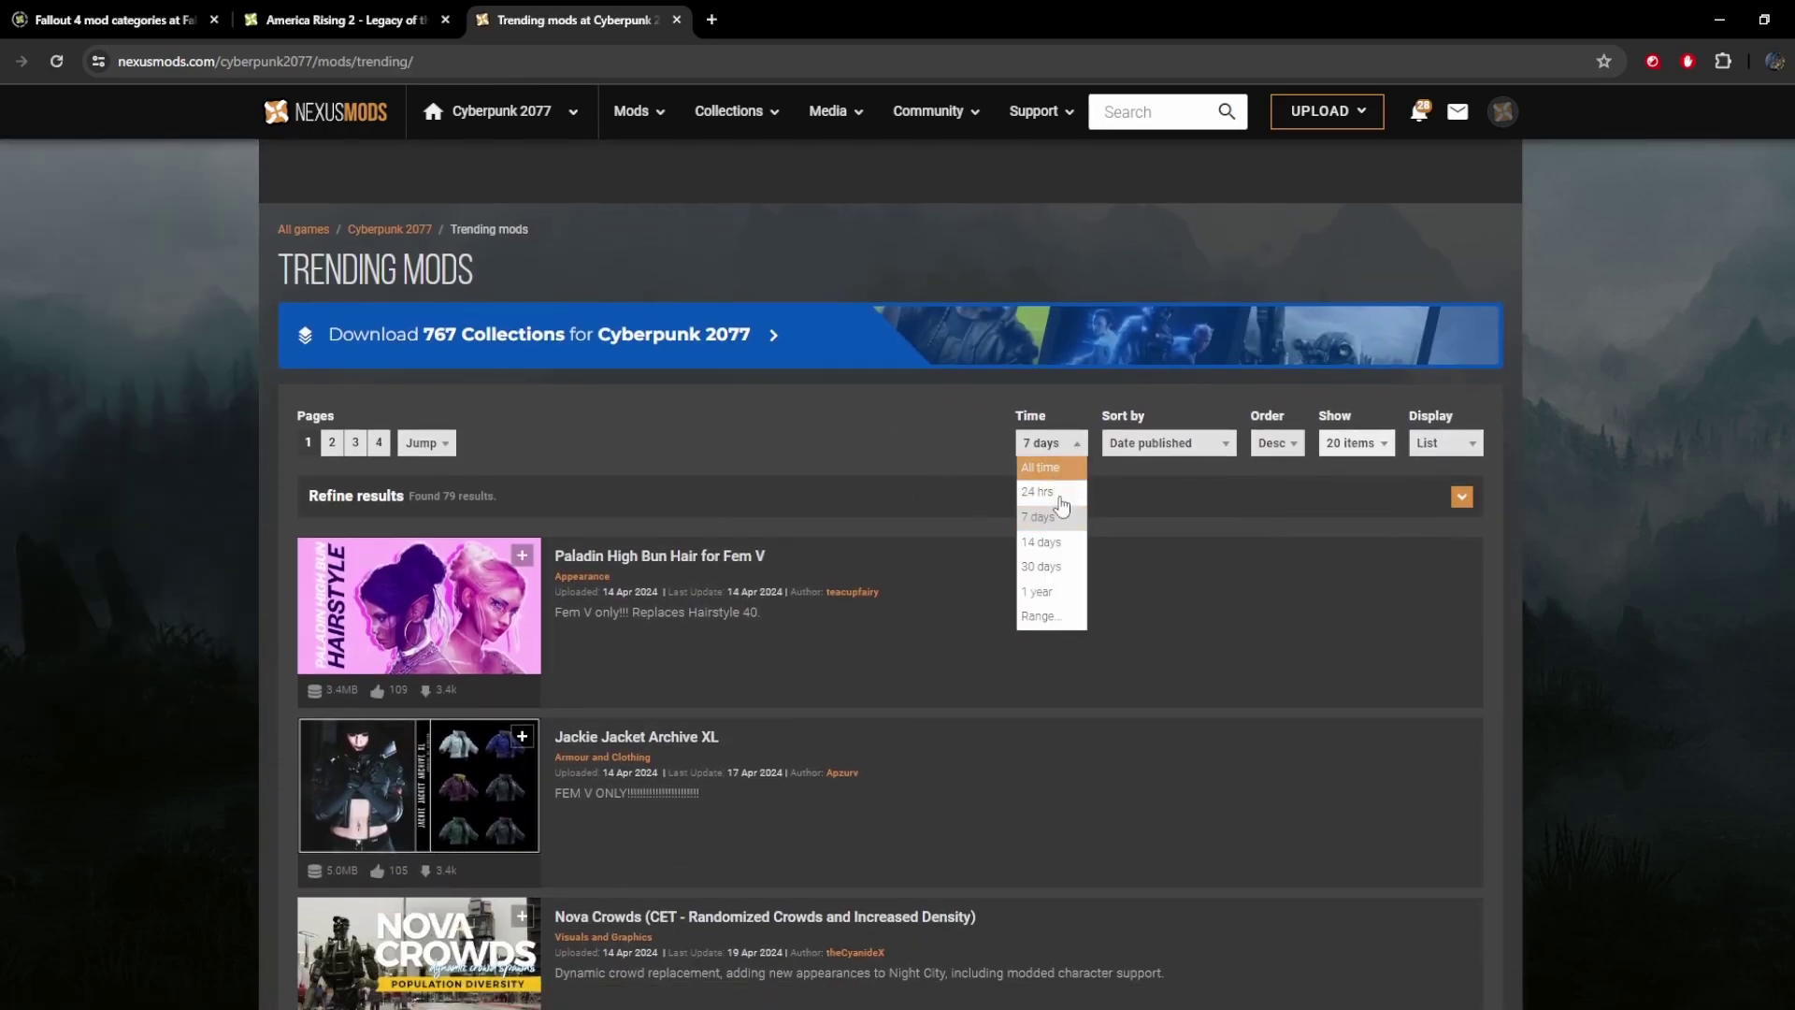
pyautogui.click(1047, 469)
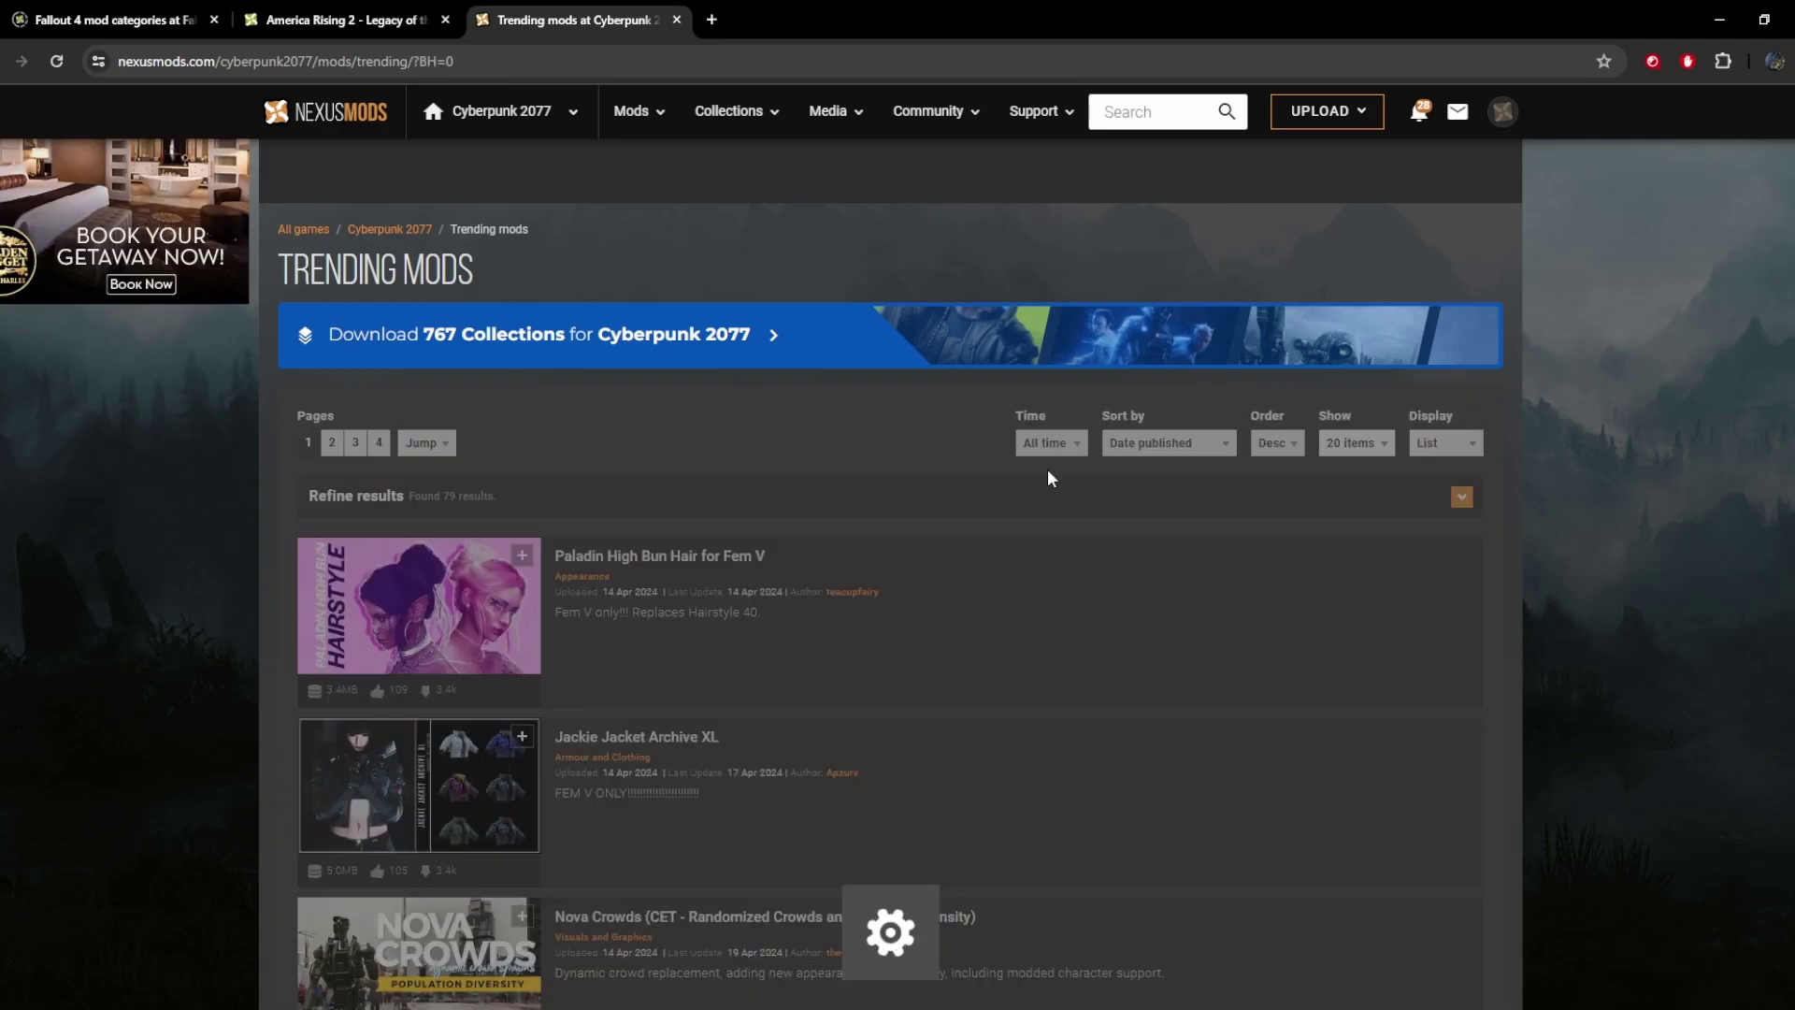
pyautogui.click(1213, 445)
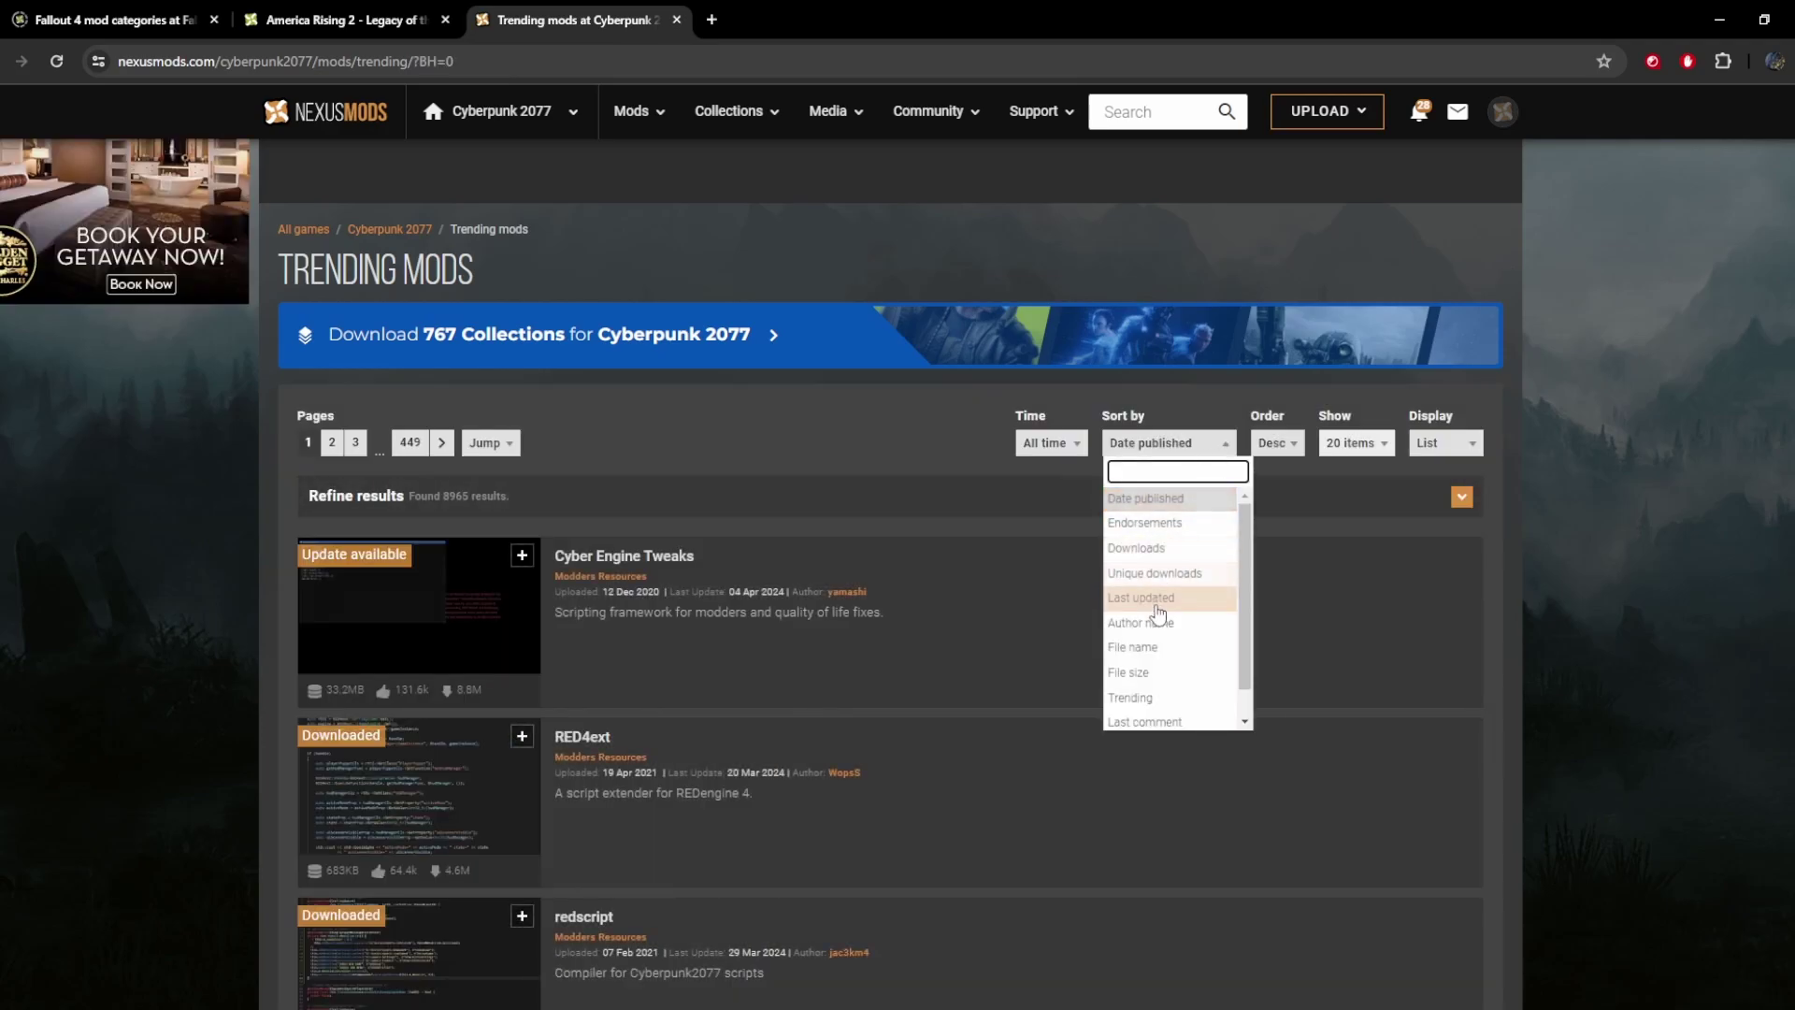
pyautogui.click(1155, 697)
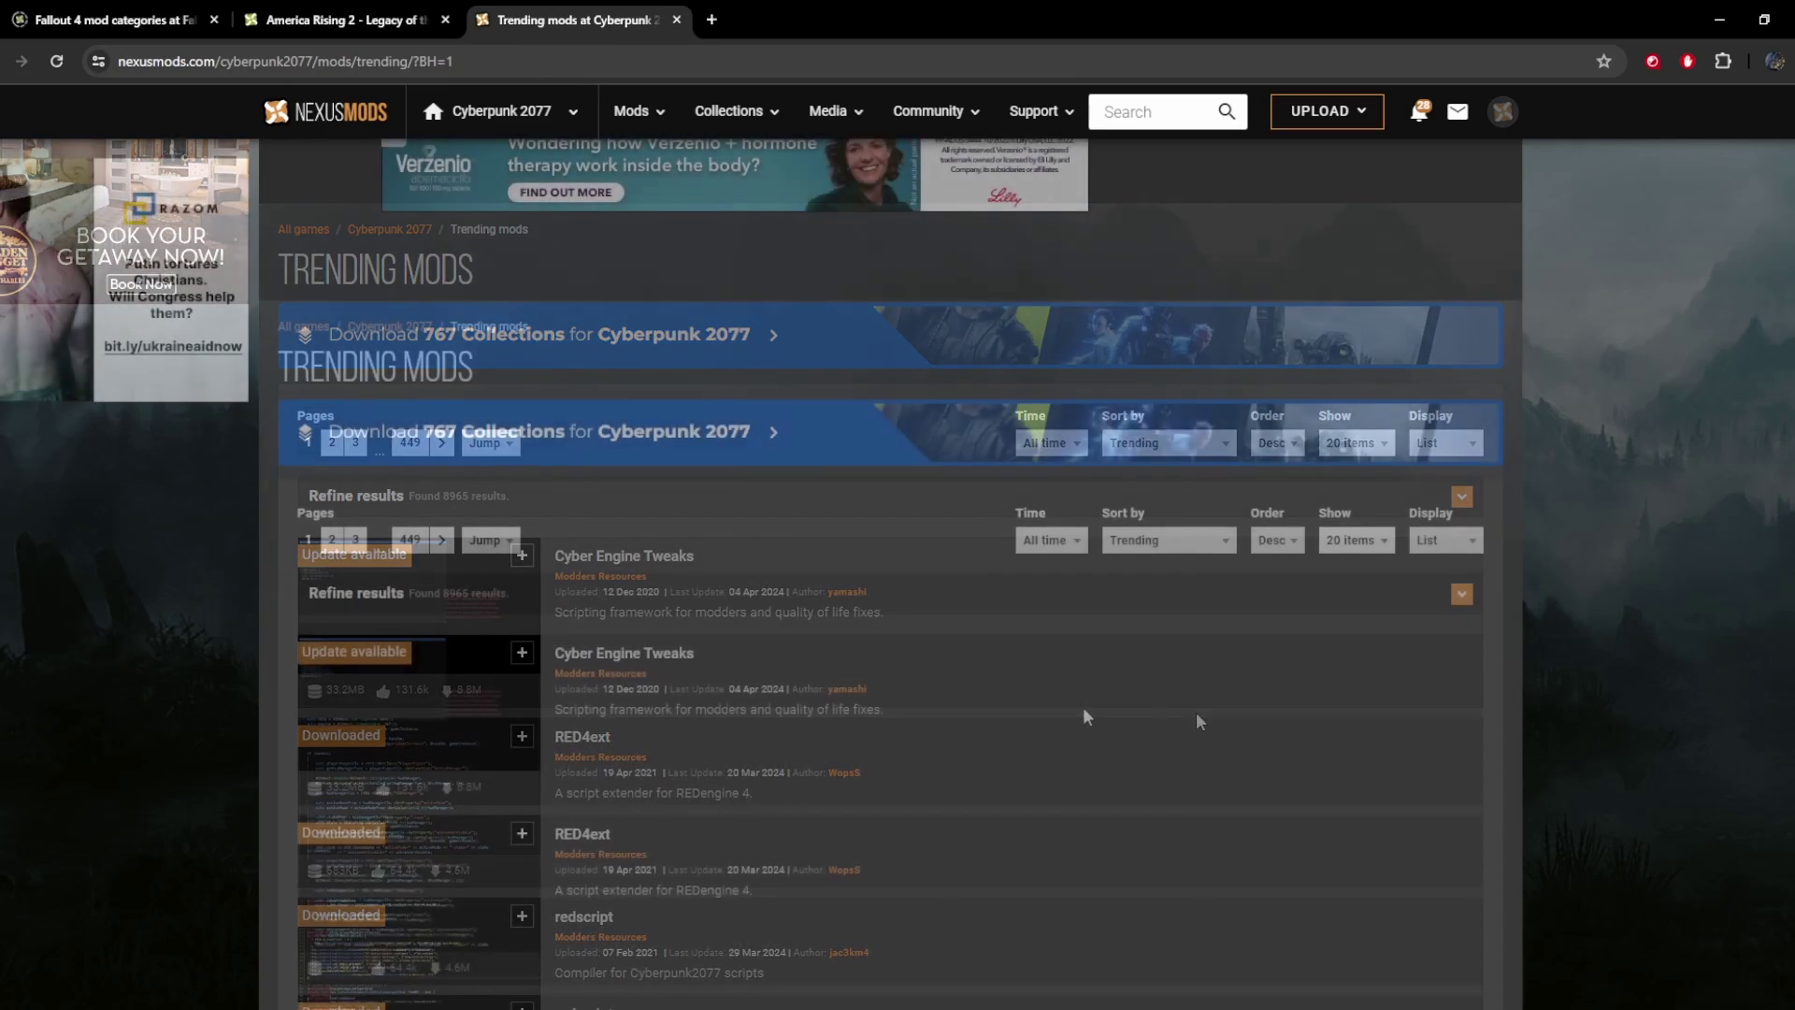
# - Examine the update and download badges on Cyber Engine Tweaks and RED4ext in the trending list
pyautogui.scroll(-3, 1092, 716)
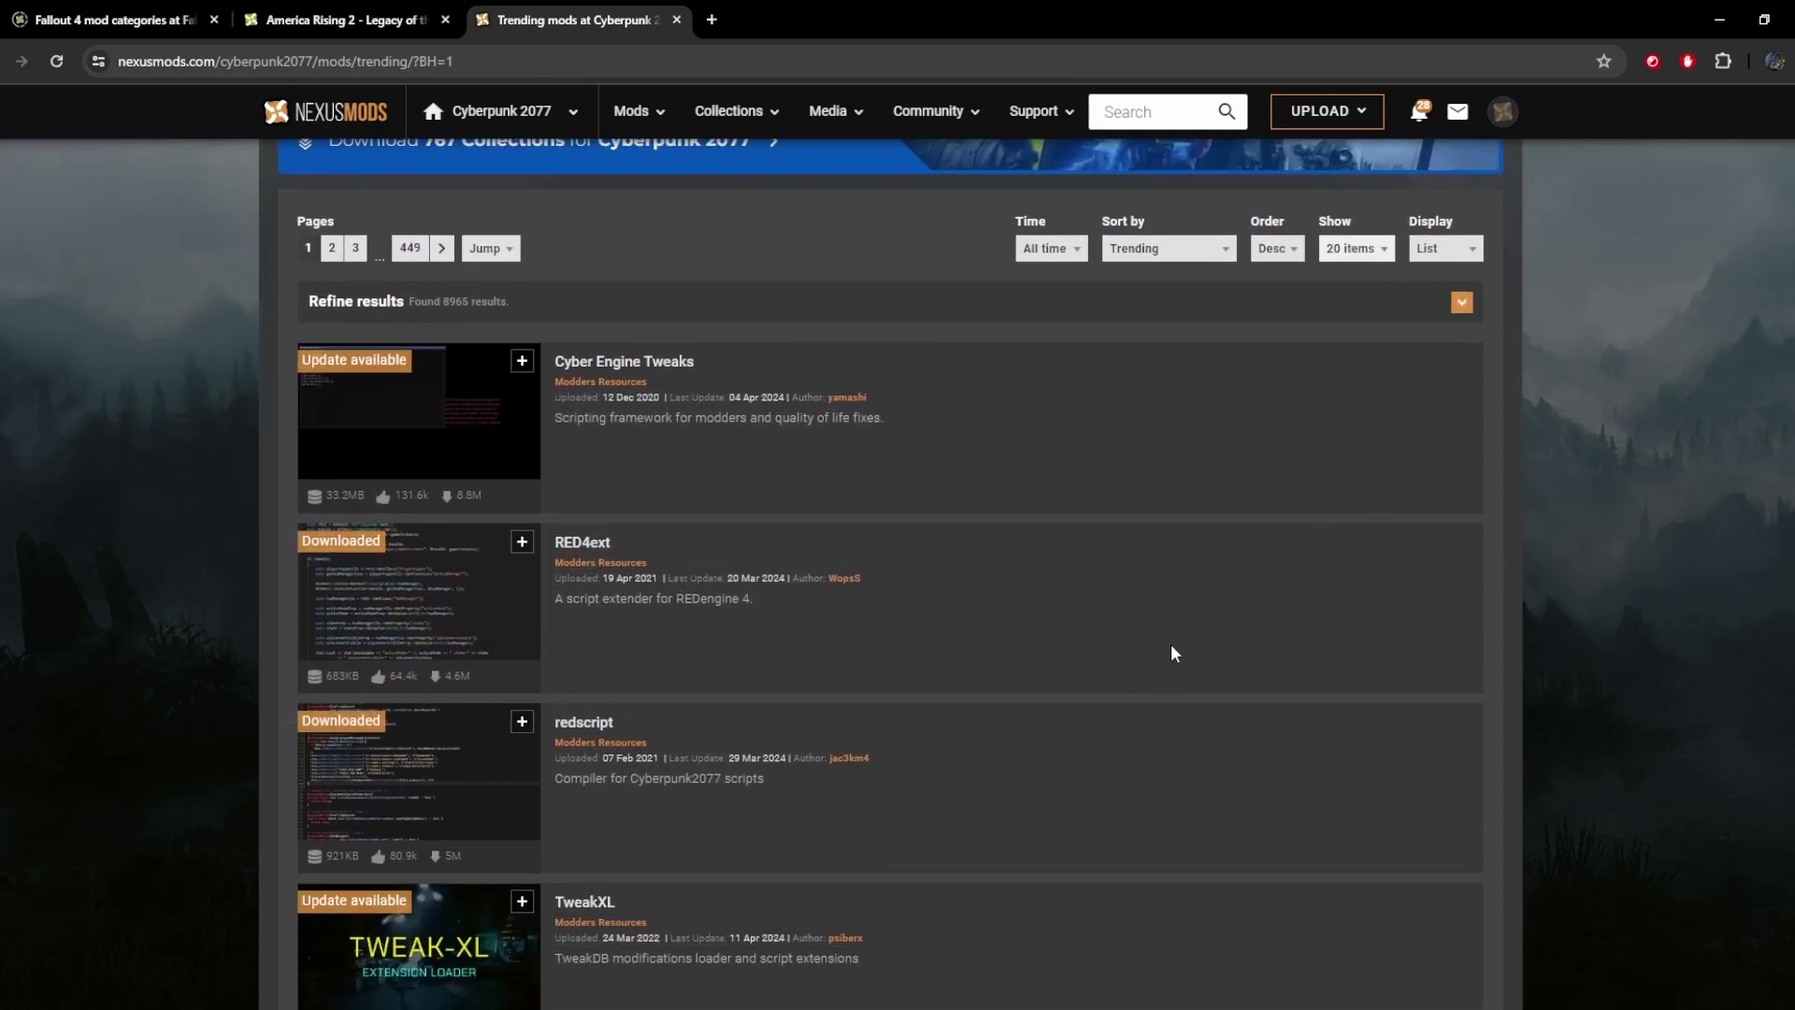
pyautogui.moveTo(356, 364)
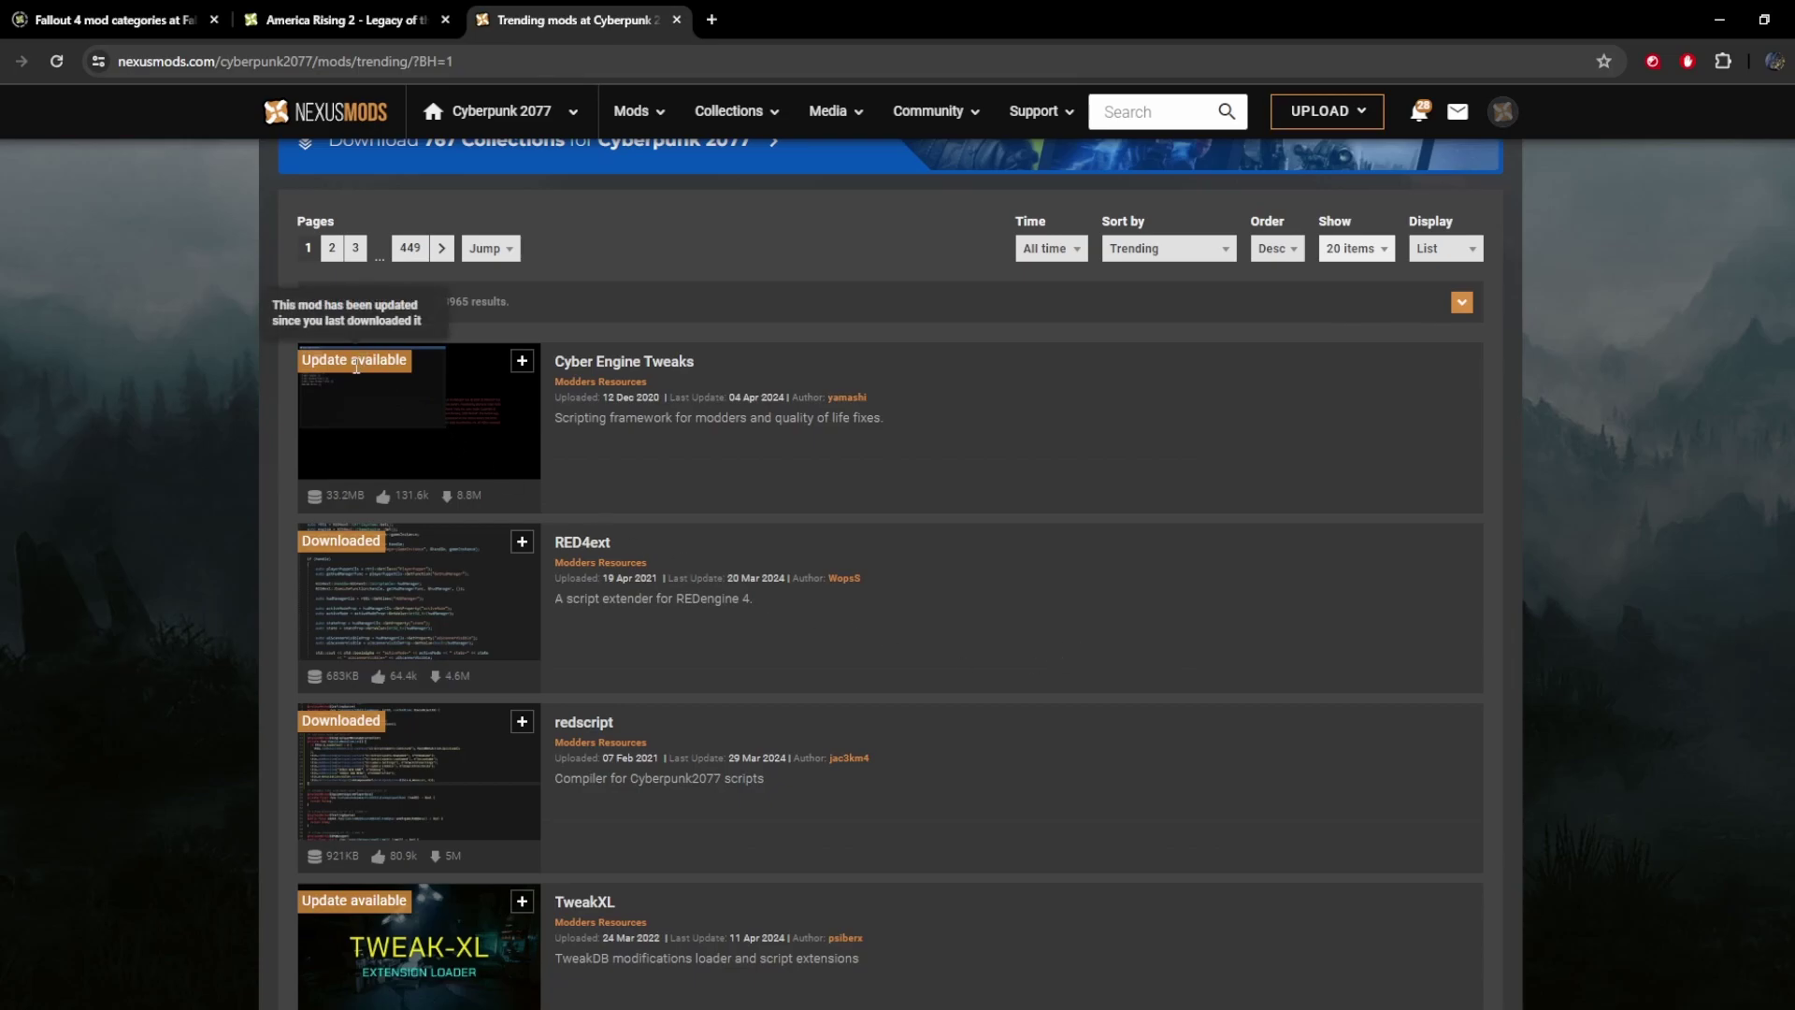
pyautogui.moveTo(351, 542)
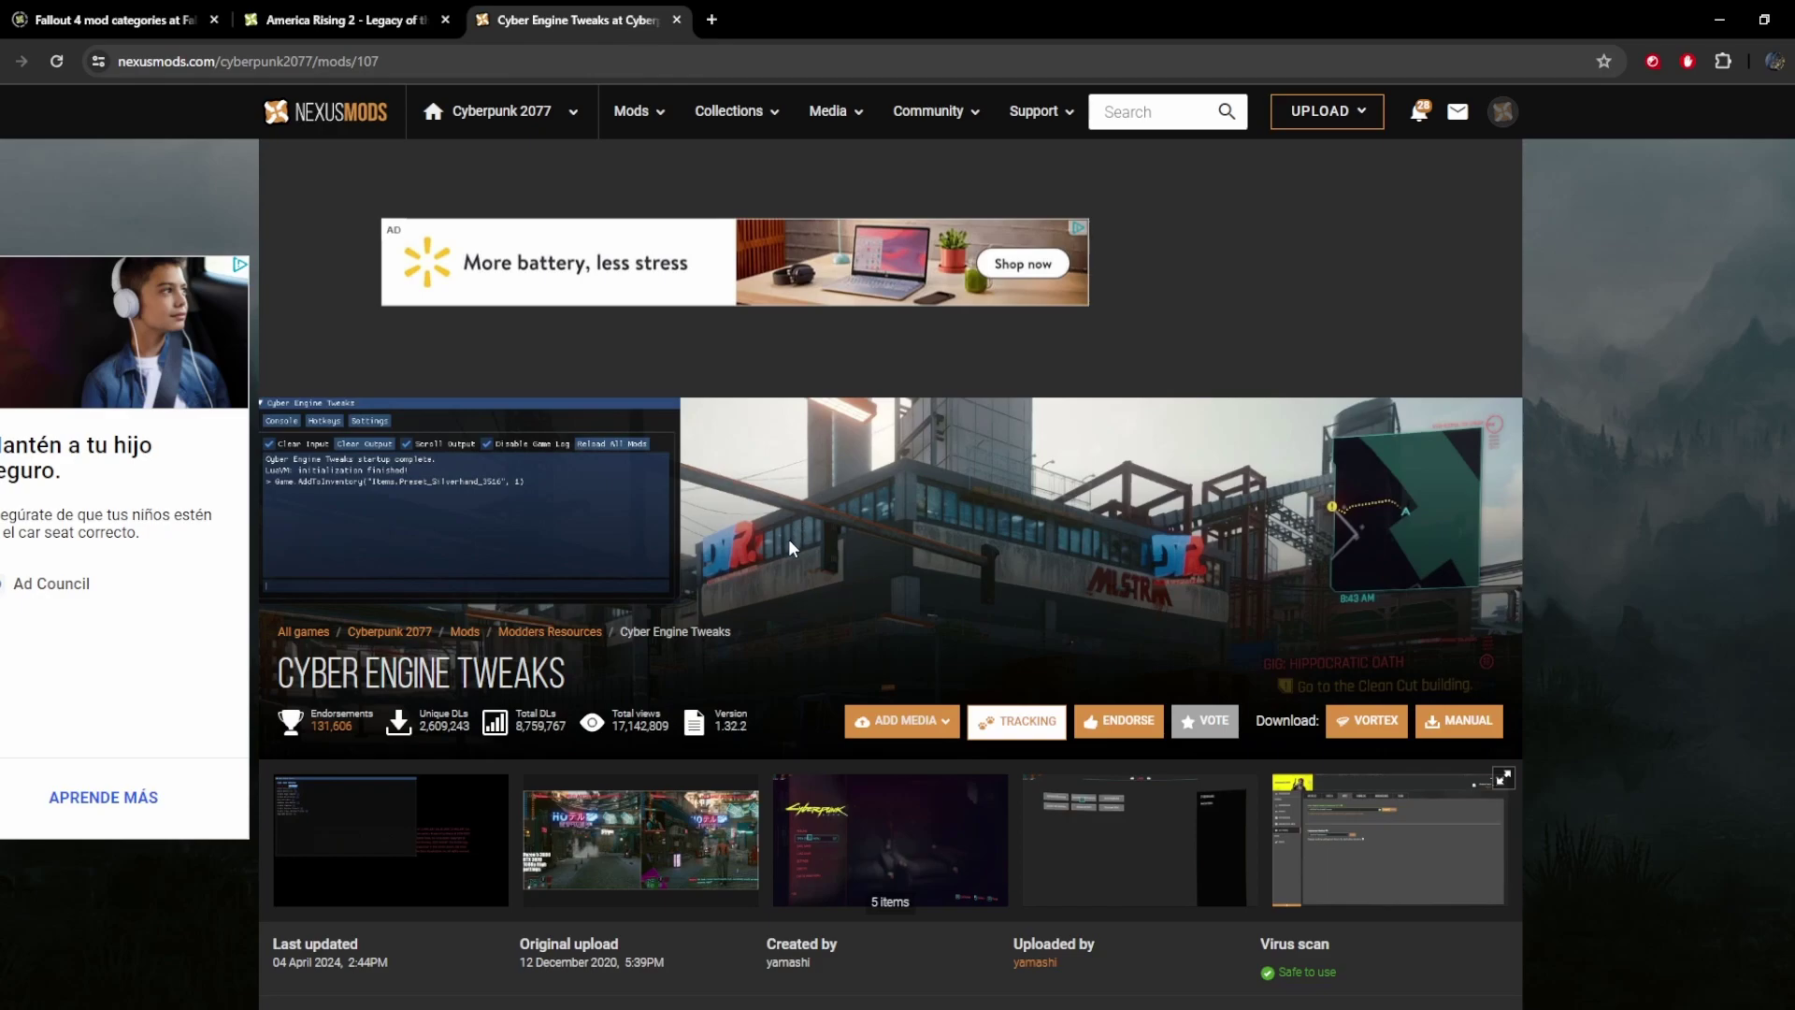
# - Stop tracking the Cyber Engine Tweaks mod, dismiss the message and start tracking the mod again
pyautogui.scroll(-3, 788, 539)
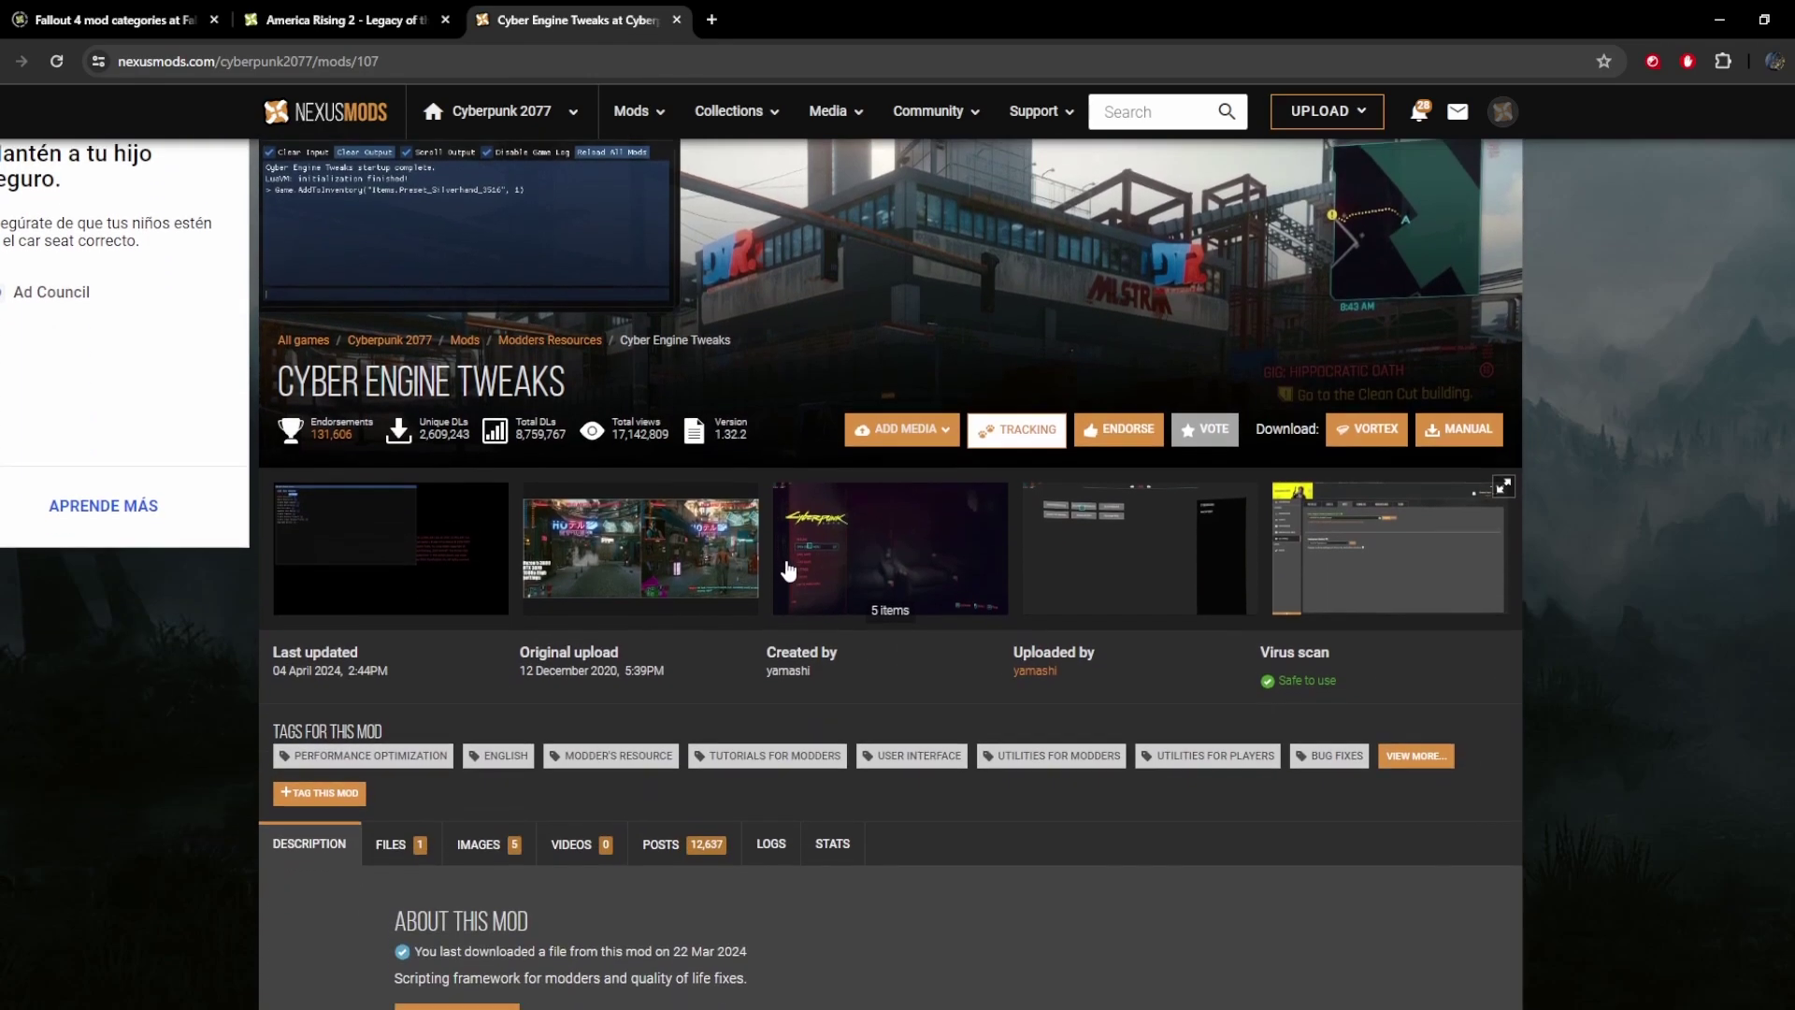
pyautogui.click(1026, 433)
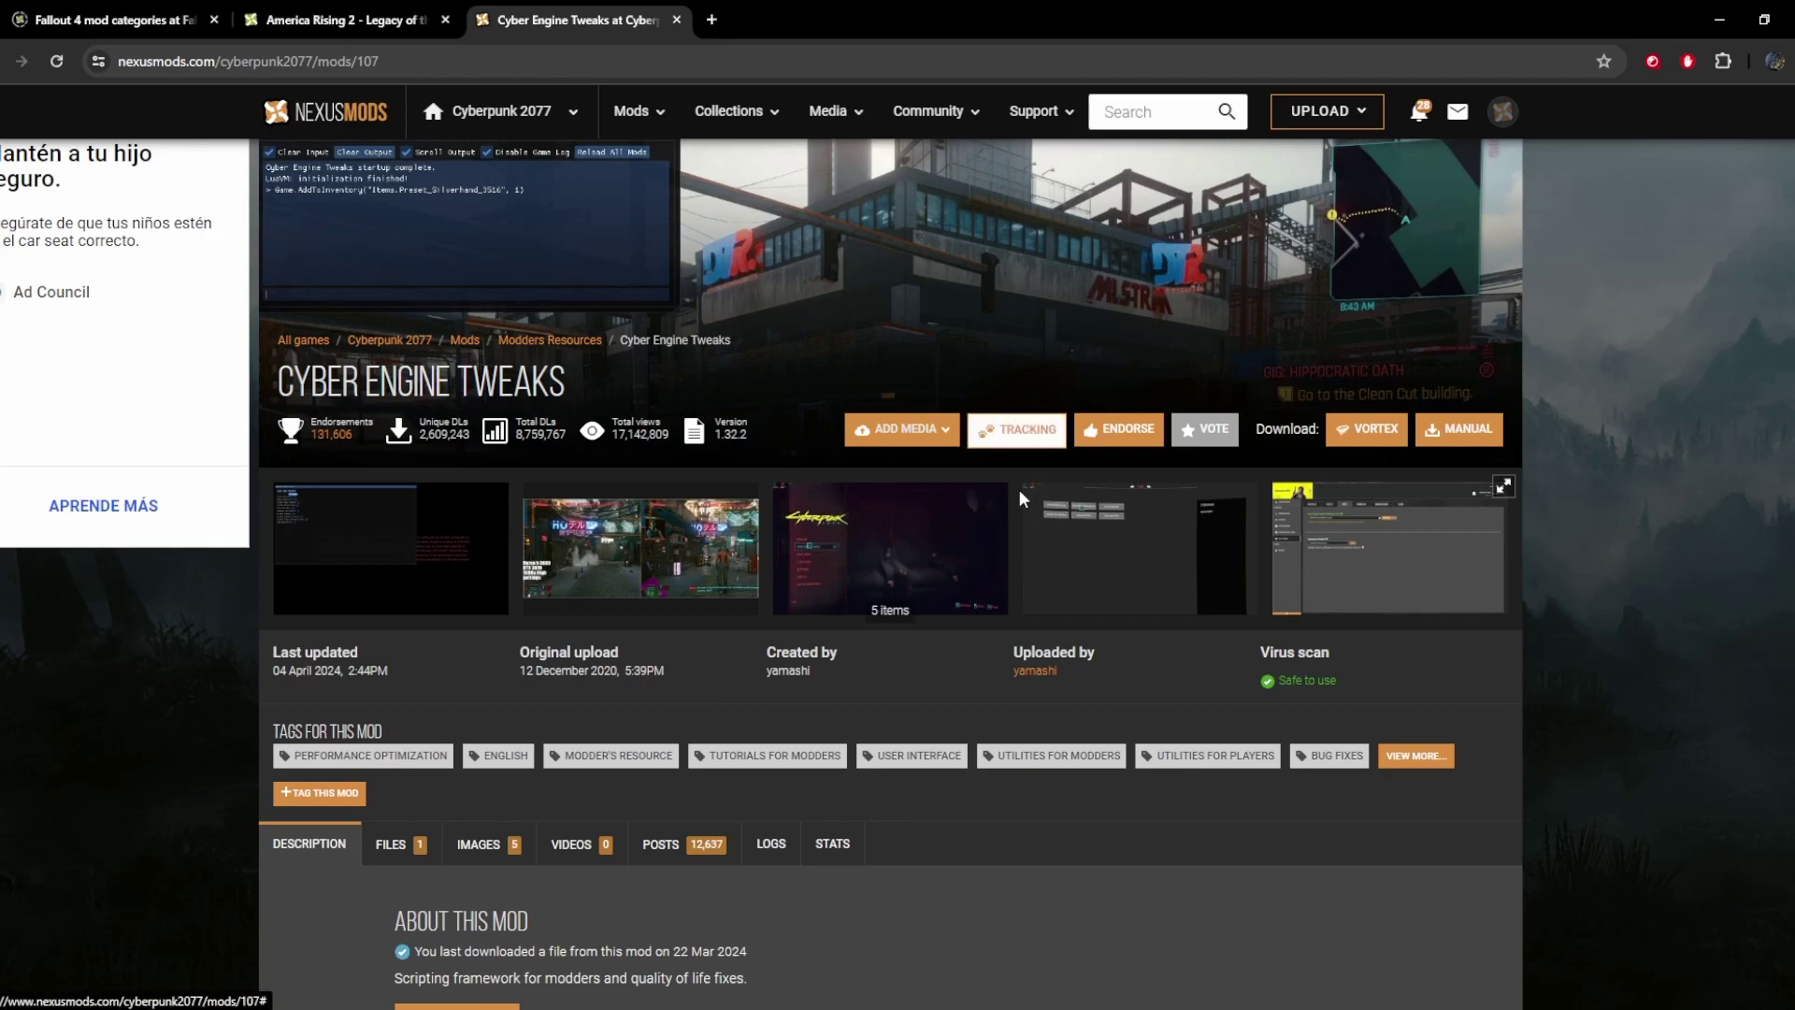
pyautogui.click(1025, 438)
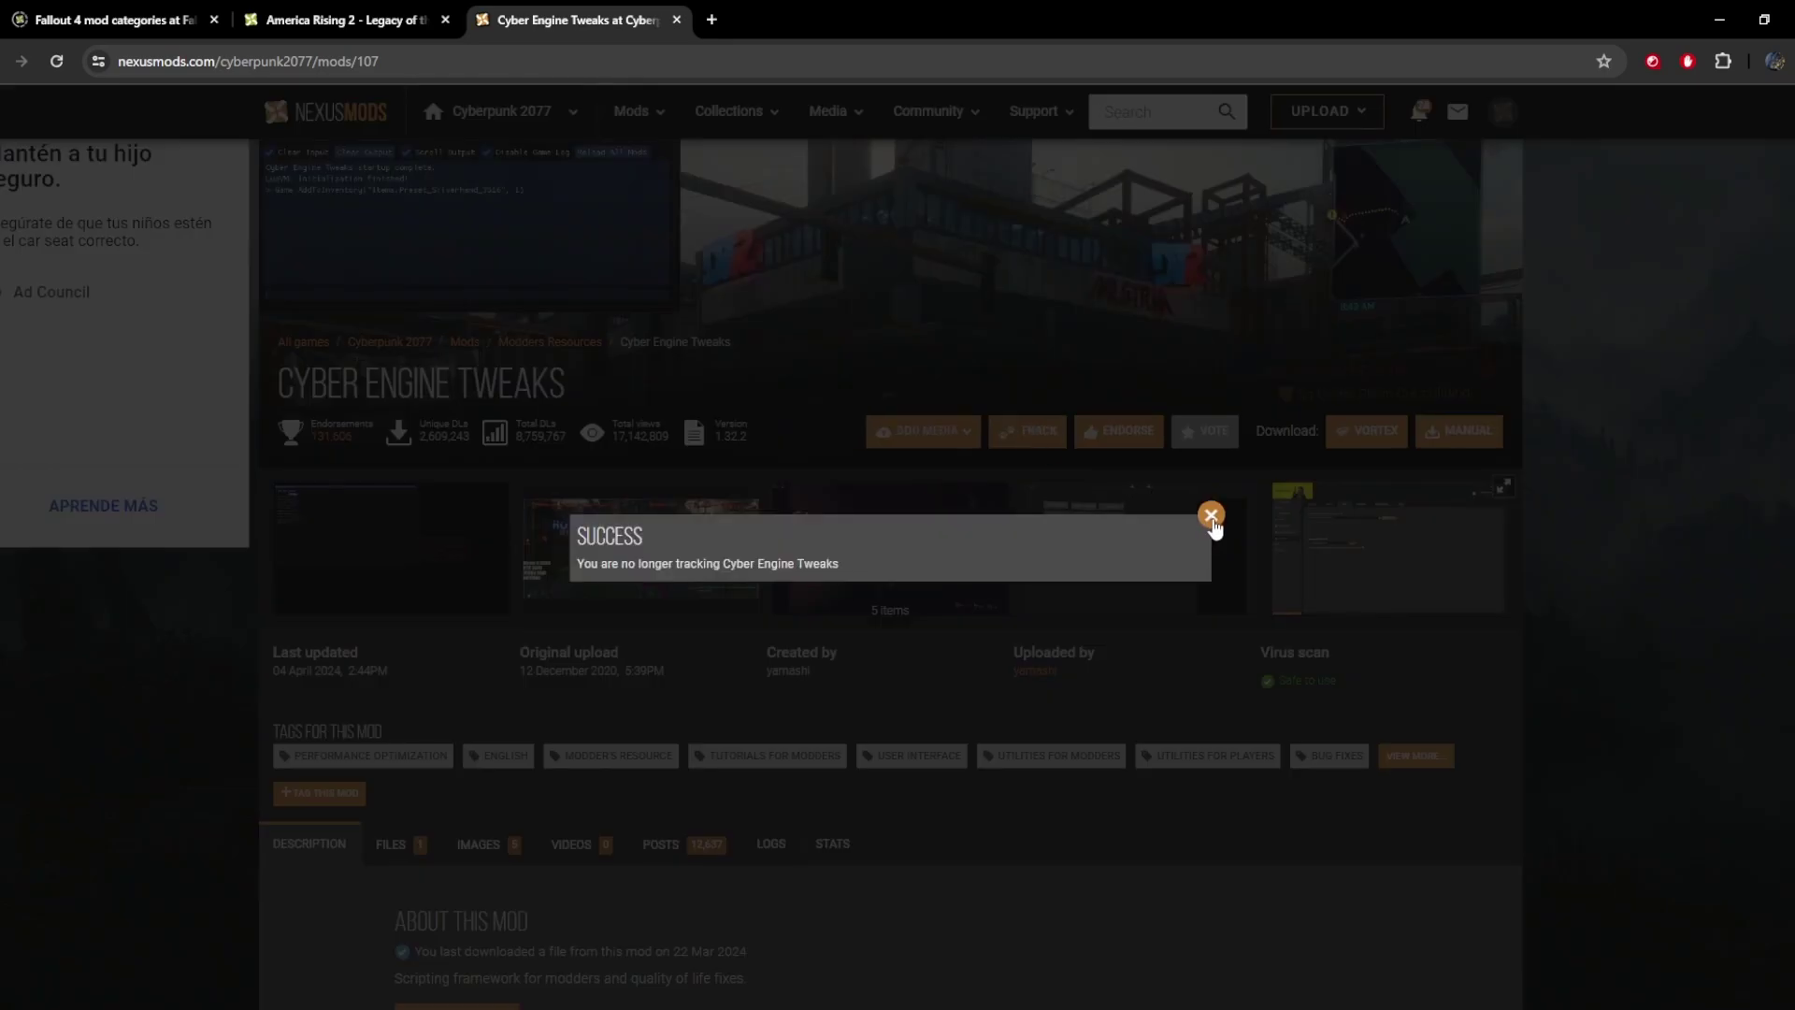
pyautogui.click(1211, 516)
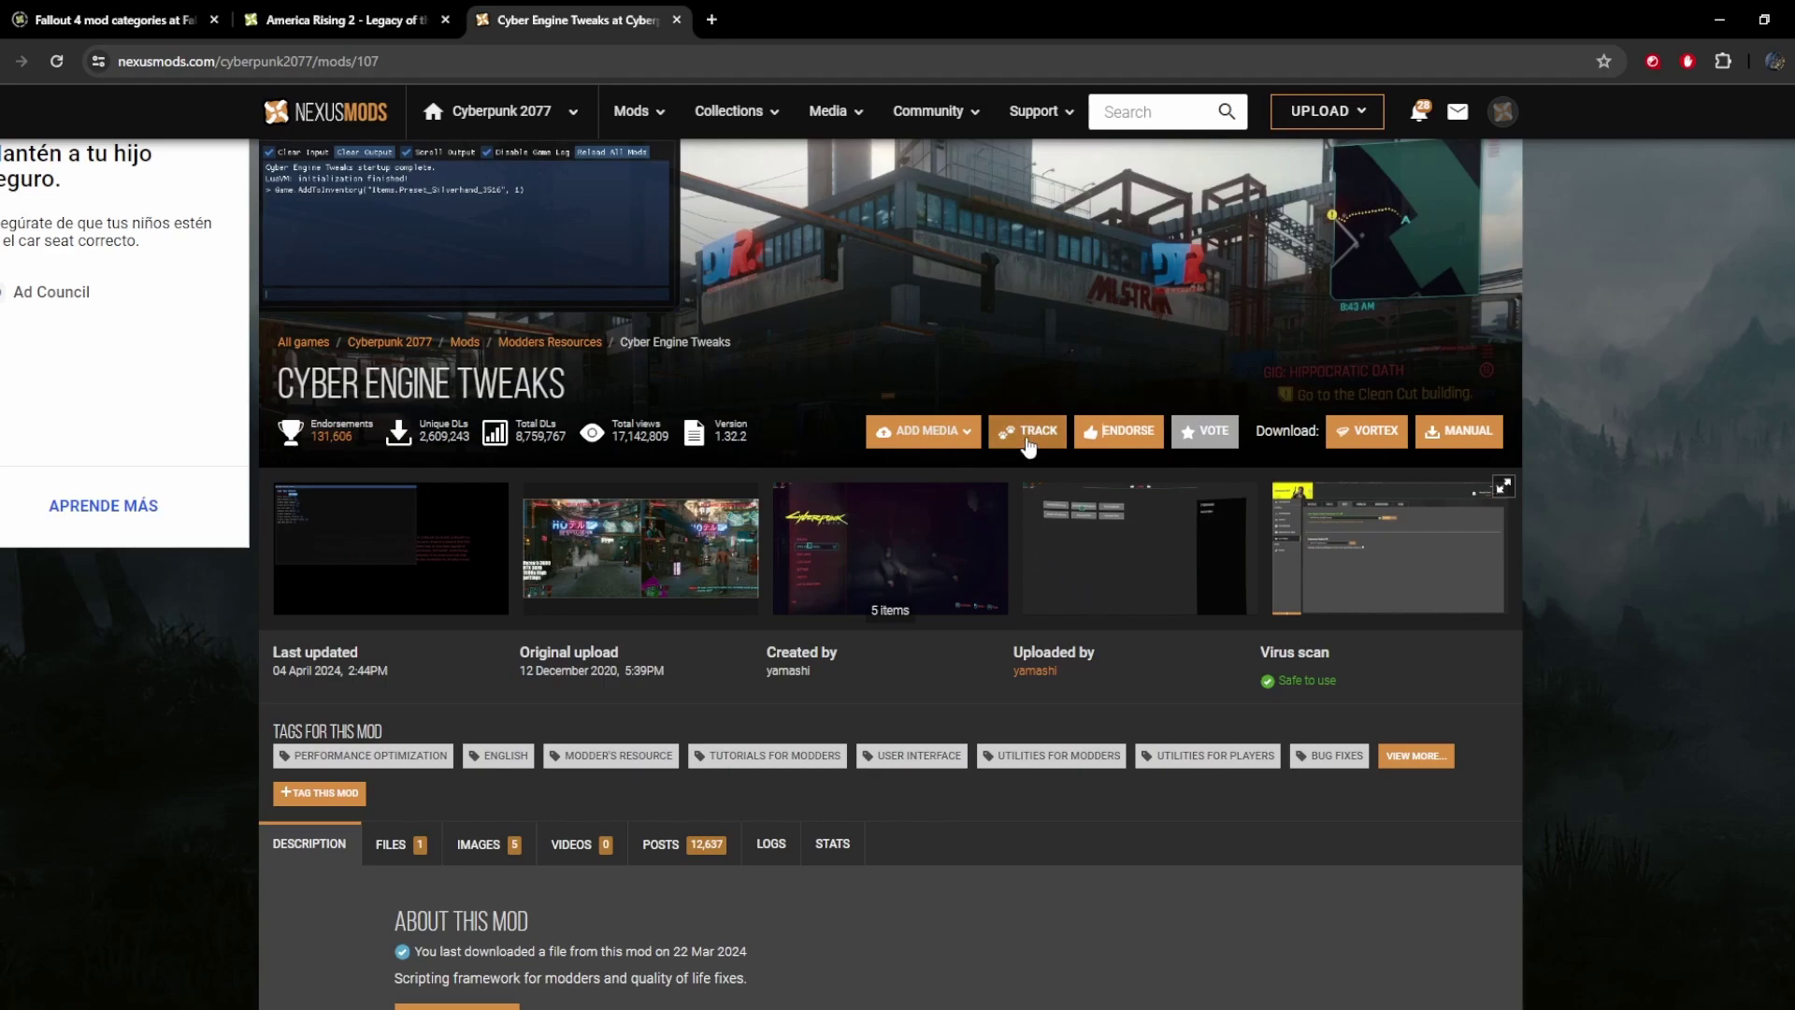
pyautogui.click(1029, 426)
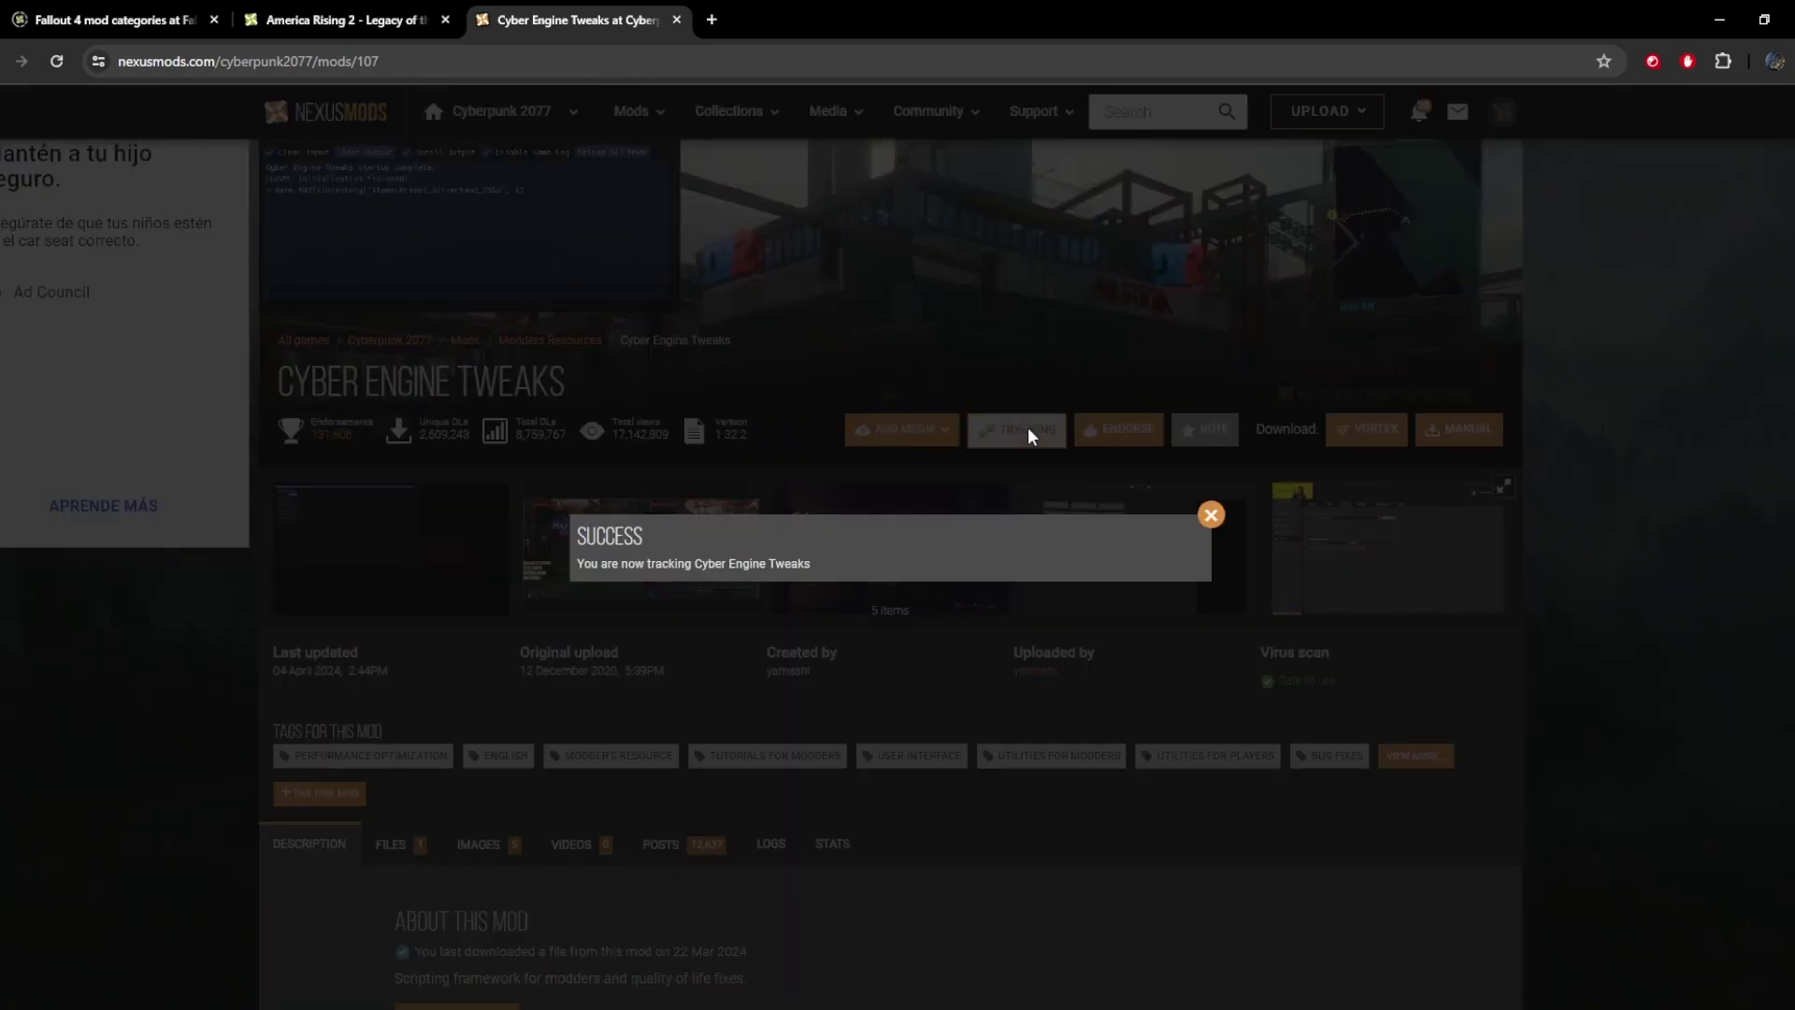
# - Dismiss the tracking message and open the Cyberpunk 2077 tracked mods list to compare last upload and last download dates
pyautogui.click(1211, 515)
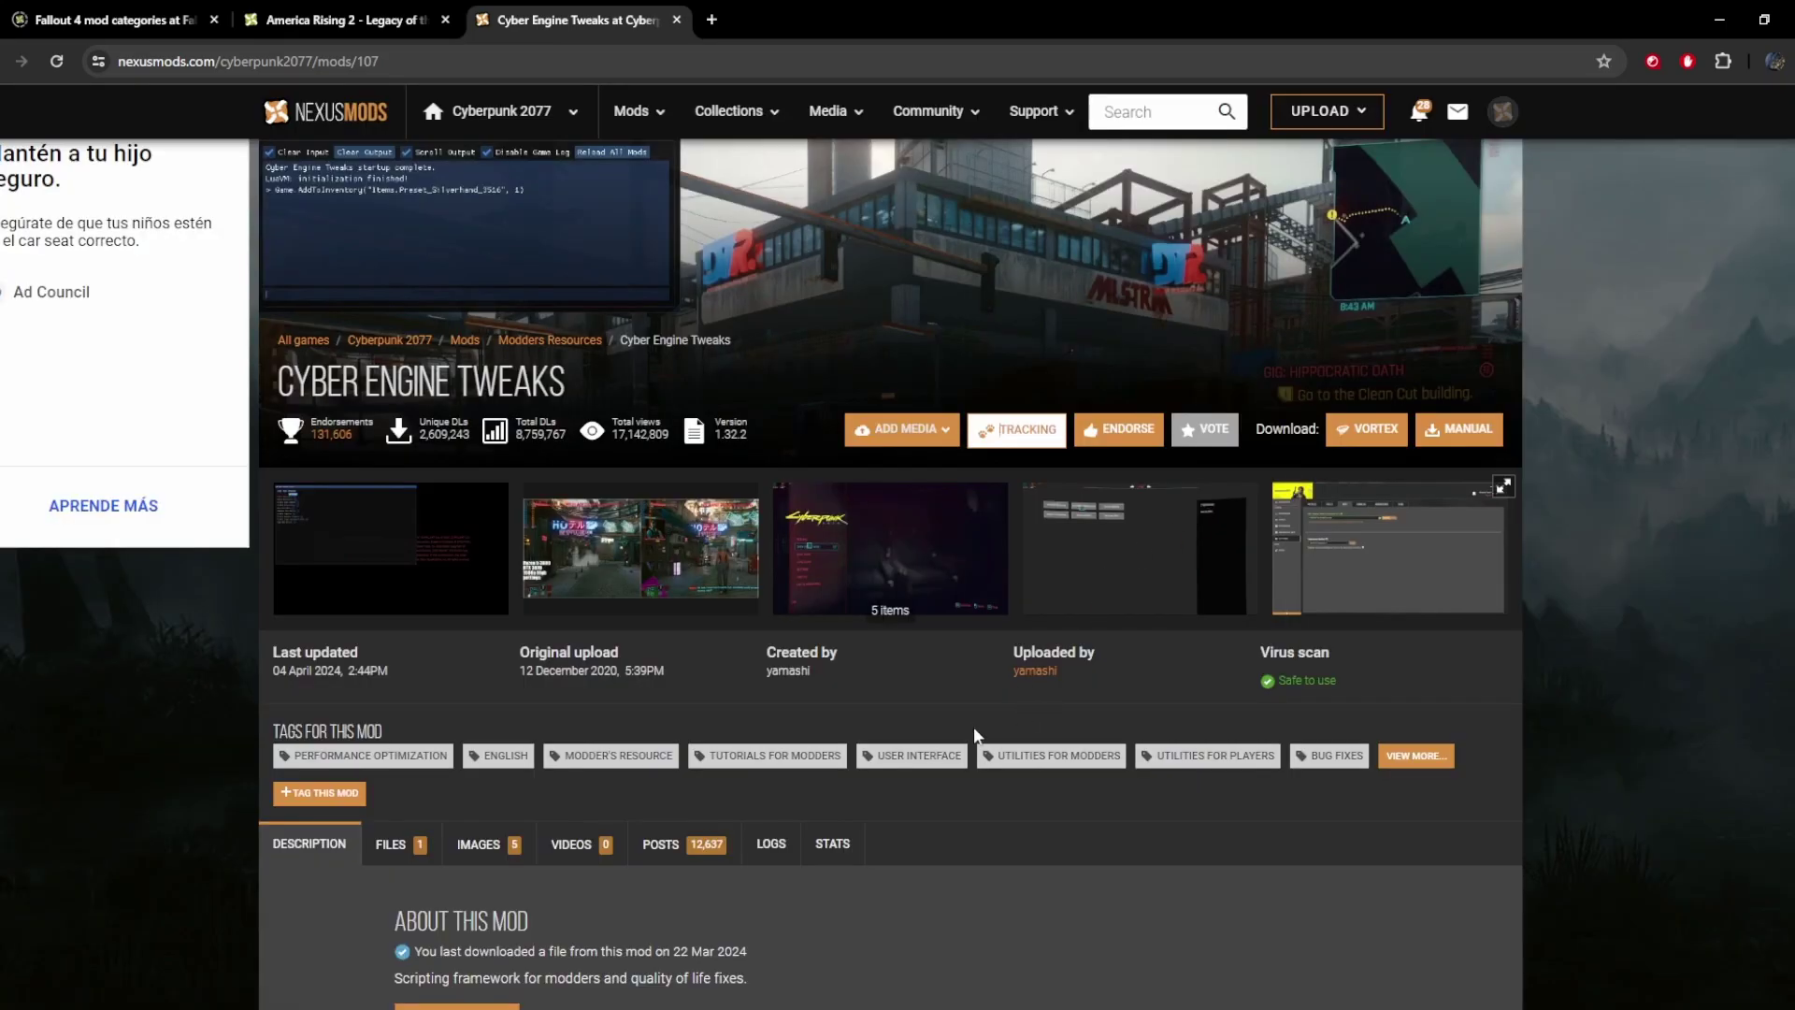
pyautogui.scroll(3, 973, 727)
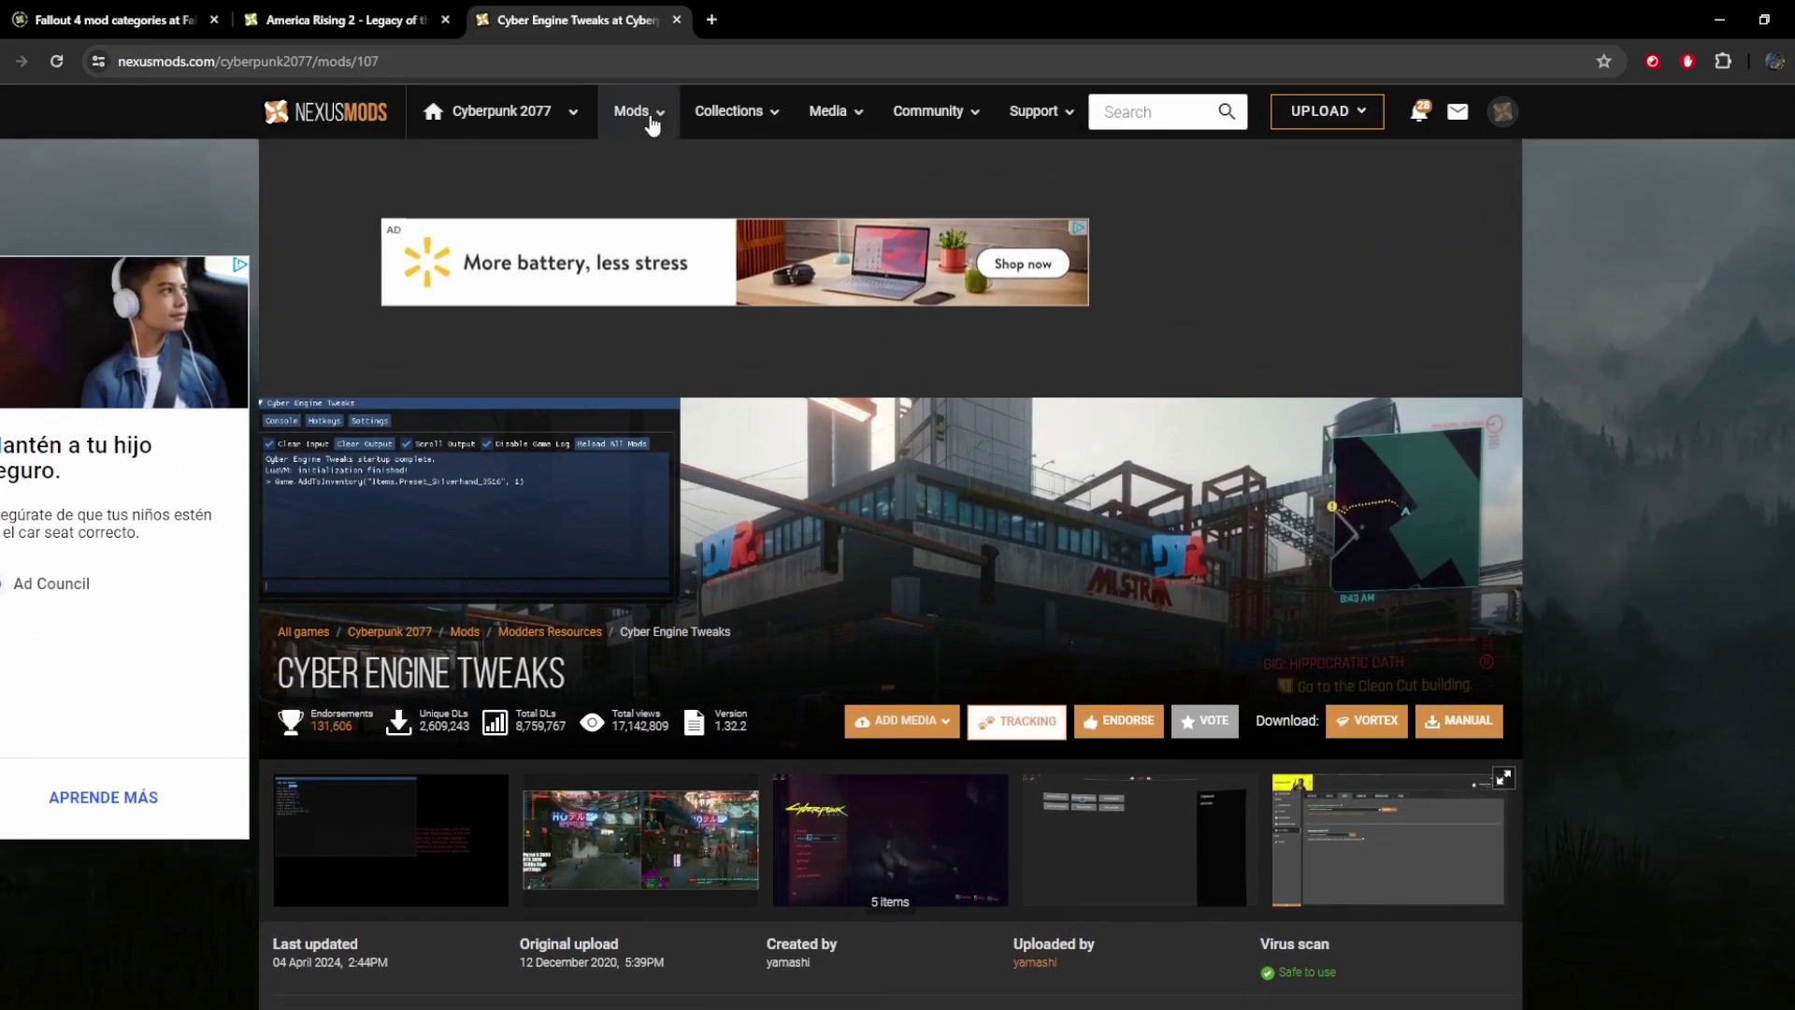
pyautogui.click(649, 118)
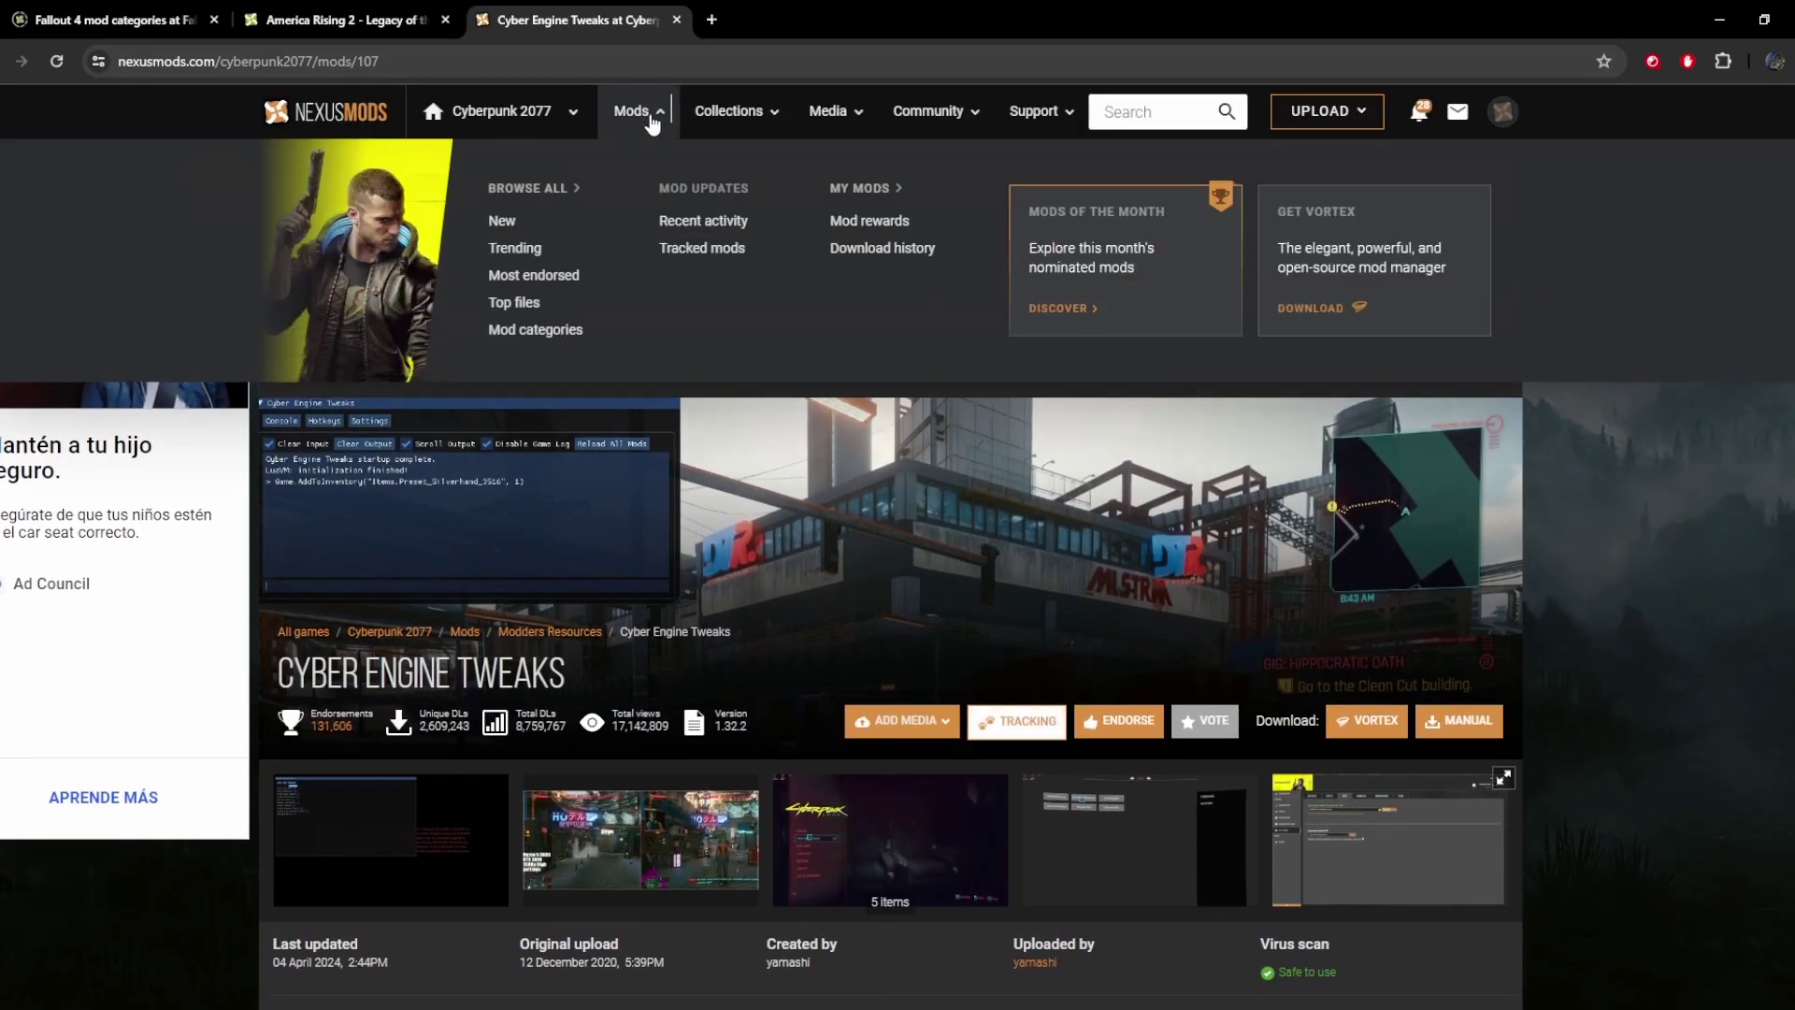
pyautogui.click(698, 250)
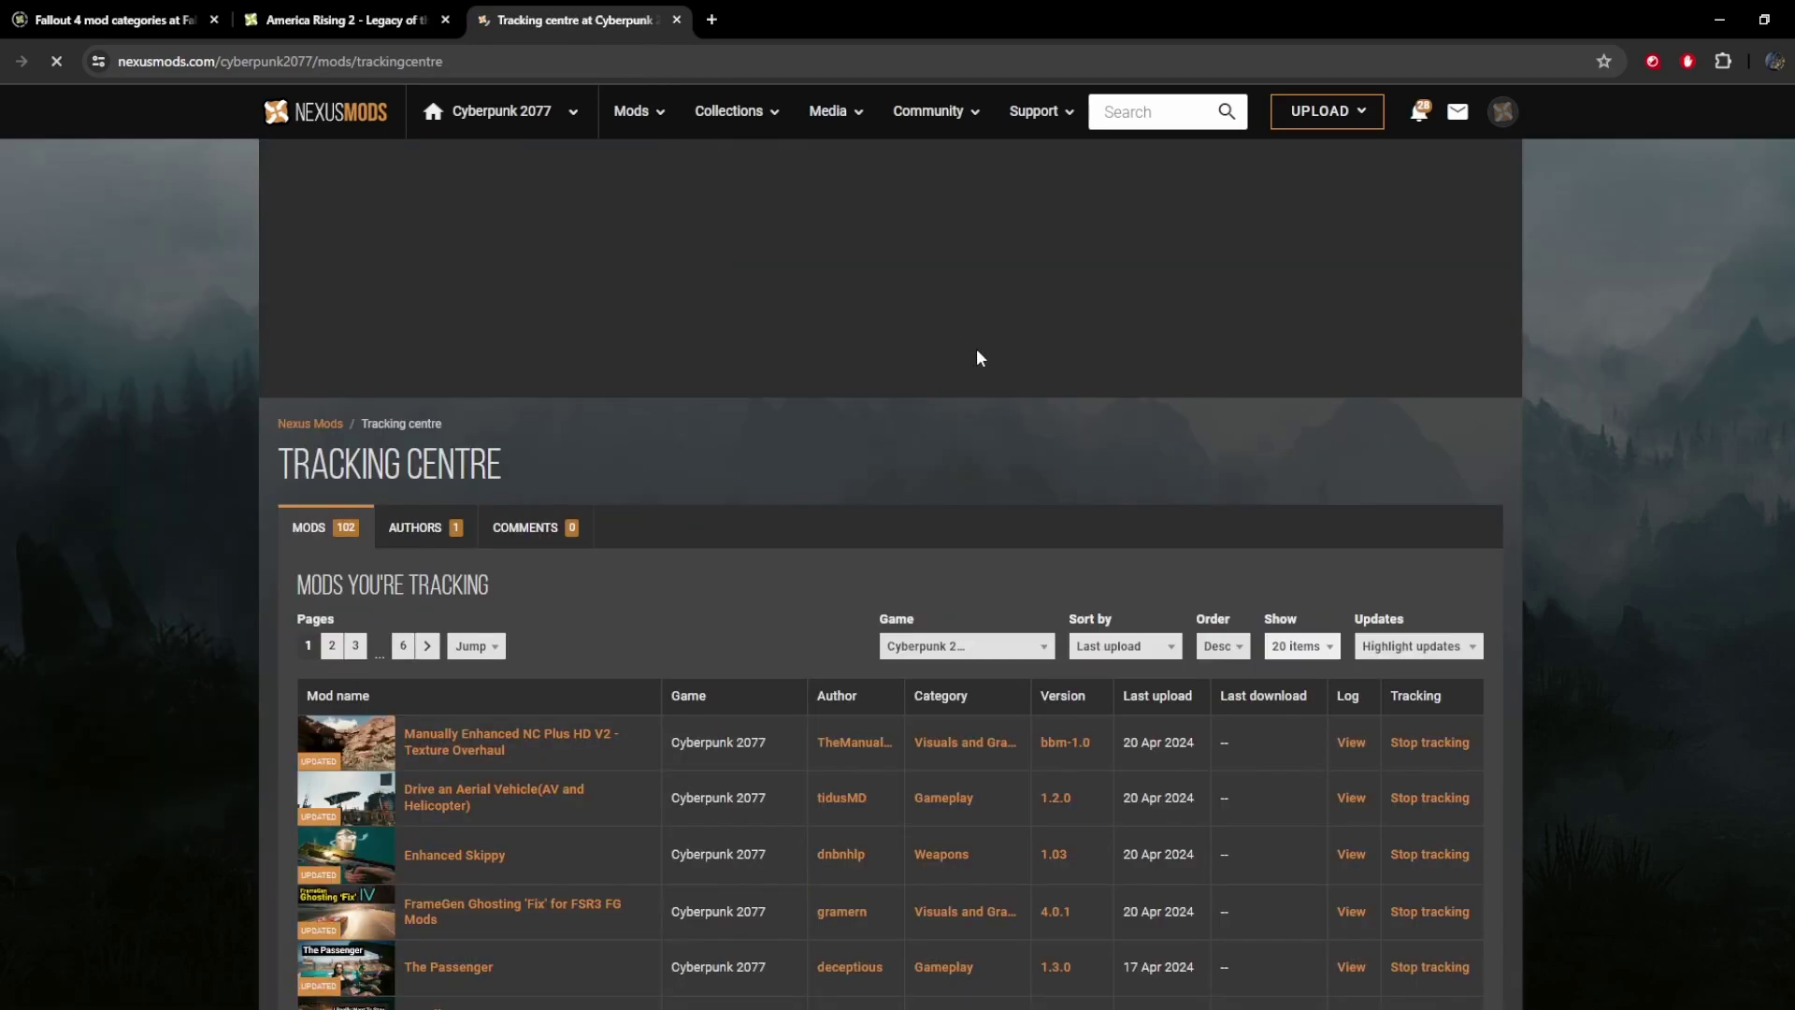
pyautogui.scroll(-3, 830, 440)
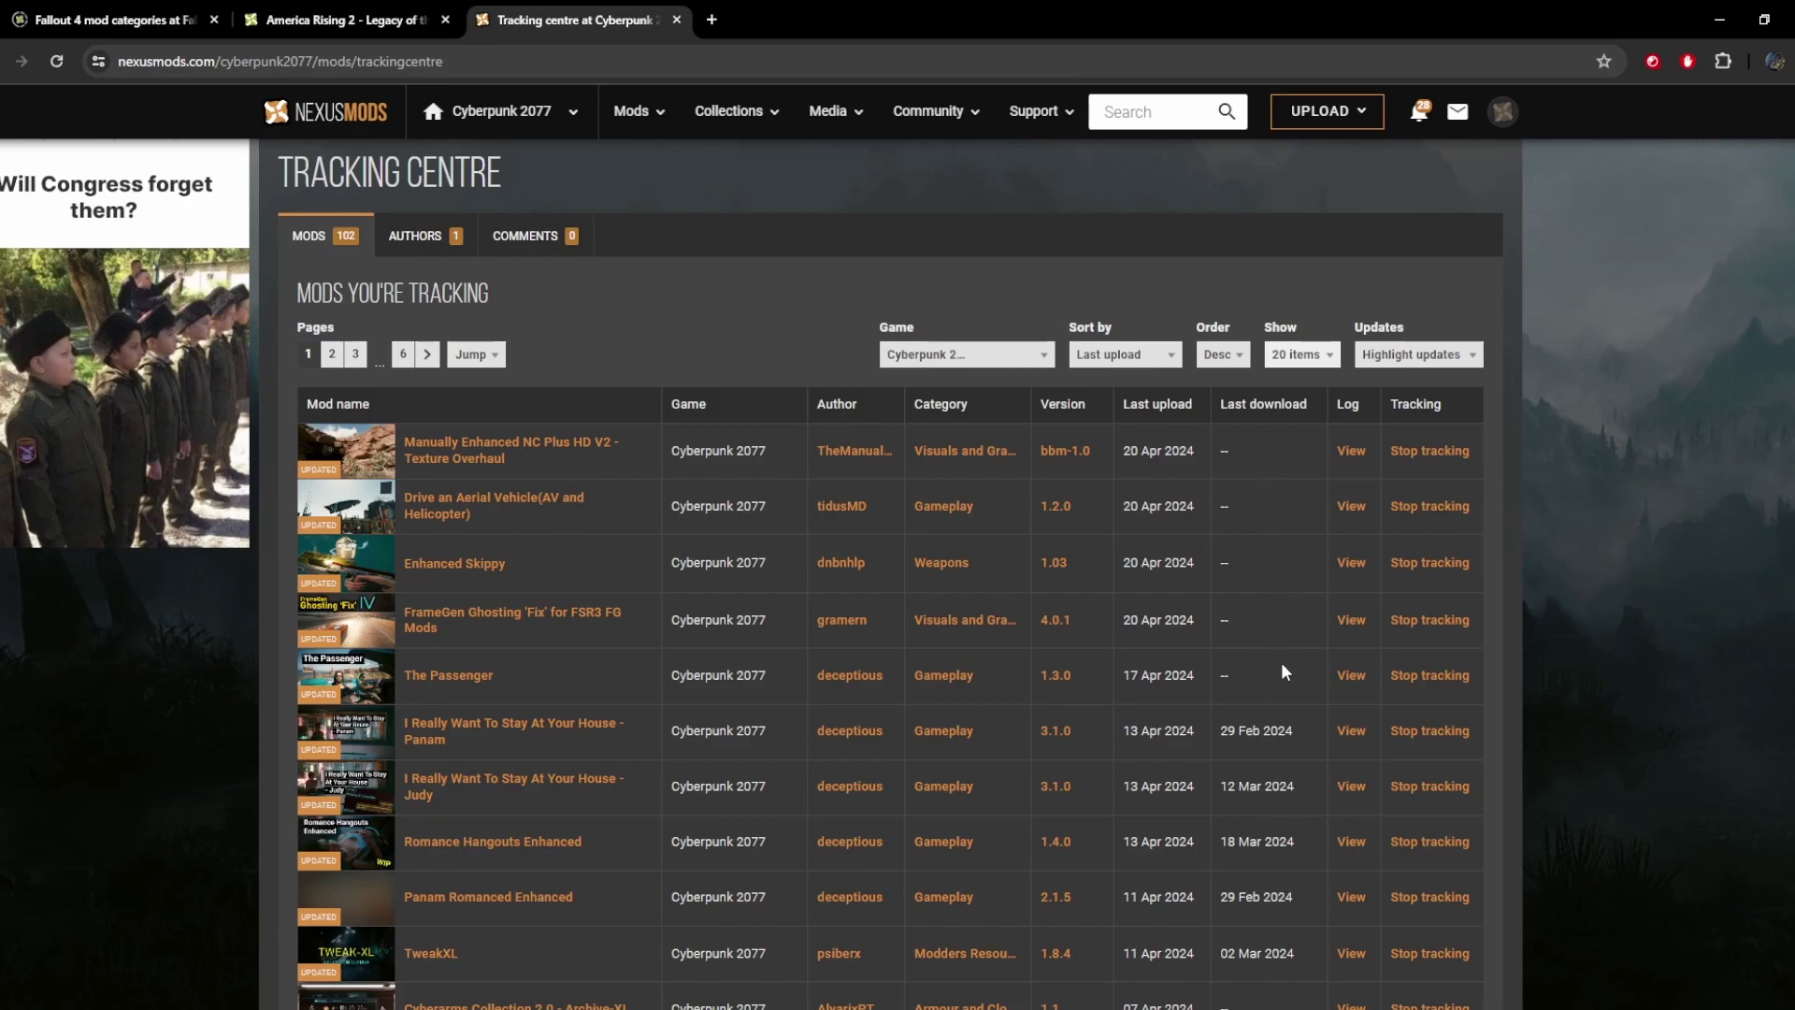
pyautogui.scroll(-5, 1275, 501)
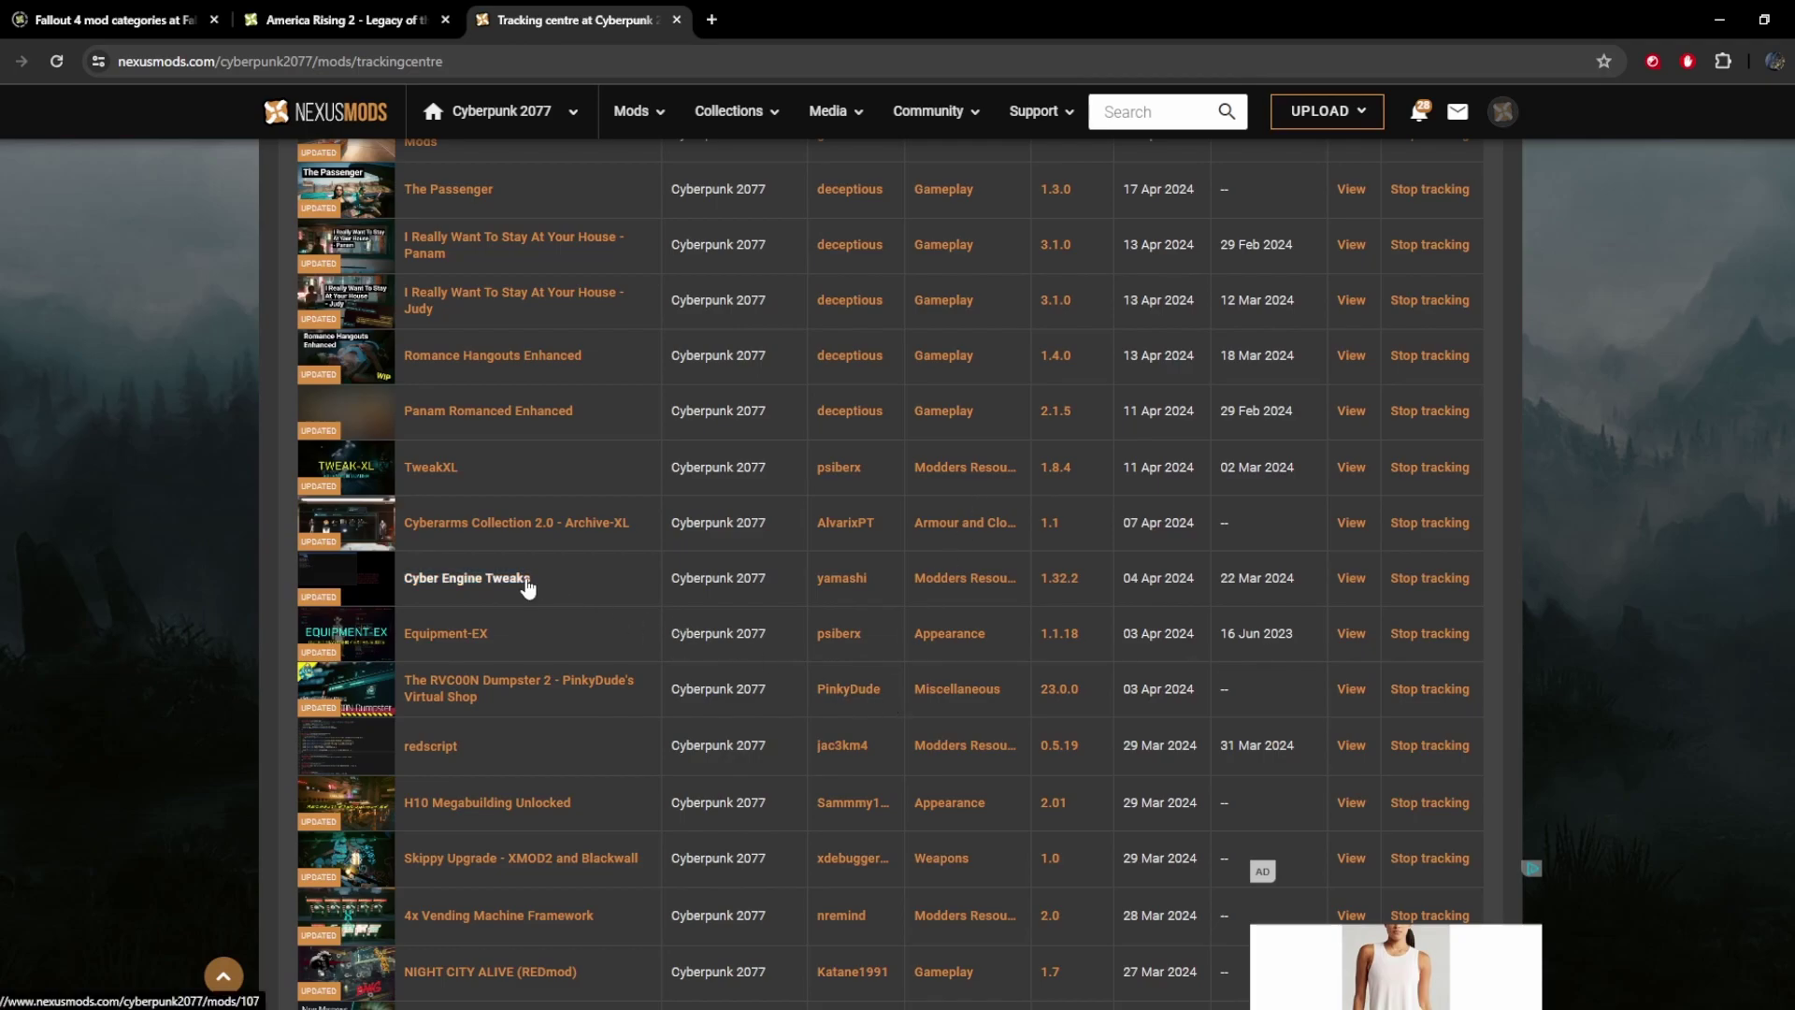
pyautogui.scroll(-2, 888, 636)
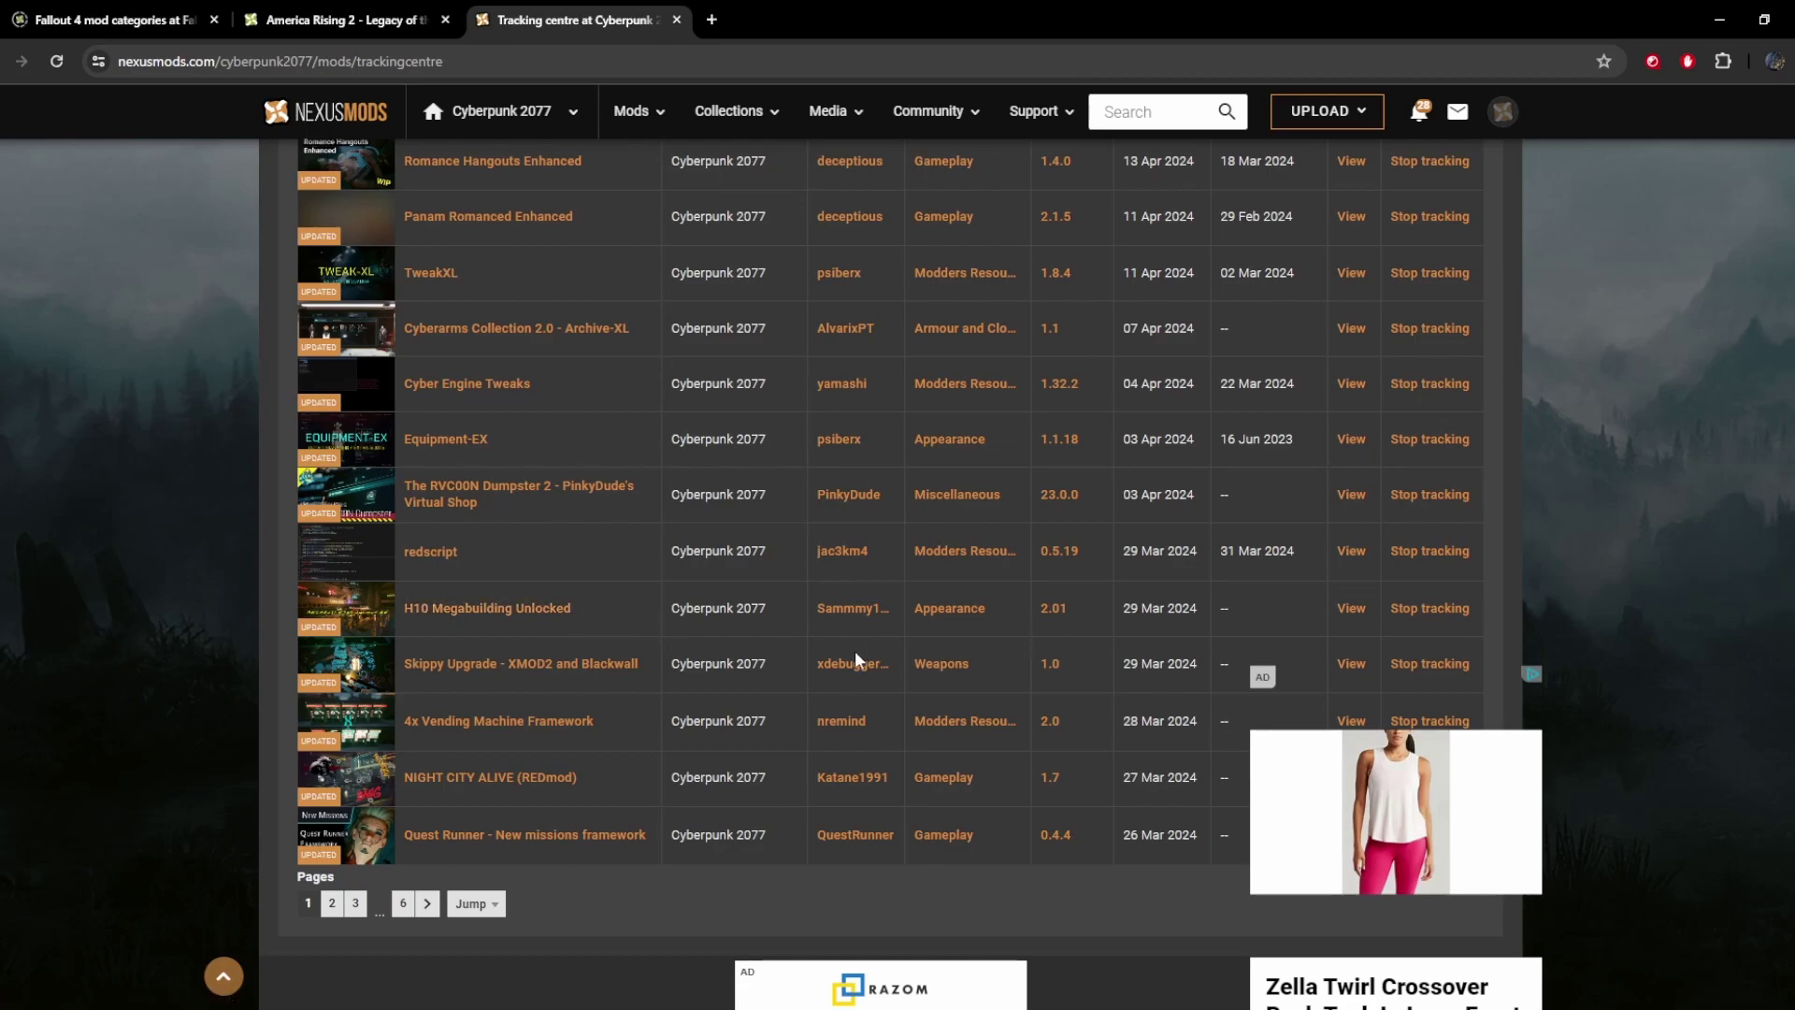
# - Open the Cyber Engine Tweaks page from the tracked mods and read through its description
pyautogui.click(509, 381)
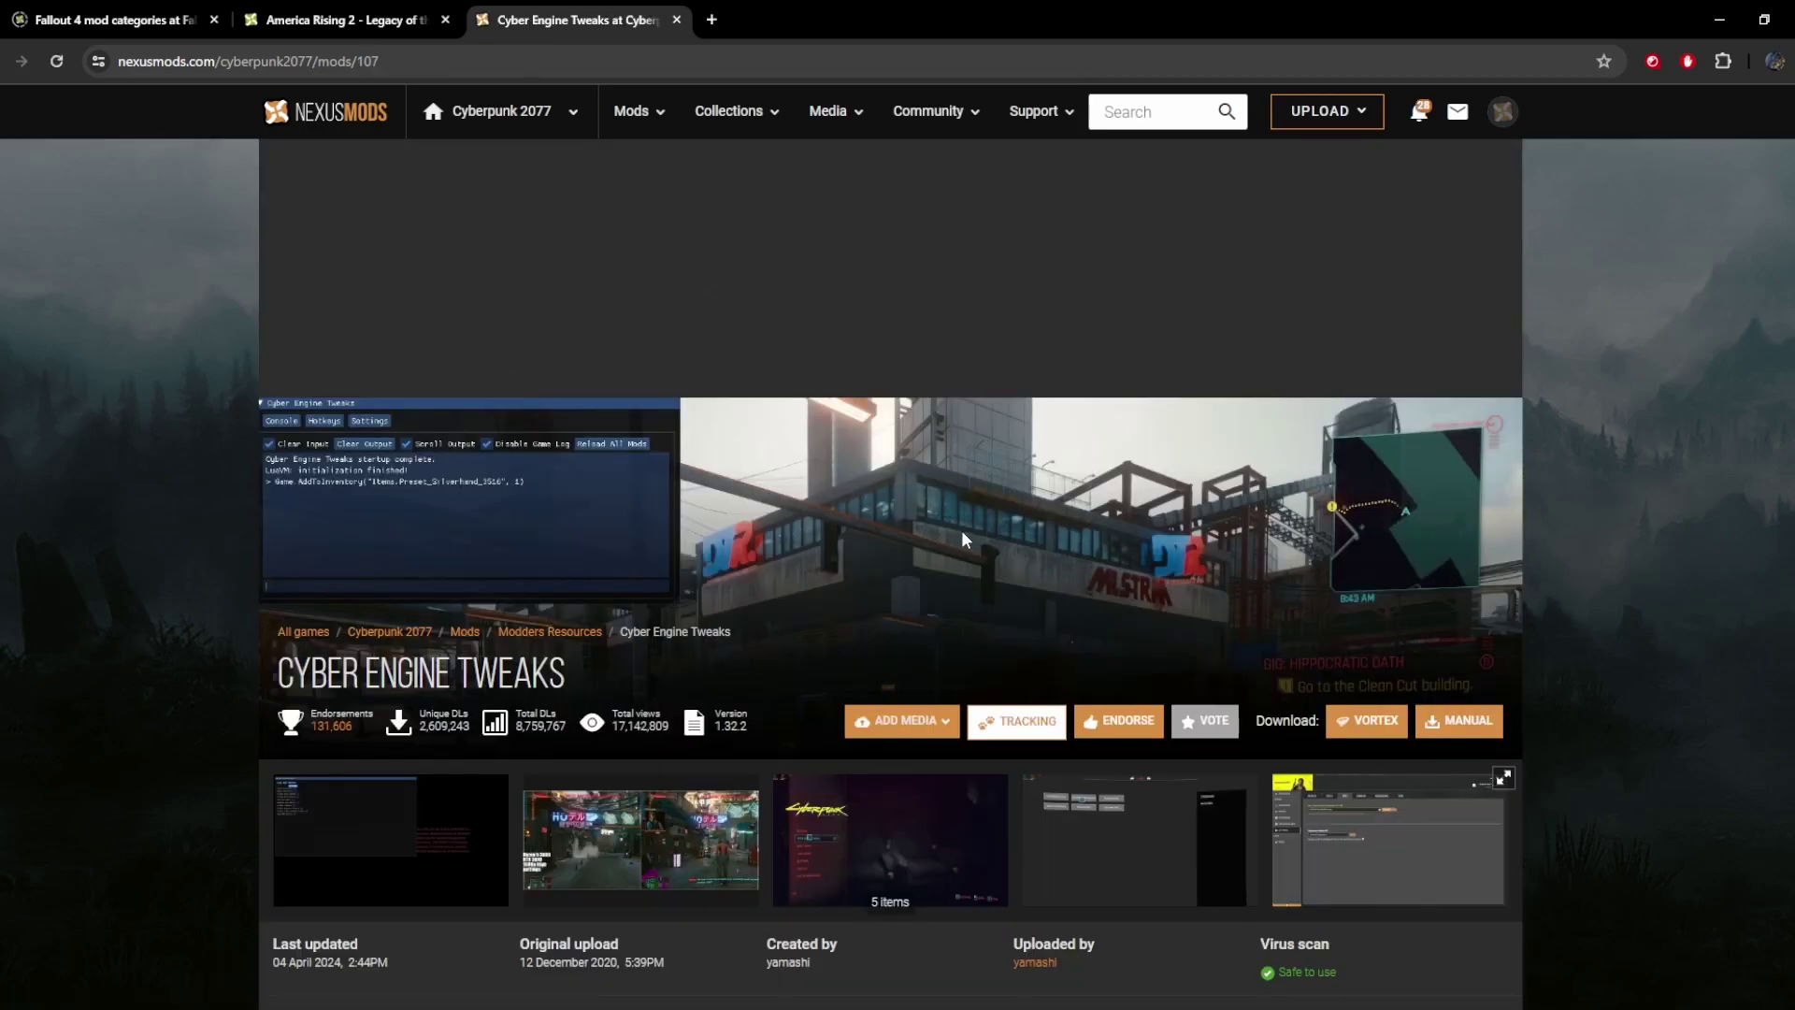
pyautogui.scroll(-3, 973, 542)
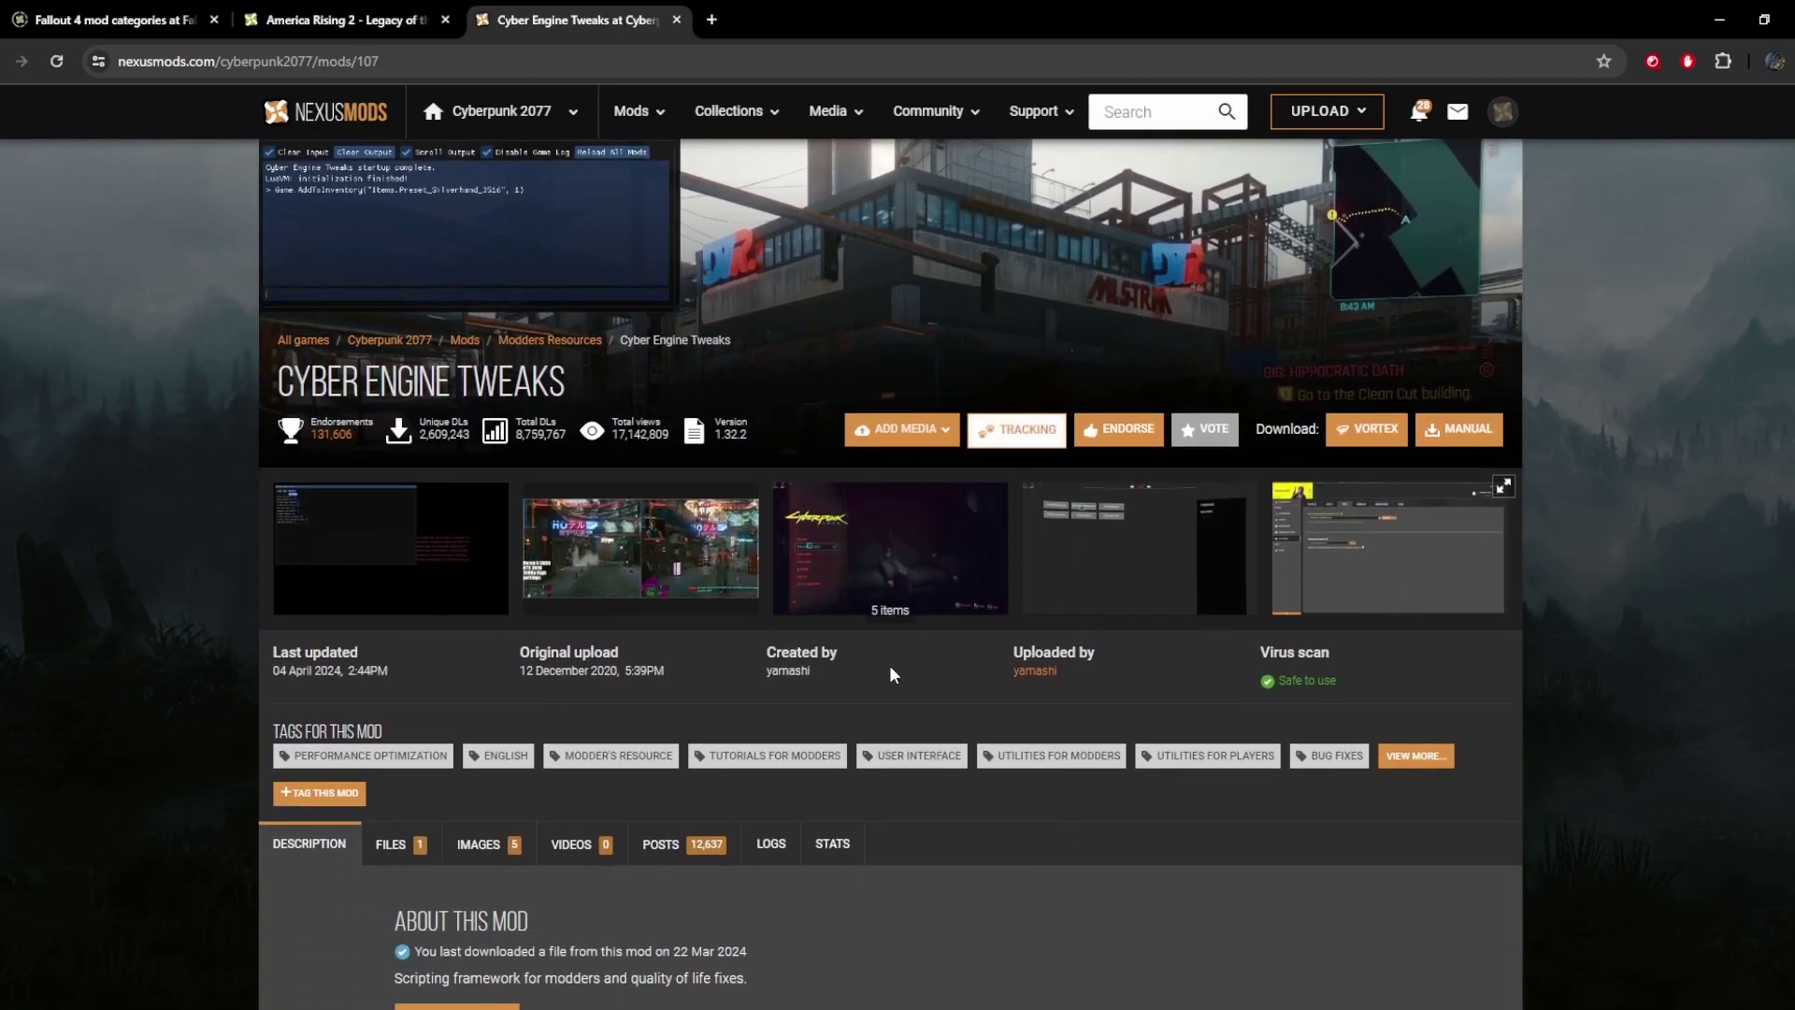
pyautogui.scroll(-3, 755, 682)
pyautogui.scroll(-1, 759, 690)
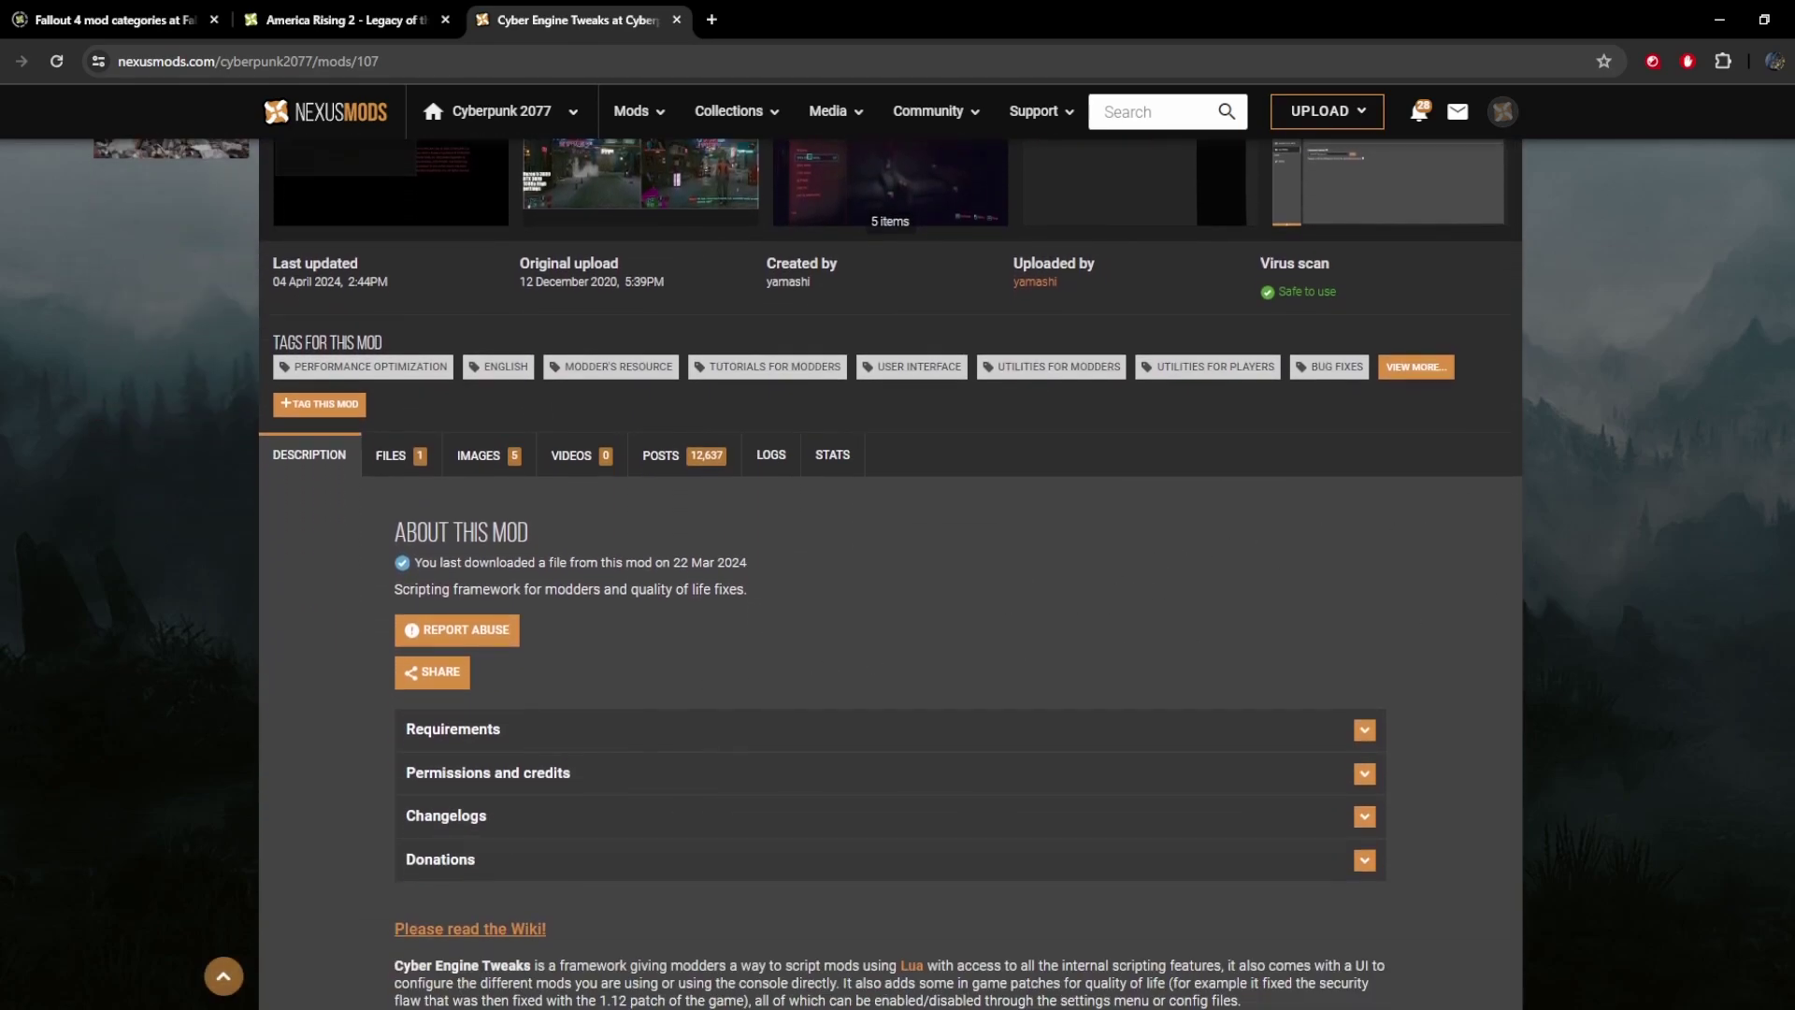
pyautogui.scroll(-5, 890, 573)
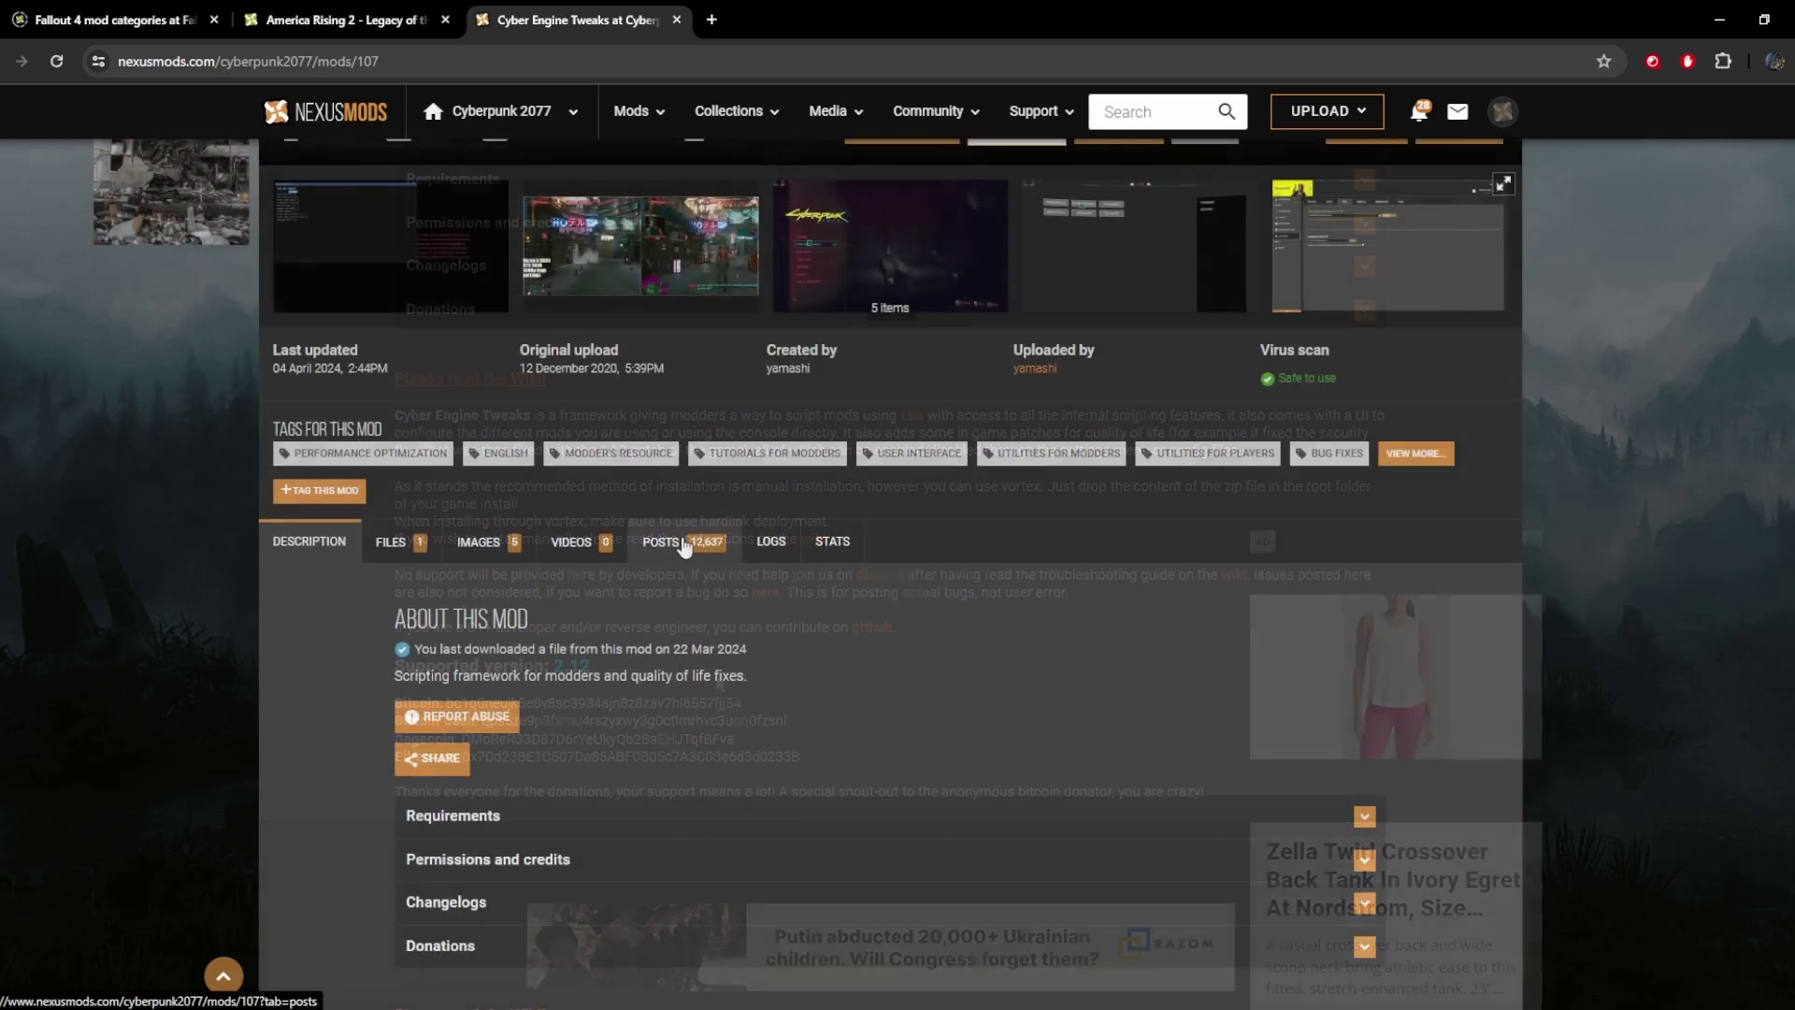
# - Read the user comments on Cyber Engine Tweaks, including the sticky support post and recent problem reports
pyautogui.click(684, 545)
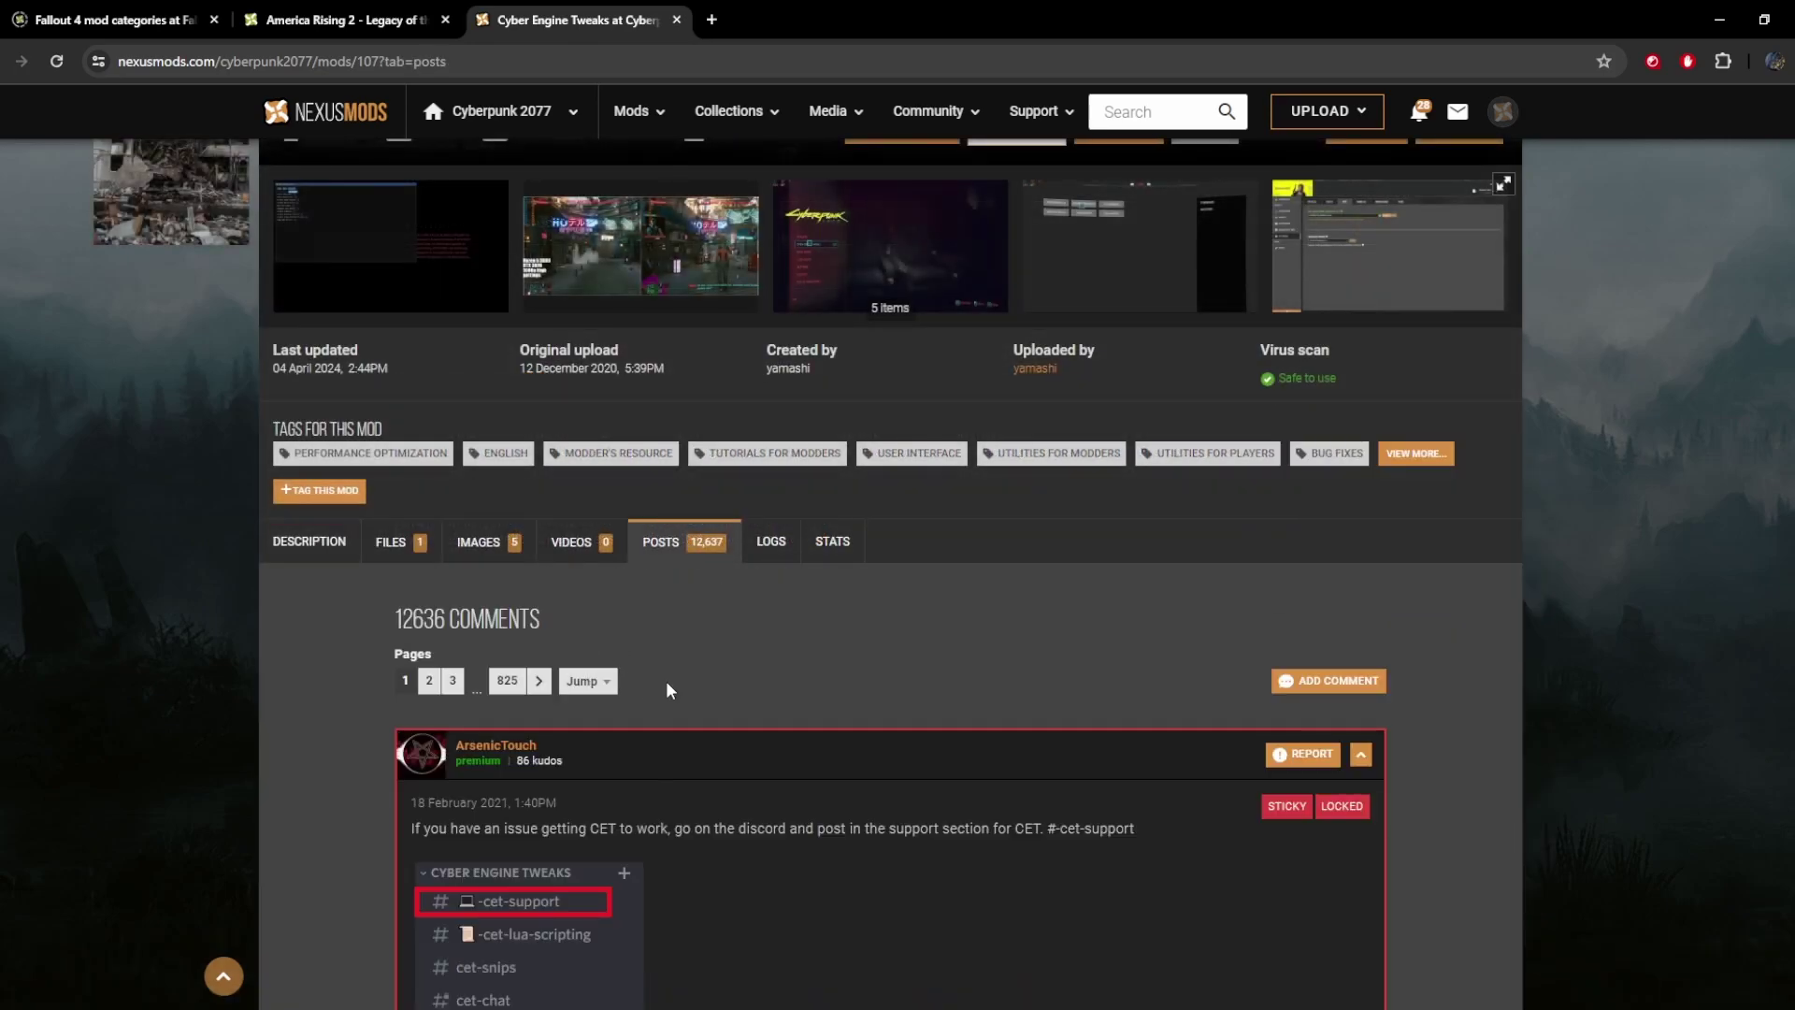
pyautogui.scroll(-2, 1735, 412)
pyautogui.scroll(-15, 890, 573)
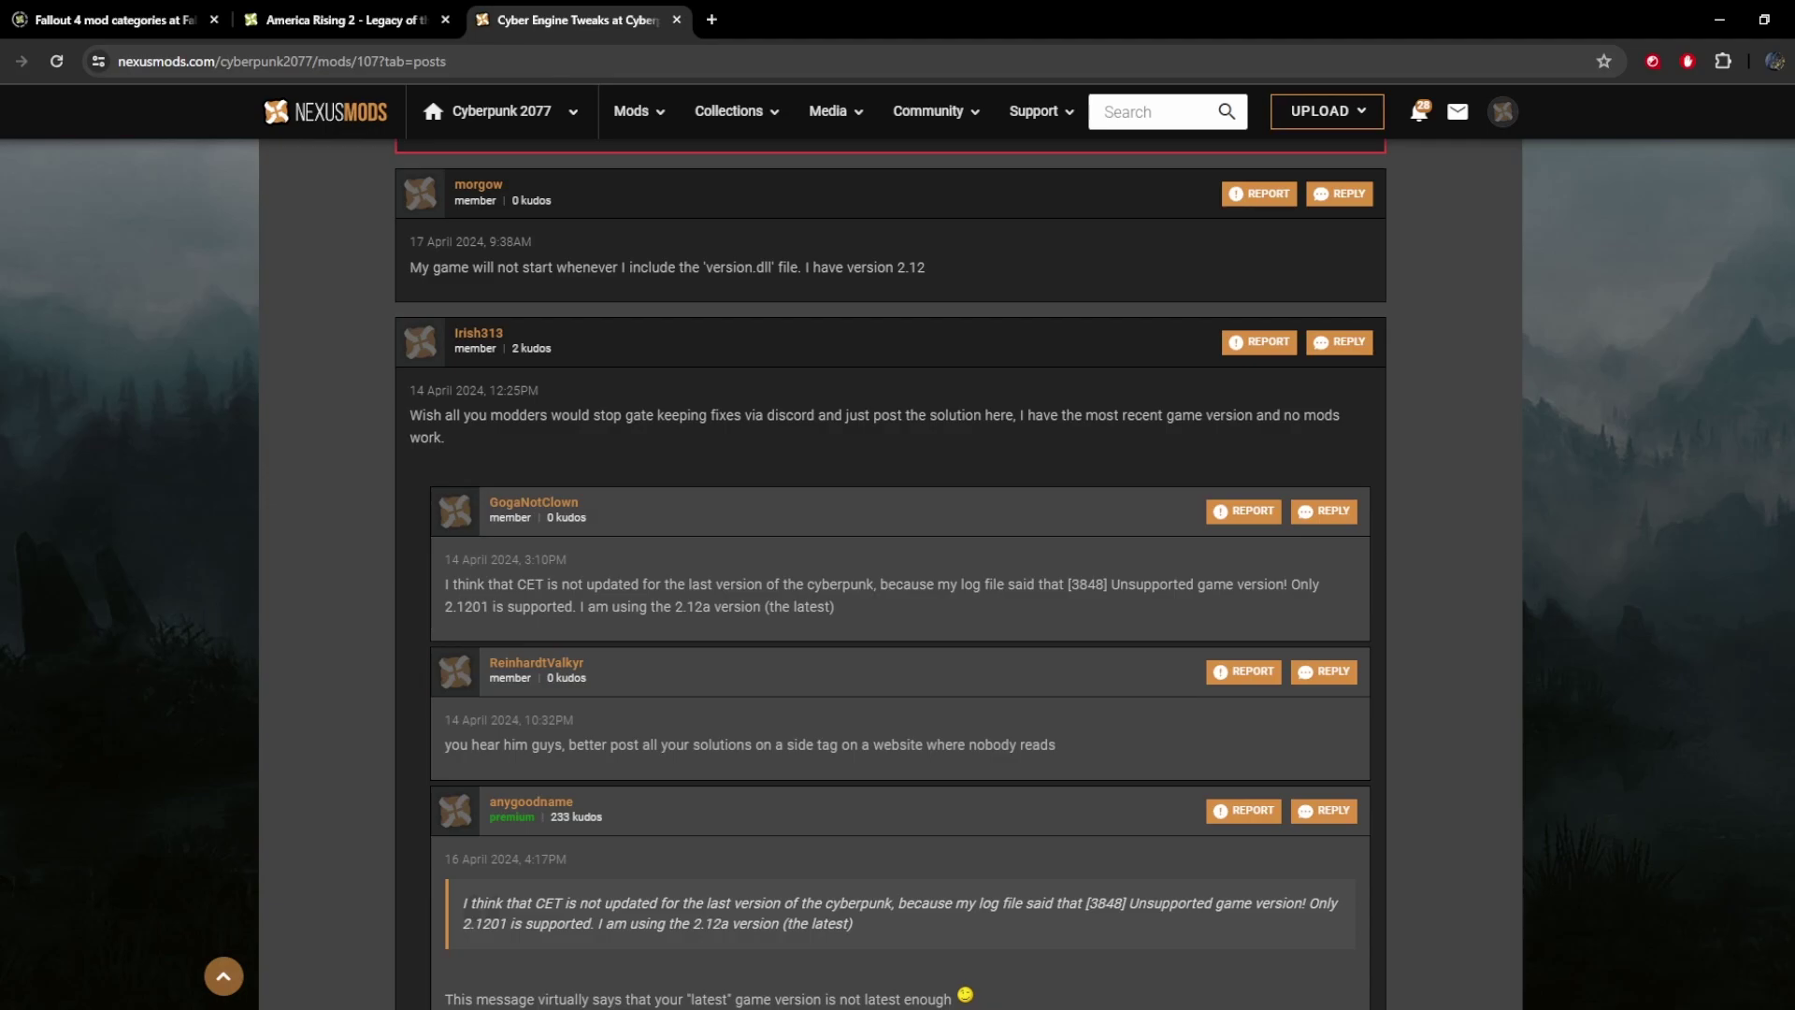
pyautogui.scroll(-6, 890, 573)
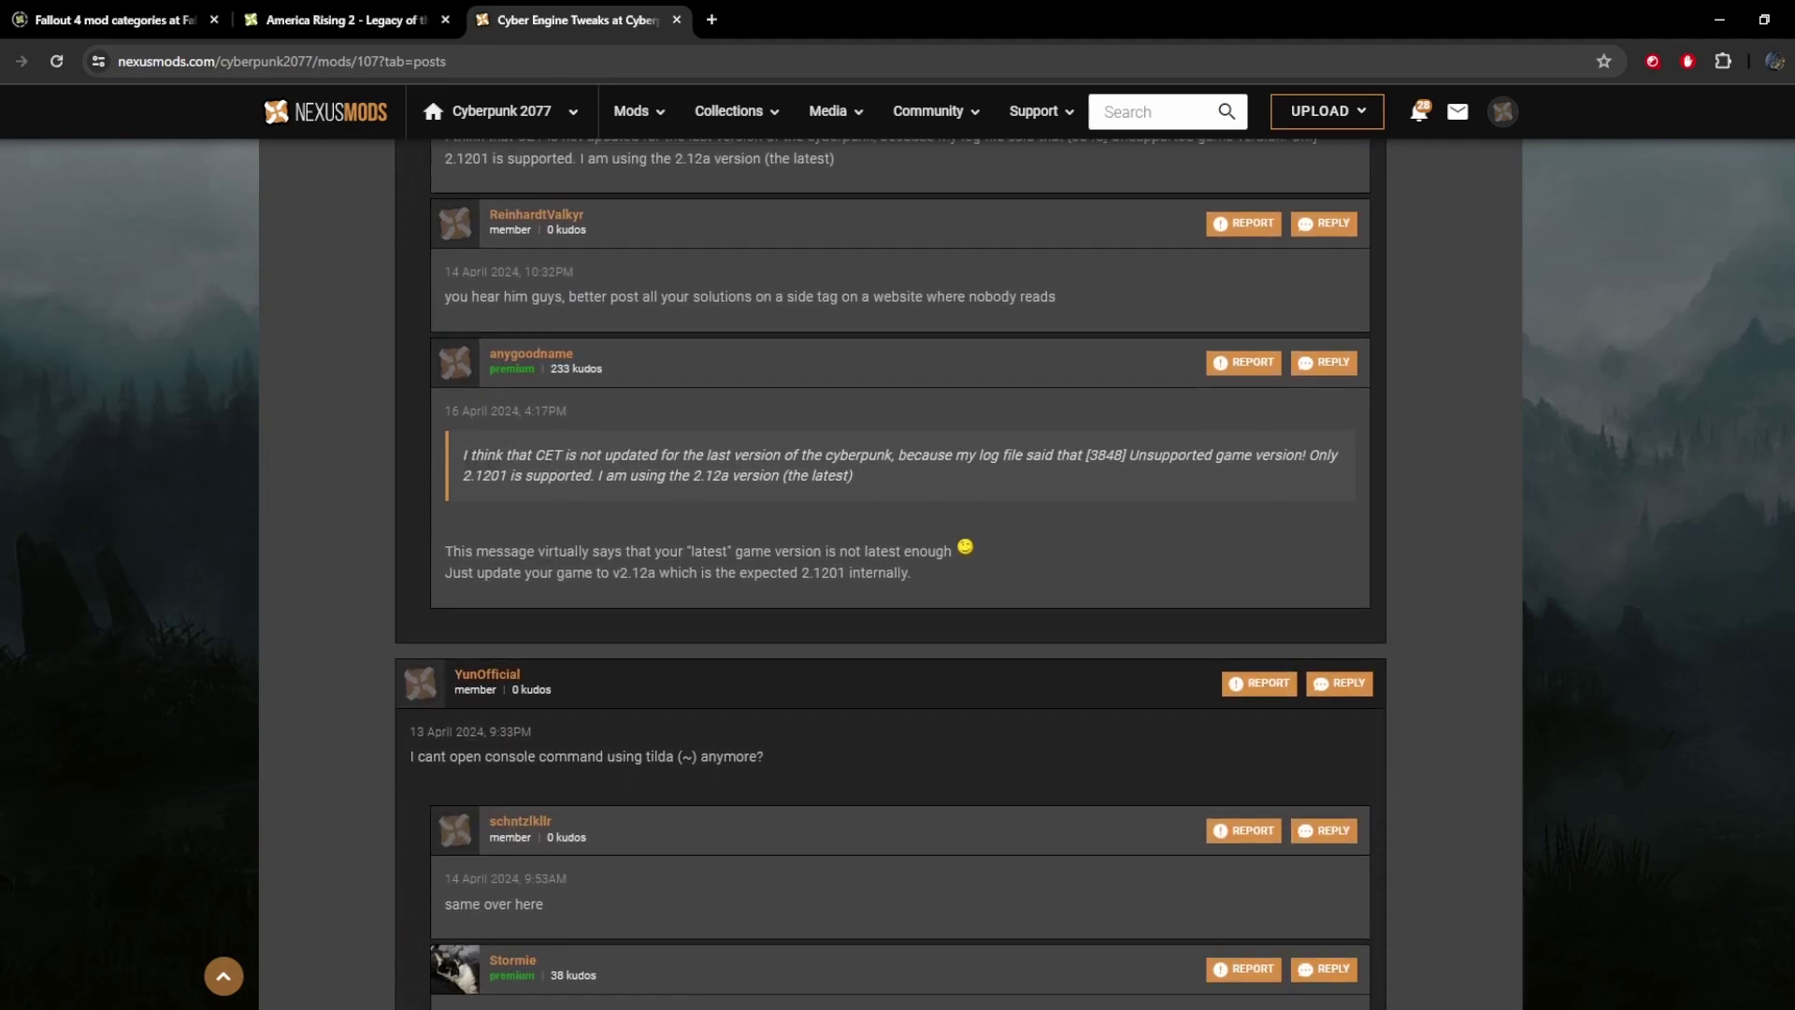
pyautogui.scroll(-5, 890, 573)
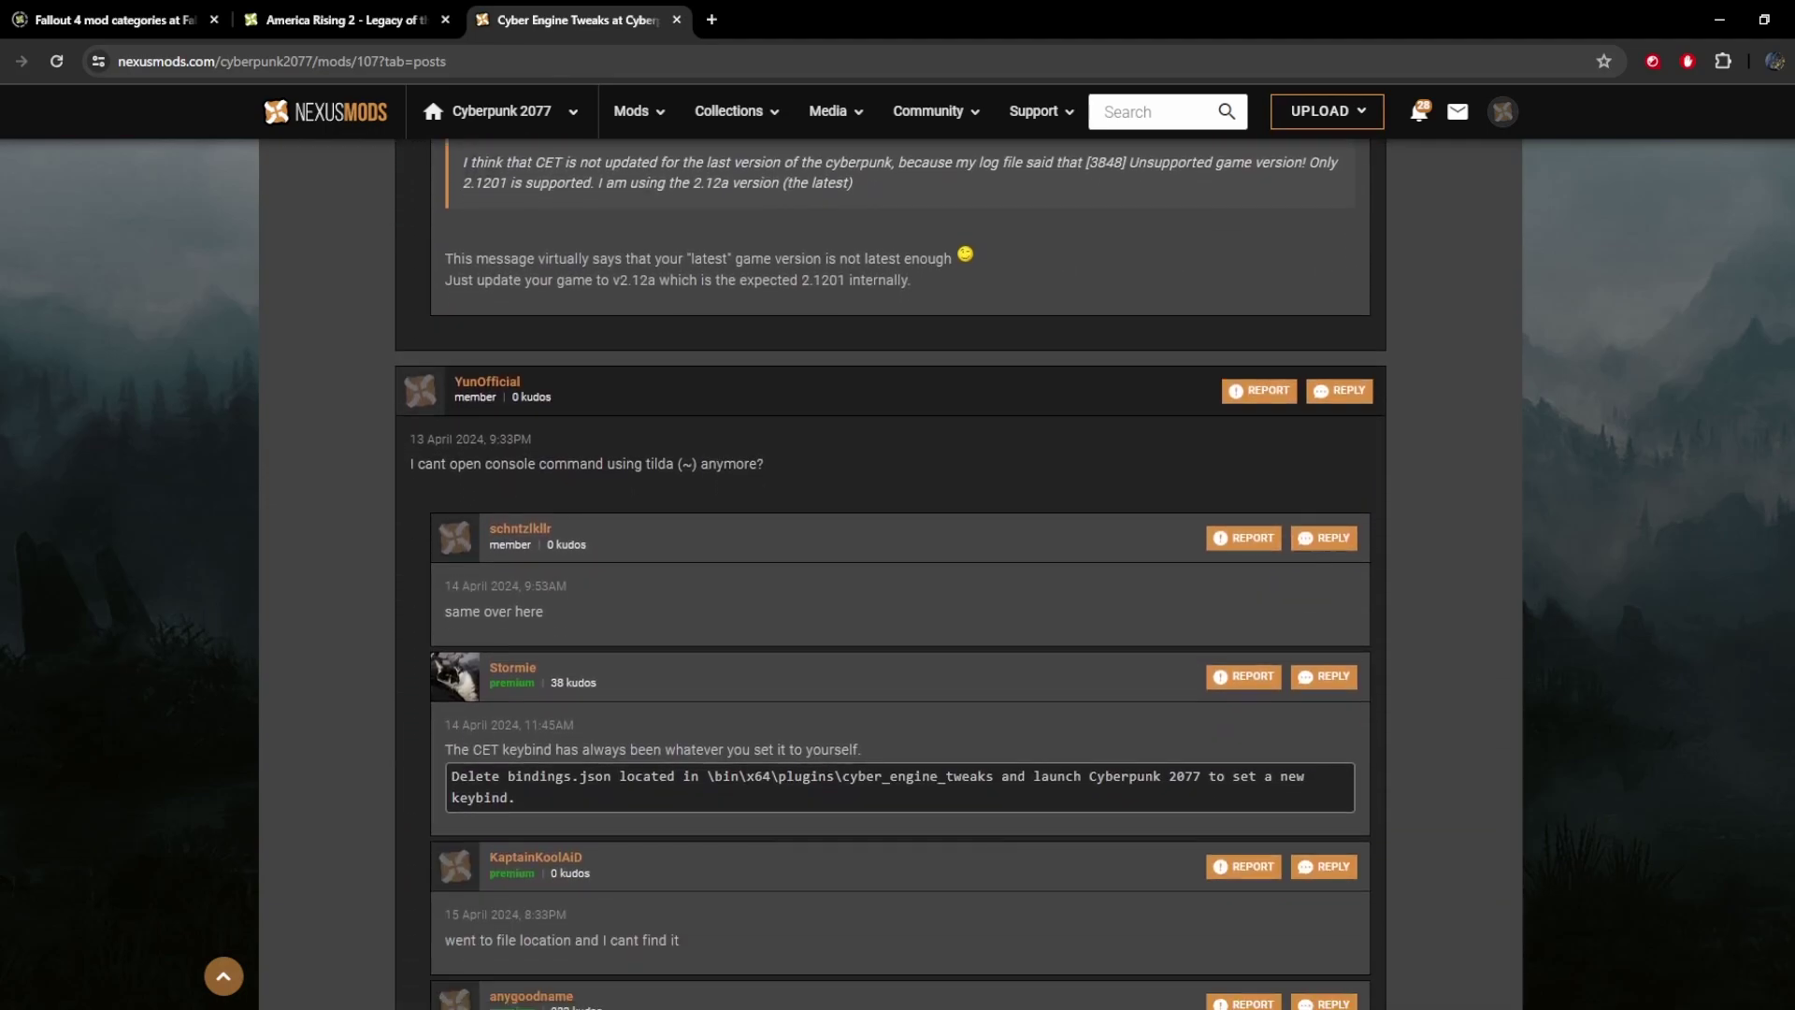
pyautogui.scroll(-4, 890, 573)
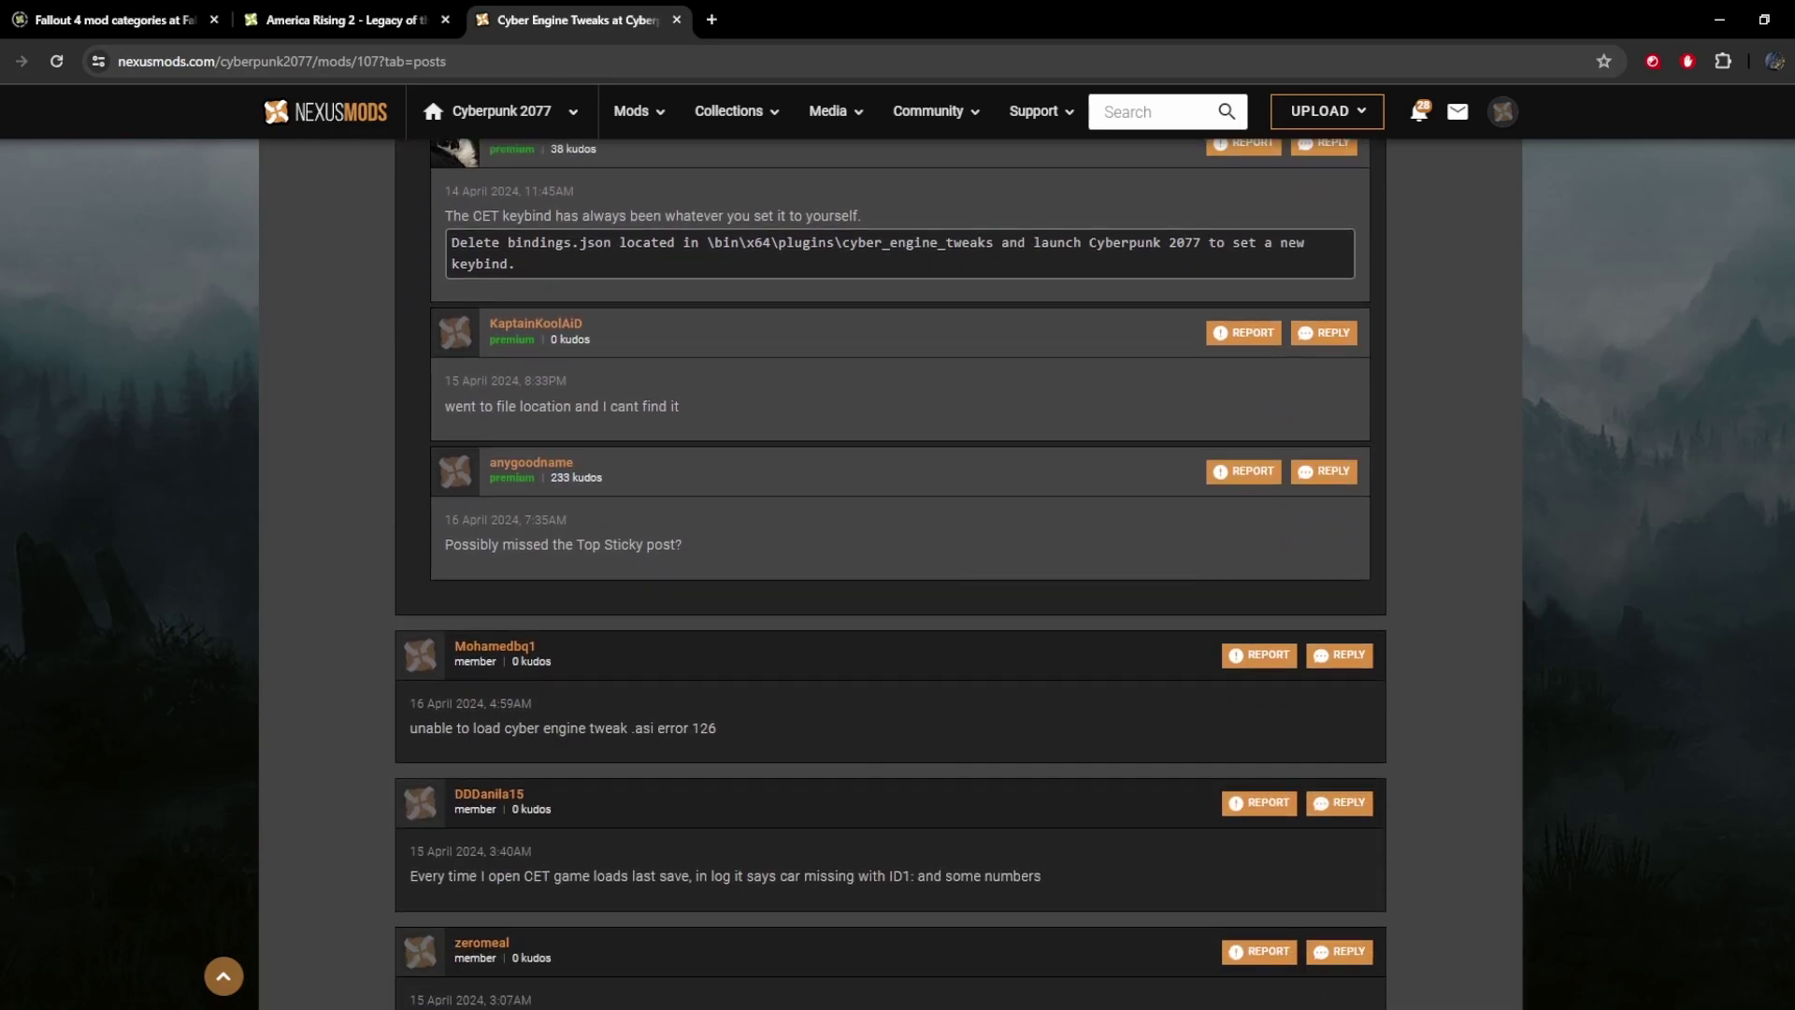
pyautogui.scroll(20, 890, 573)
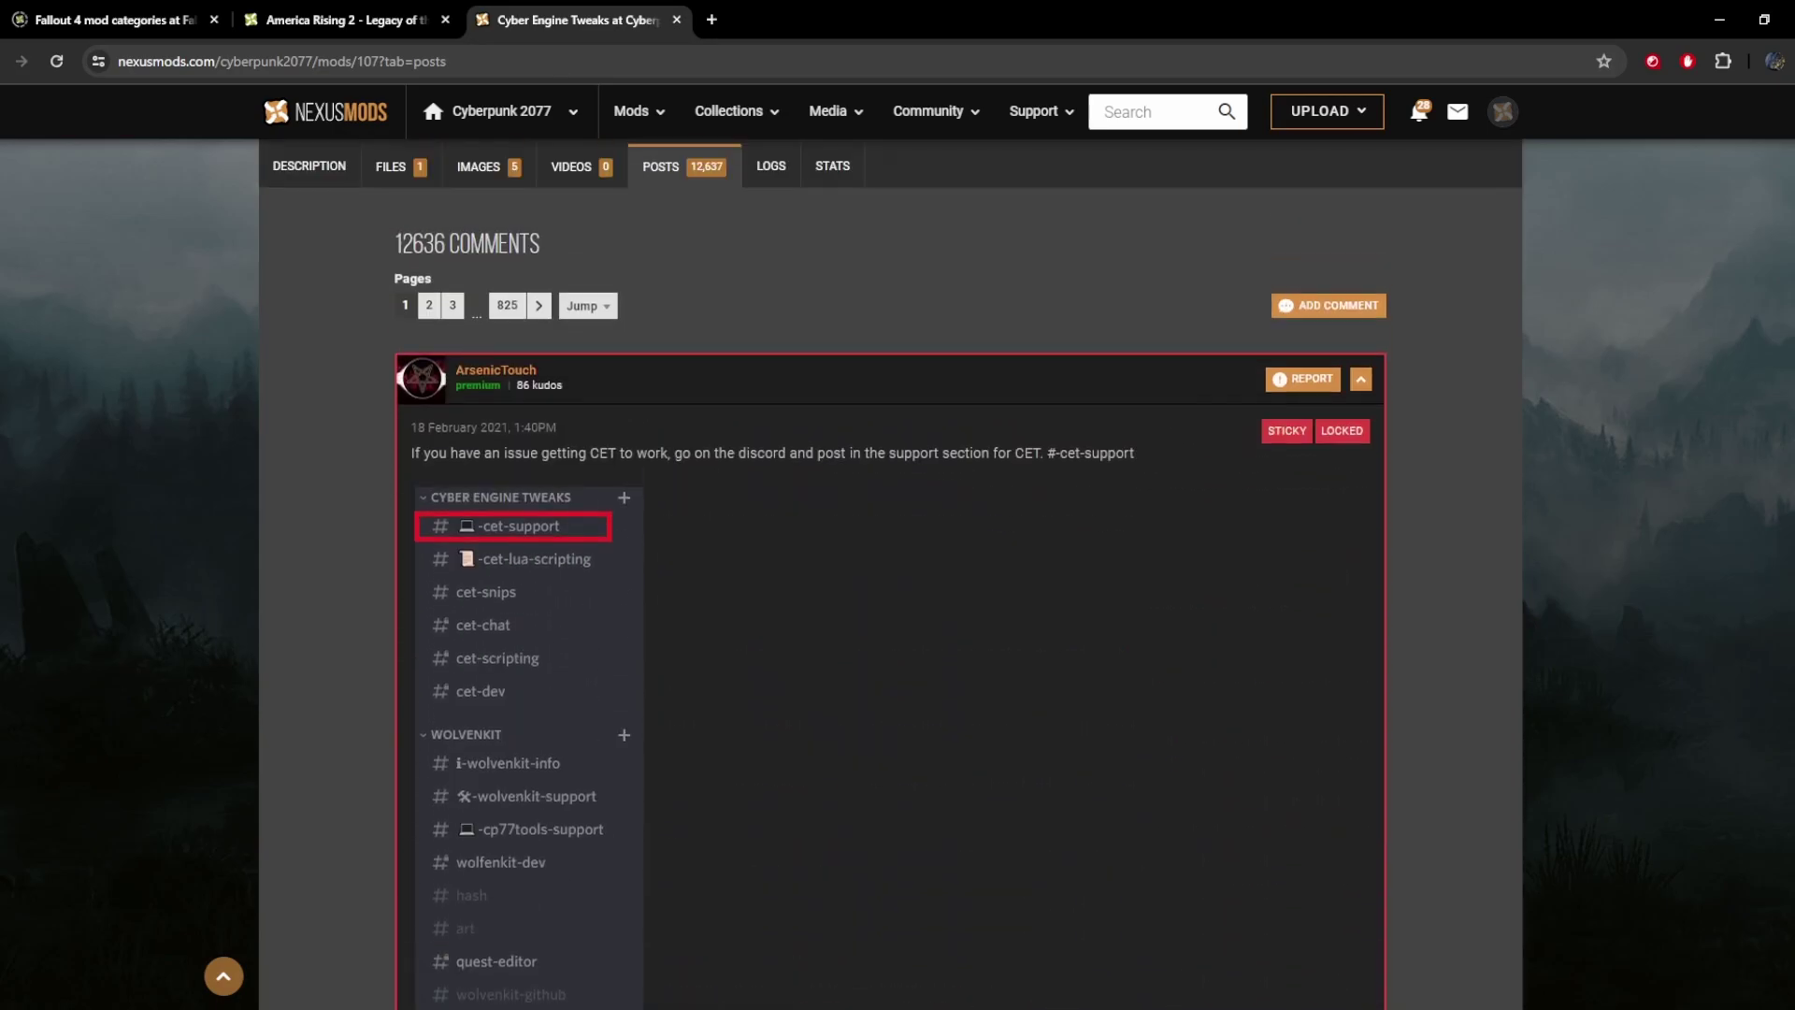
pyautogui.scroll(3, 890, 573)
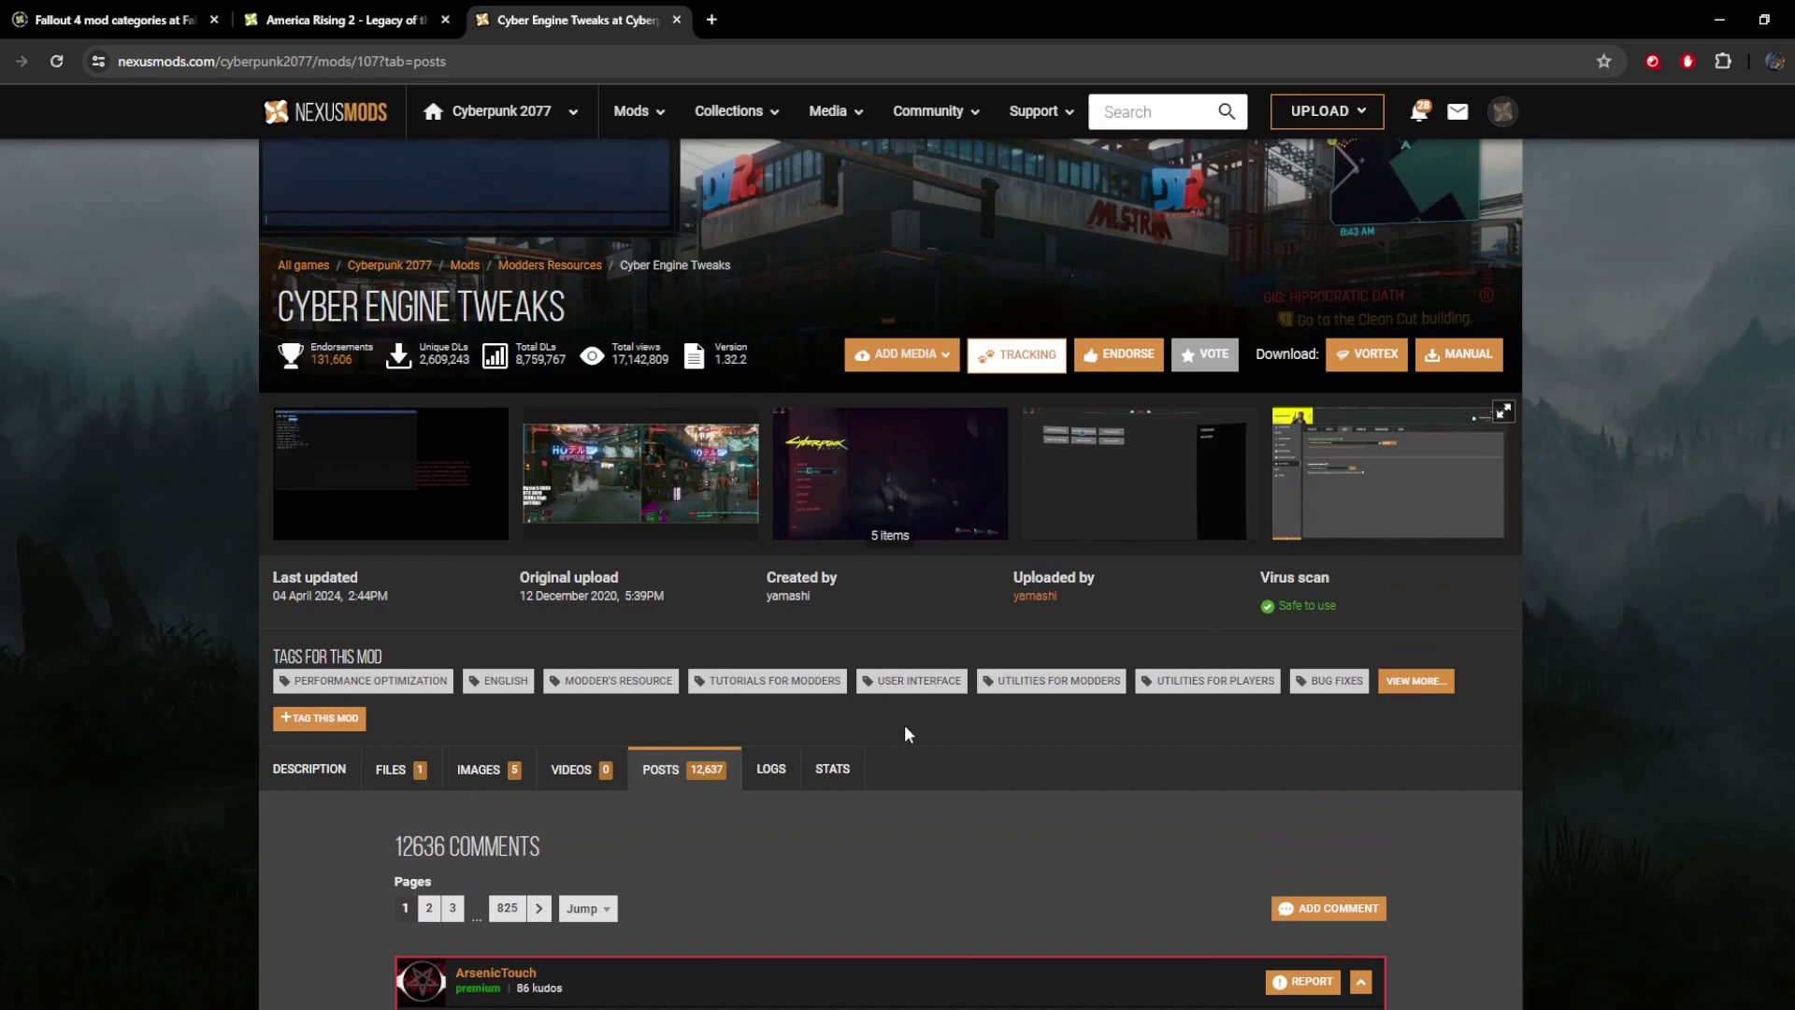
# - Download the CET 1.32.2 main file of Cyber Engine Tweaks manually, using the free slow download
pyautogui.click(399, 775)
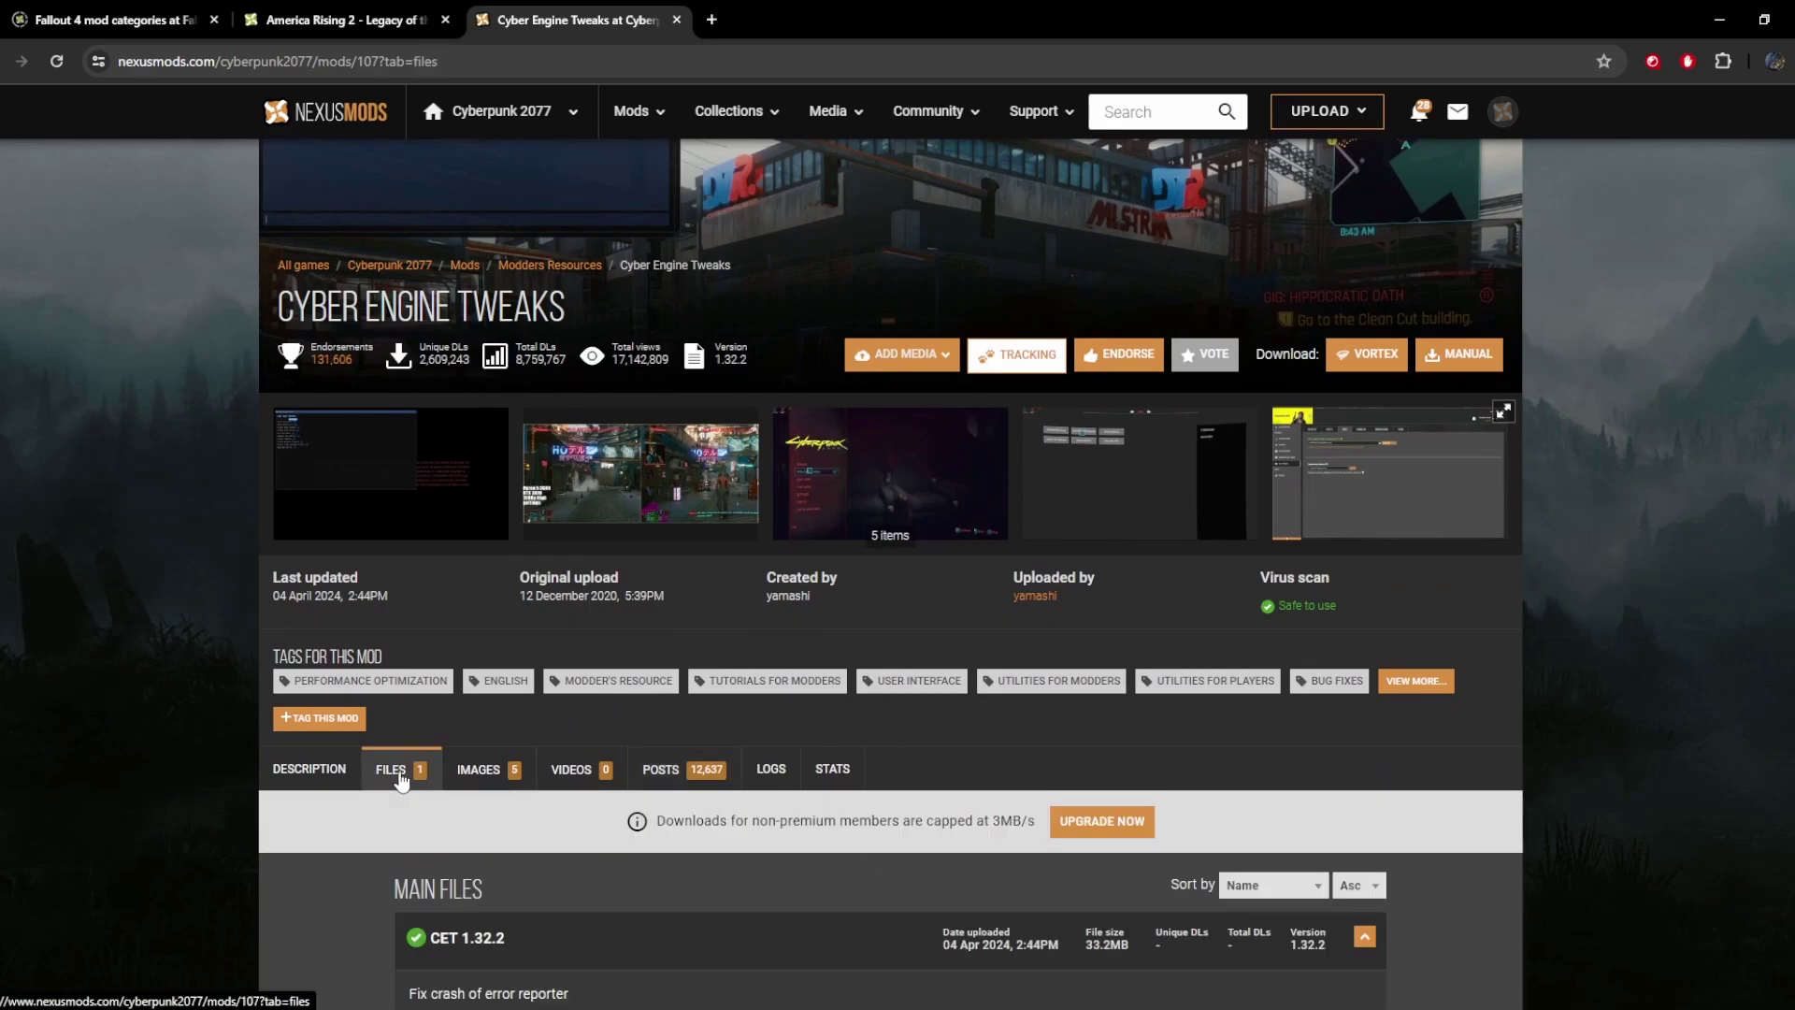
pyautogui.scroll(-4, 789, 789)
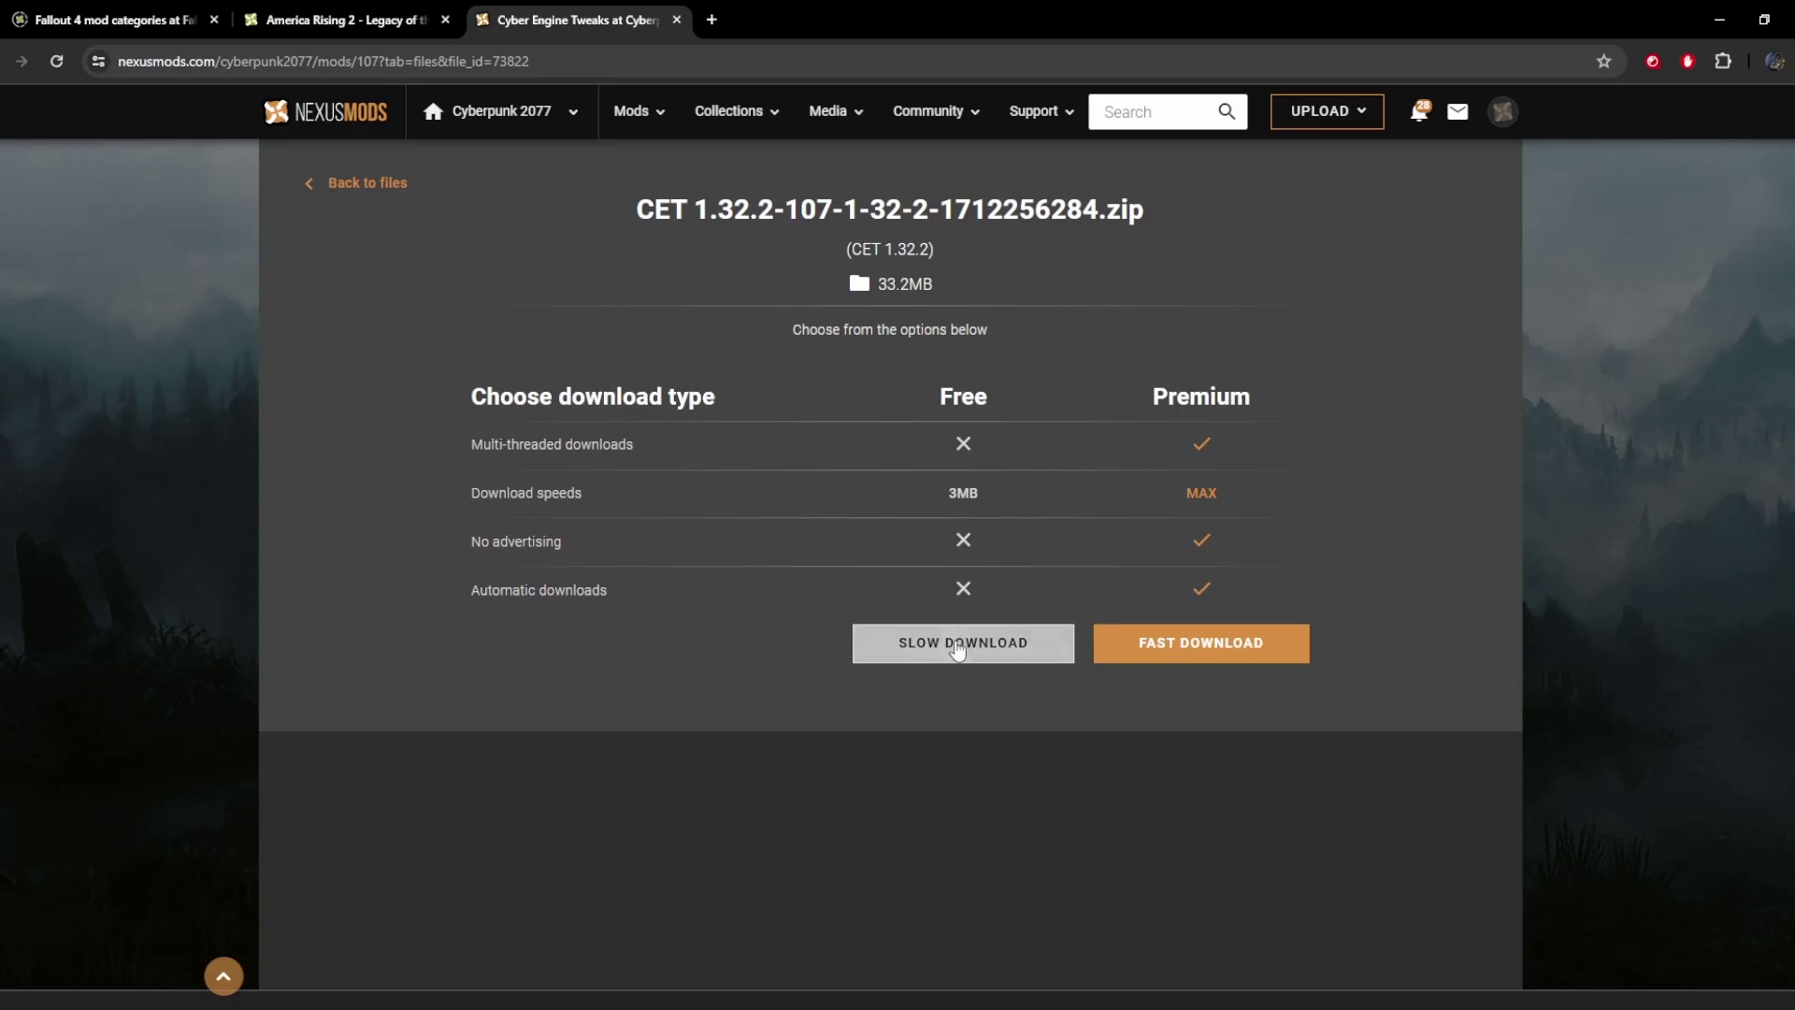
pyautogui.click(954, 645)
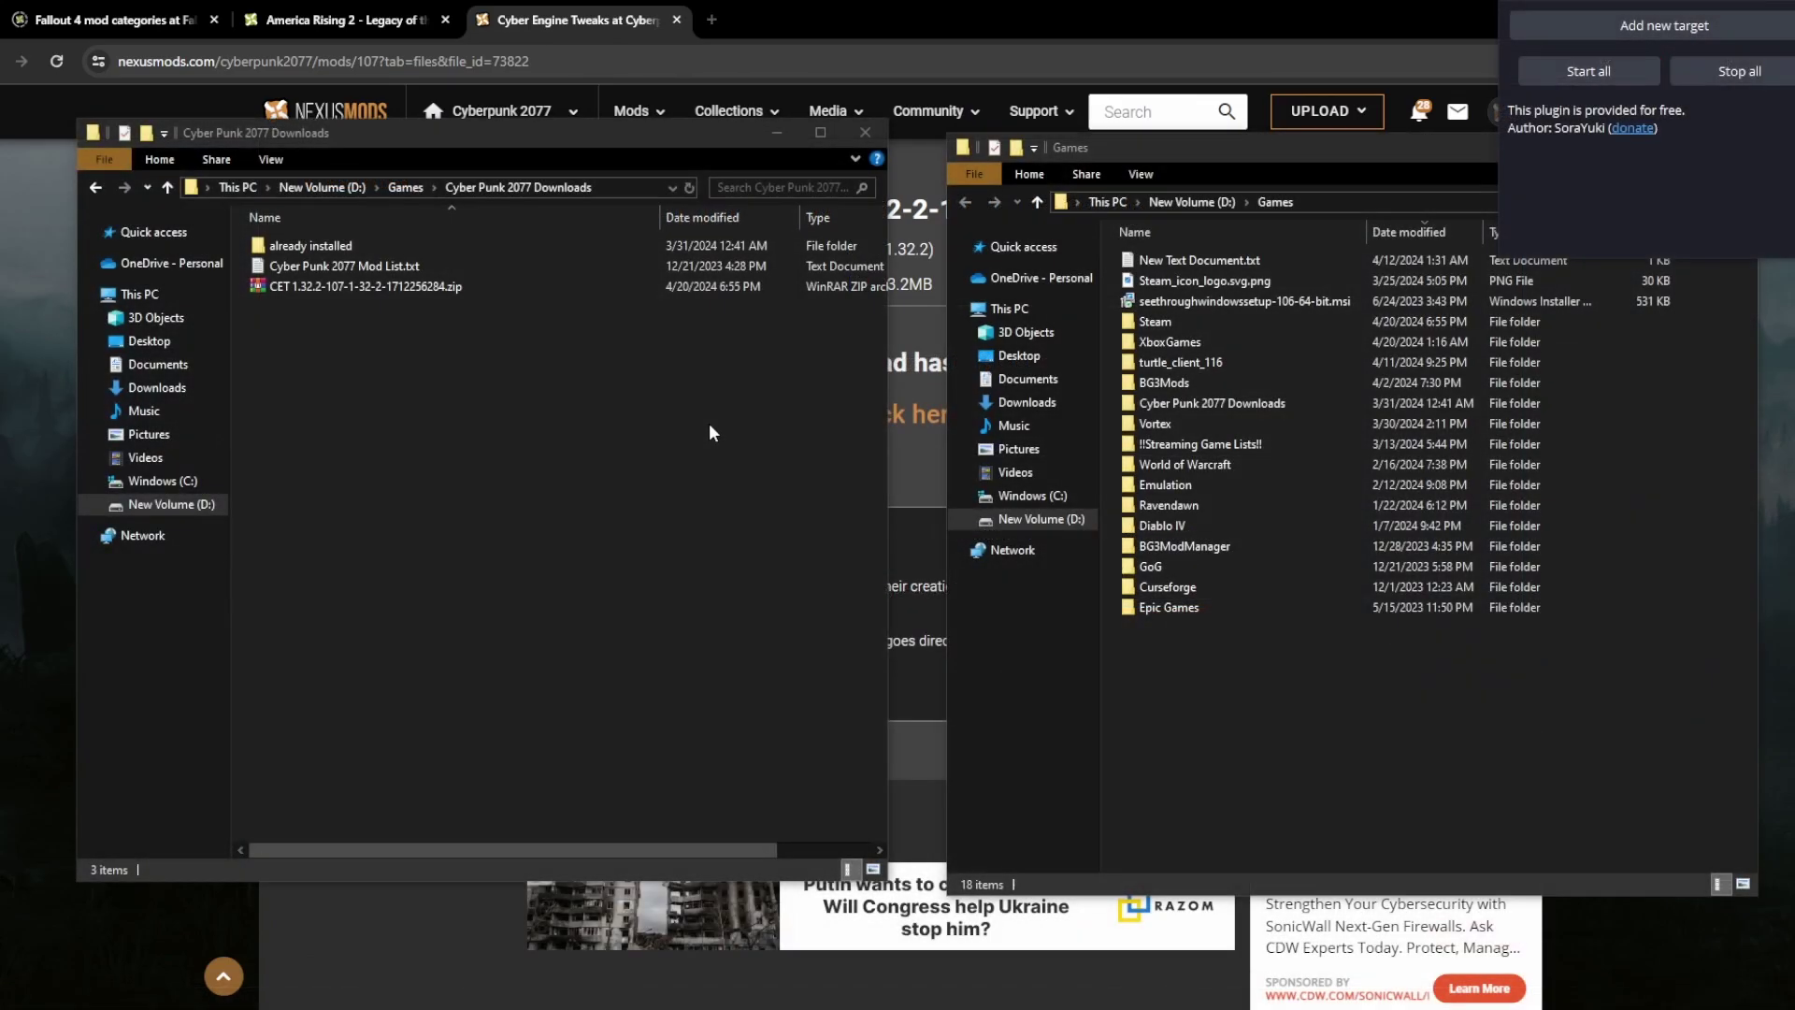
# - In File Explorer, arrange the Cyber Punk 2077 Downloads and Games folder windows side by side
pyautogui.click(708, 423)
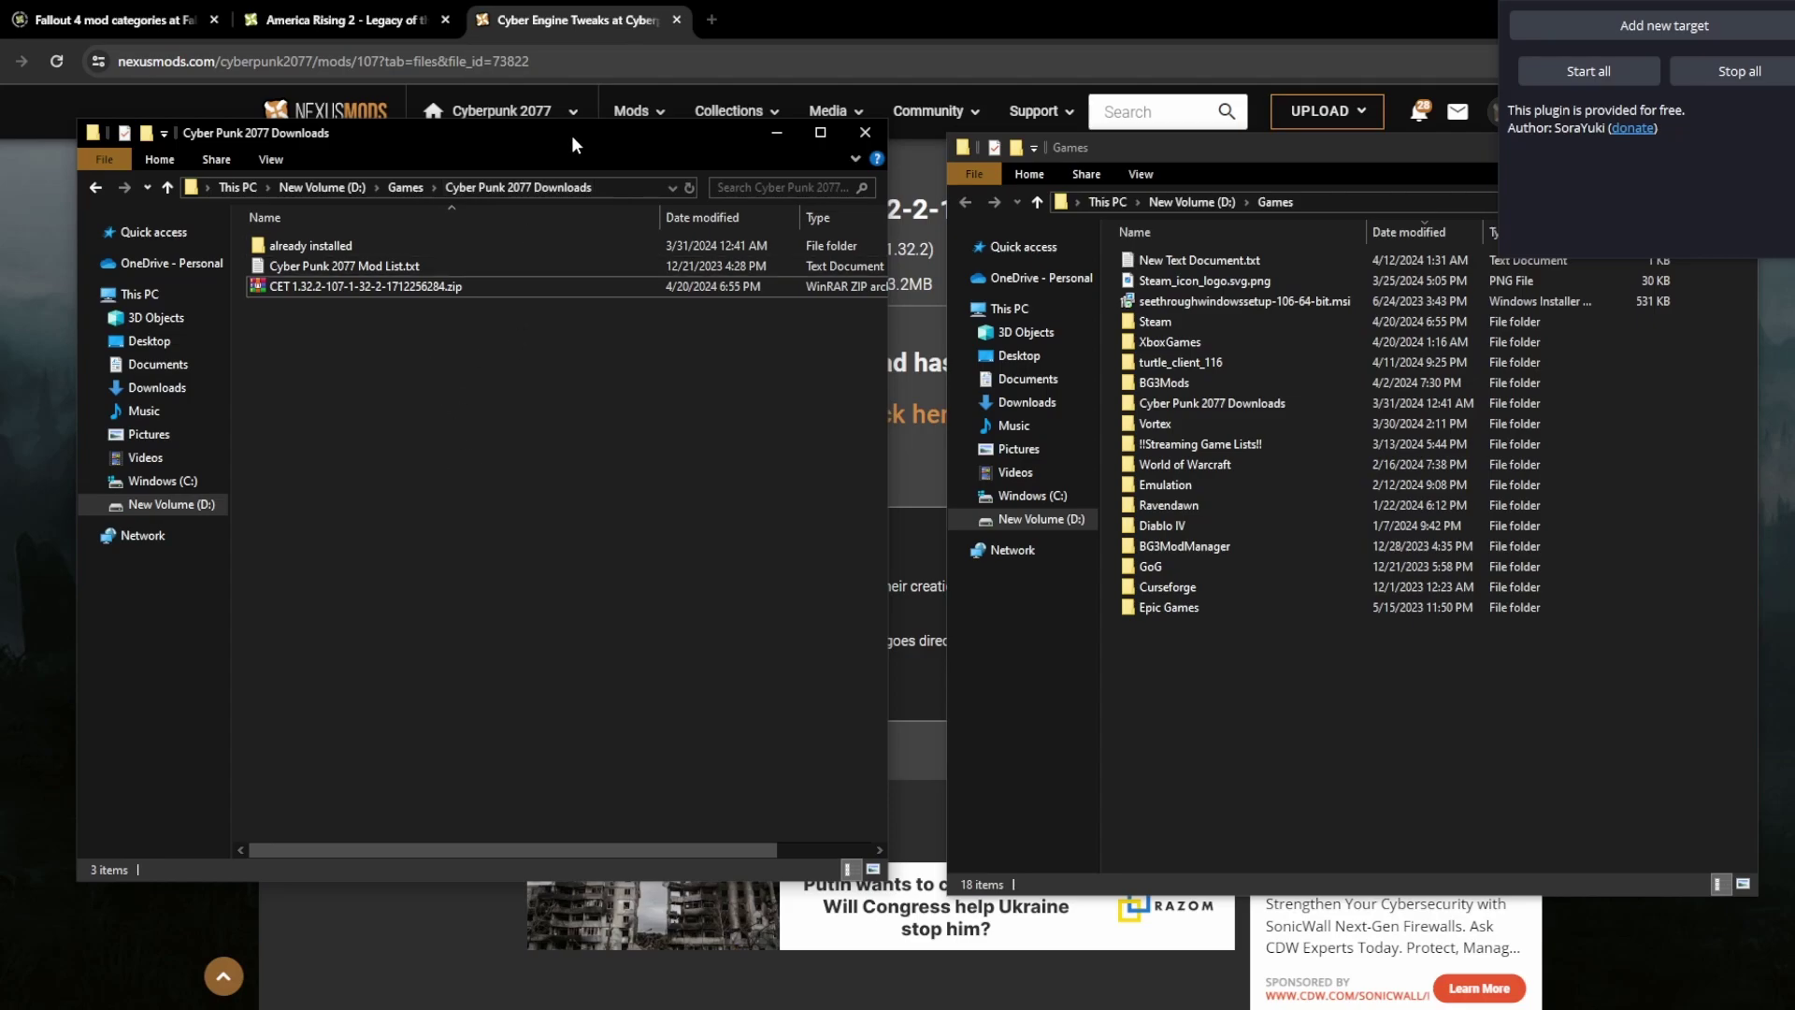
pyautogui.moveTo(572, 137); pyautogui.dragTo(570, 146)
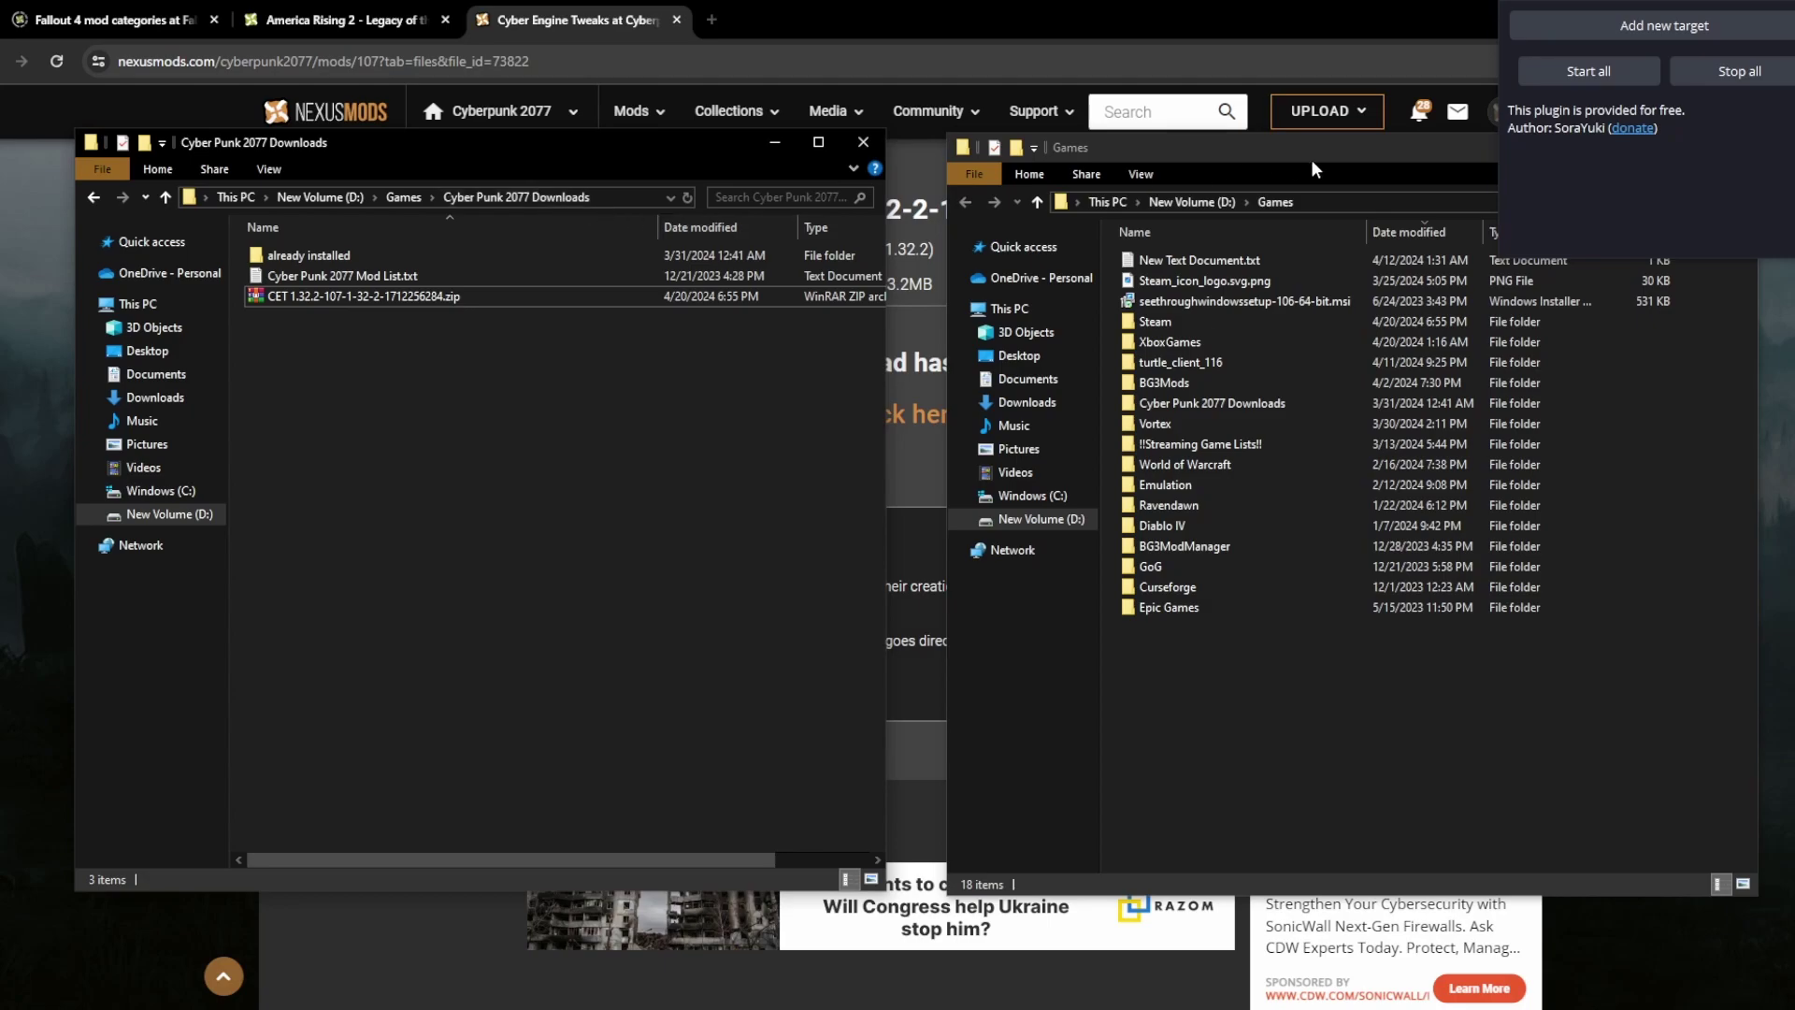
pyautogui.moveTo(1324, 146); pyautogui.dragTo(1297, 120)
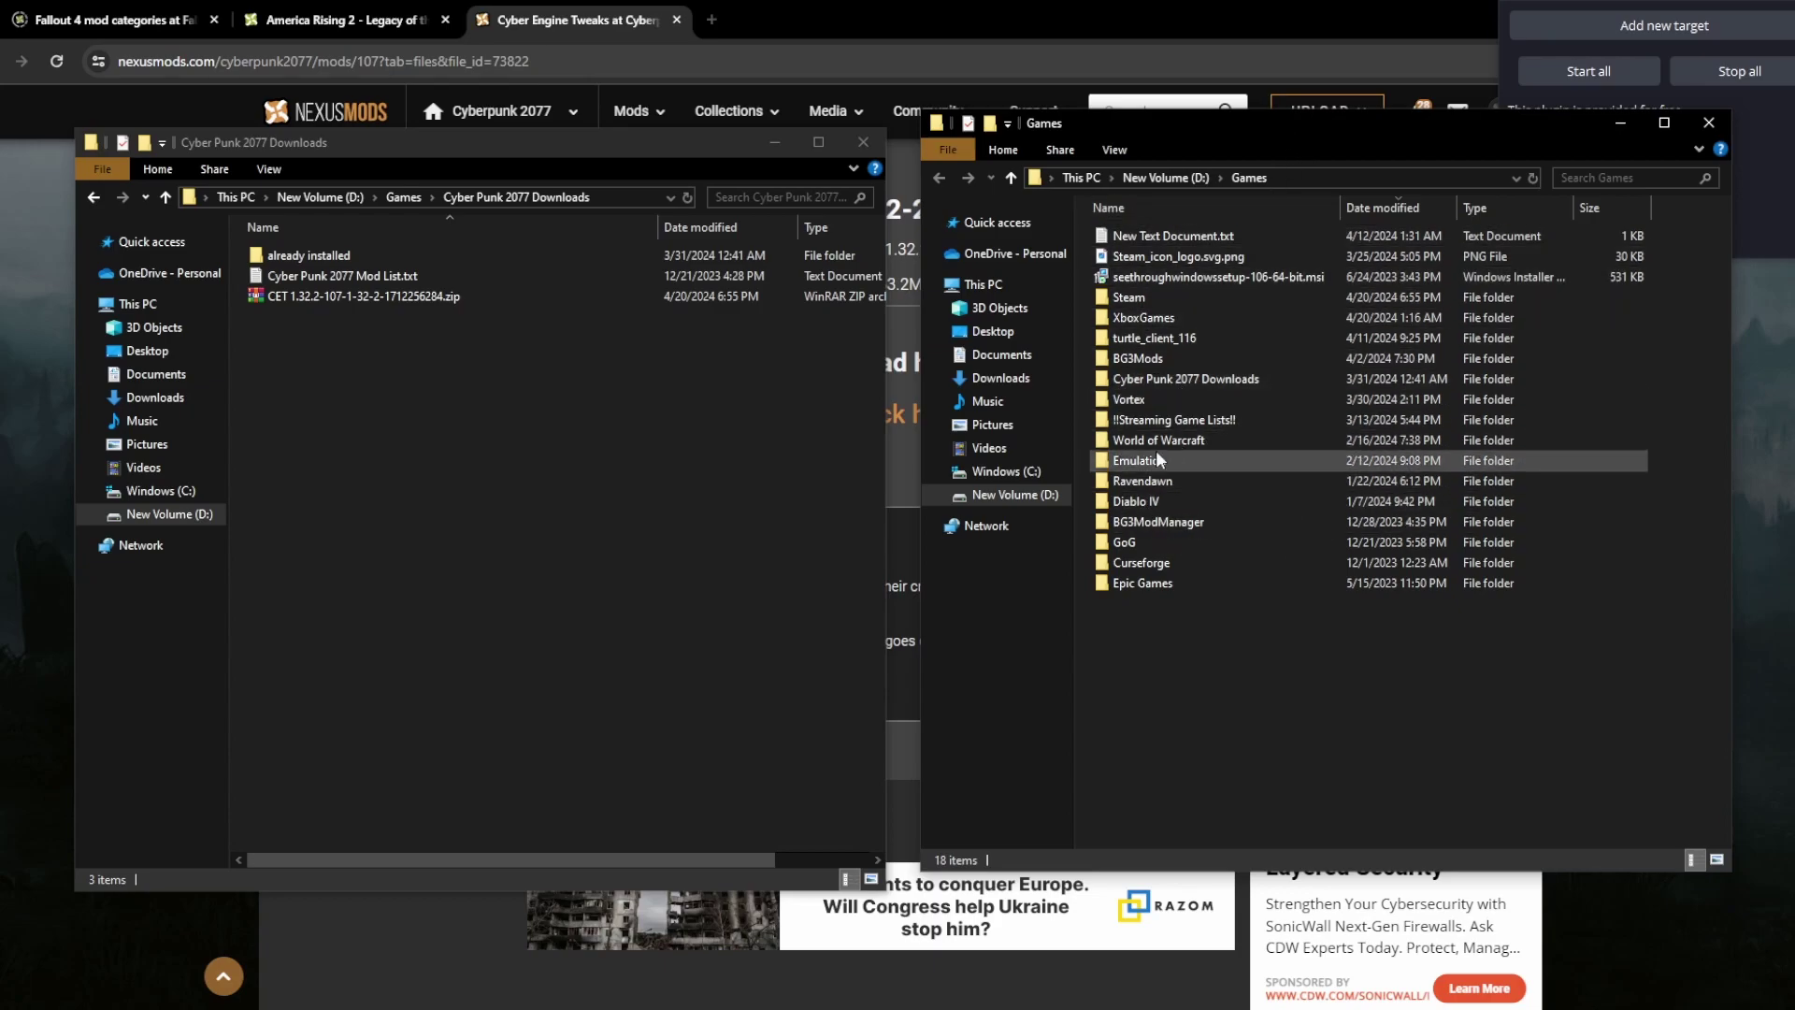
# - Examine where games are installed in the GoG folder and in Steam's steamapps\common folder, and return to the Games folder
pyautogui.doubleClick(1152, 543)
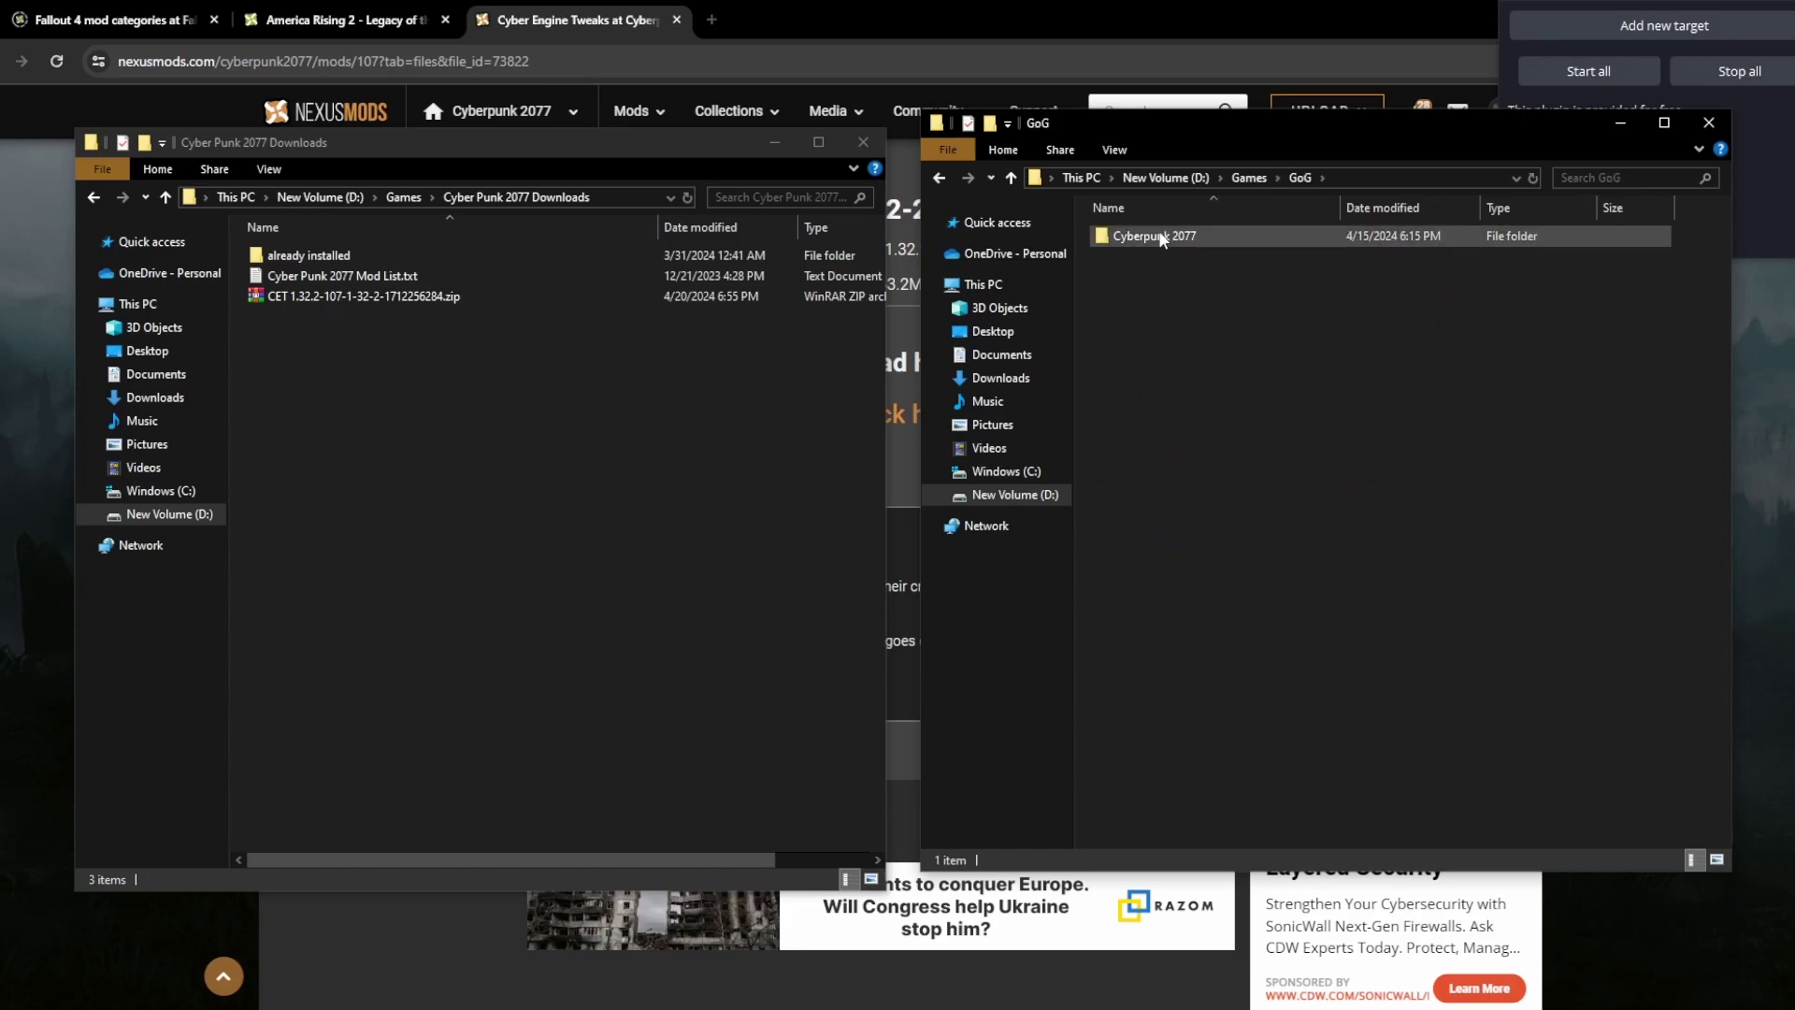
pyautogui.click(939, 178)
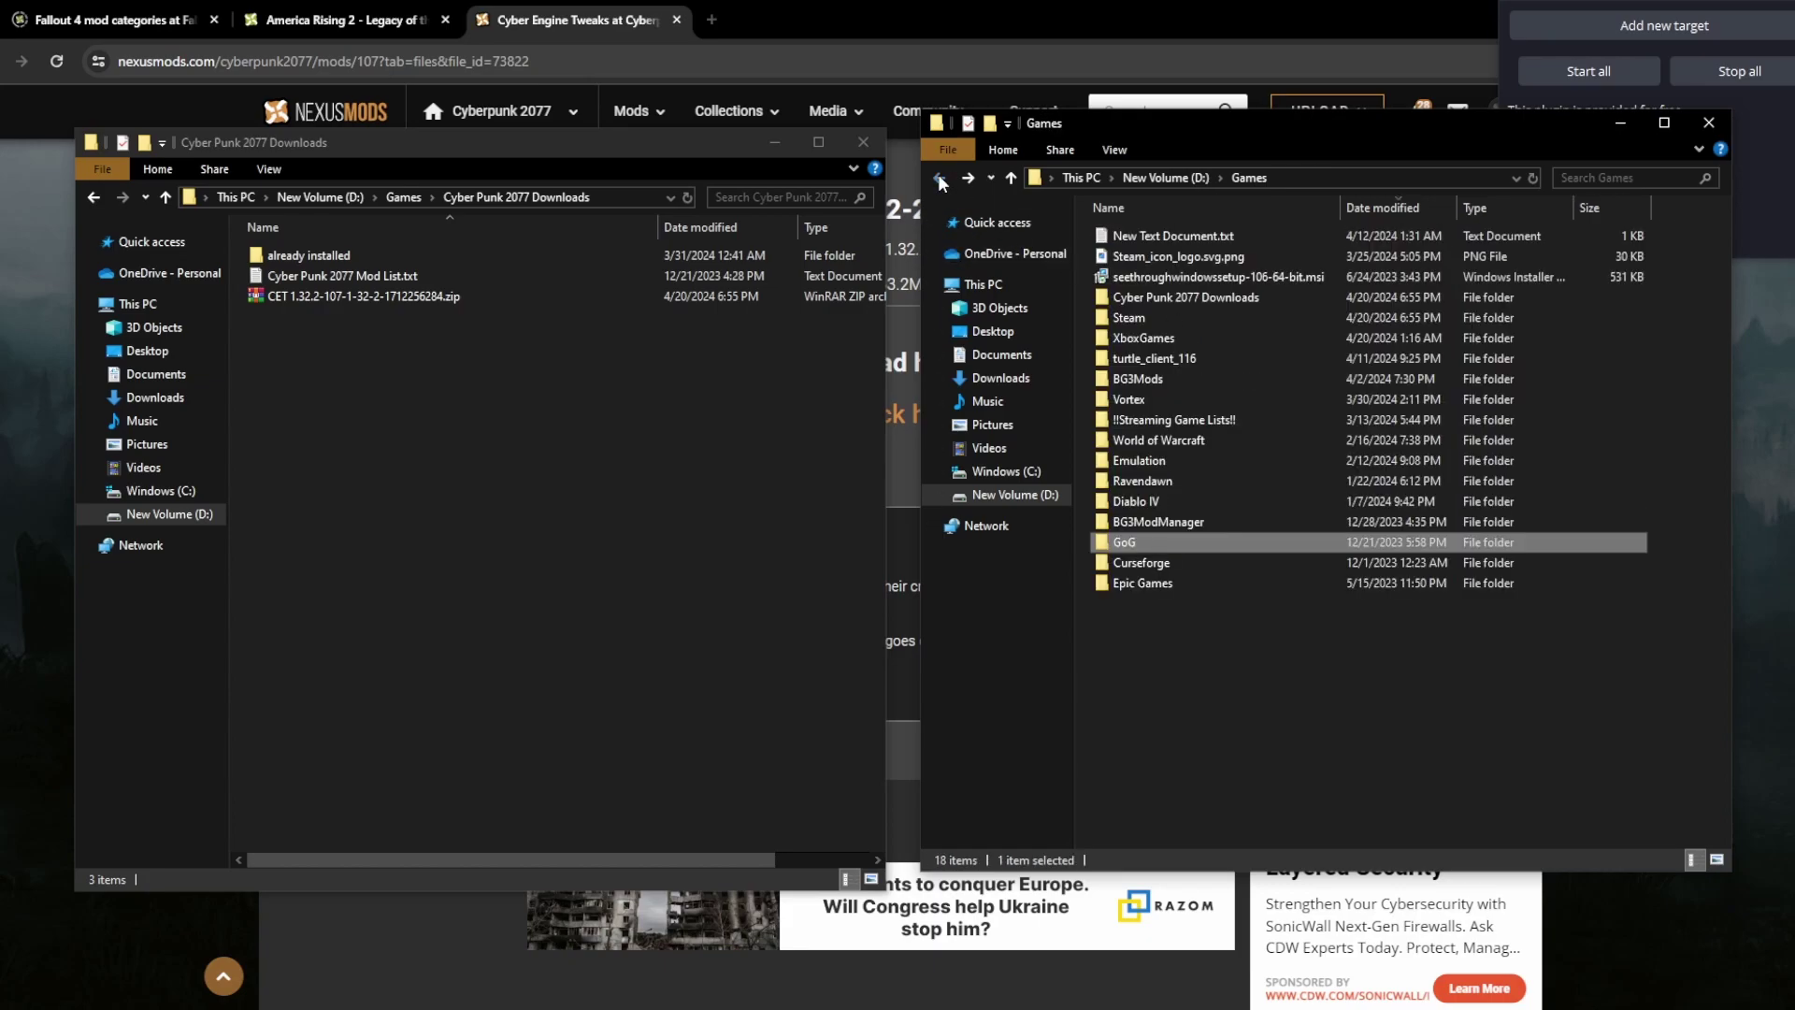
pyautogui.doubleClick(1154, 318)
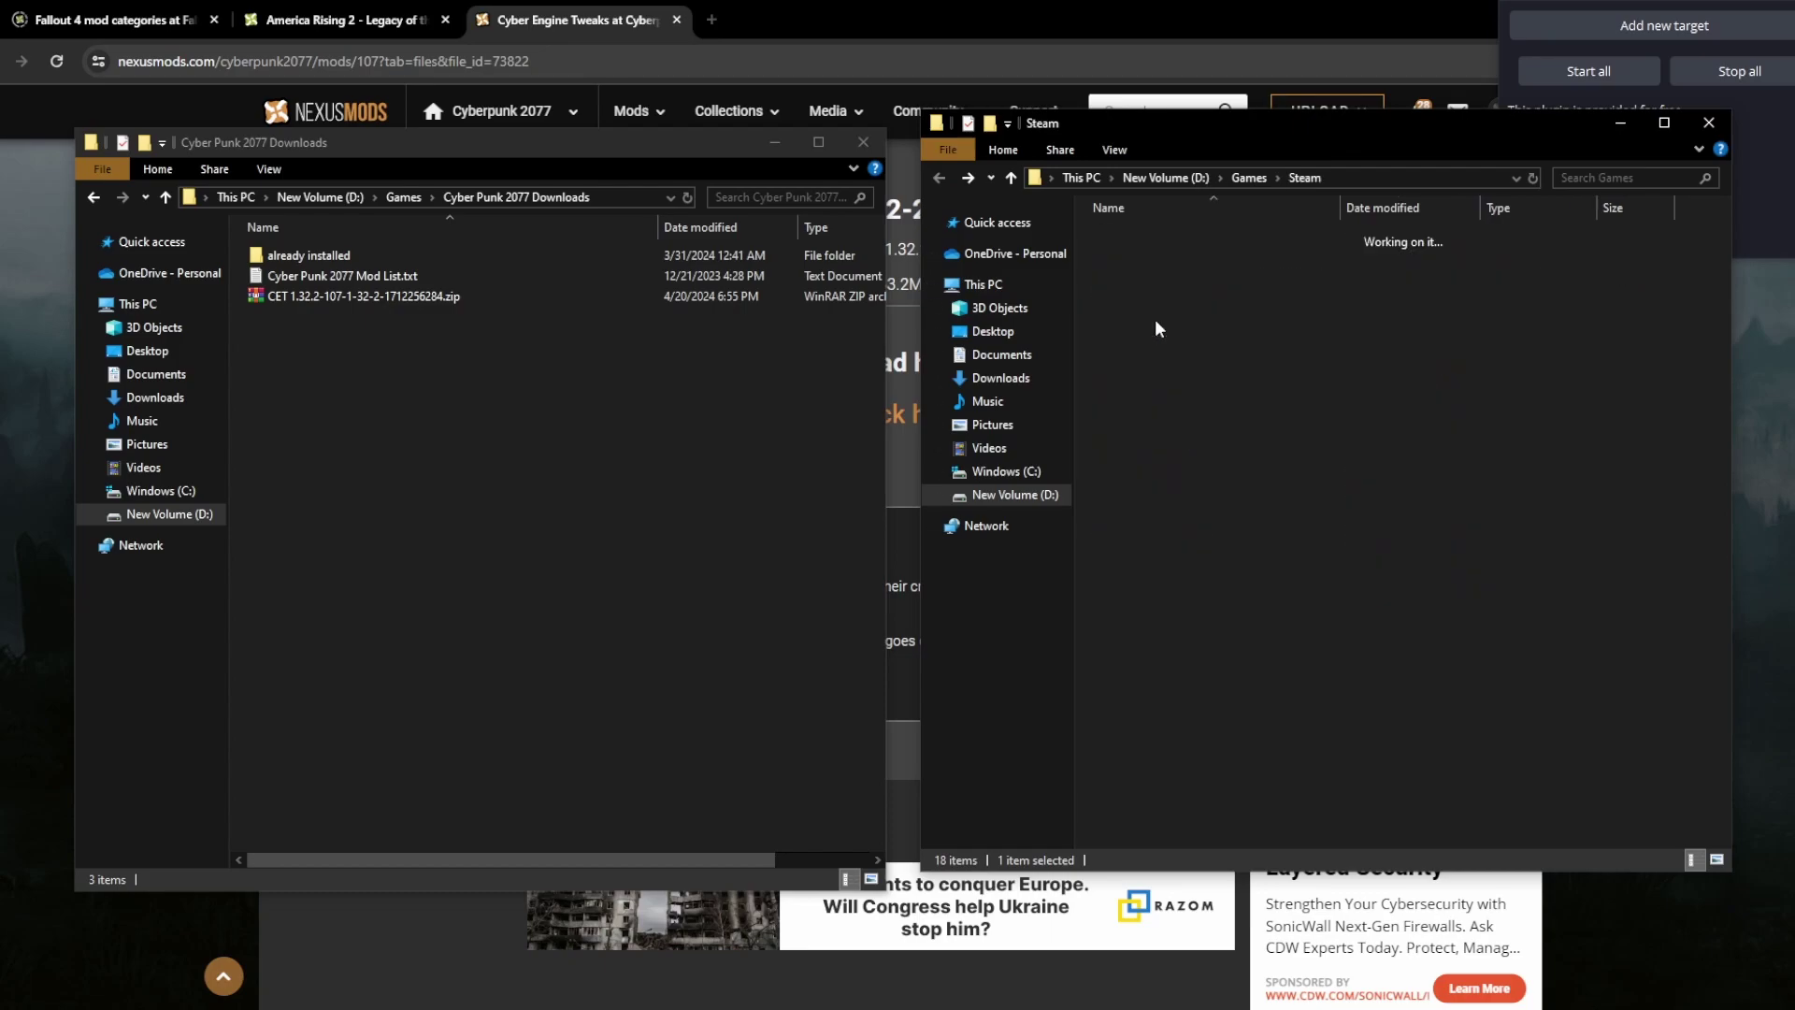
pyautogui.doubleClick(1168, 603)
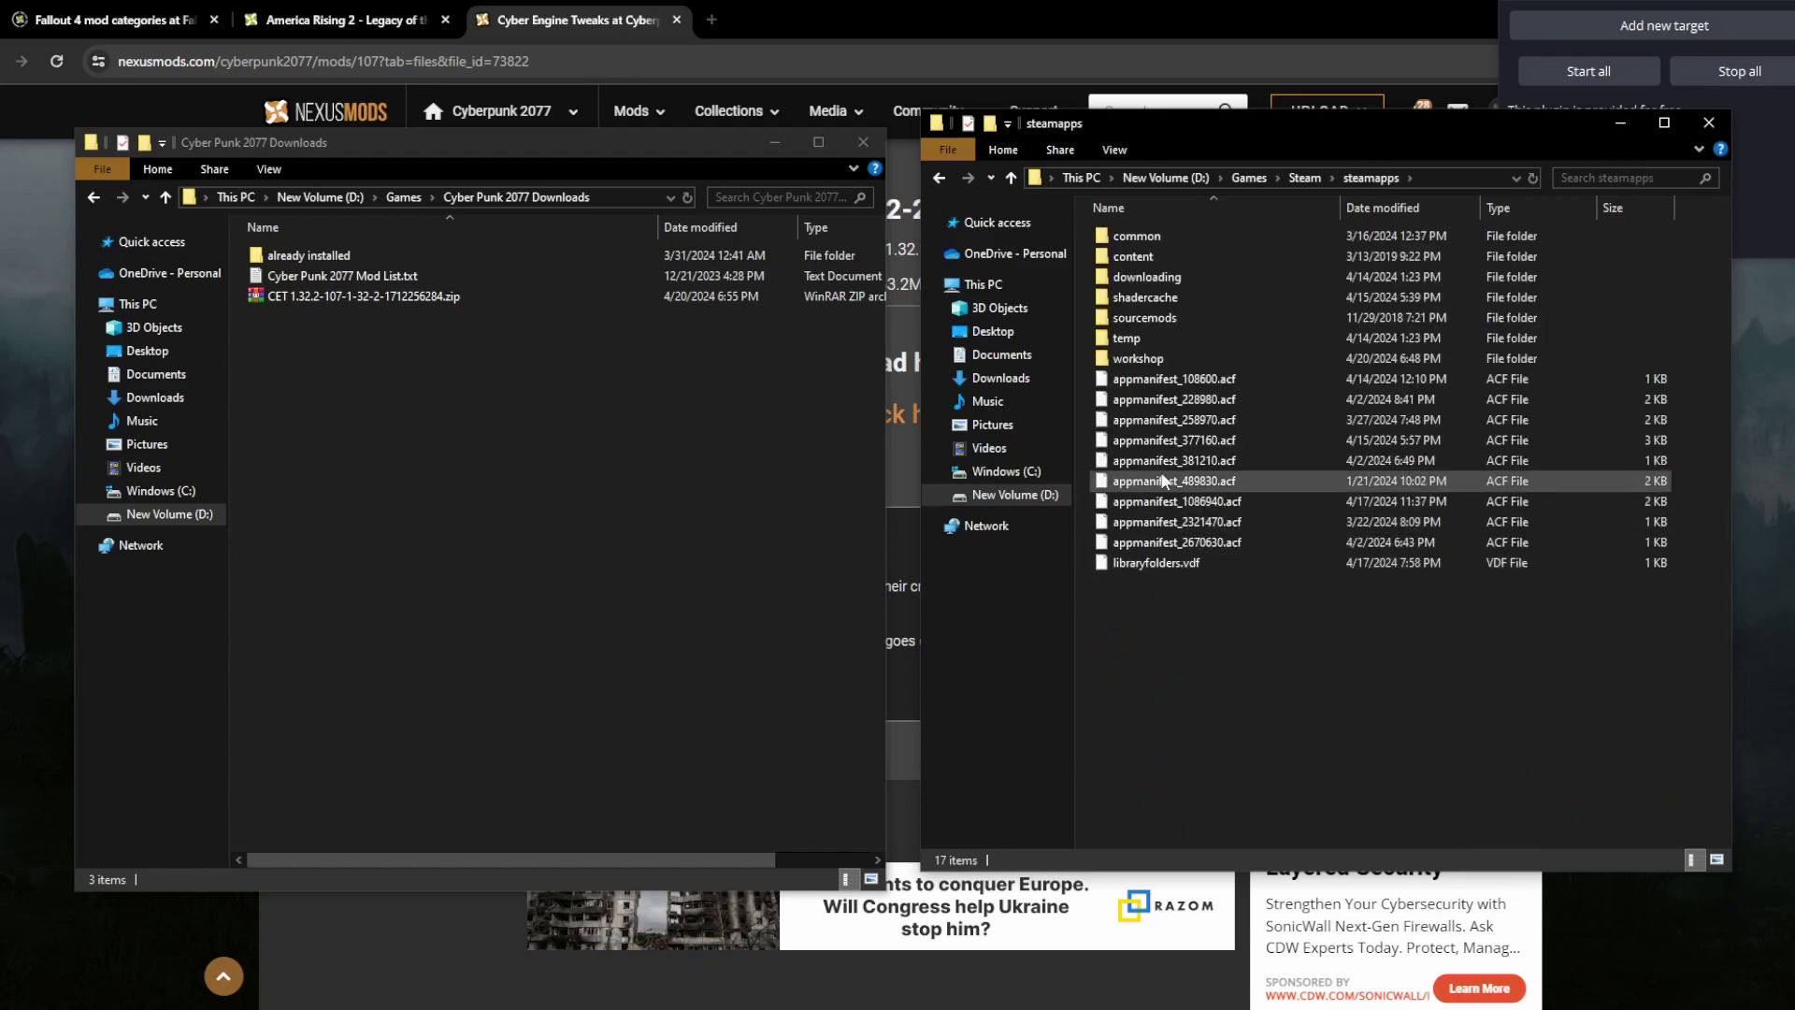
pyautogui.doubleClick(1171, 238)
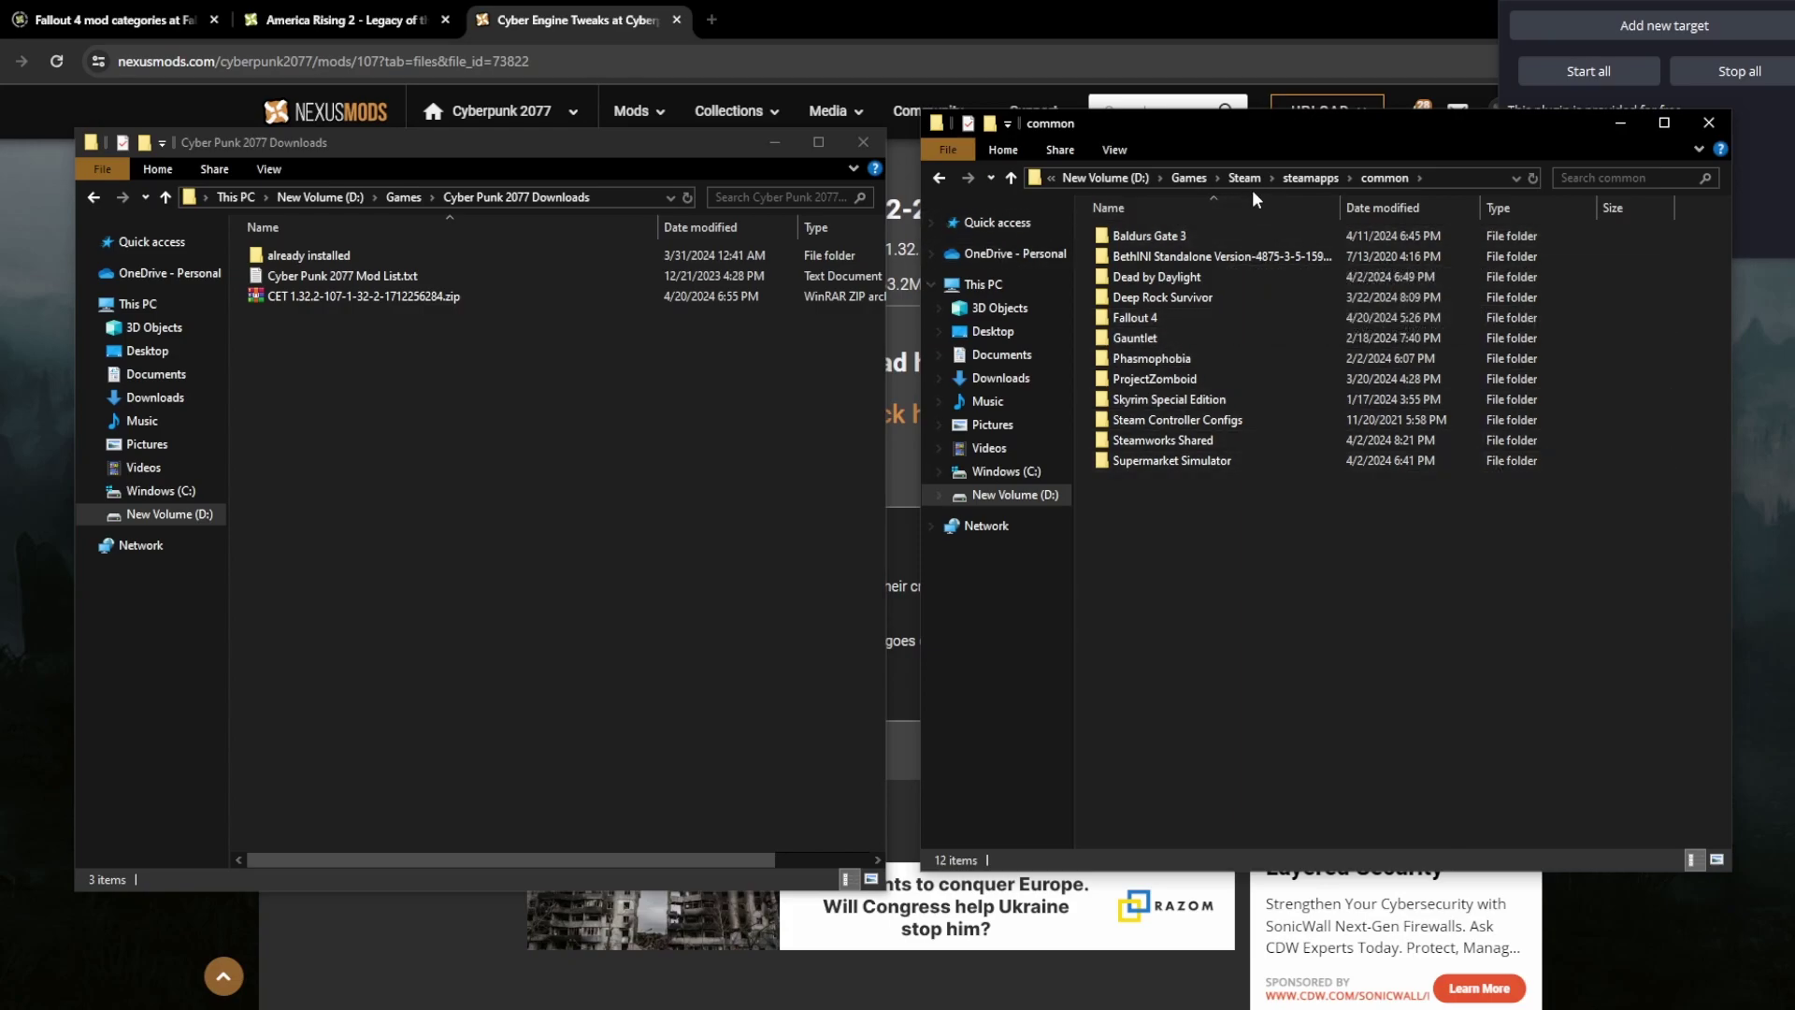
pyautogui.click(1197, 181)
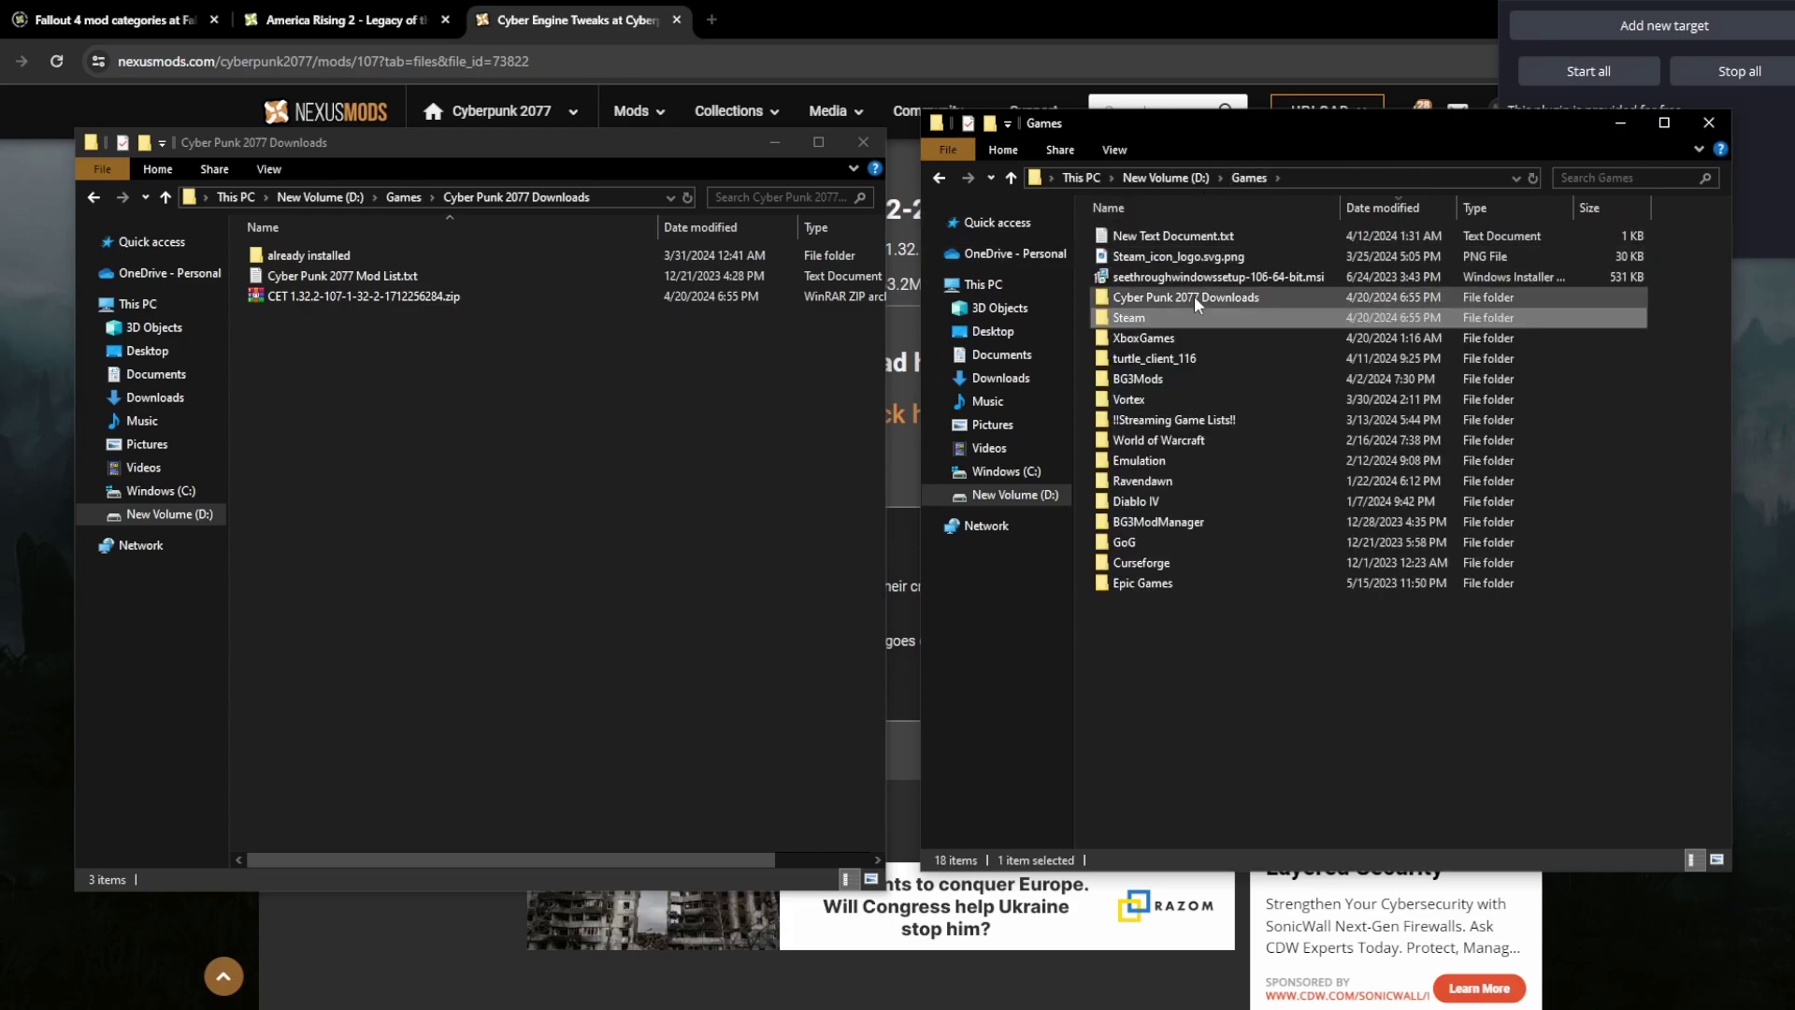
# - Open the Cyberpunk 2077 installation folder inside GoG and look through its game files
pyautogui.click(1150, 546)
pyautogui.doubleClick(1150, 546)
pyautogui.doubleClick(1142, 235)
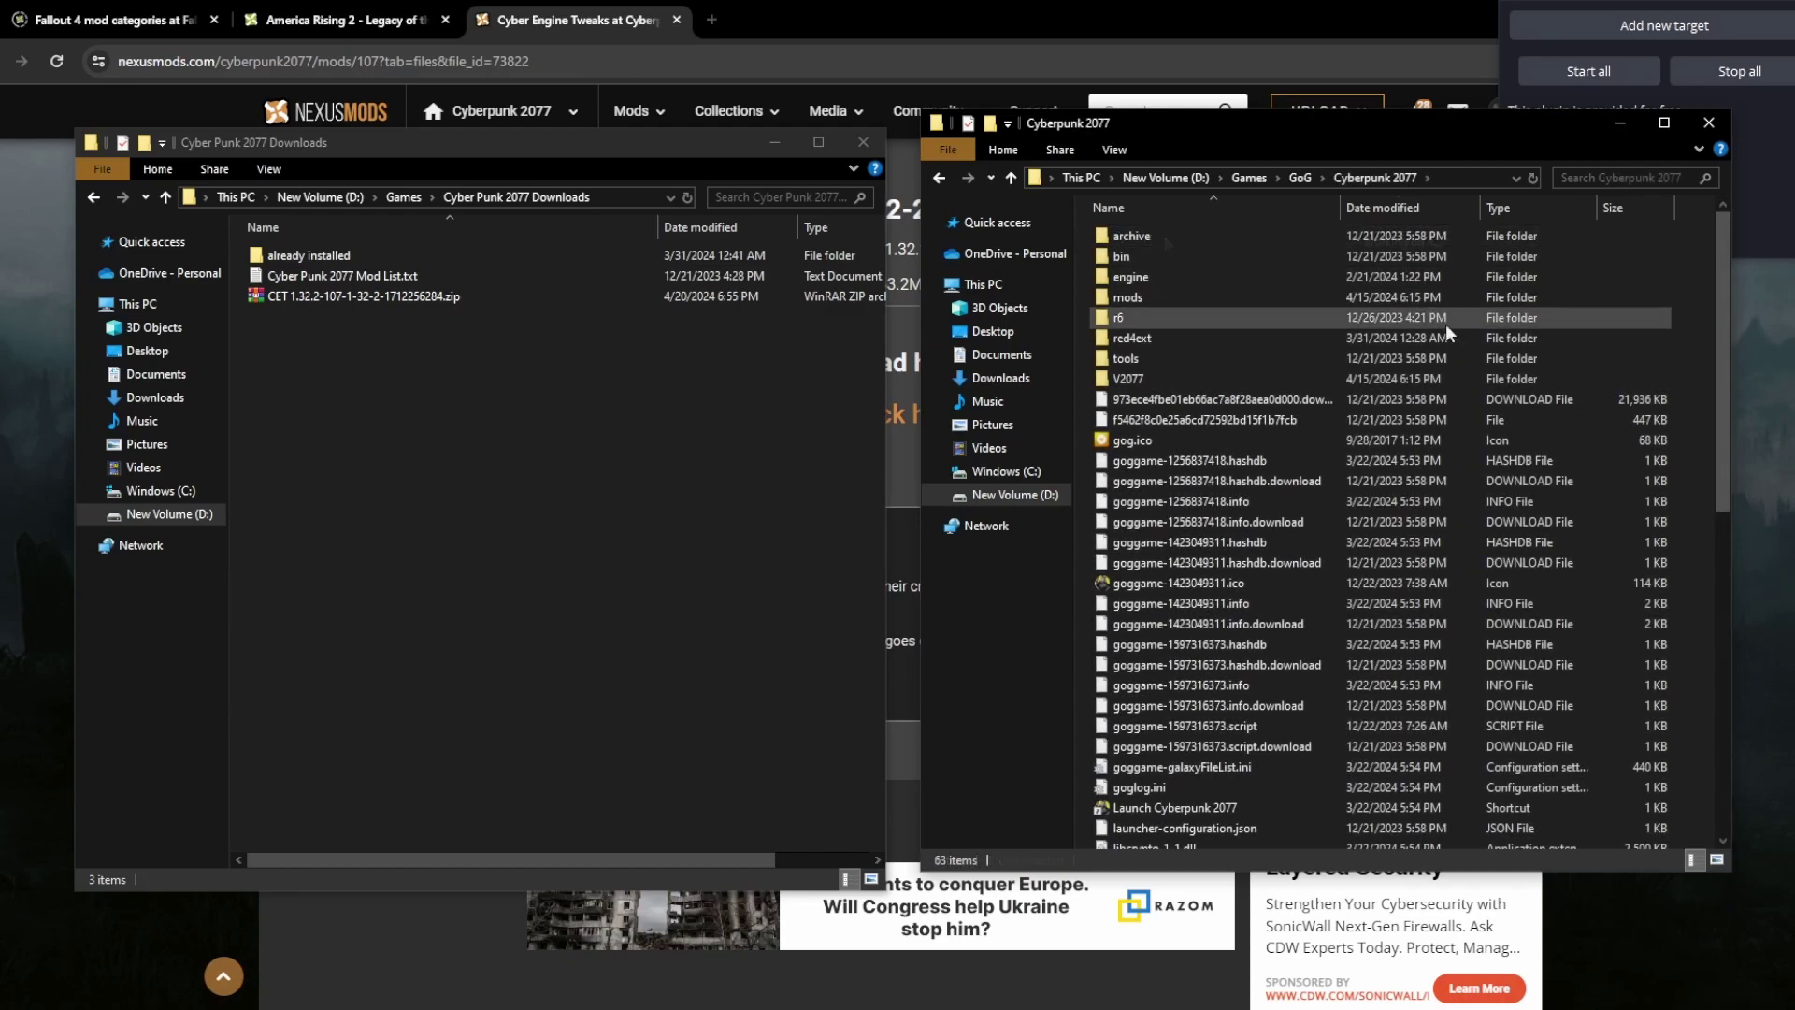
pyautogui.moveTo(1720, 355); pyautogui.dragTo(1752, 485)
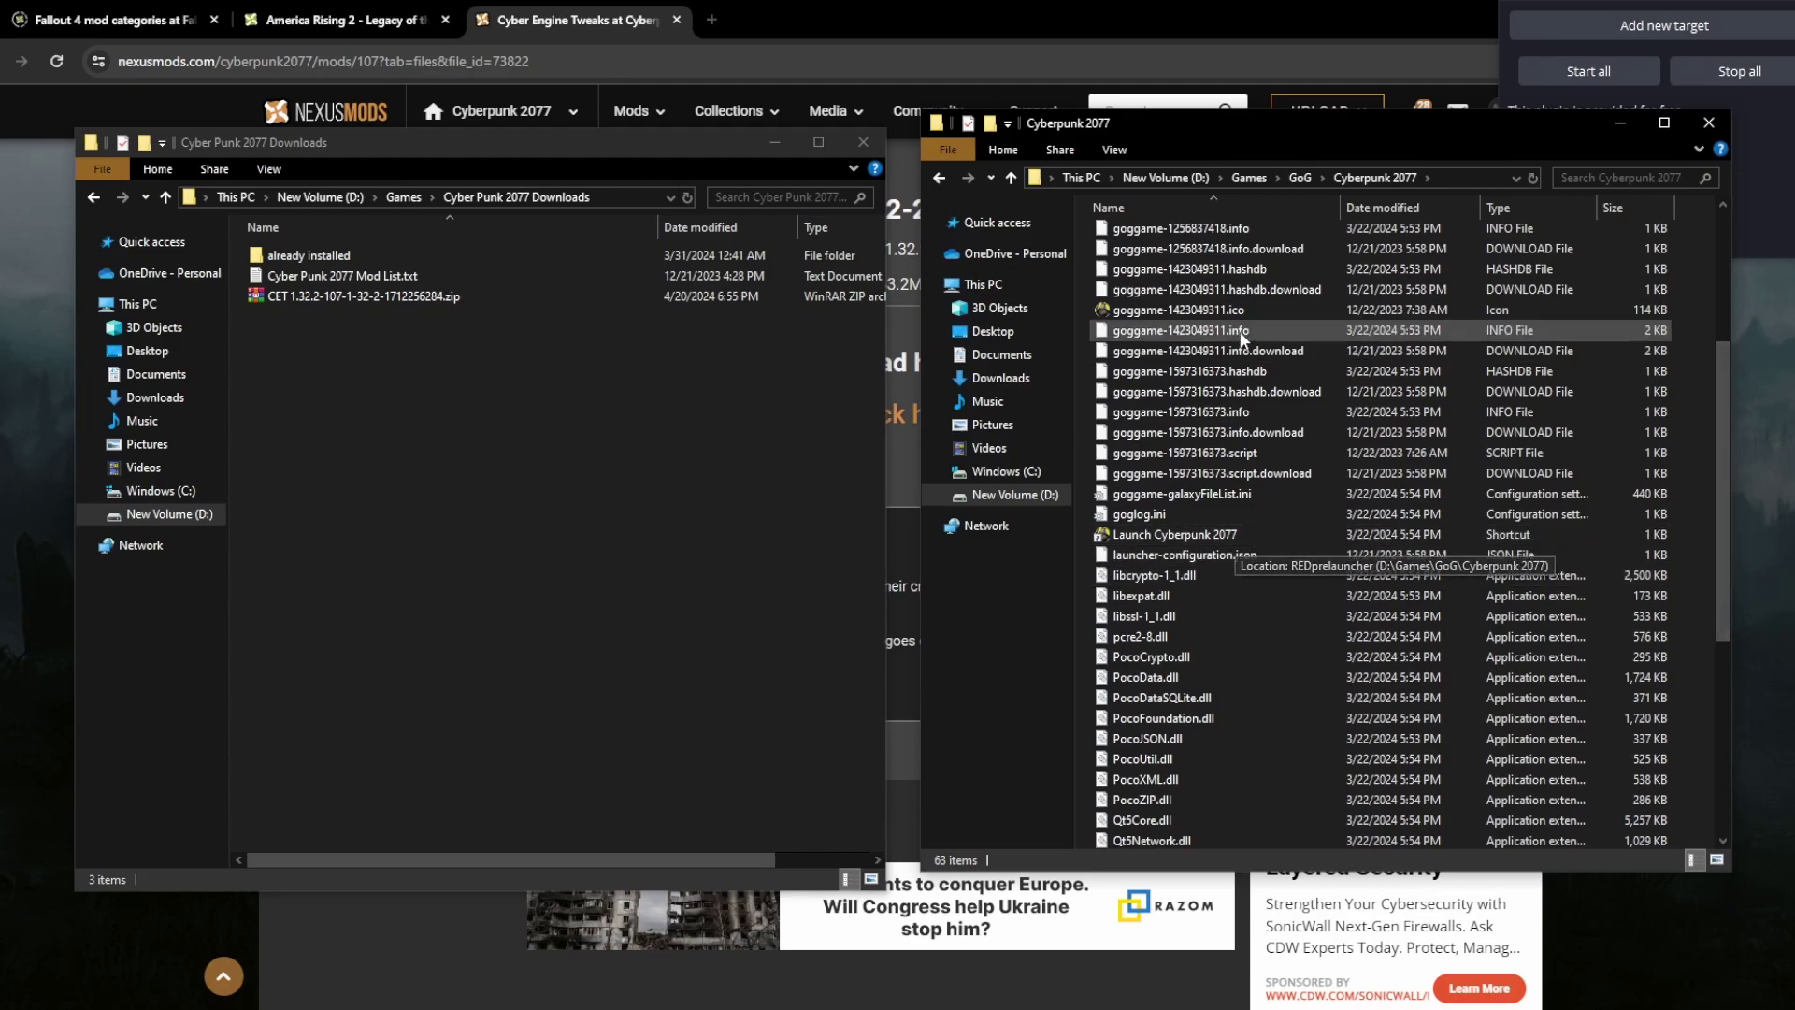
pyautogui.scroll(2, 1276, 462)
pyautogui.scroll(3, 1277, 458)
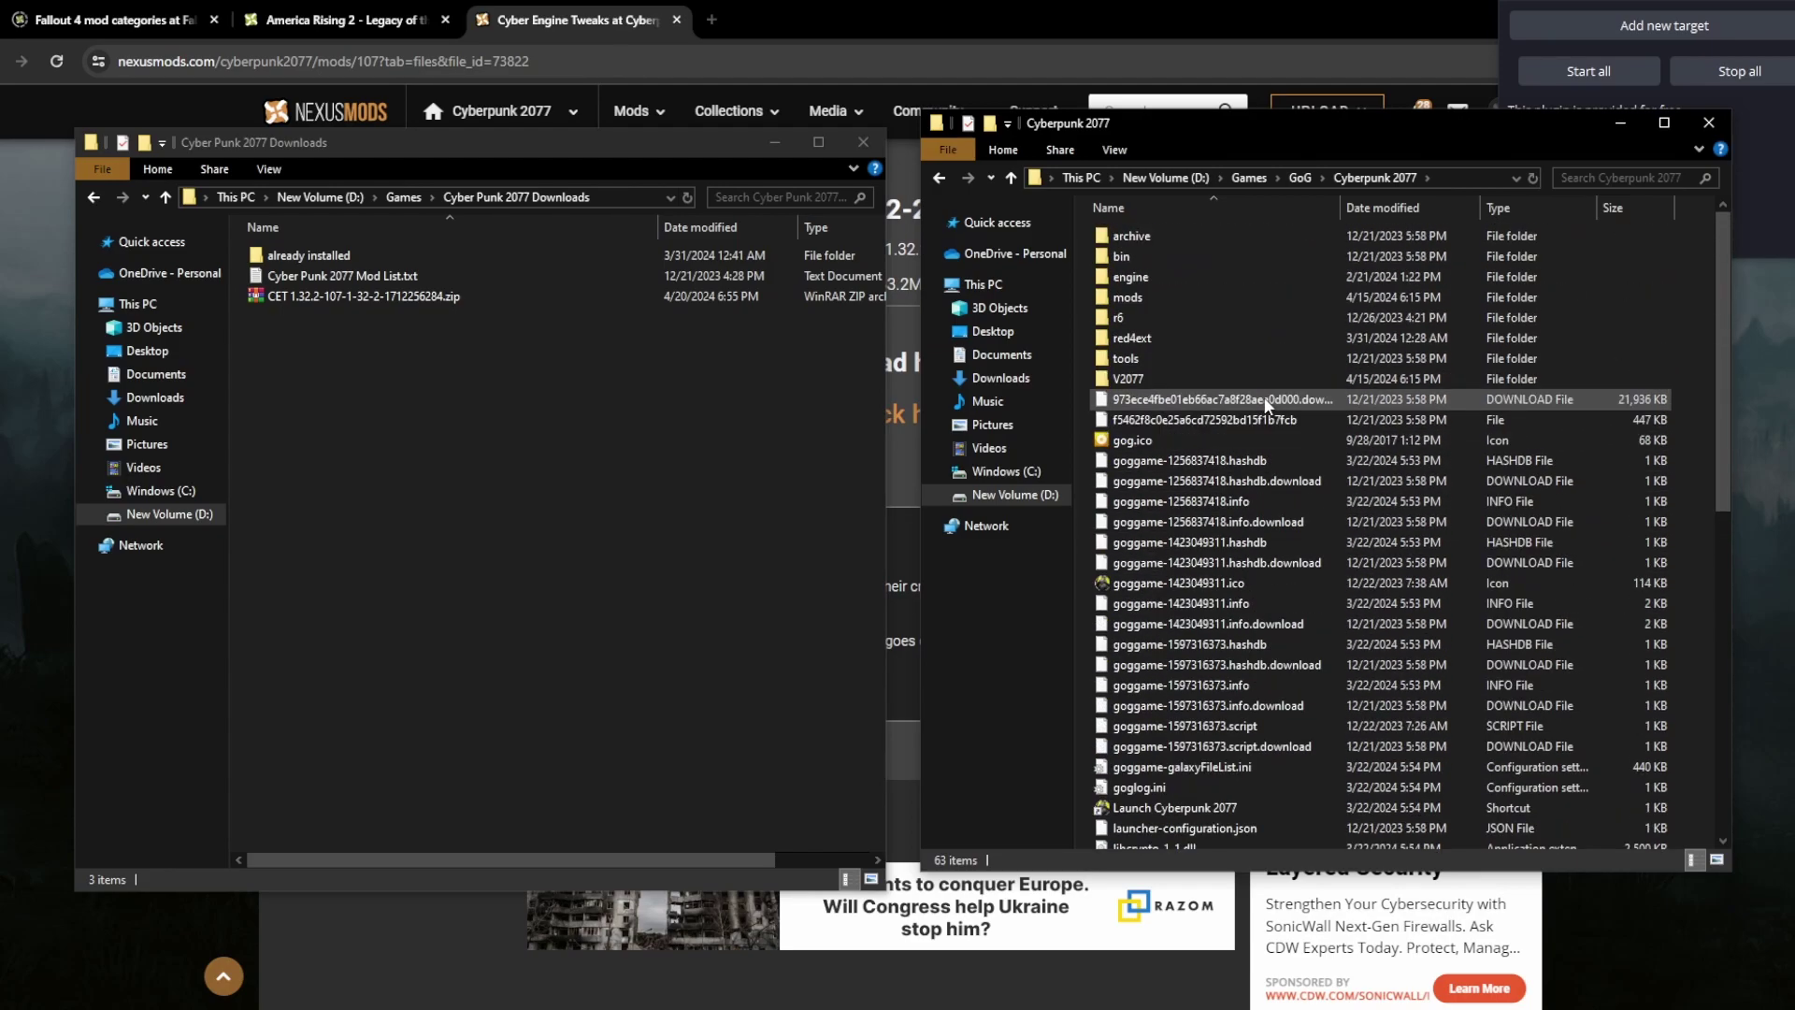
# - Extract CET 1.32.2-107-1-32-2-1712256284.zip directly into the Cyber Punk 2077 Downloads folder
pyautogui.click(357, 292)
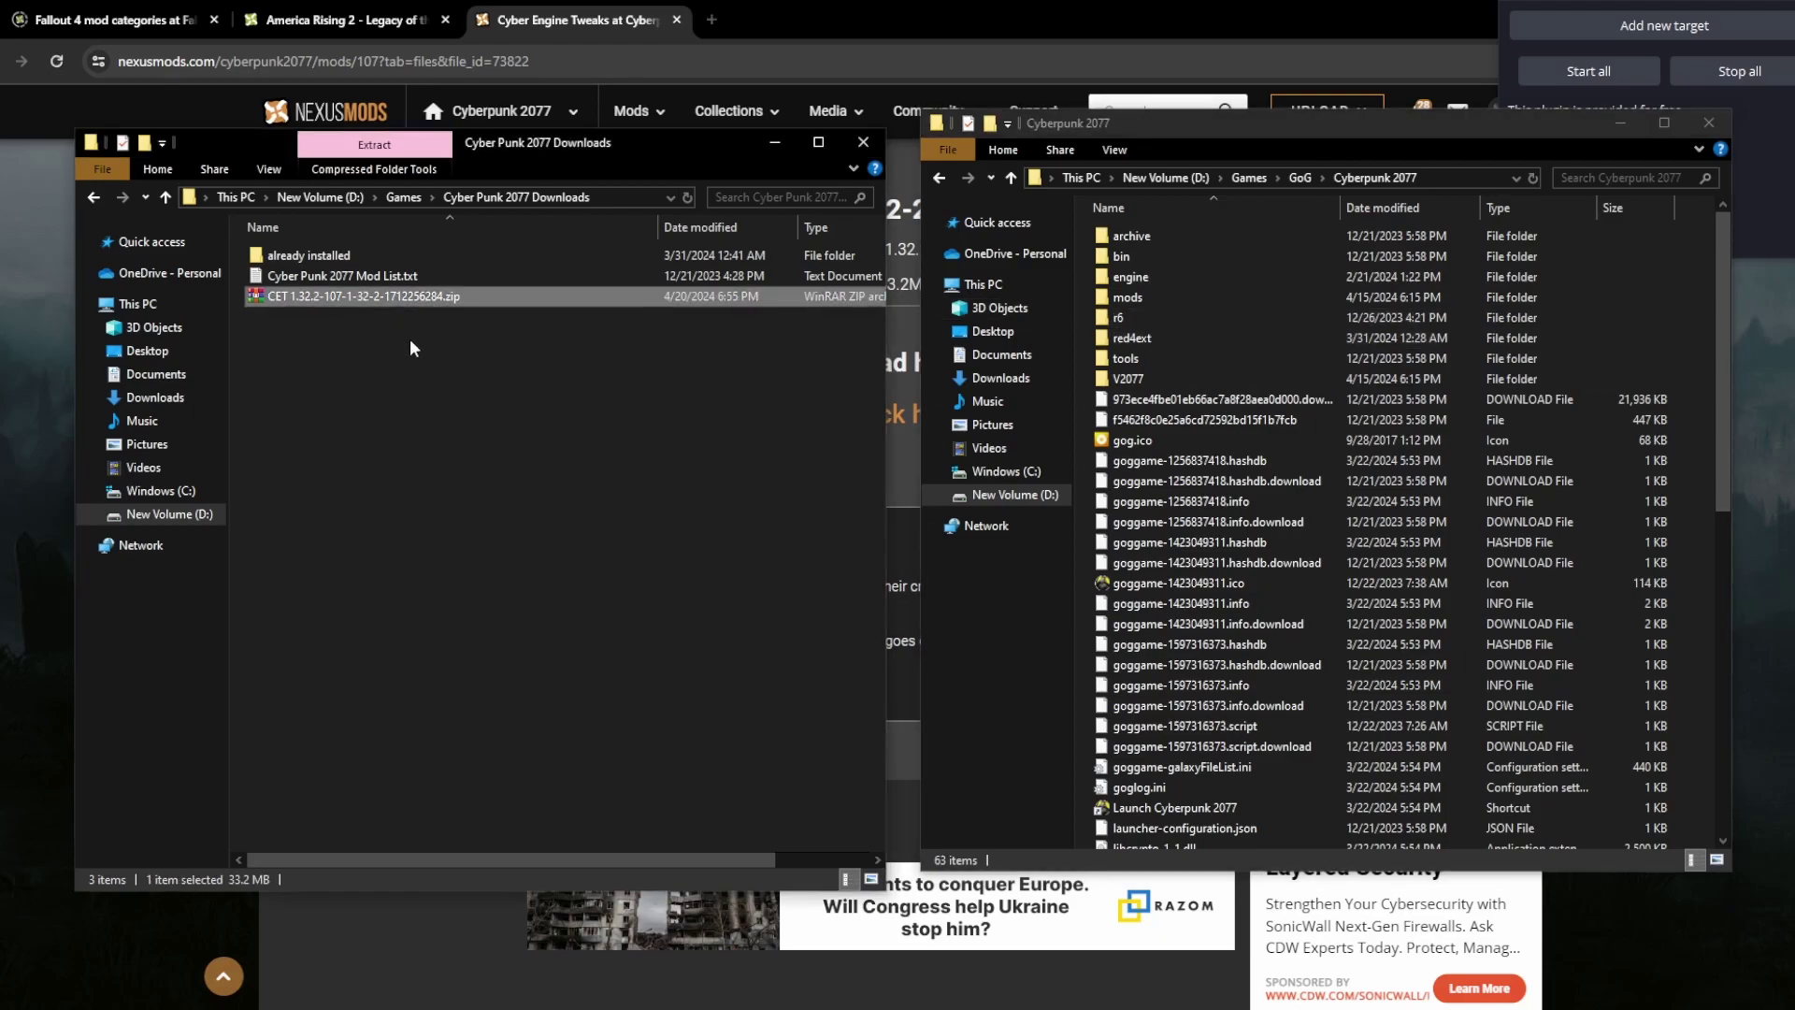
pyautogui.rightClick(385, 296)
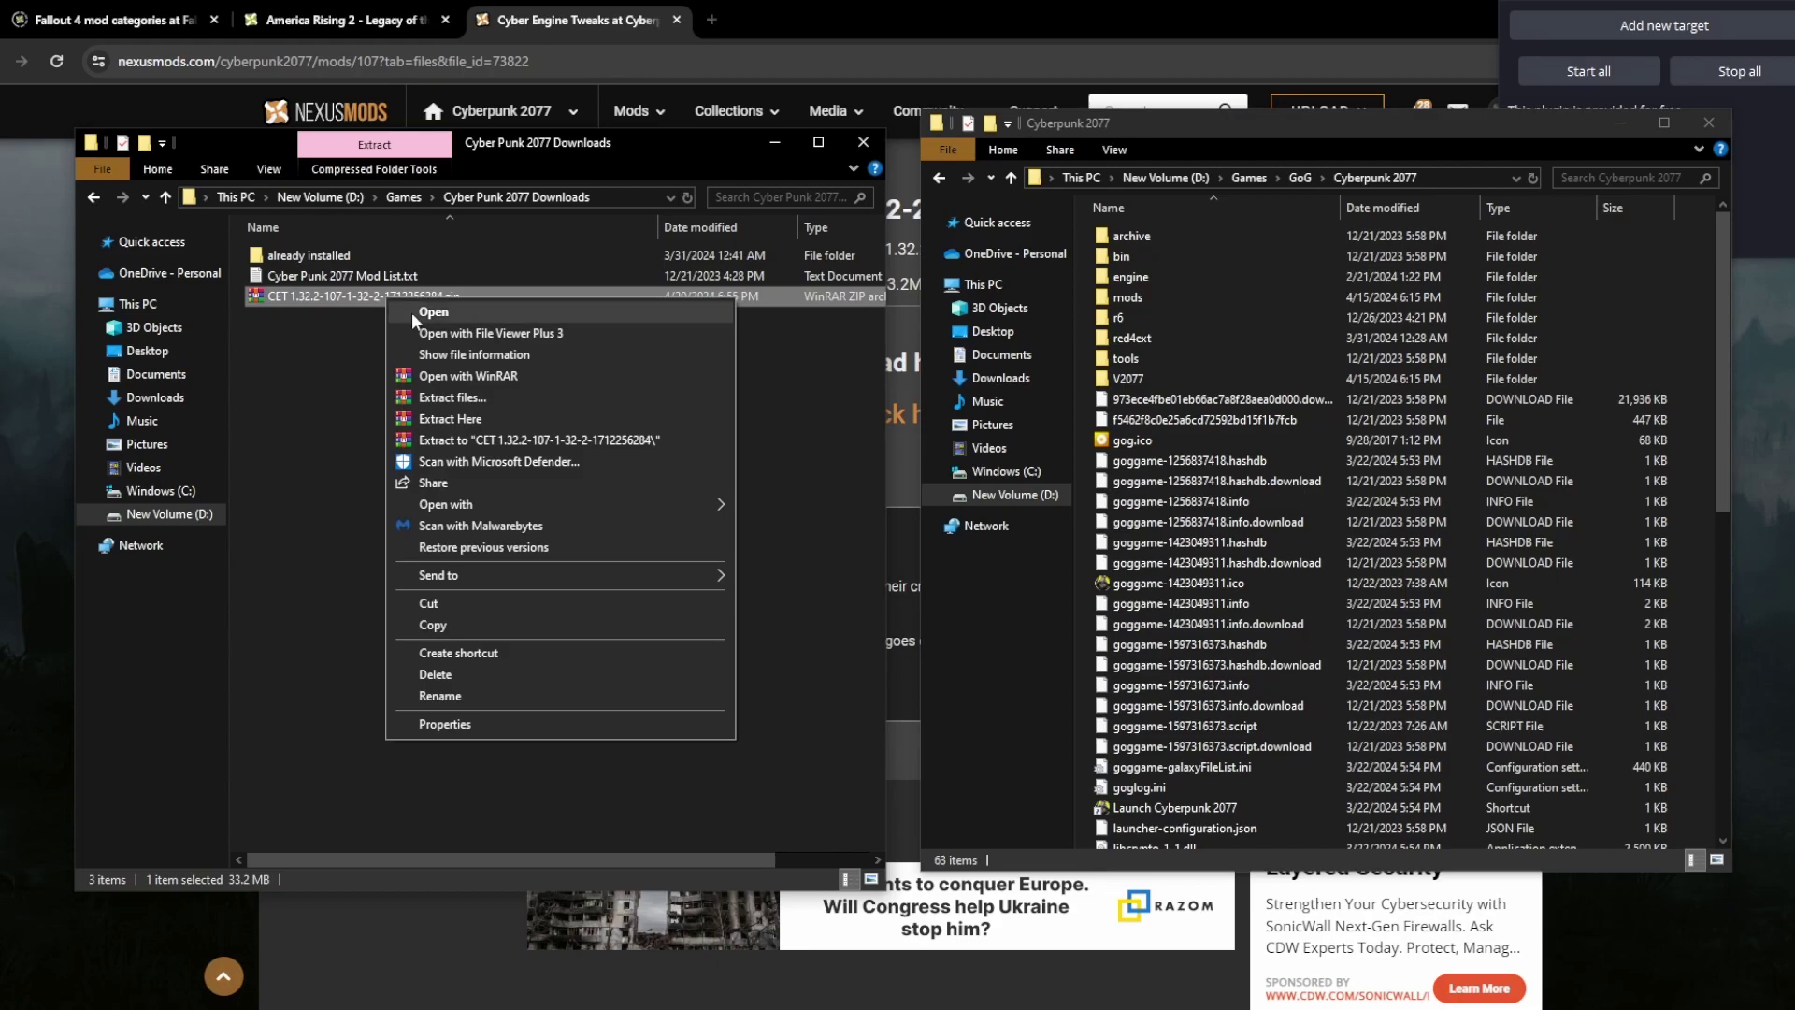
pyautogui.click(467, 420)
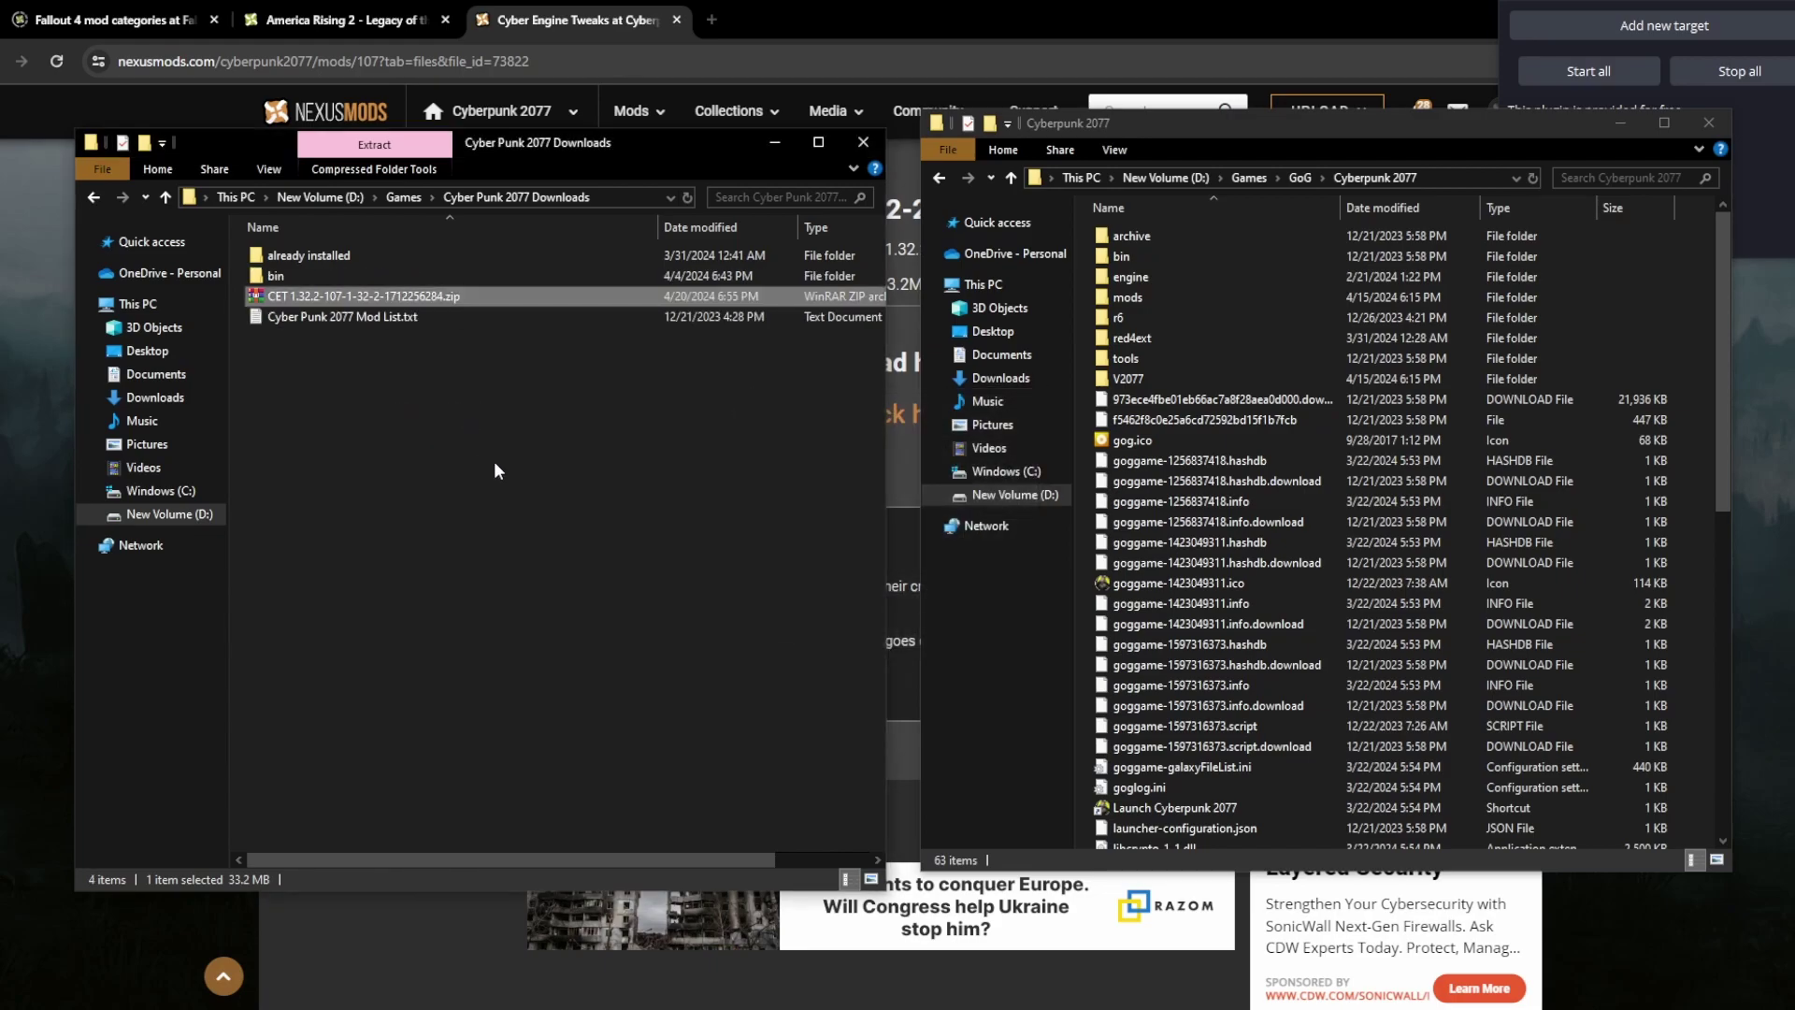
# - Move the extracted bin folder into the Cyberpunk 2077 game folder, replacing the files with the same names
pyautogui.click(309, 275)
pyautogui.moveTo(300, 275); pyautogui.dragTo(1189, 260)
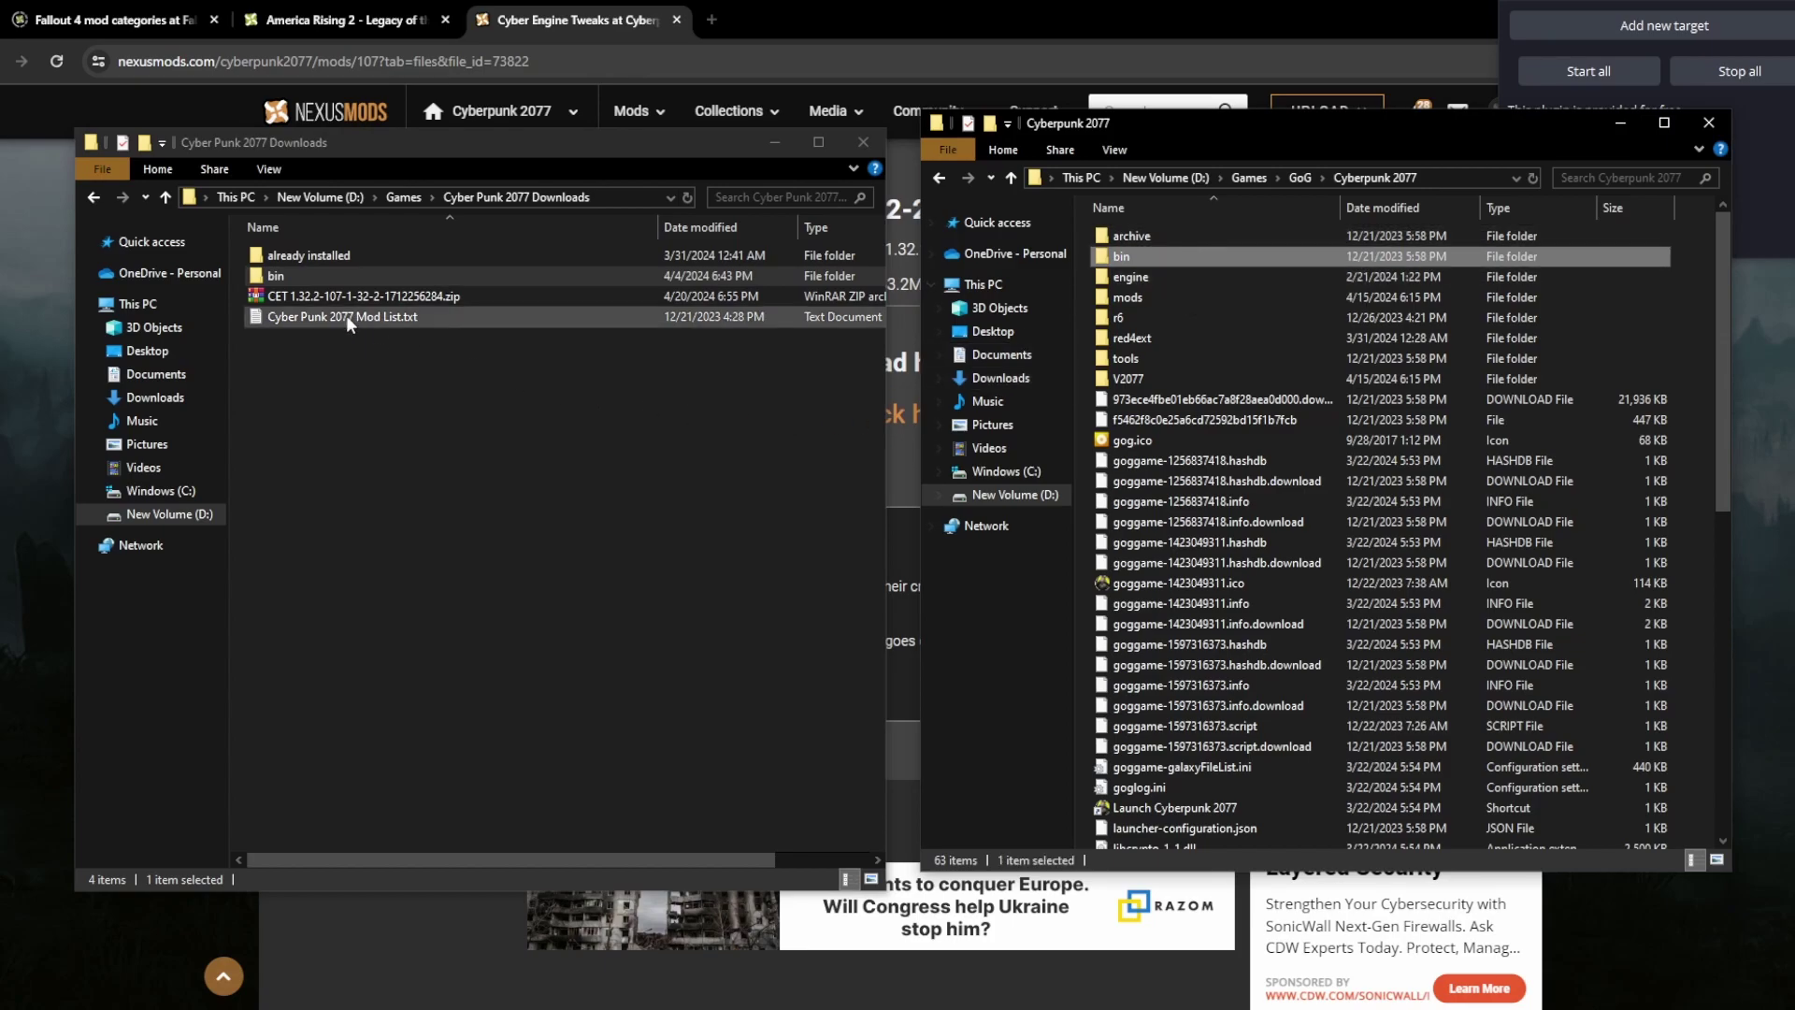
pyautogui.click(322, 273)
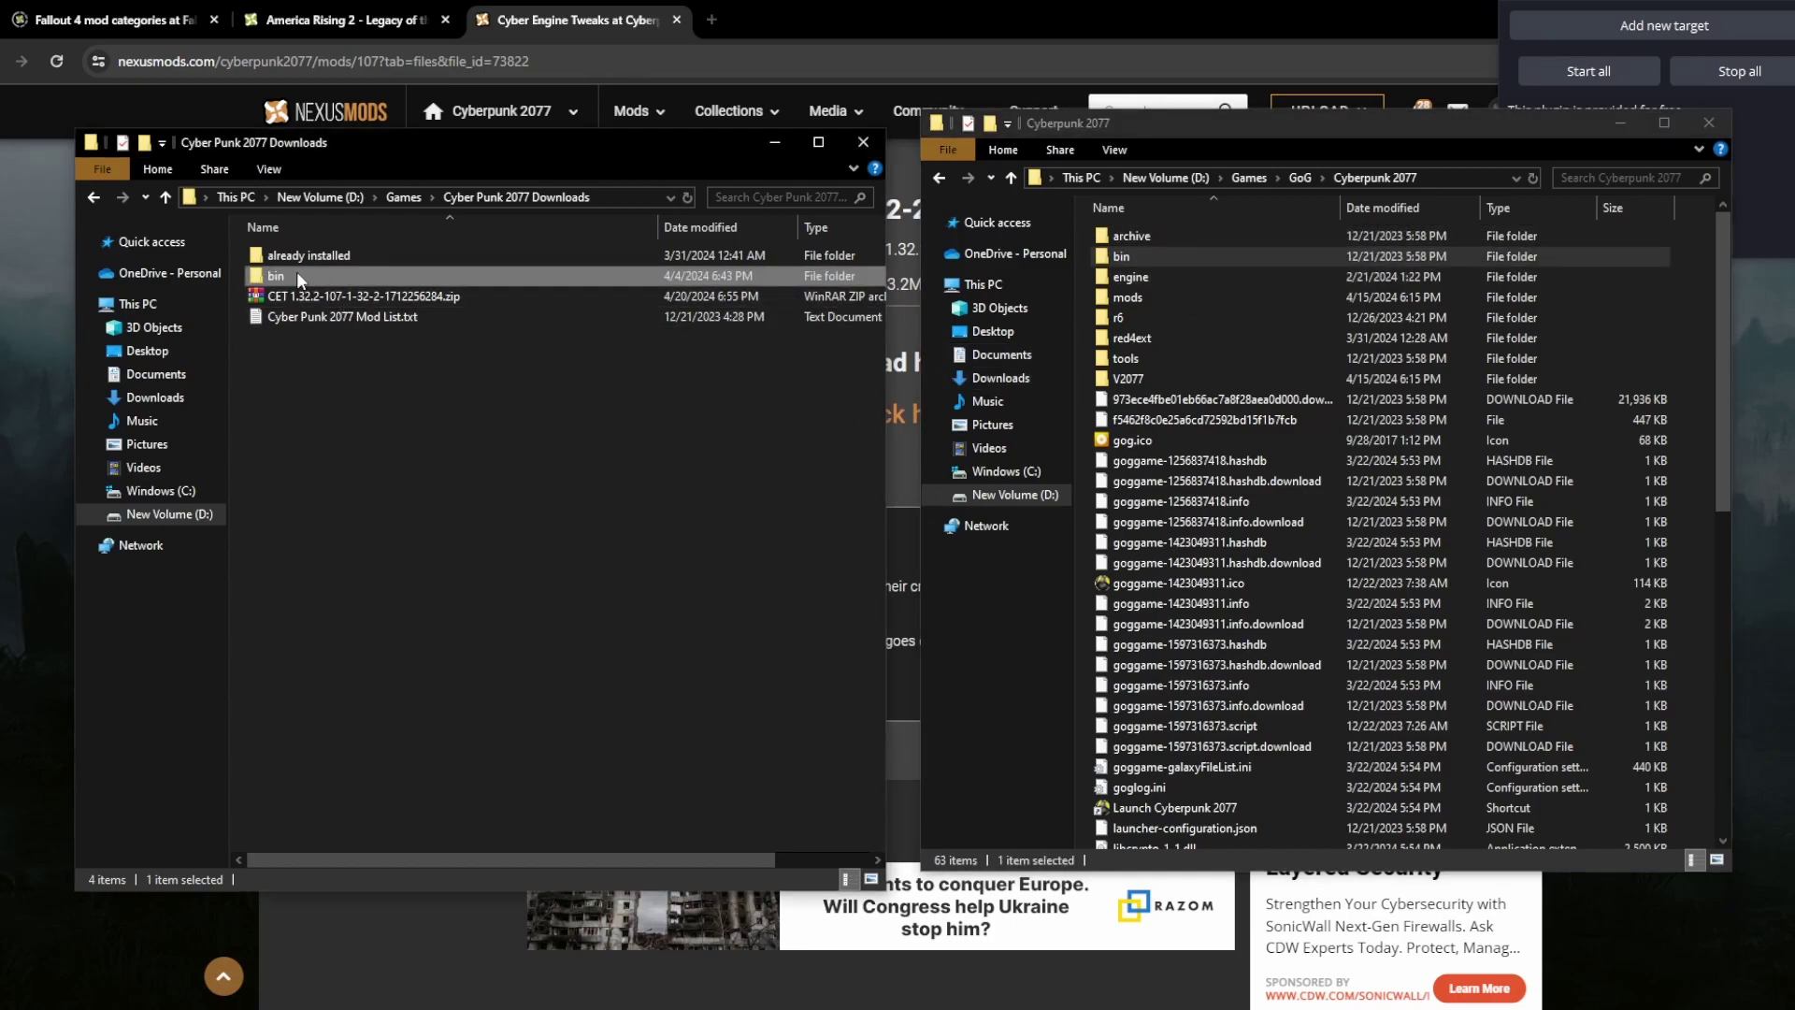
pyautogui.moveTo(296, 271); pyautogui.dragTo(1382, 693)
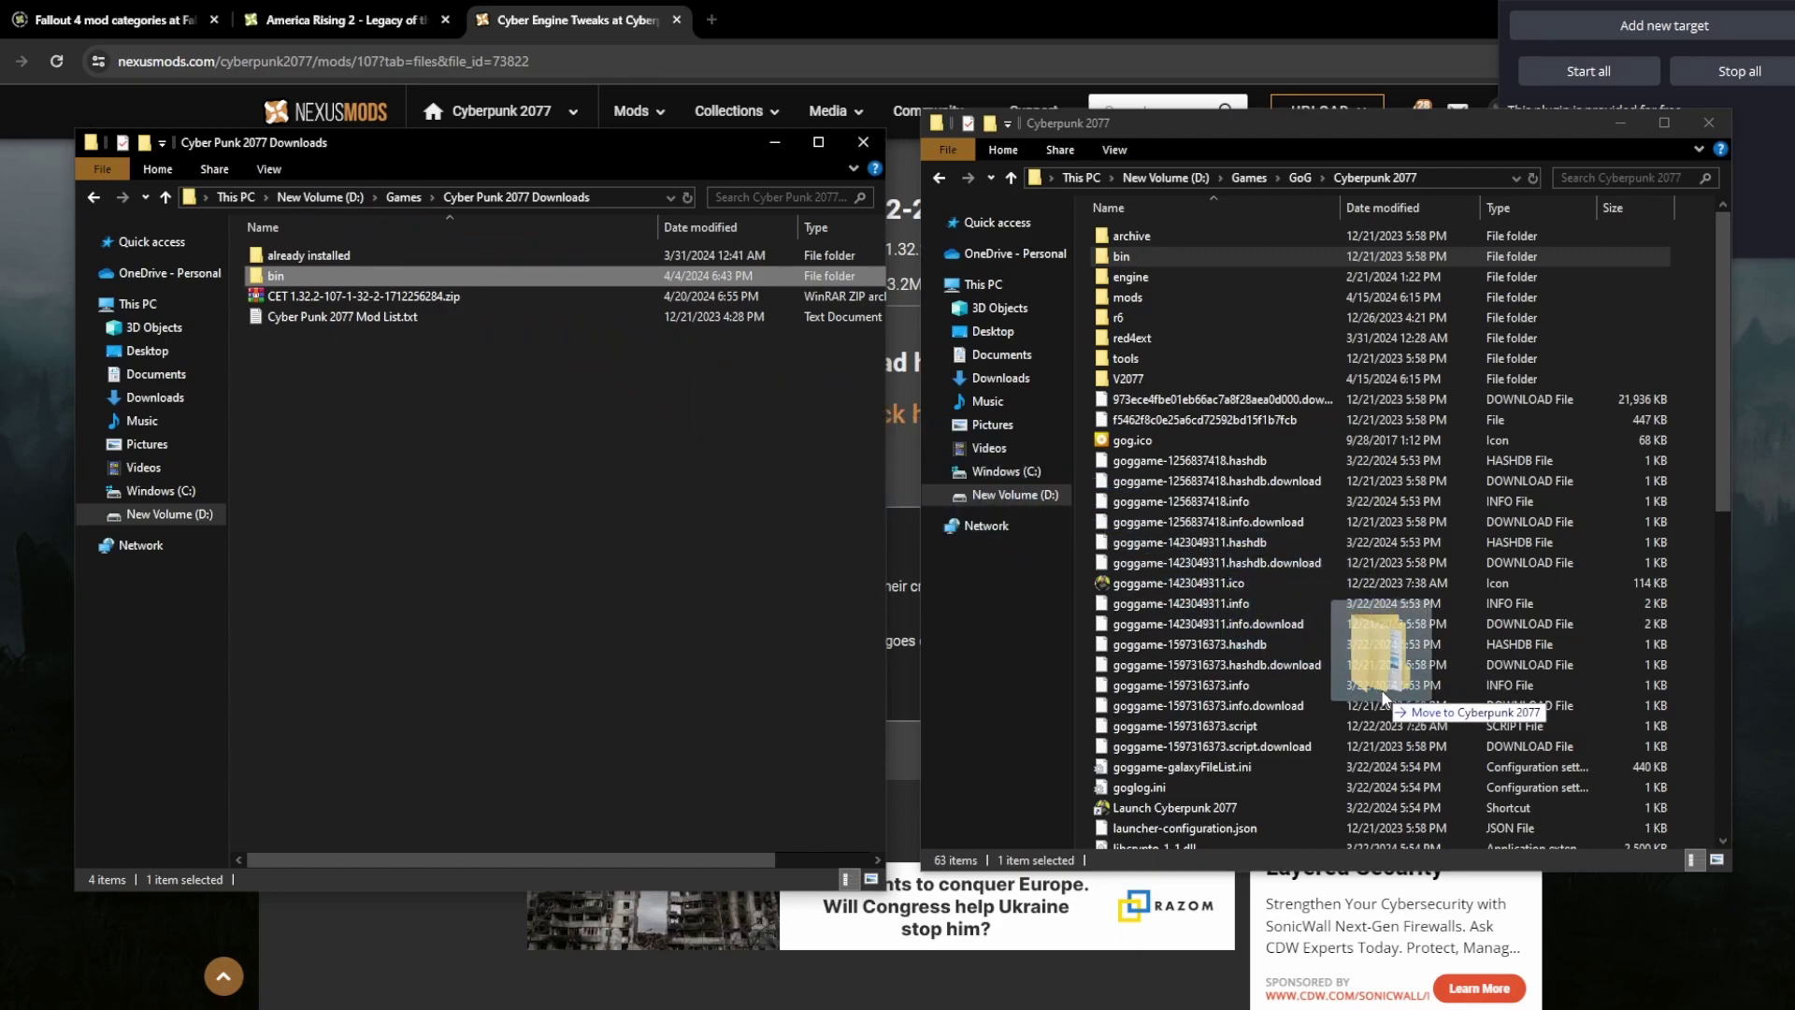
pyautogui.moveTo(1382, 688); pyautogui.dragTo(1384, 691)
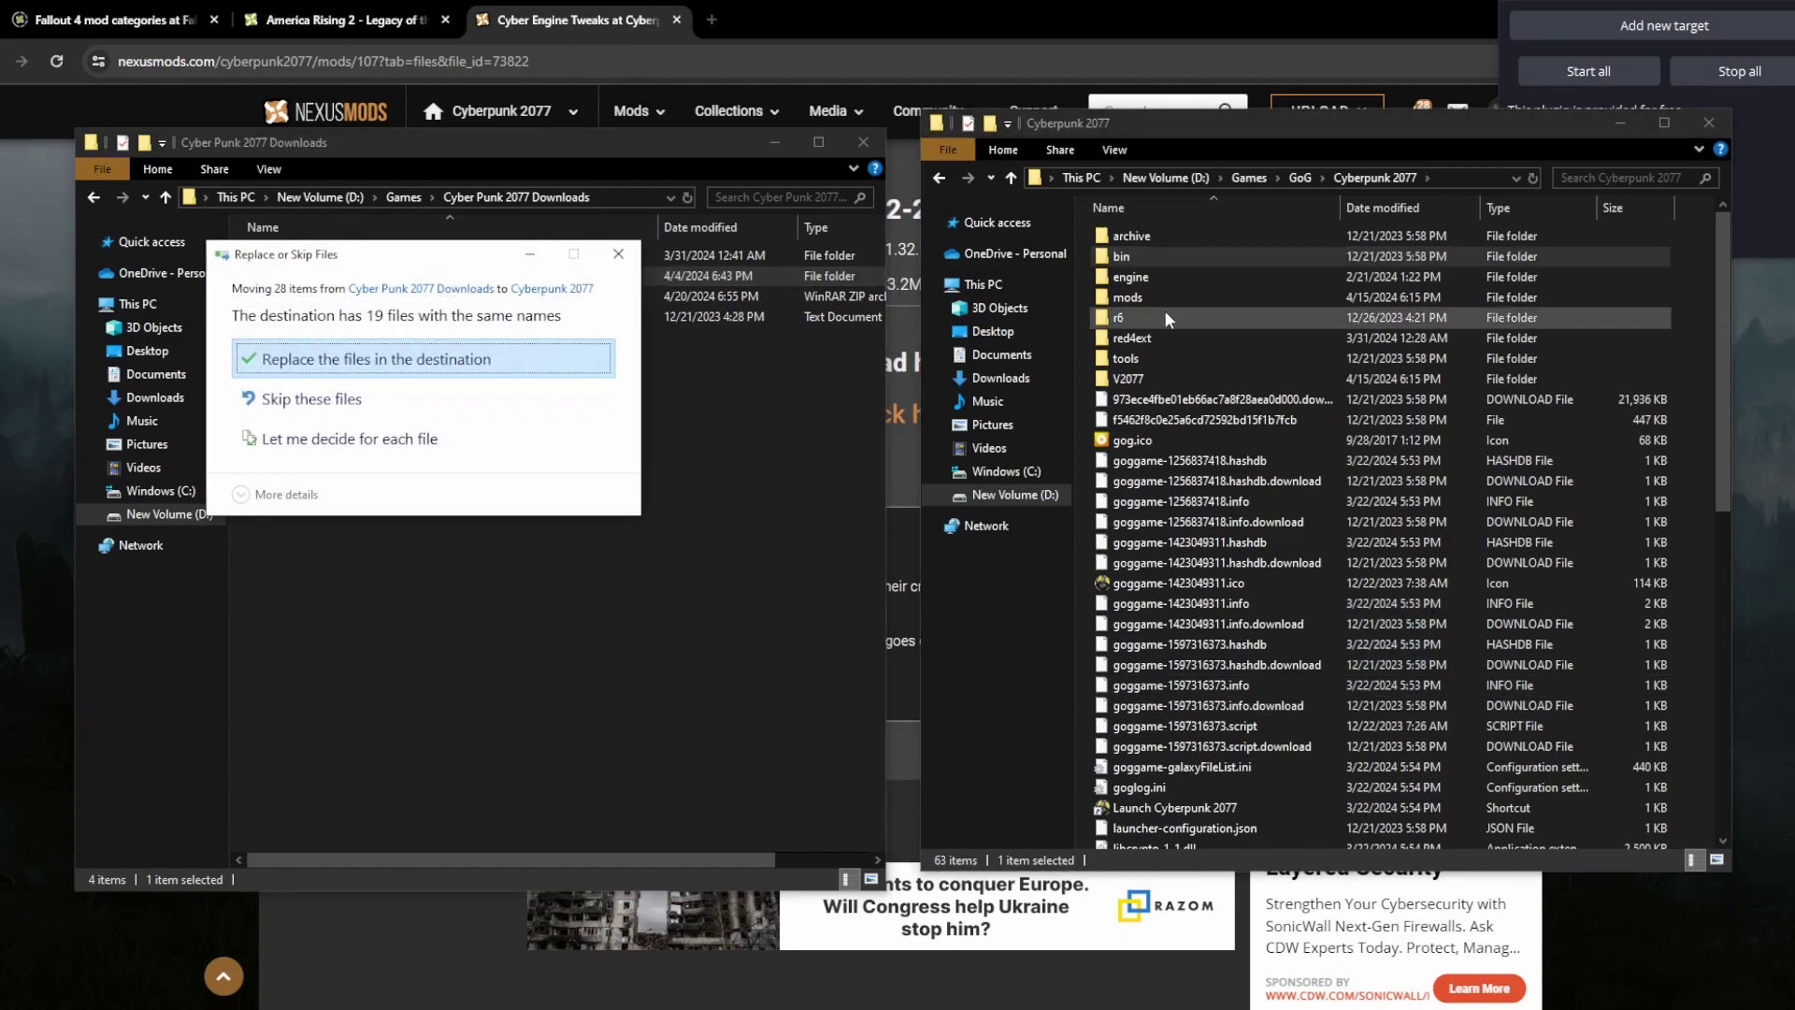
pyautogui.click(433, 362)
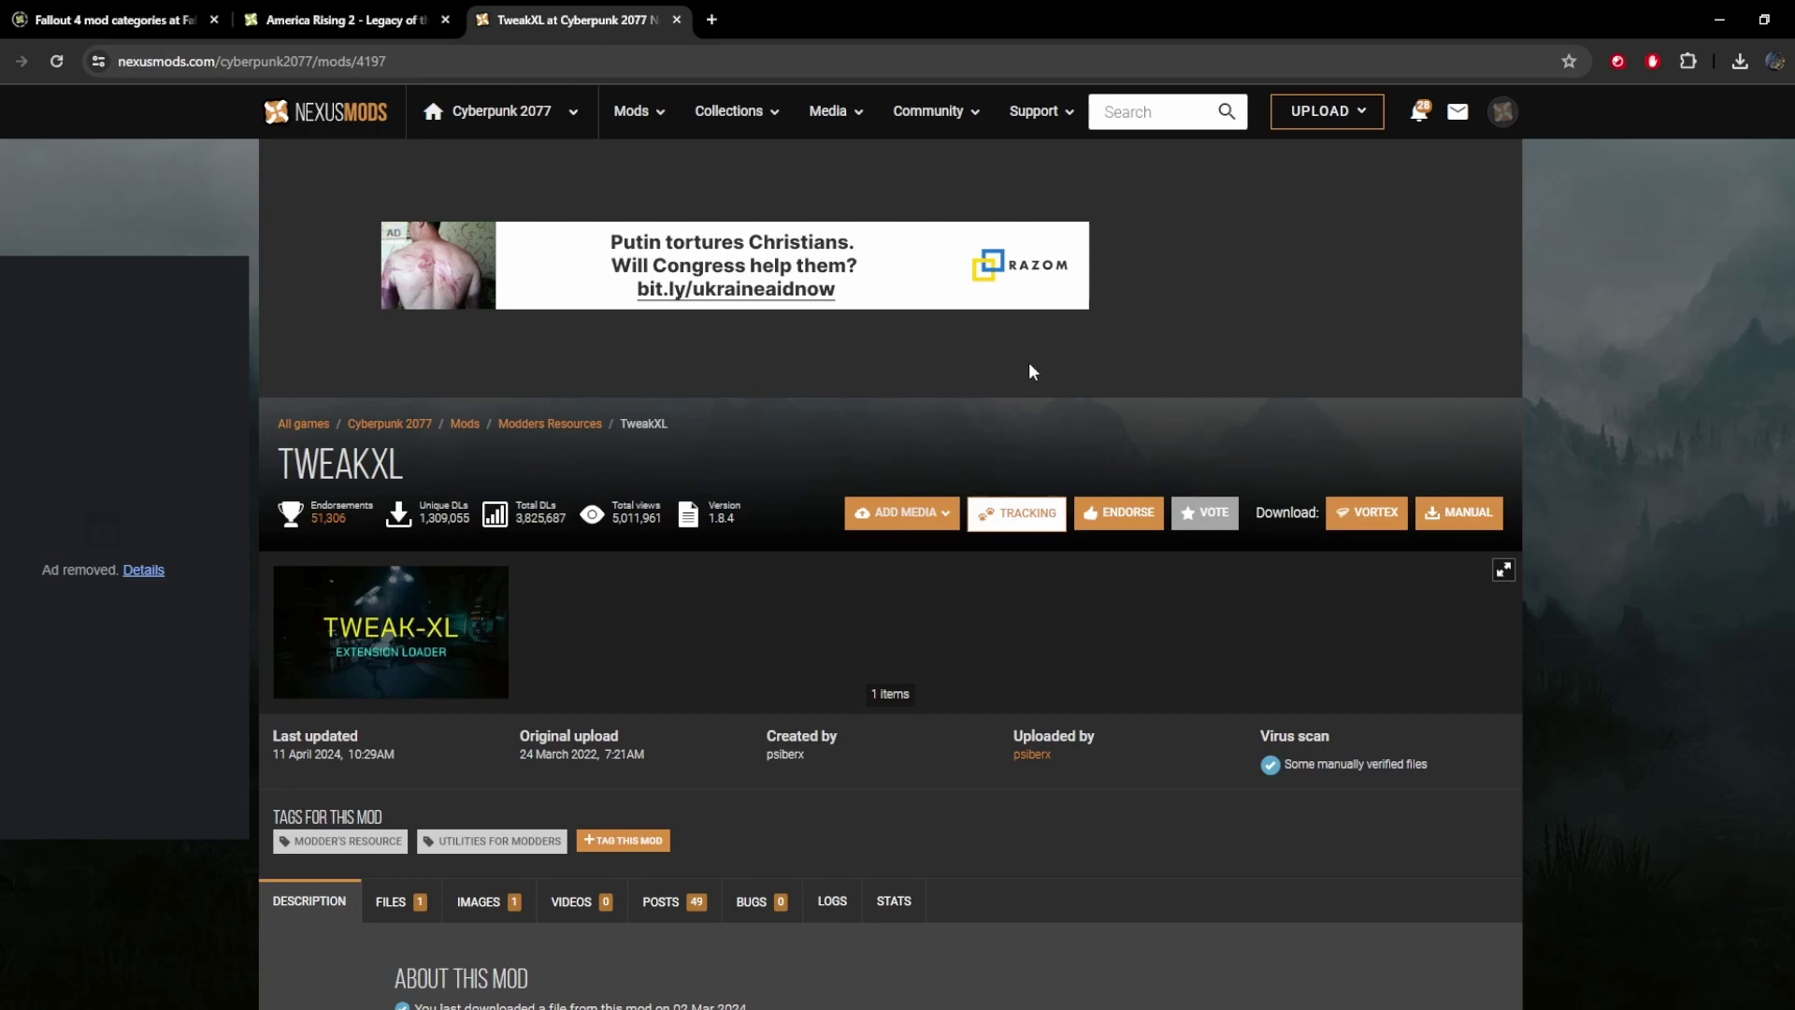
# - Download the TweakXL 1.8.4 main file manually from its mod page, using the free slow download
pyautogui.scroll(-2, 912, 599)
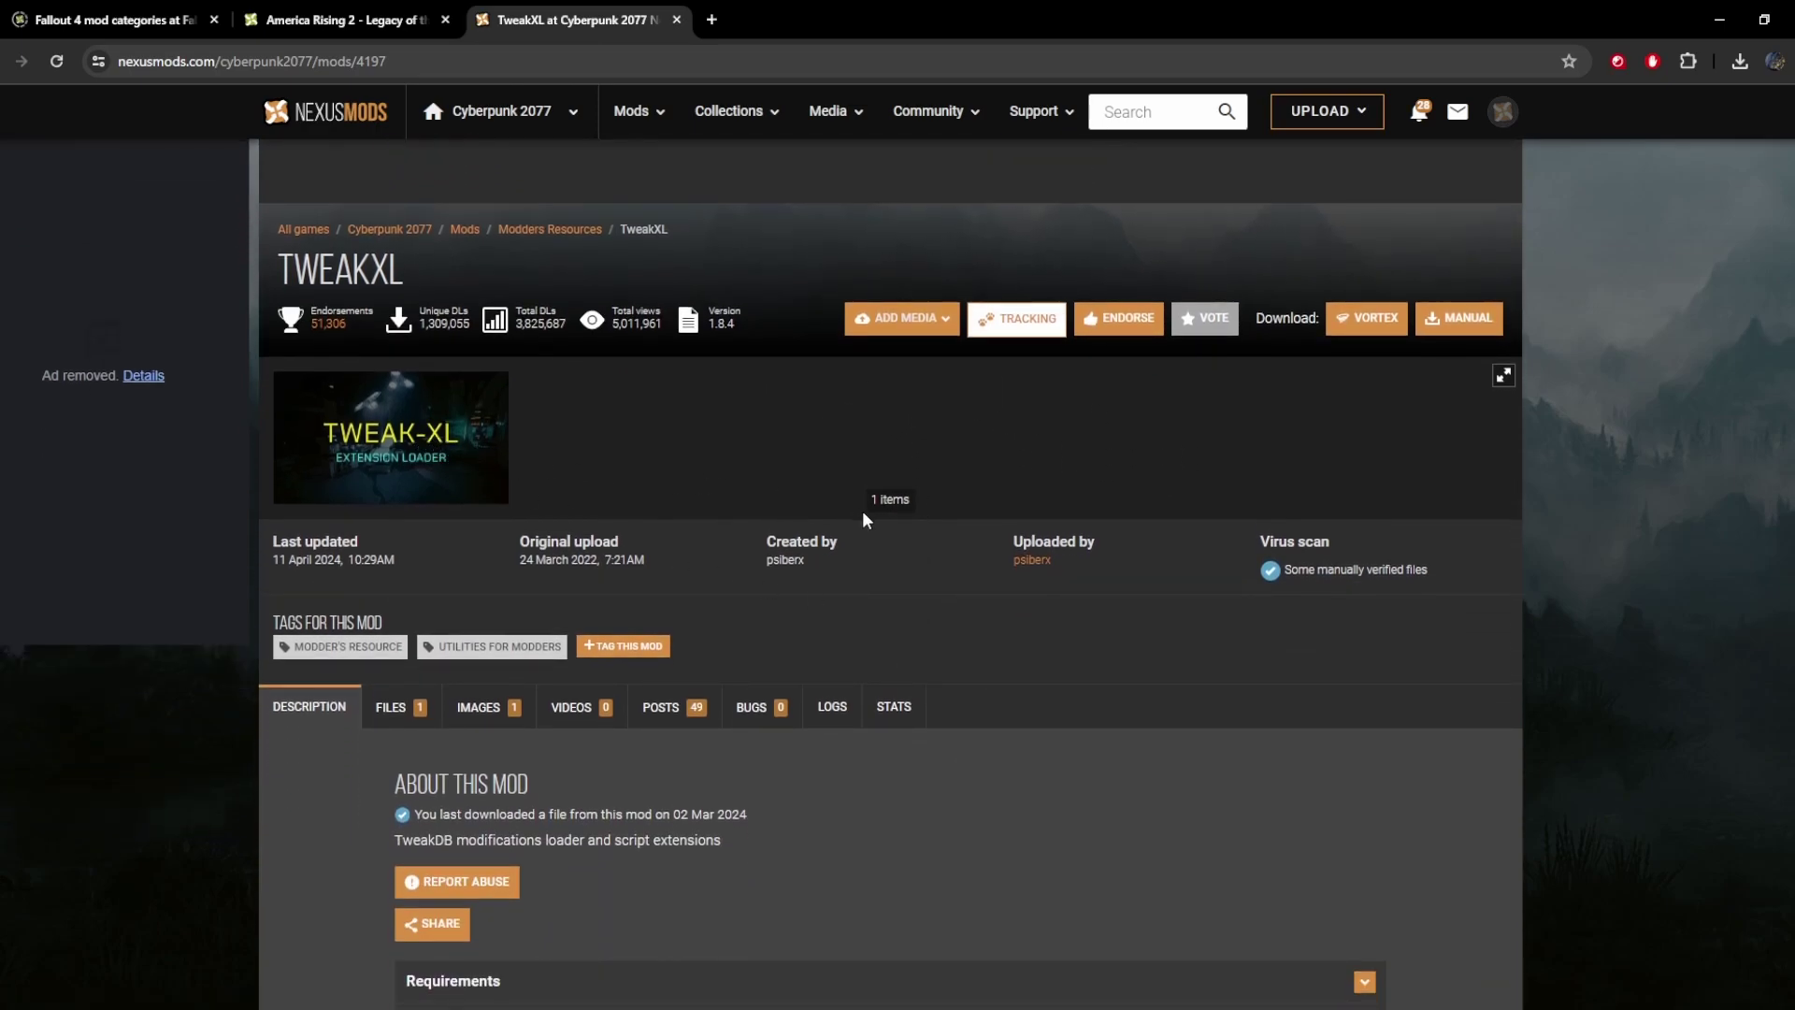
pyautogui.scroll(-1, 1096, 626)
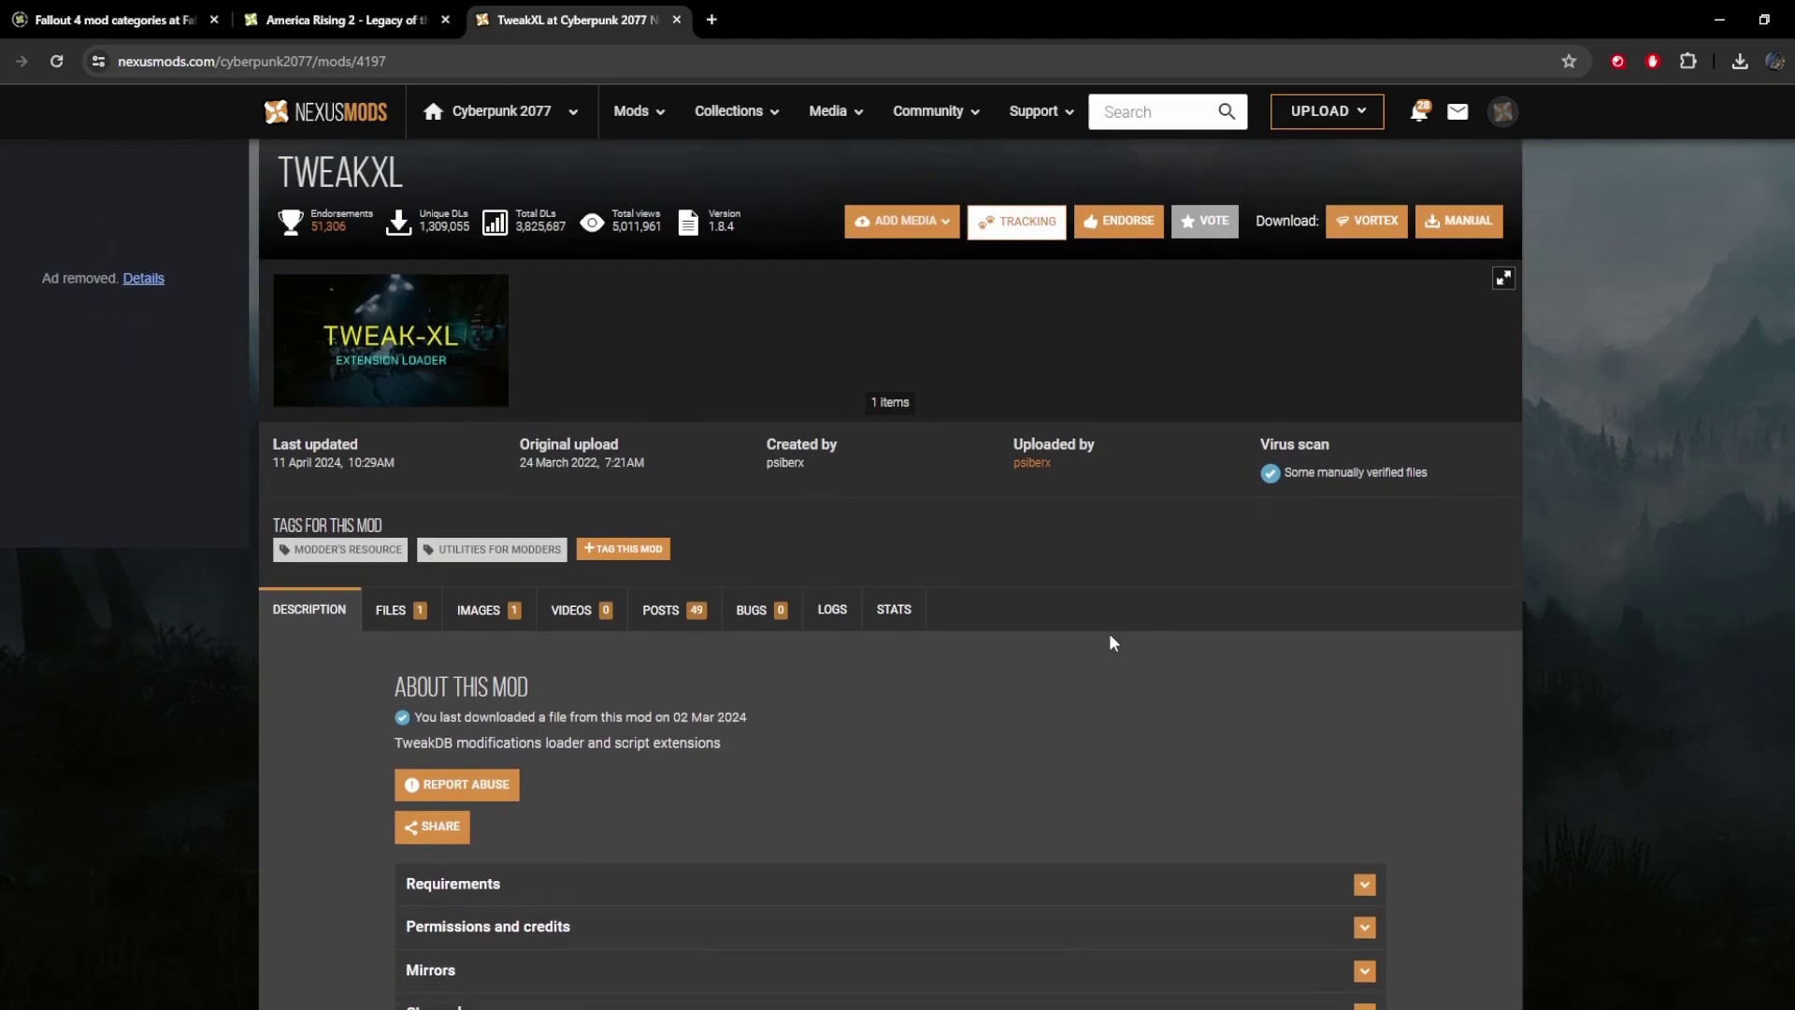
pyautogui.scroll(1, 1117, 641)
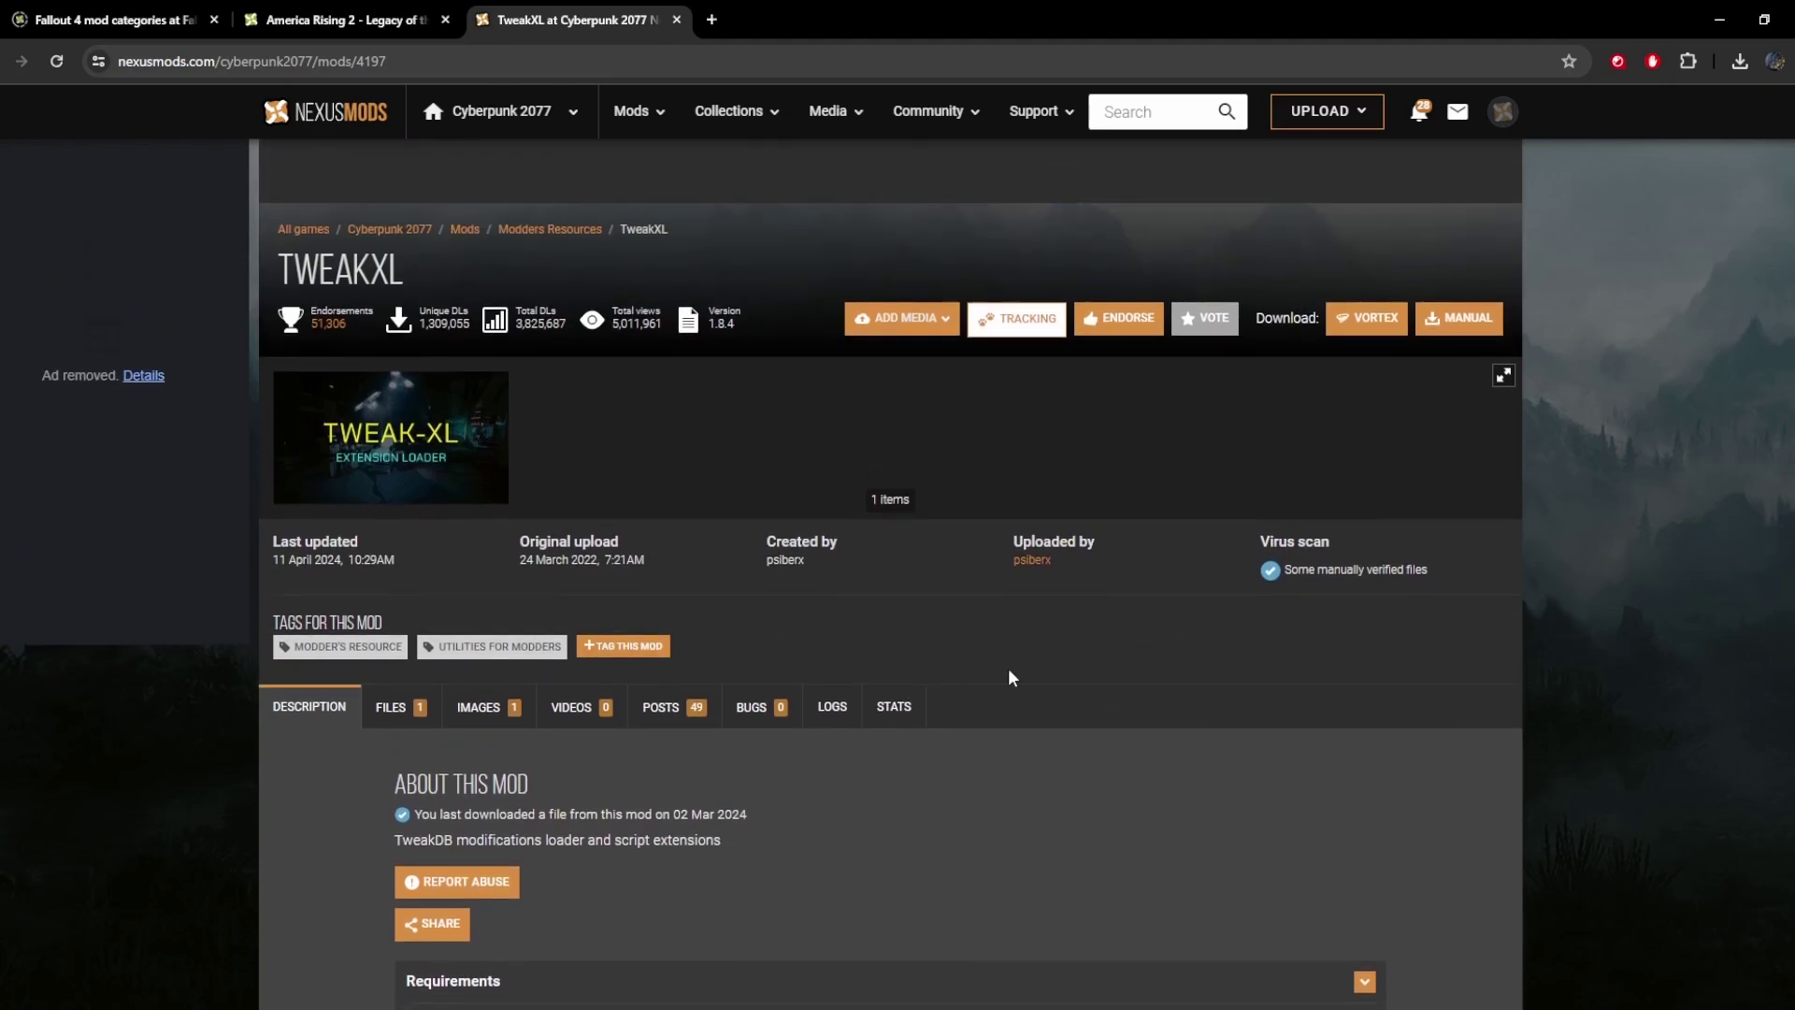
pyautogui.click(391, 708)
pyautogui.scroll(-1, 967, 733)
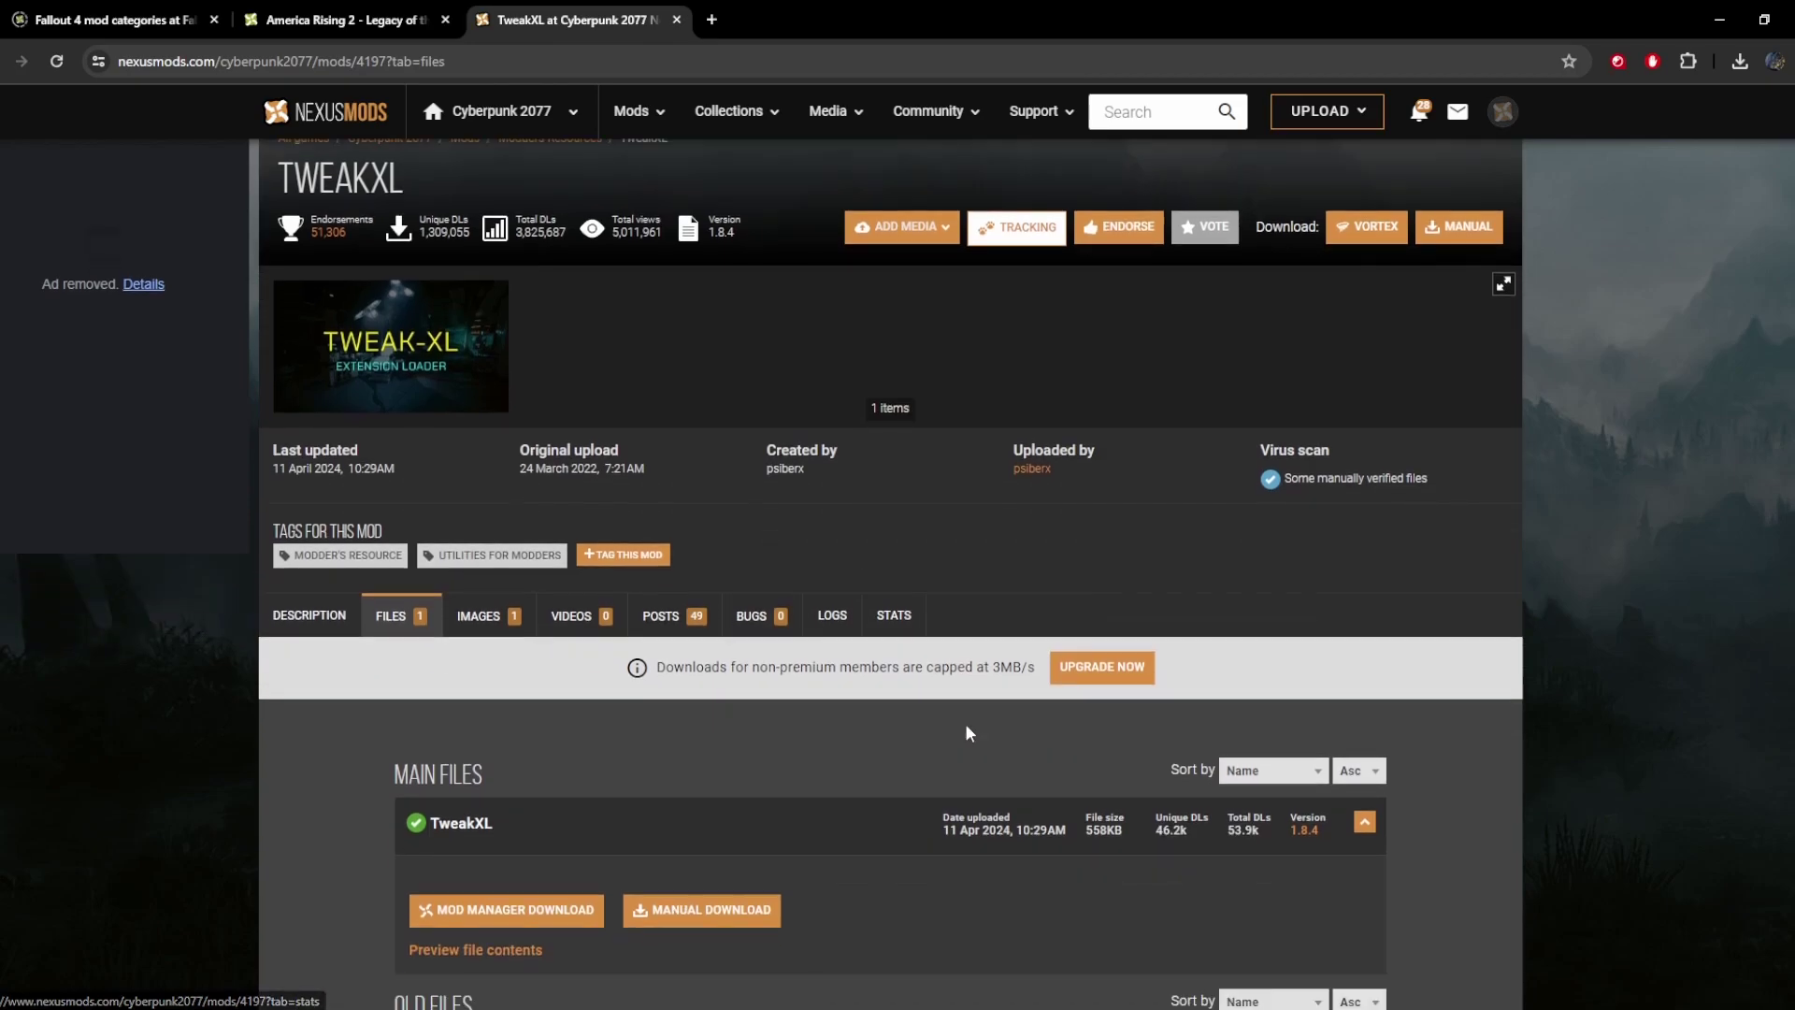
pyautogui.scroll(-1, 991, 813)
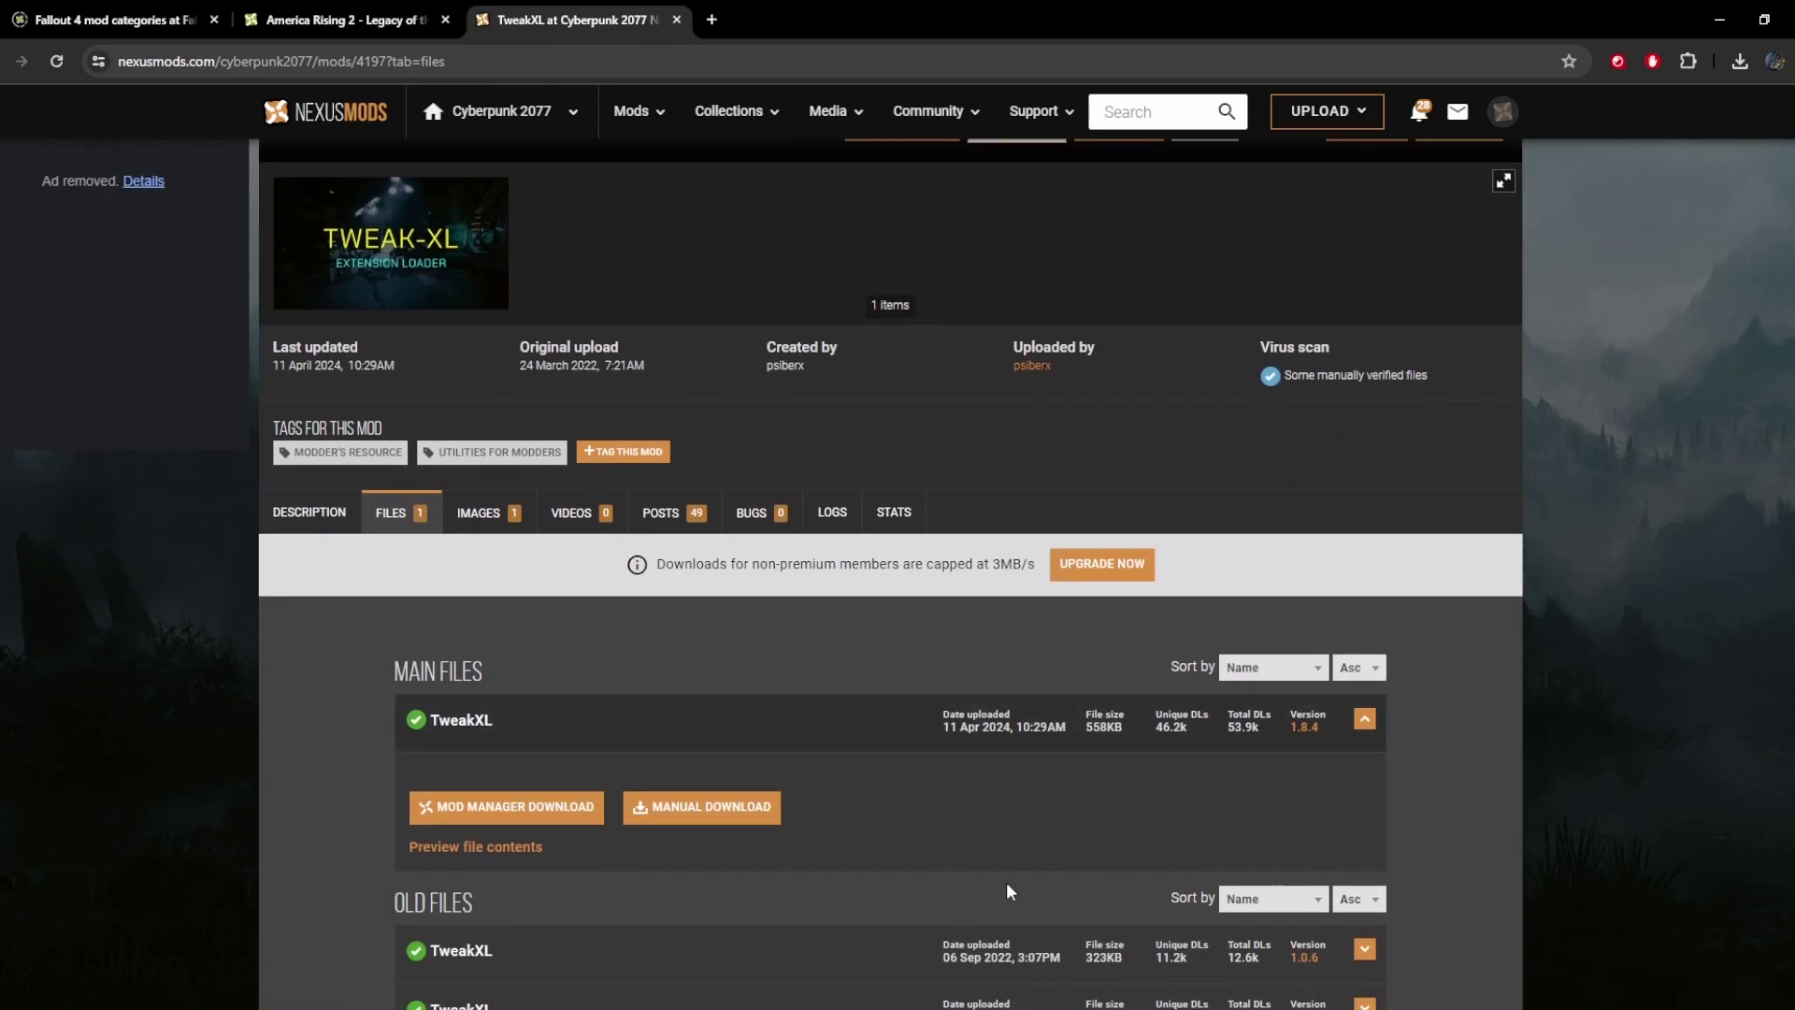
pyautogui.click(692, 811)
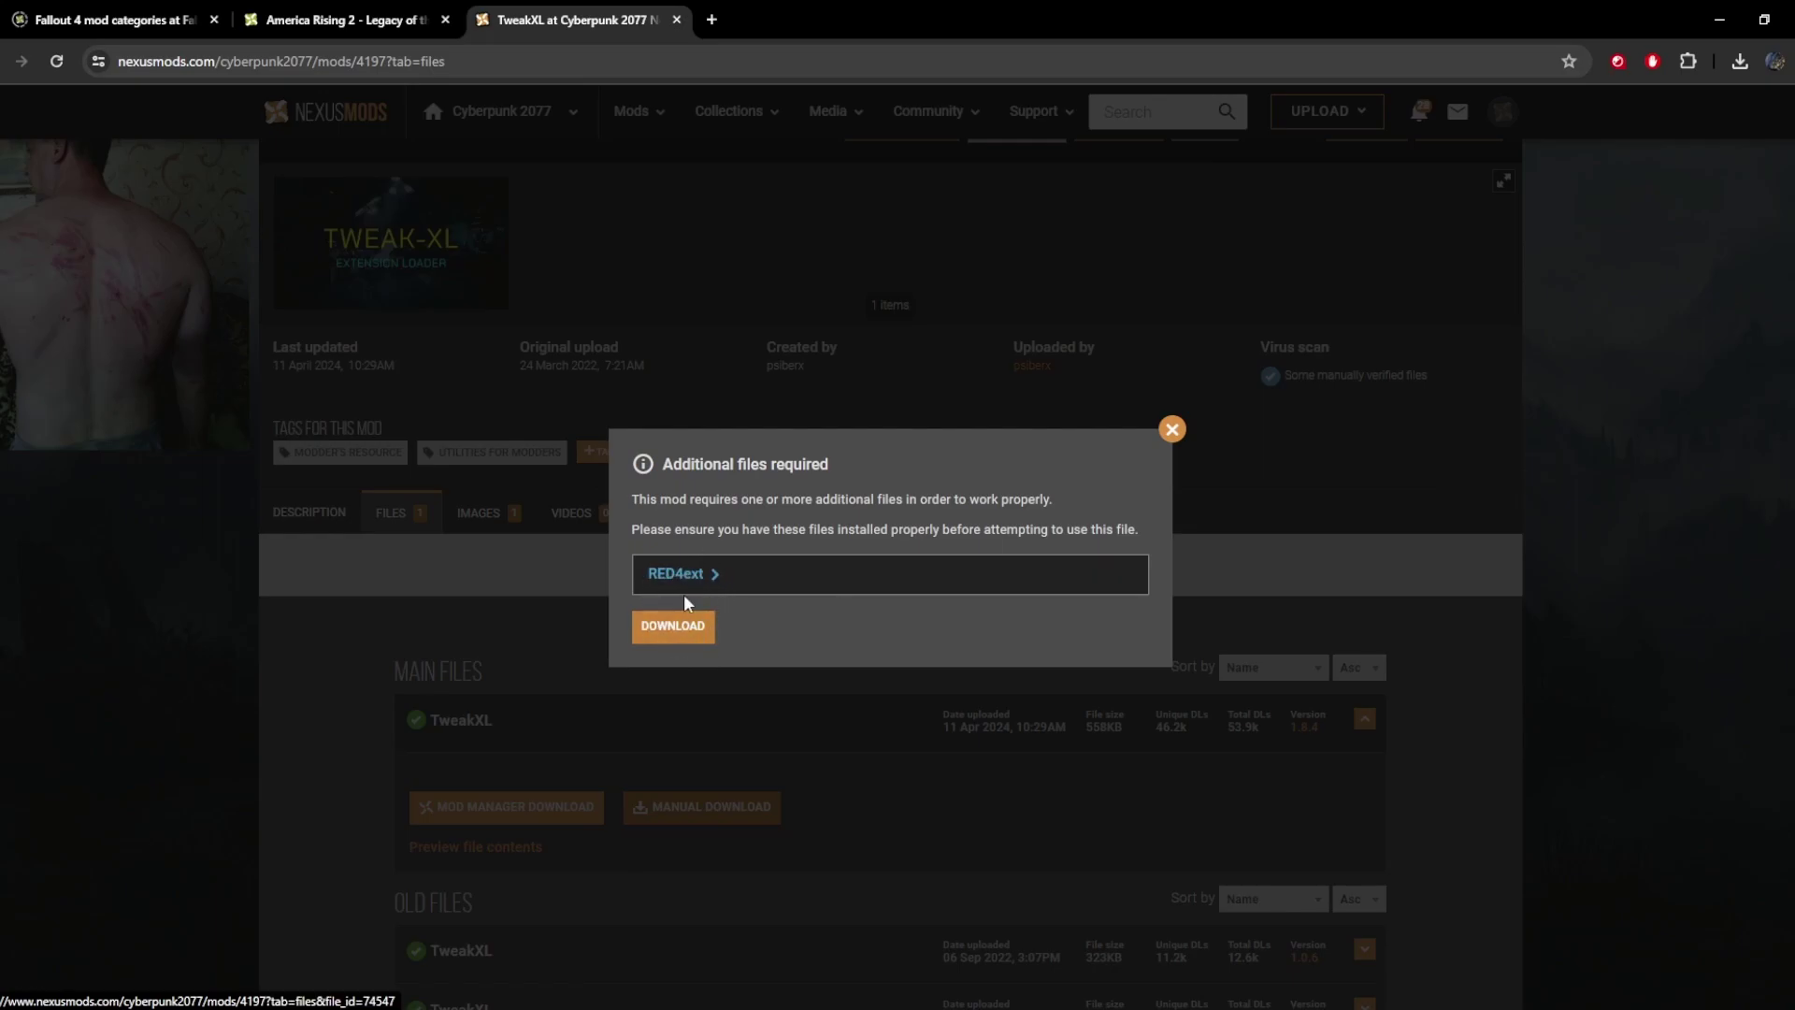
pyautogui.click(693, 641)
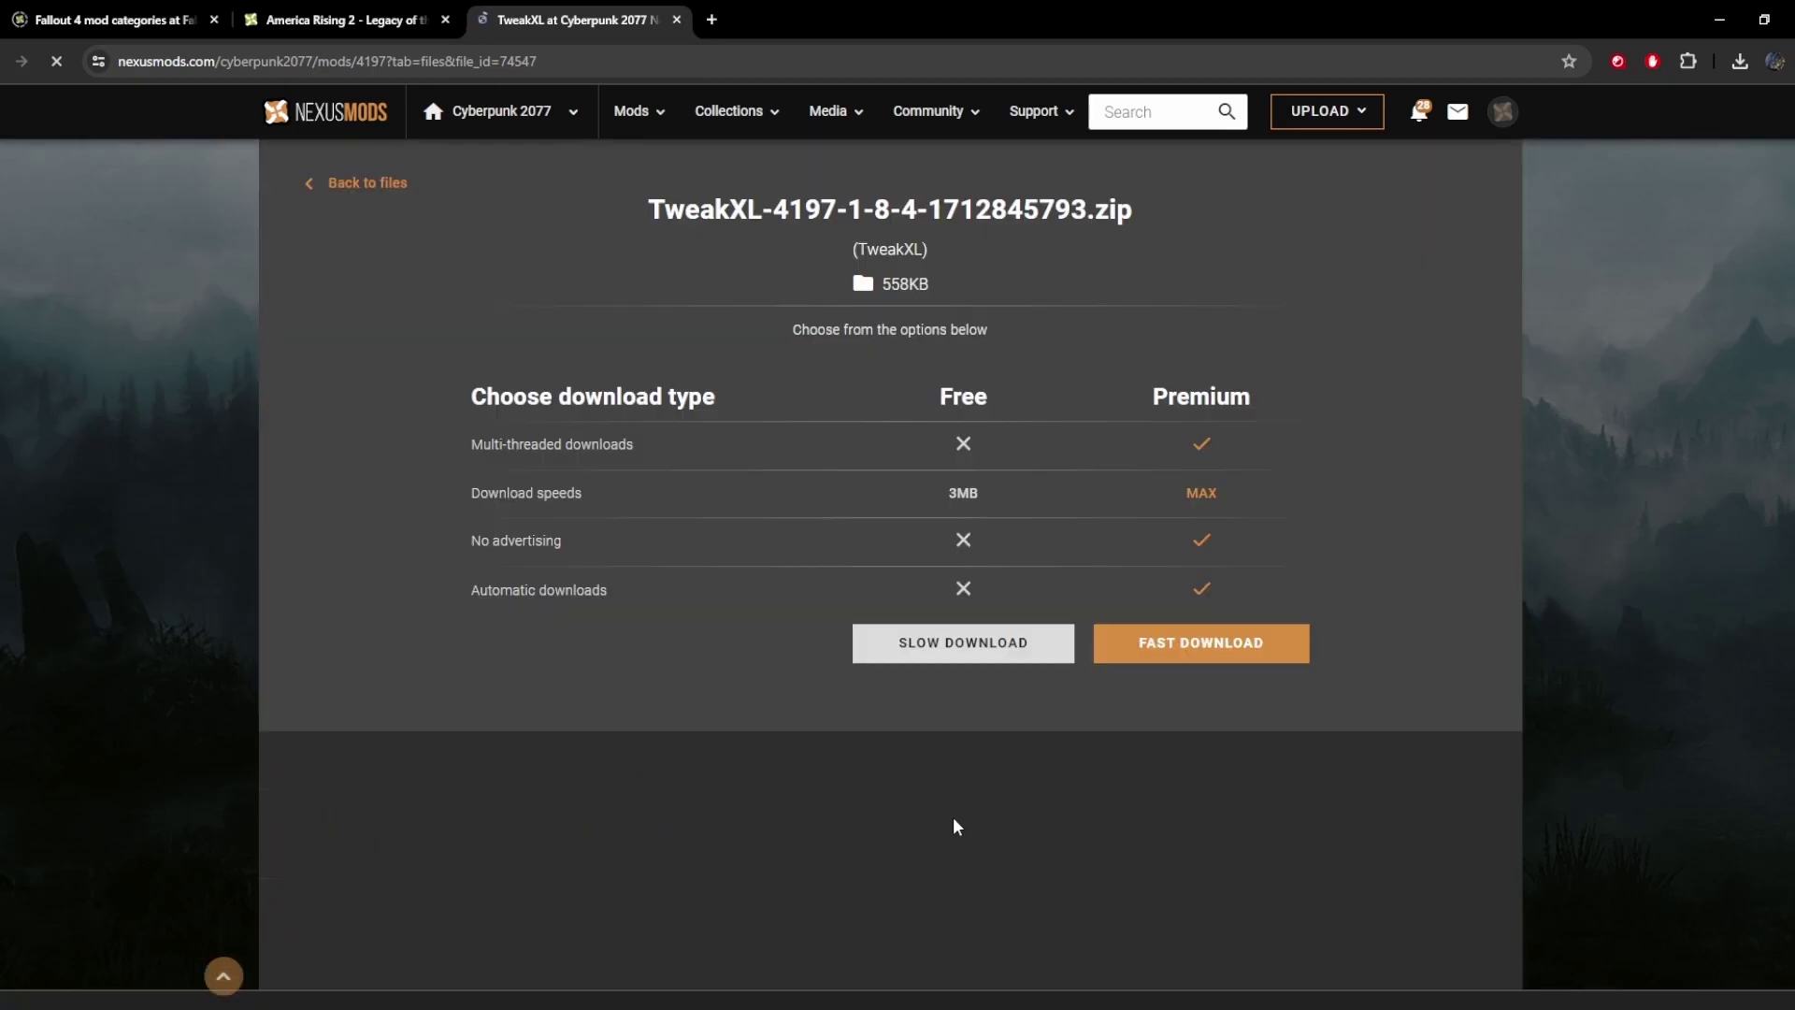
pyautogui.click(980, 648)
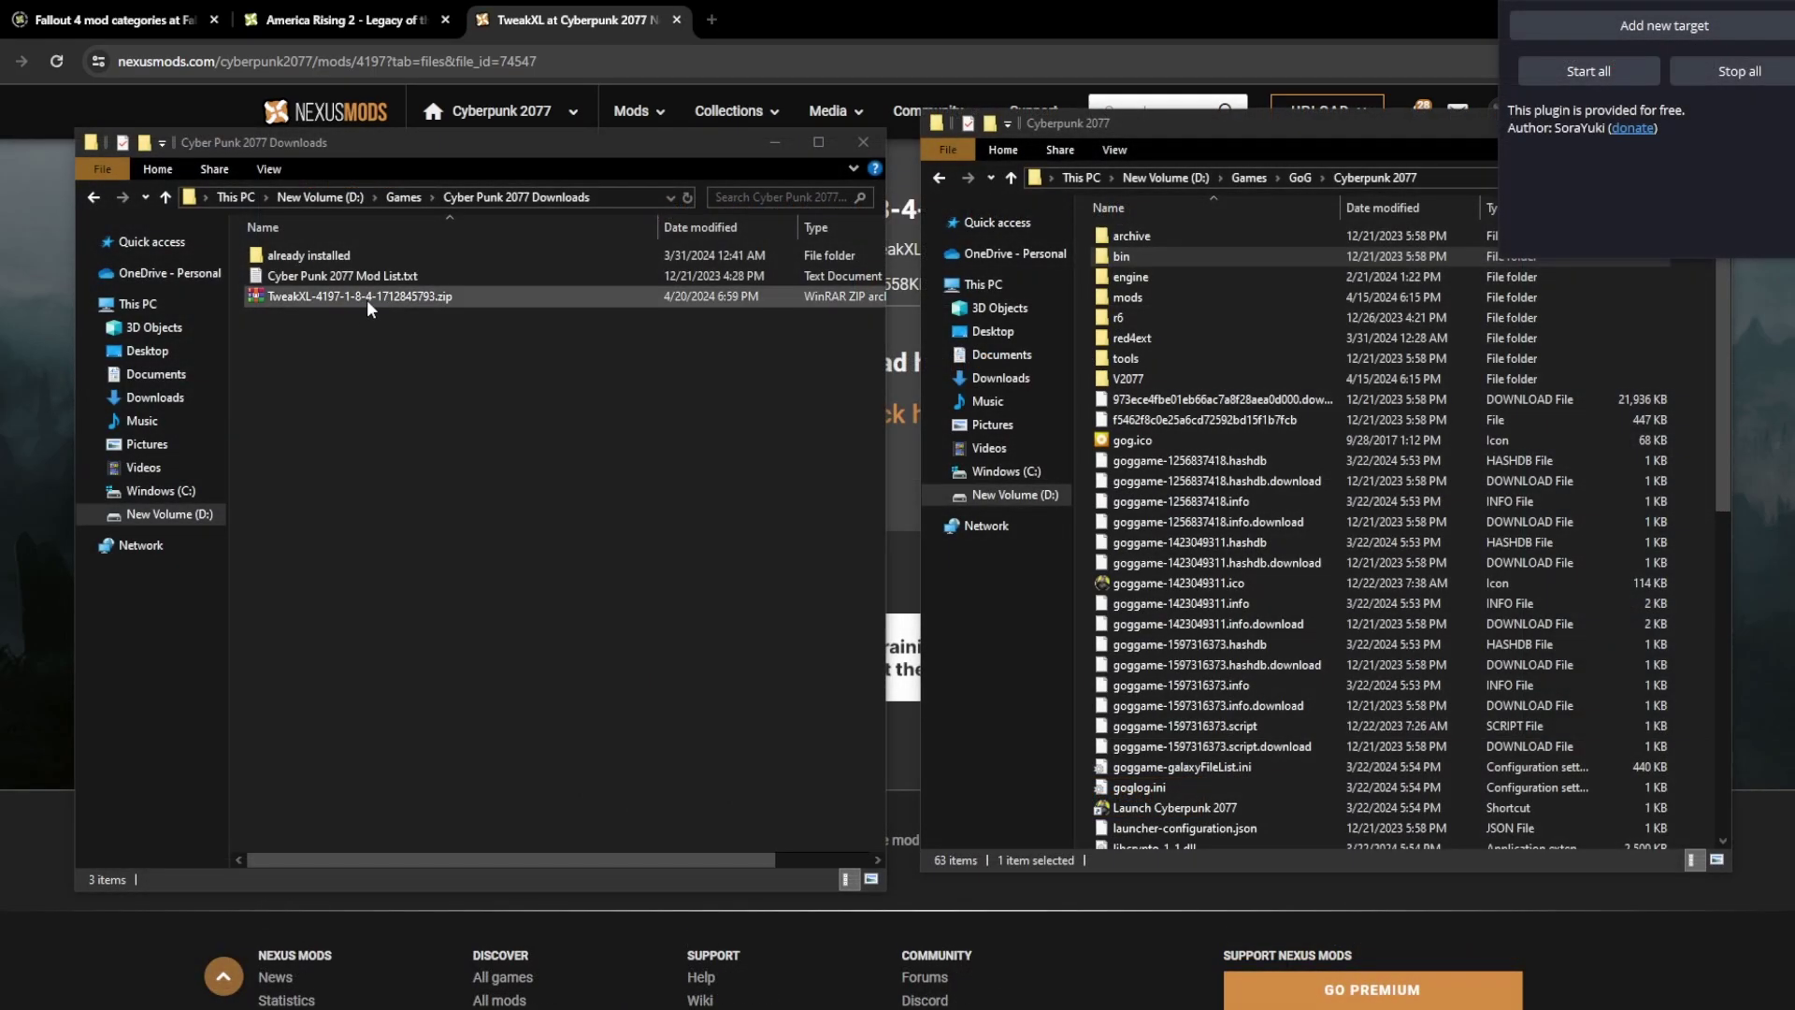
# - In File Explorer, extract TweakXL-4197-1-8-4-1712845793.zip directly into the Cyber Punk 2077 Downloads folder
pyautogui.click(366, 298)
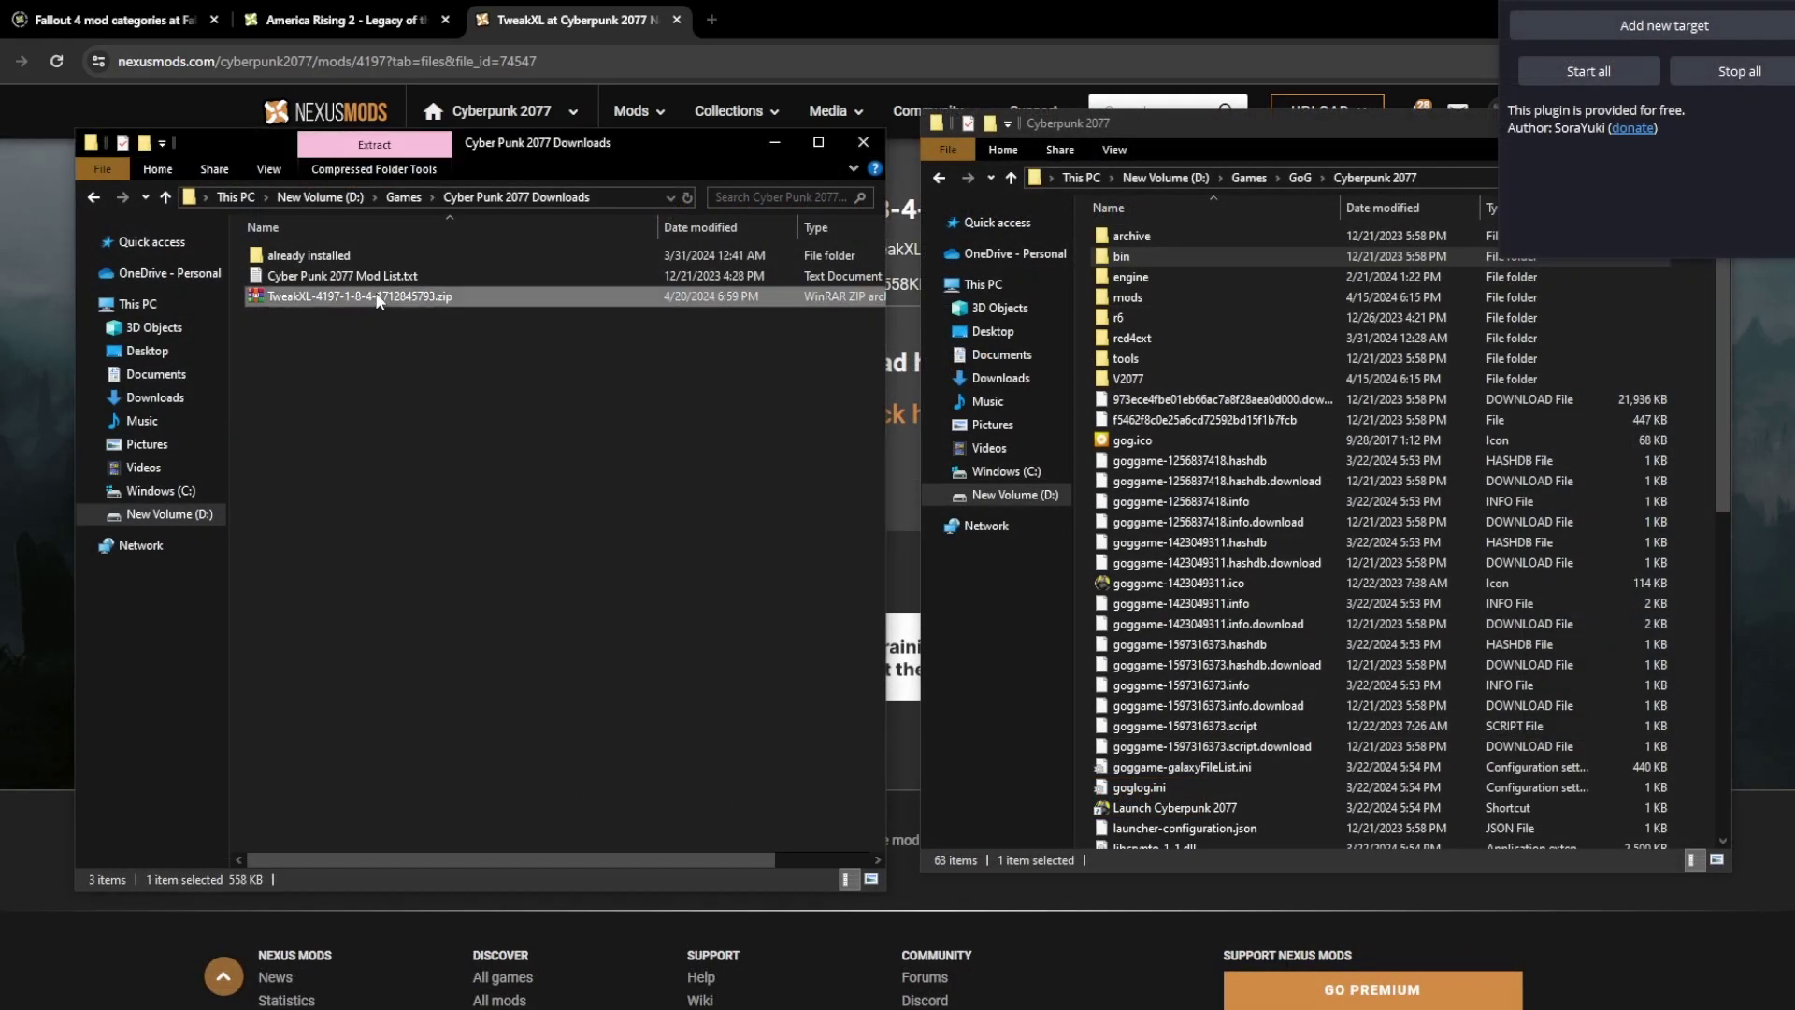
pyautogui.rightClick(378, 298)
pyautogui.click(473, 414)
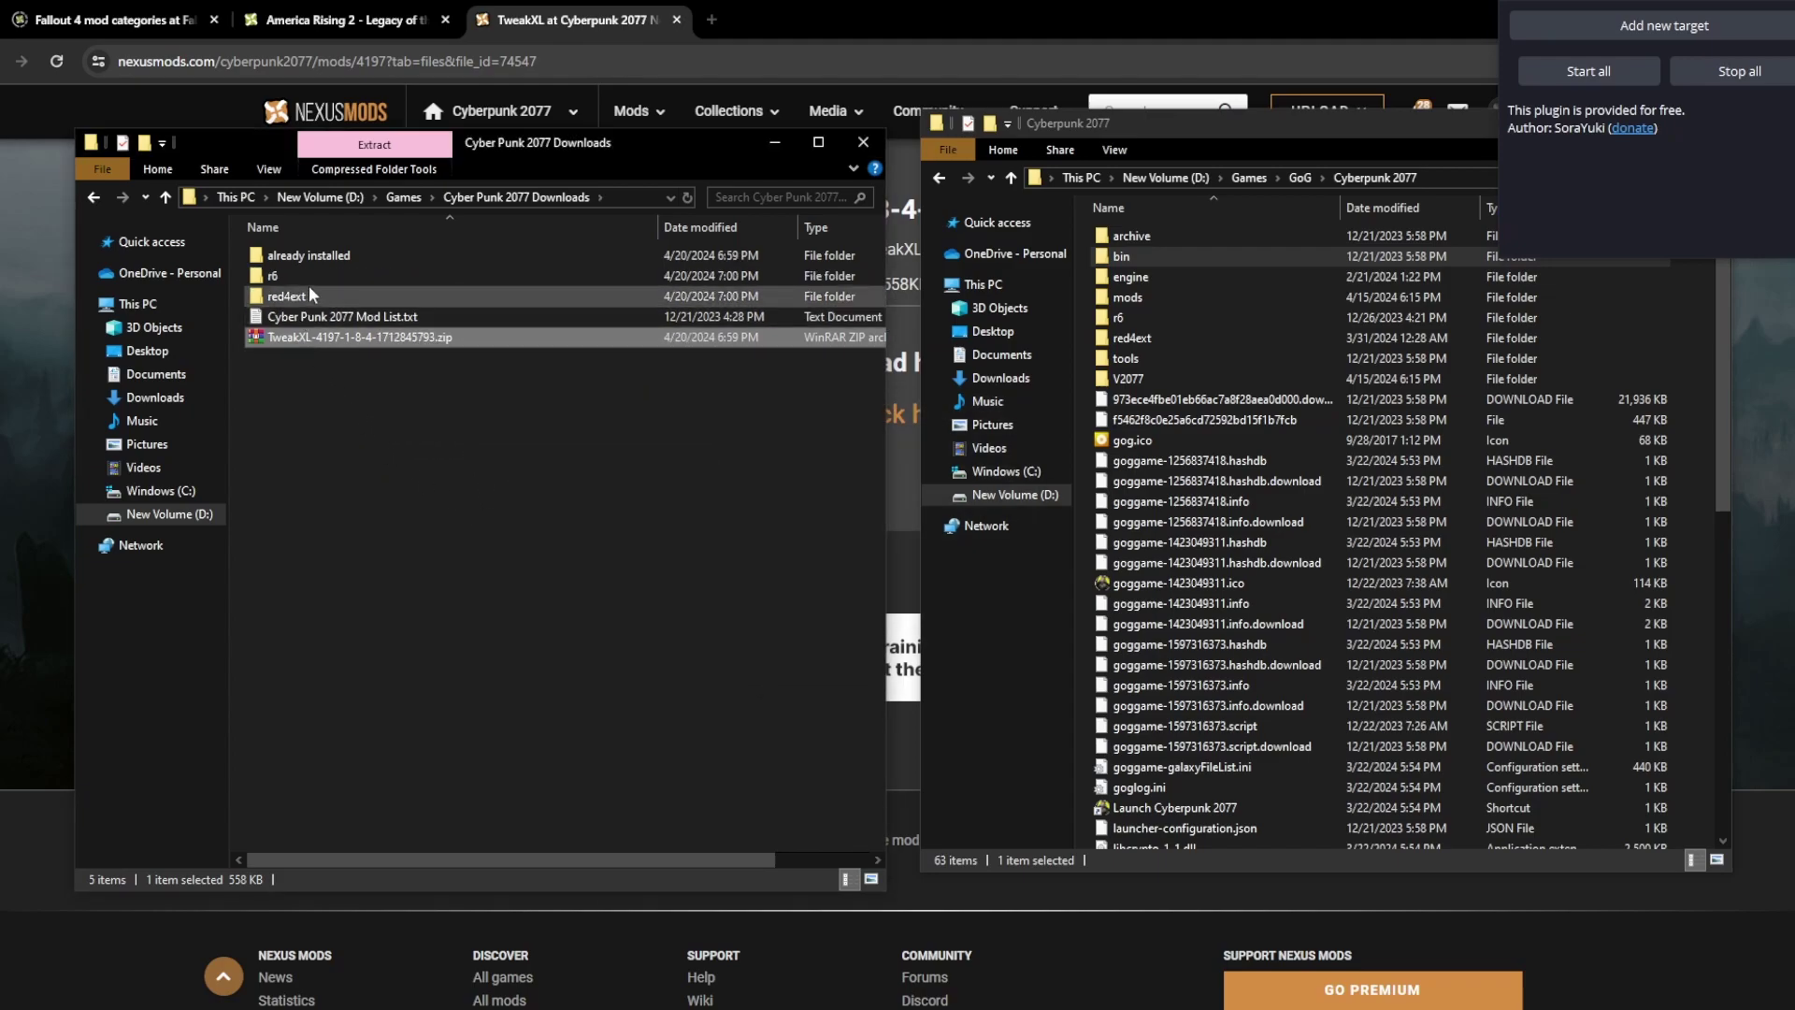
# - Move the extracted r6 and red4ext folders together into the Cyberpunk 2077 game folder, replacing the files with the same names
pyautogui.click(317, 277)
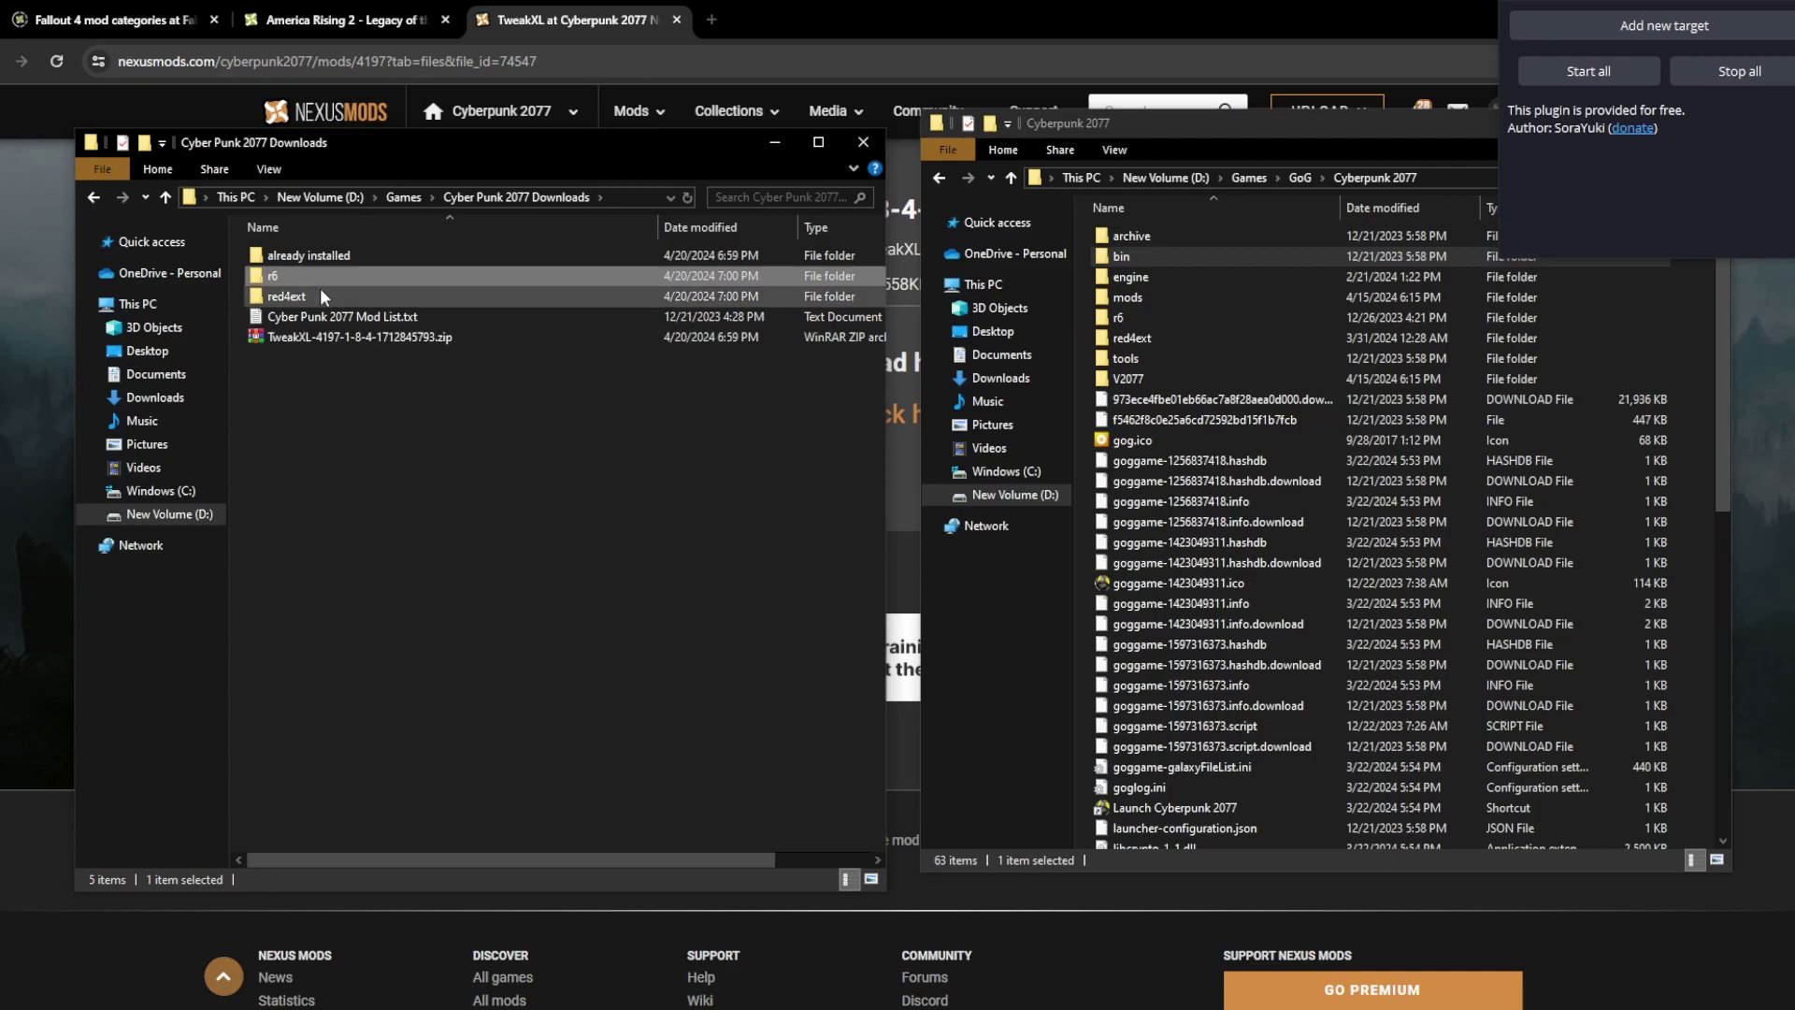
pyautogui.click(320, 296)
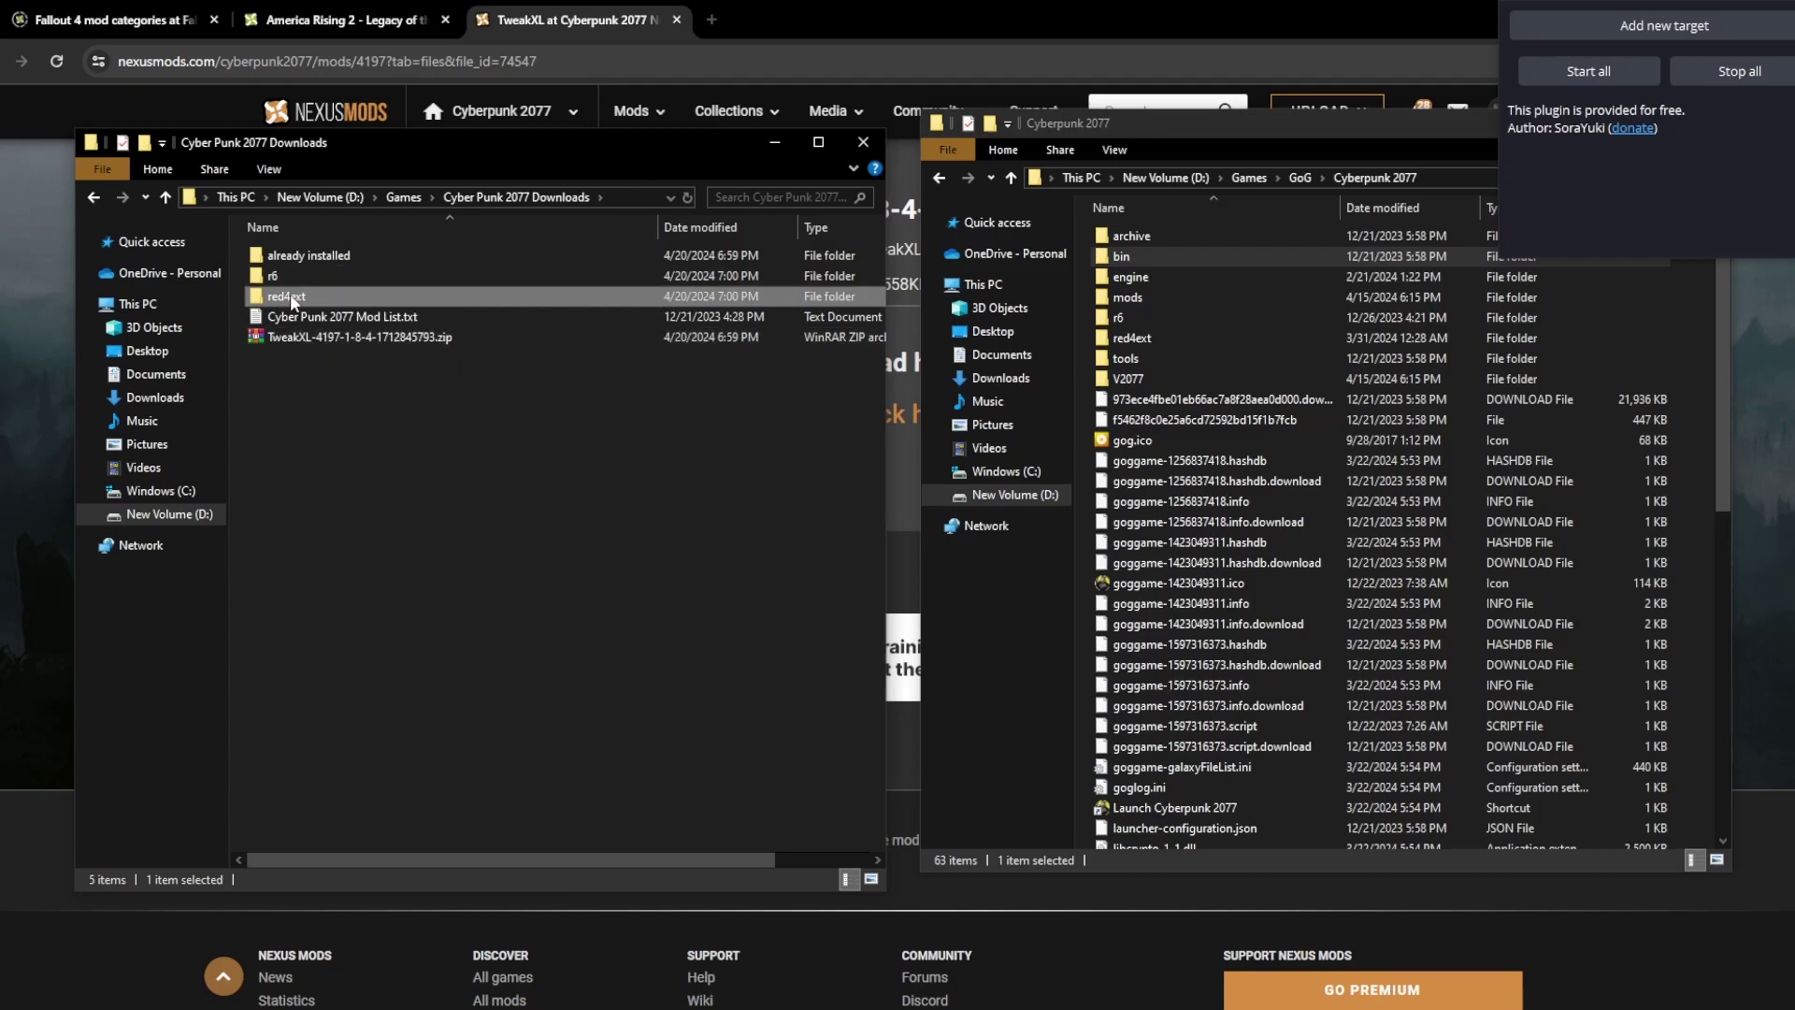
pyautogui.click(1445, 126)
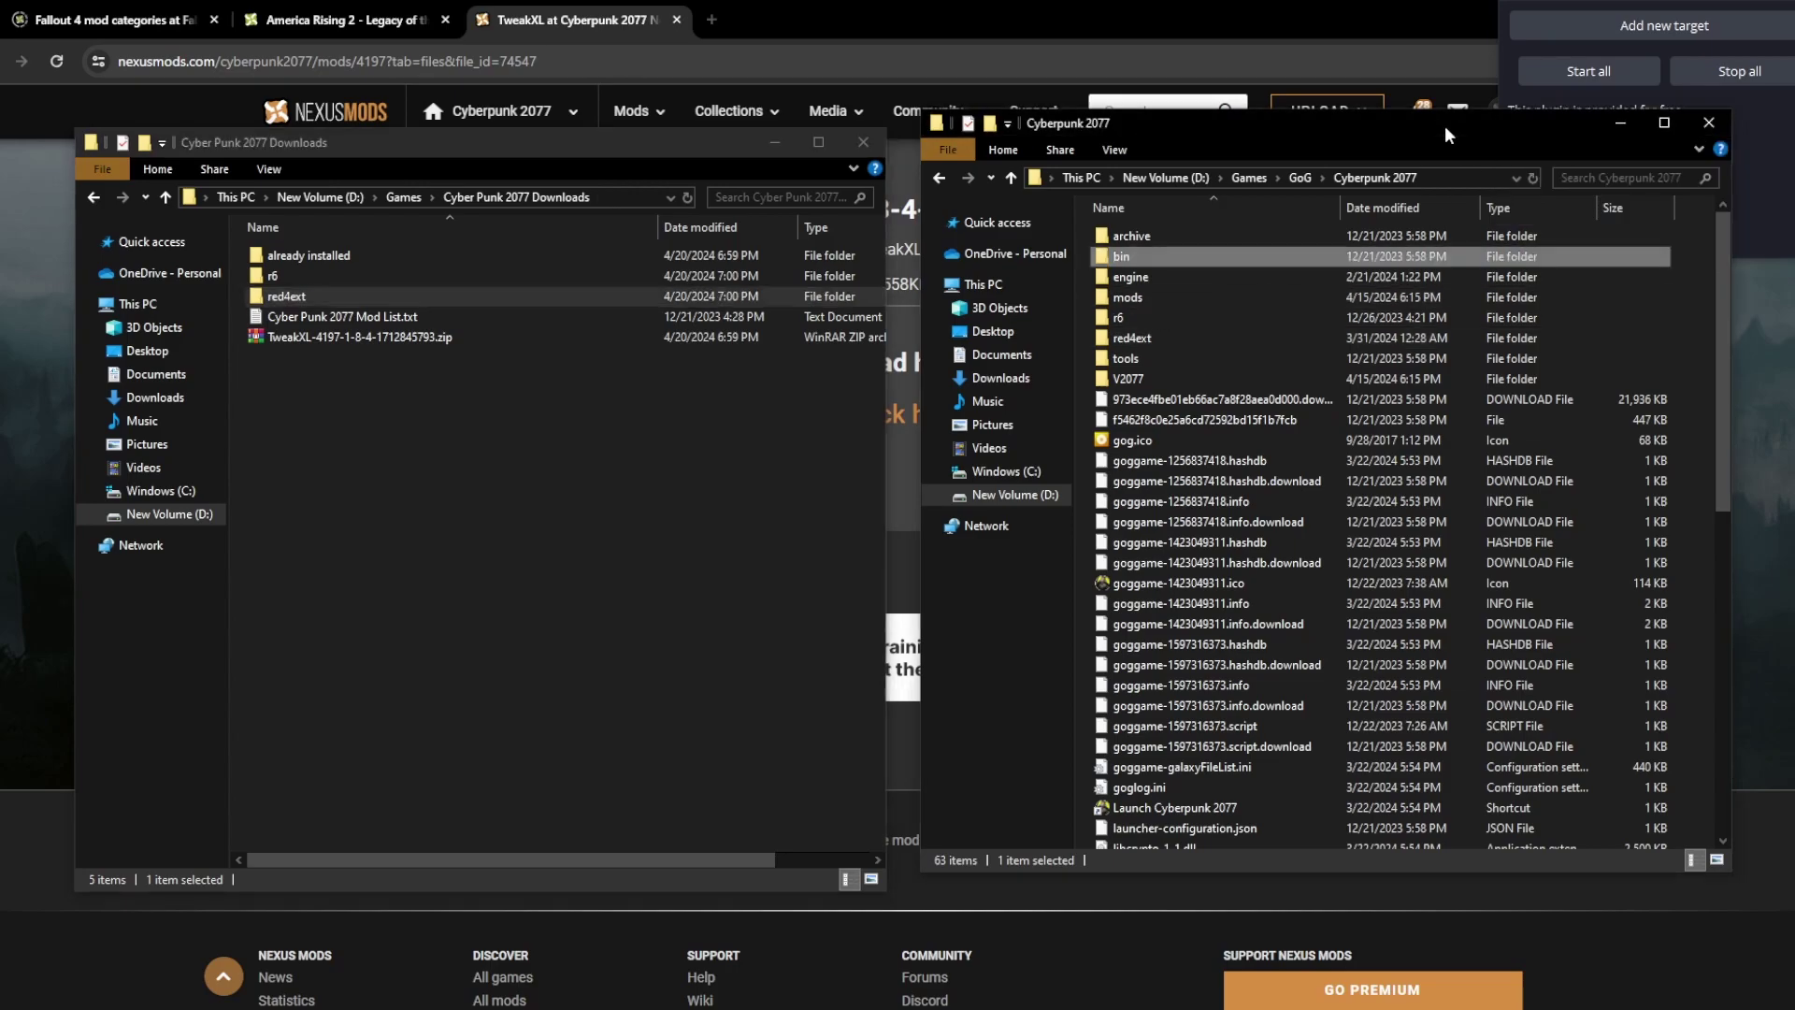
pyautogui.click(1152, 335)
pyautogui.click(455, 449)
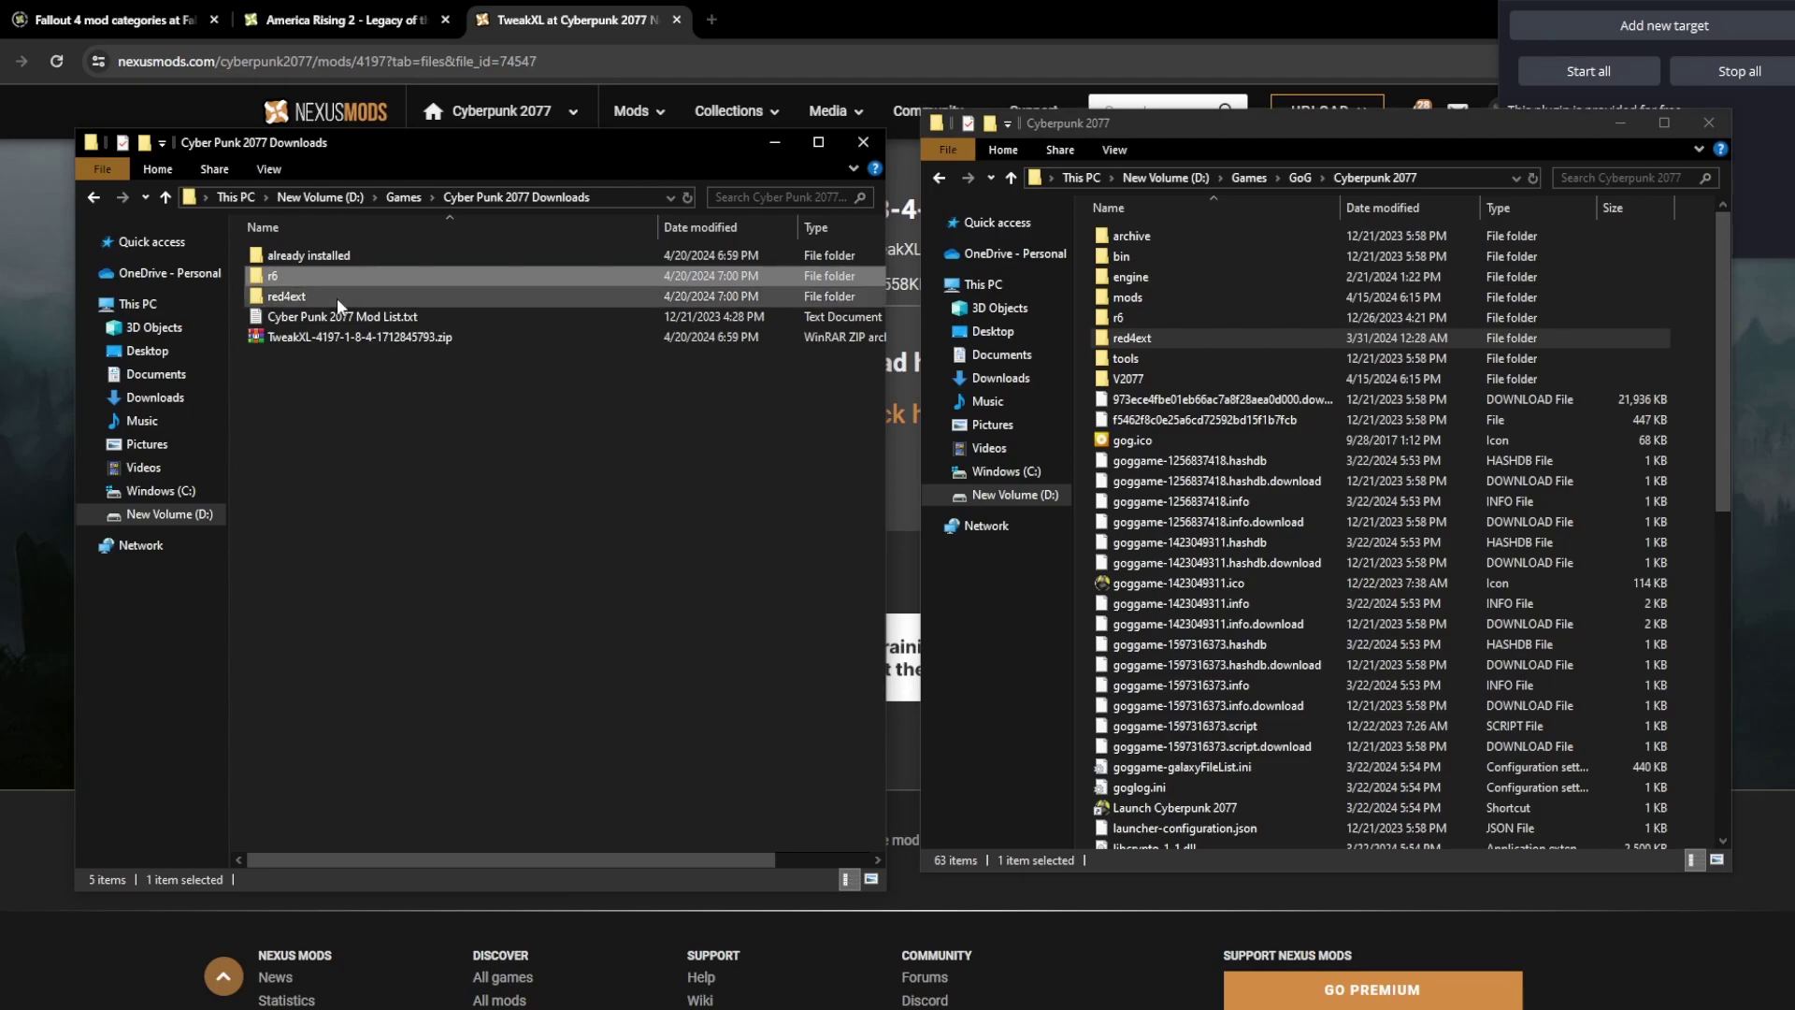
pyautogui.keyDown('shift'); pyautogui.click(385, 295); pyautogui.keyUp('shift')
pyautogui.moveTo(391, 272); pyautogui.dragTo(1367, 691)
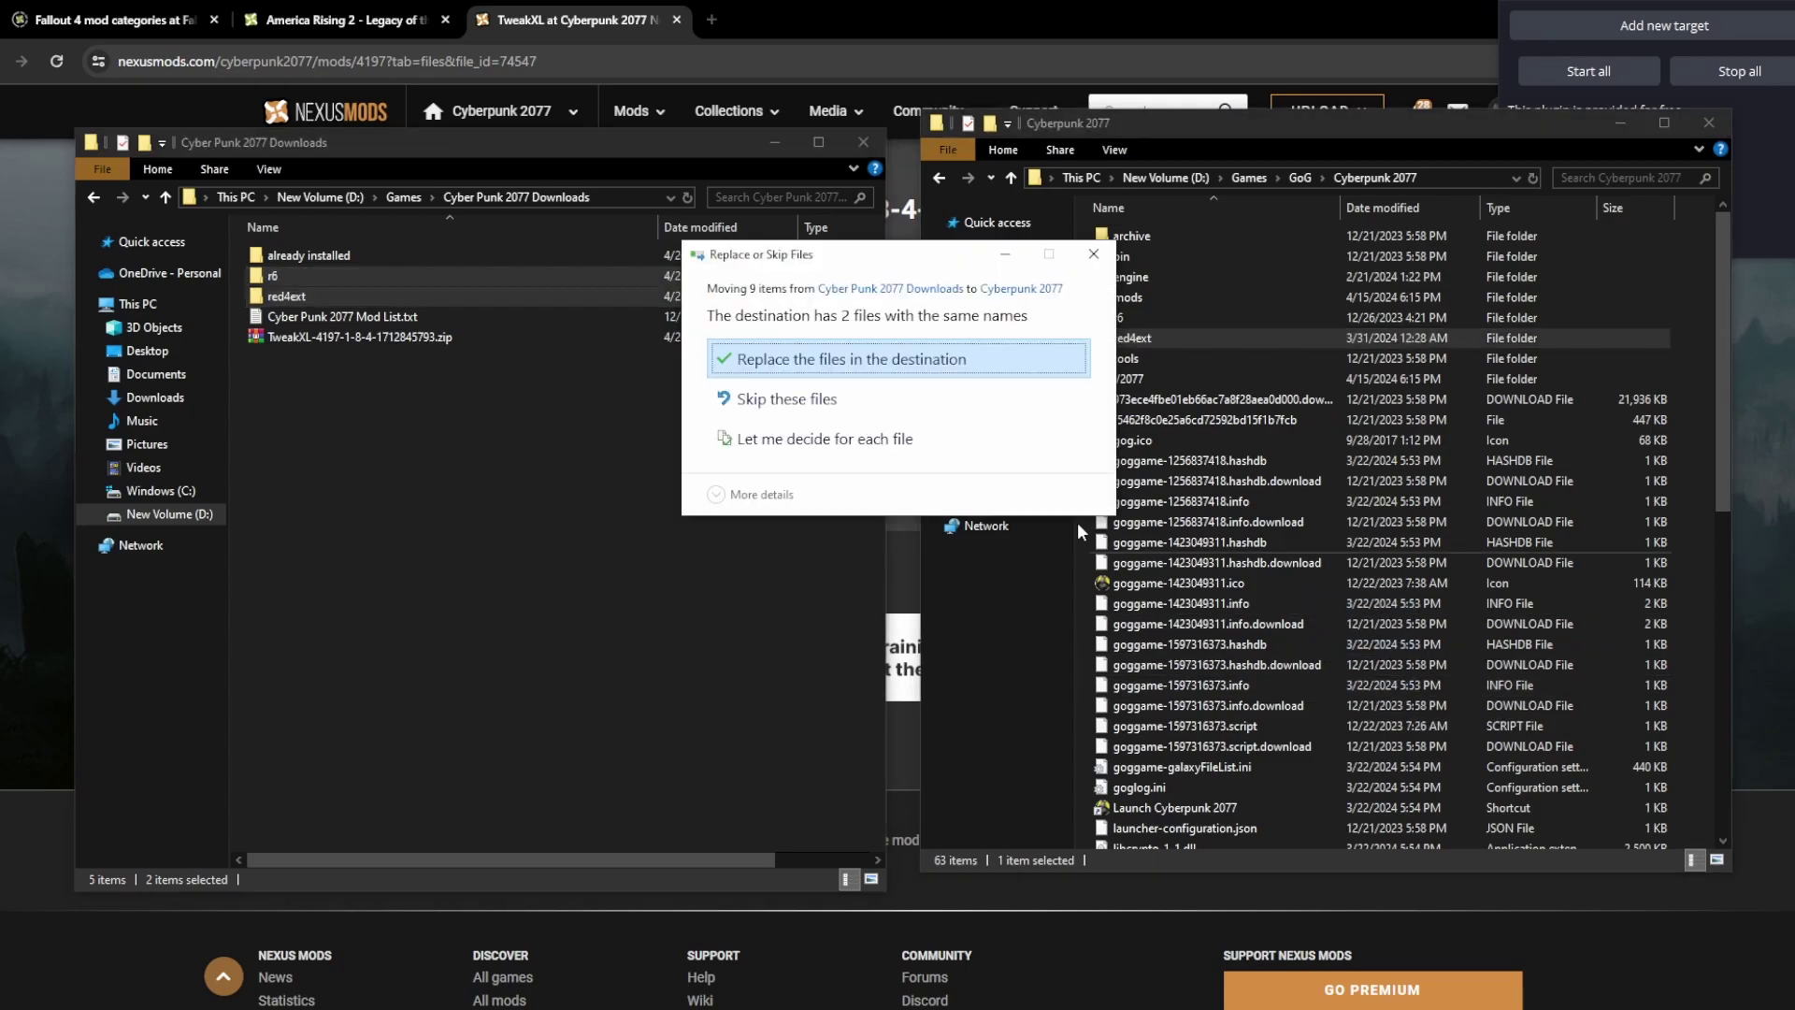
pyautogui.click(837, 366)
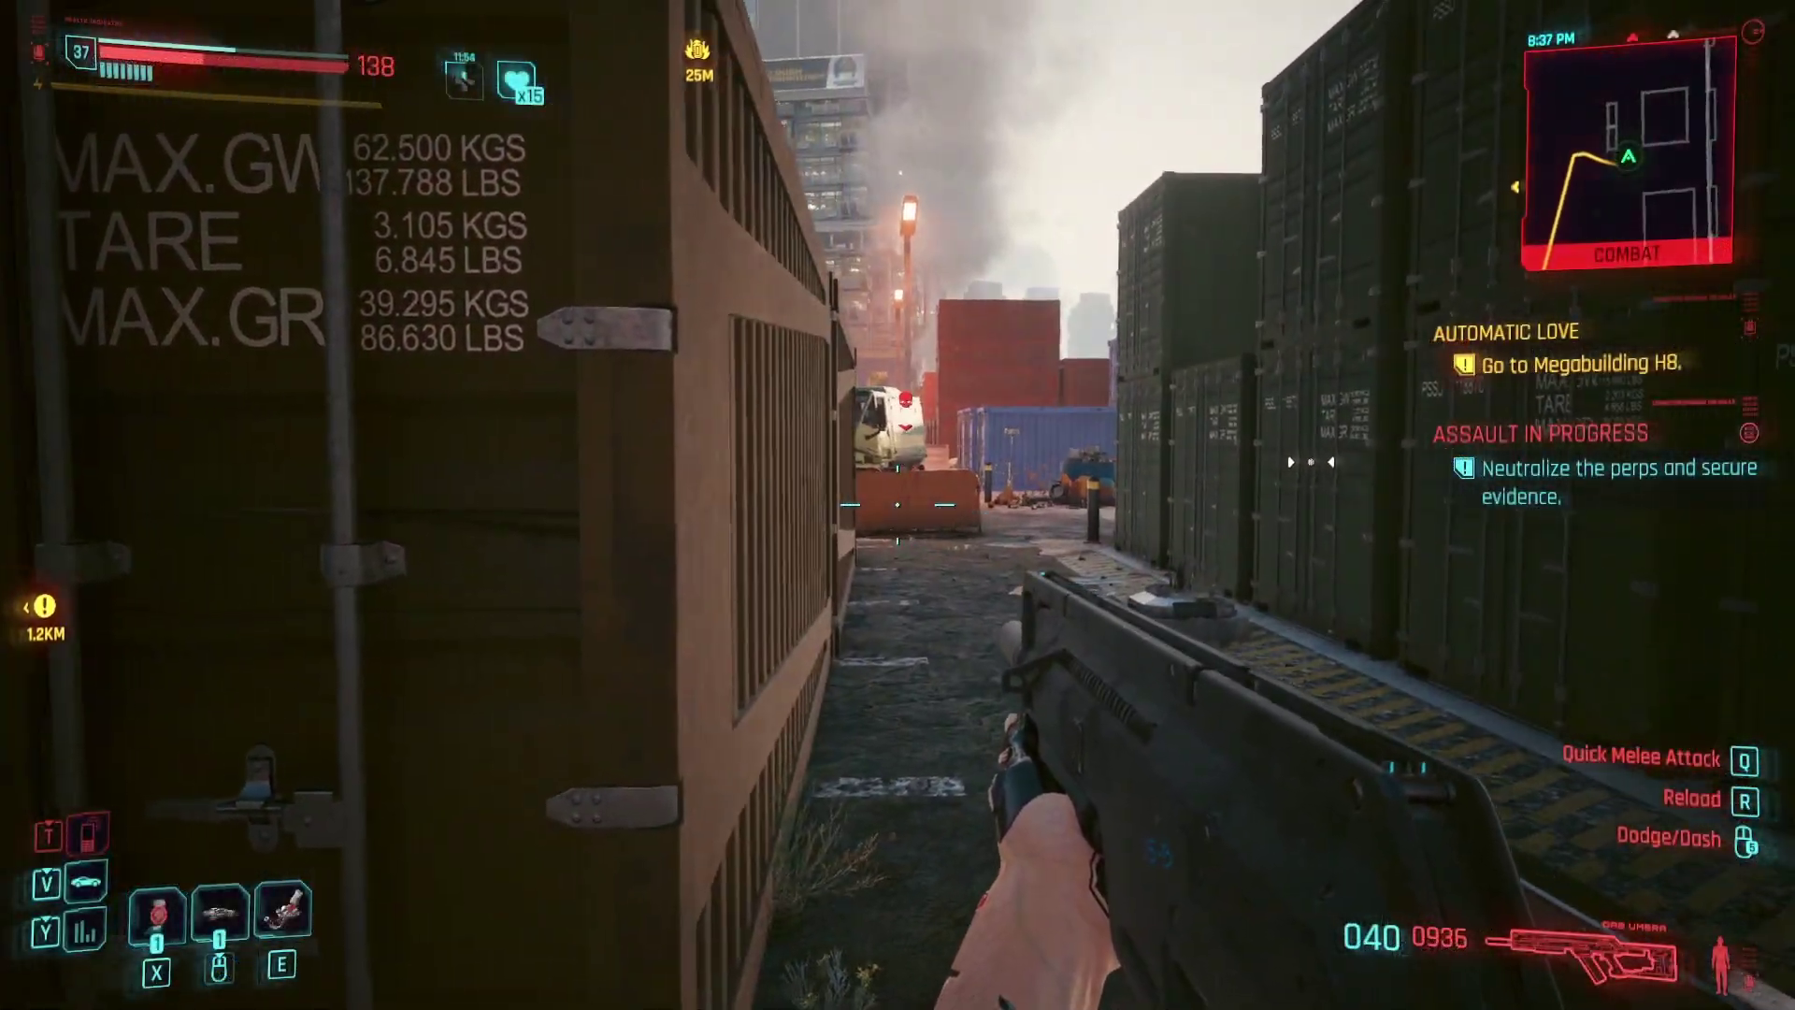
pyautogui.press('w')
pyautogui.click(898, 504)
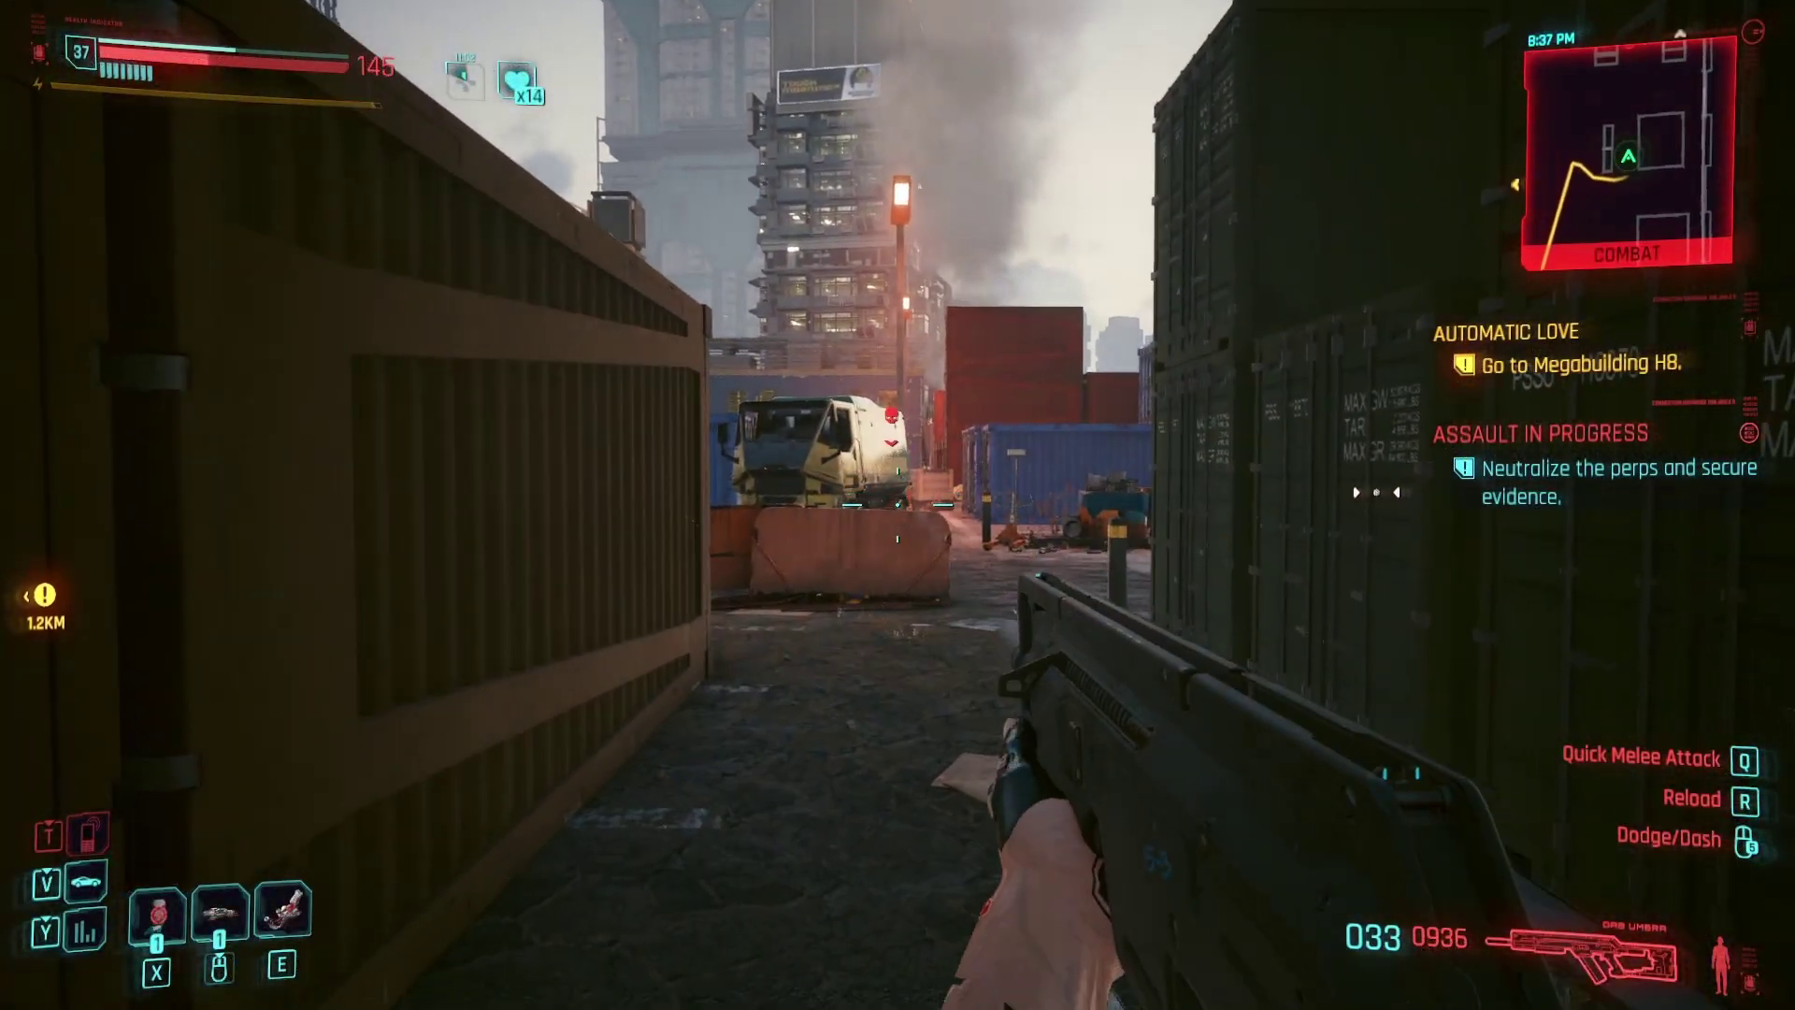
pyautogui.press('w')
pyautogui.click(898, 505)
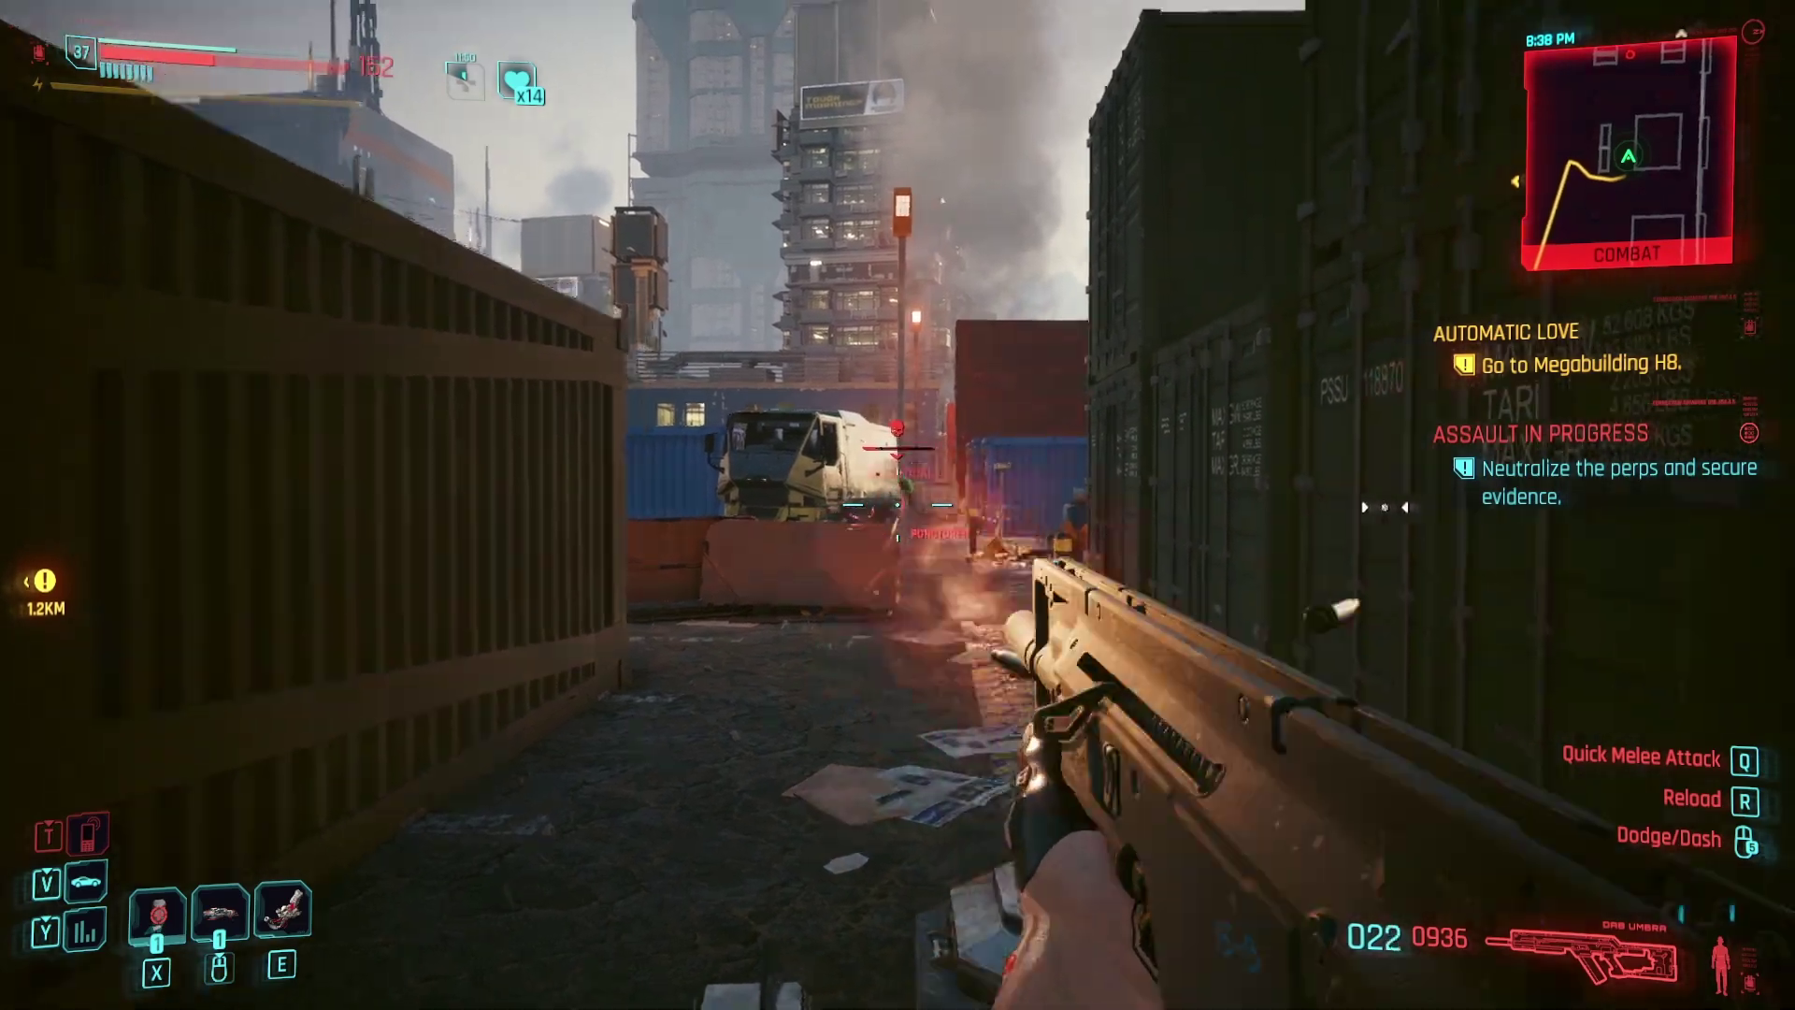
pyautogui.press('w')
pyautogui.click(898, 504)
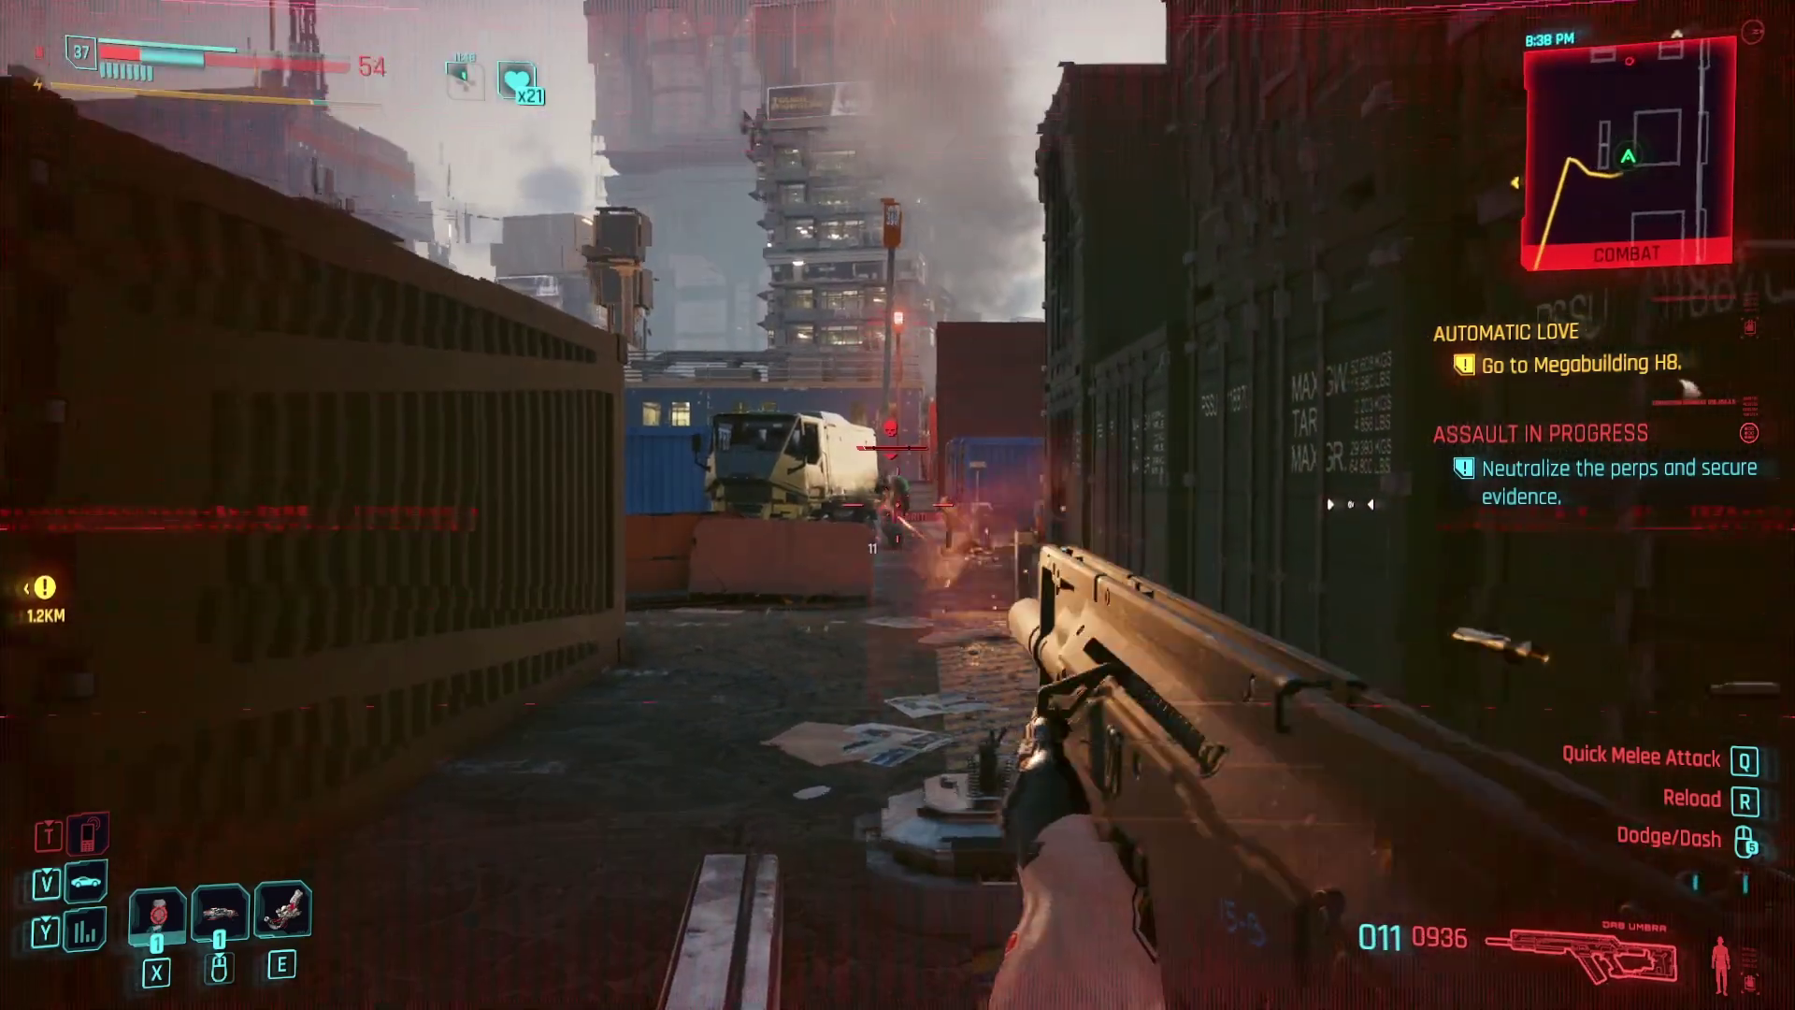
pyautogui.click(898, 505)
pyautogui.press('x')
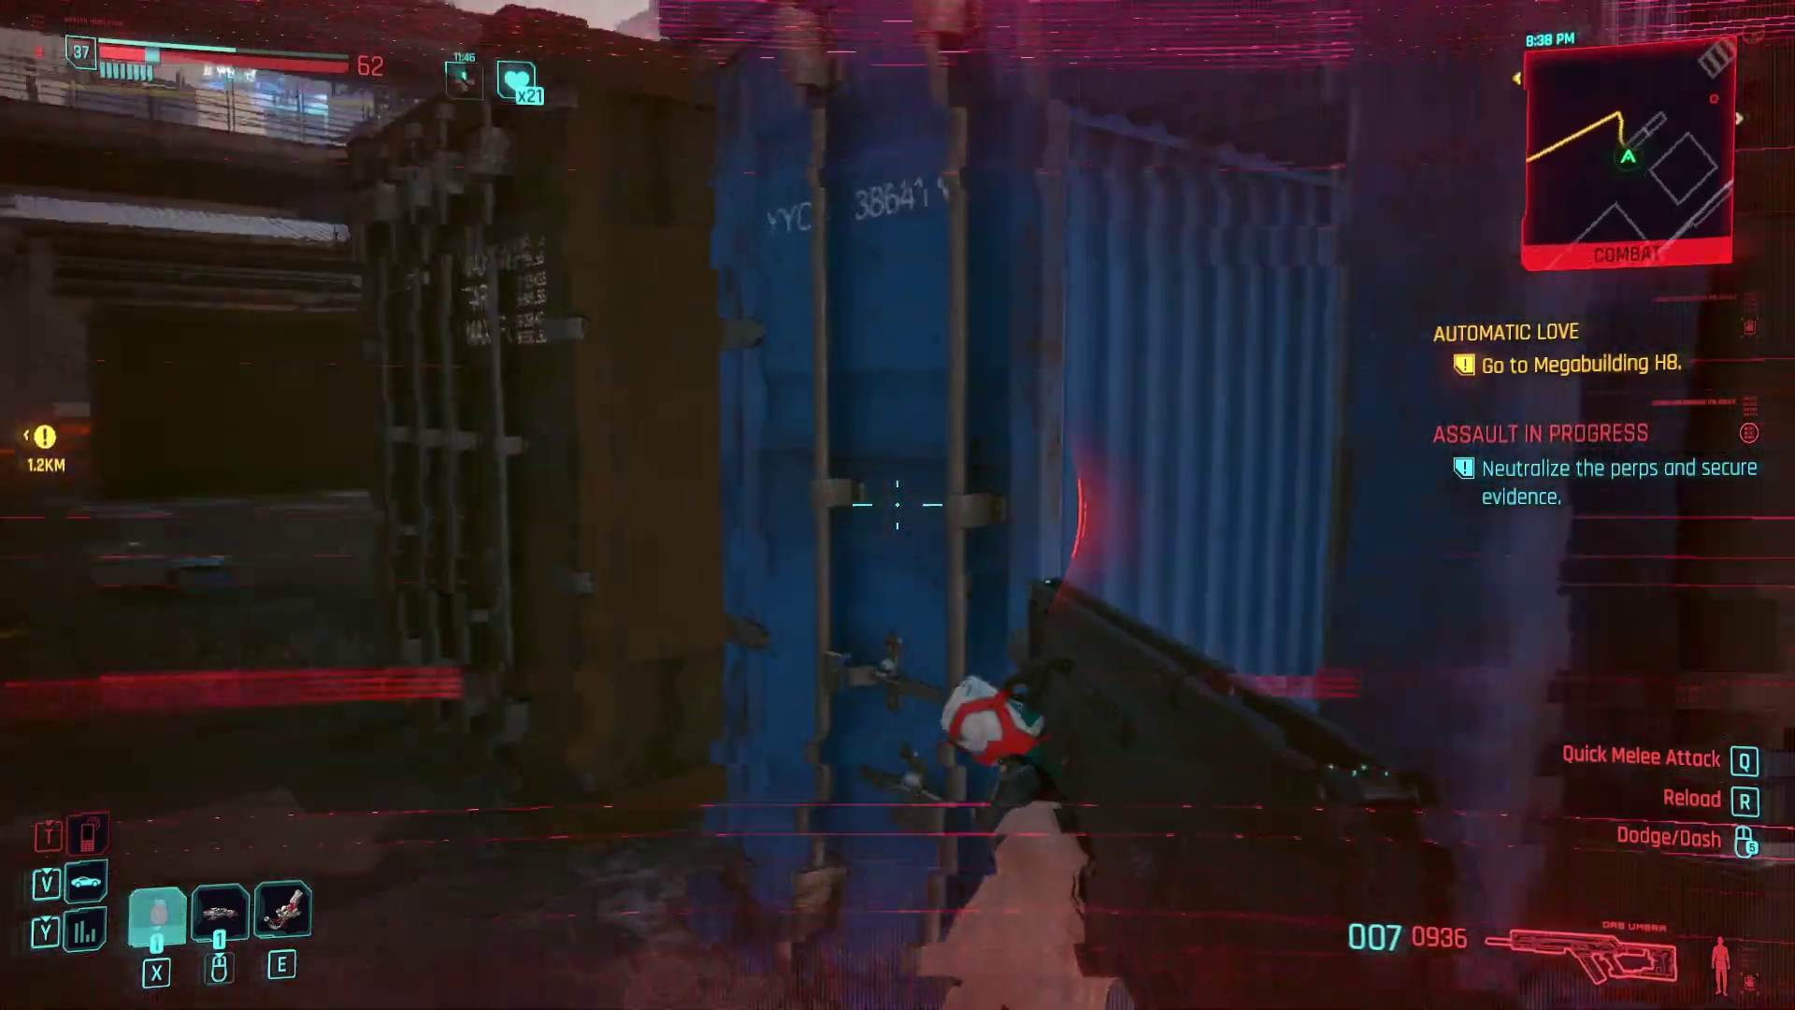
pyautogui.press('w')
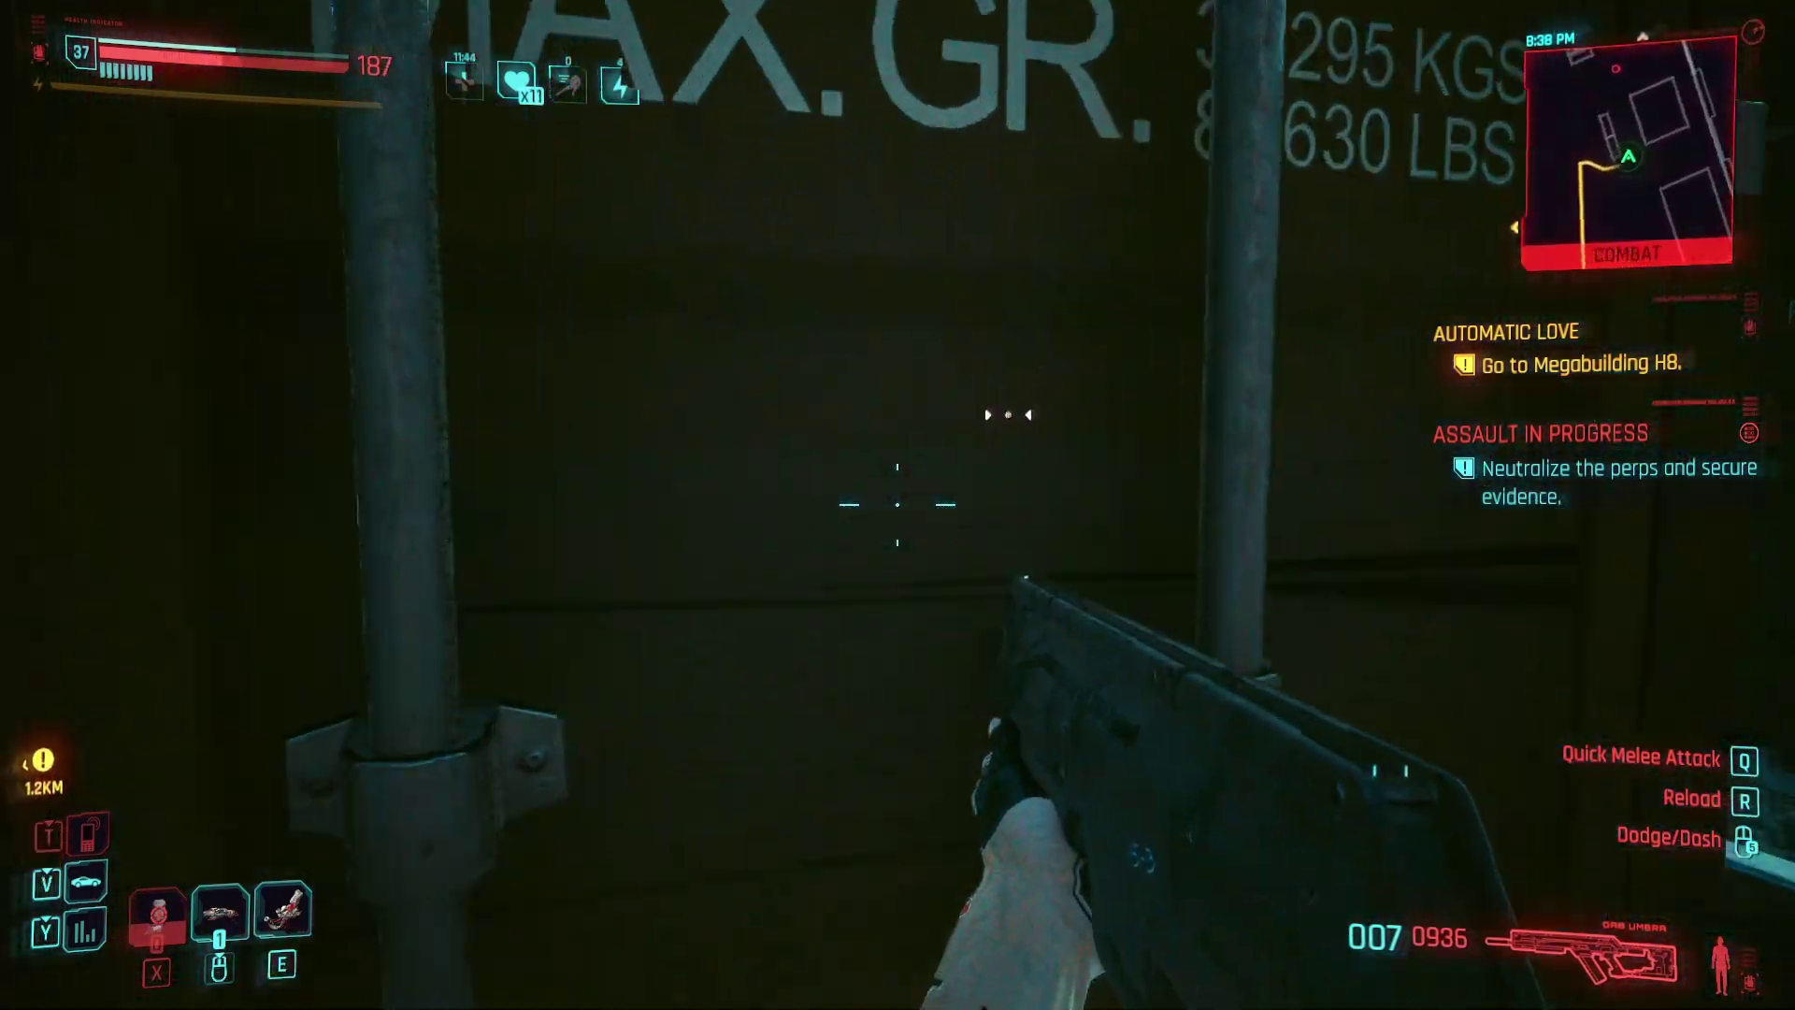
pyautogui.press('w')
pyautogui.click(898, 505)
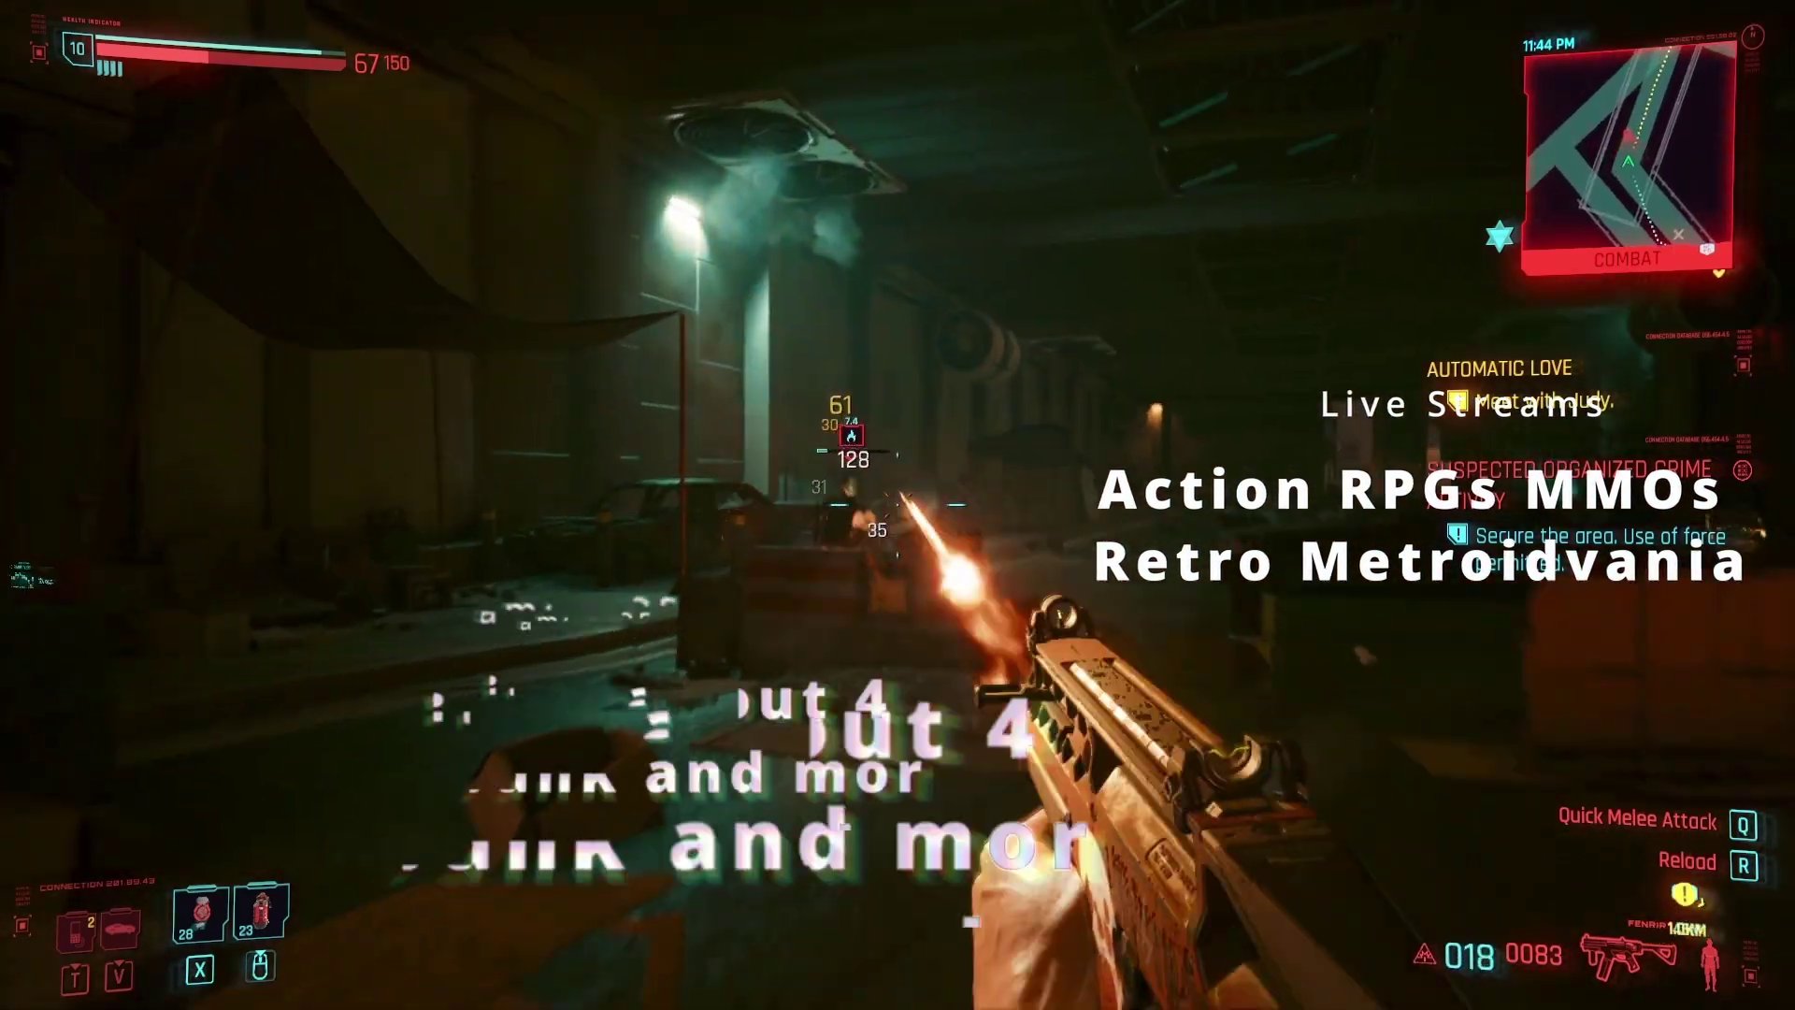
pyautogui.click(897, 505)
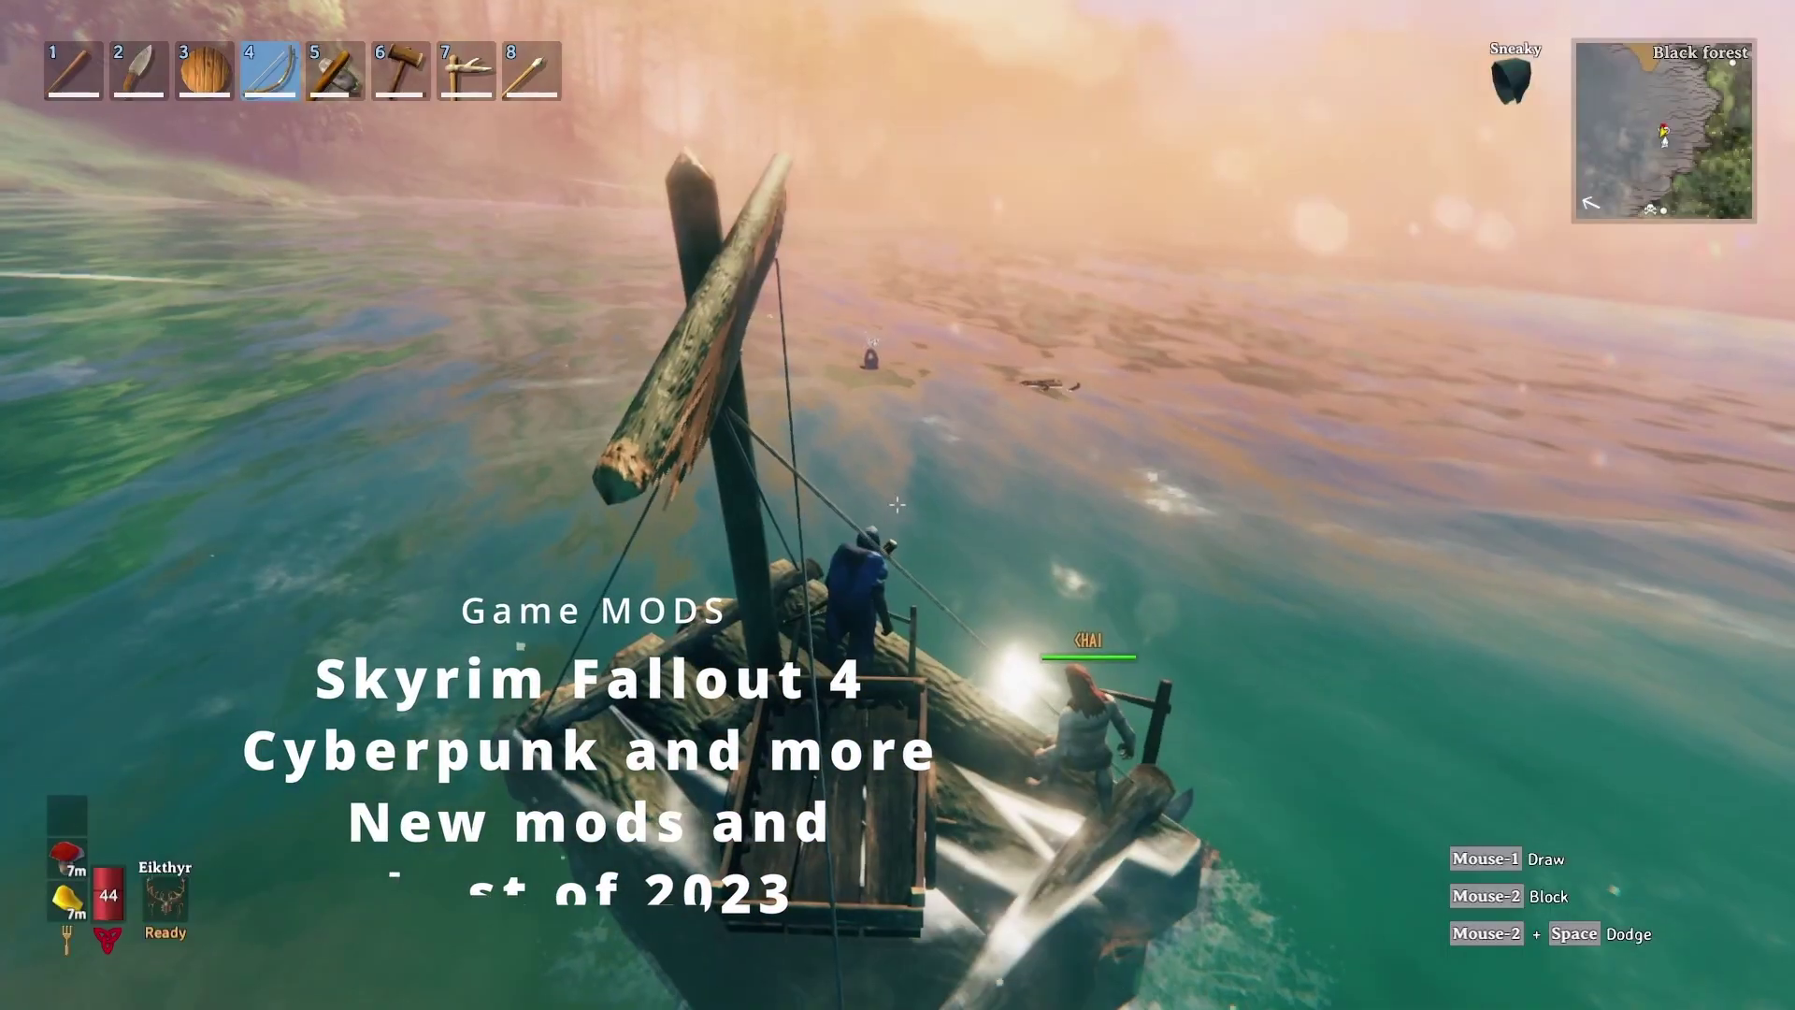